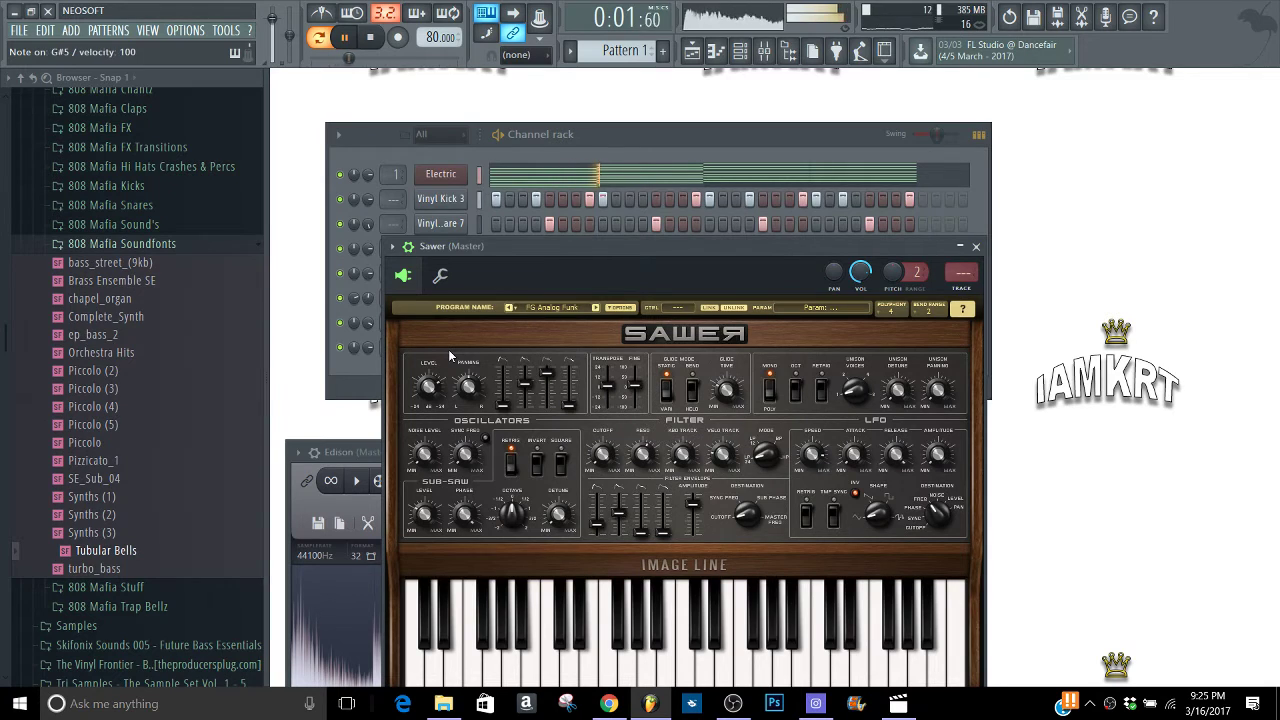
Load the FG Angry Analog preset in Sawer, stop the pattern and audition the sound with a few notes
{"action": "left_click", "coordinate": [595, 307]}
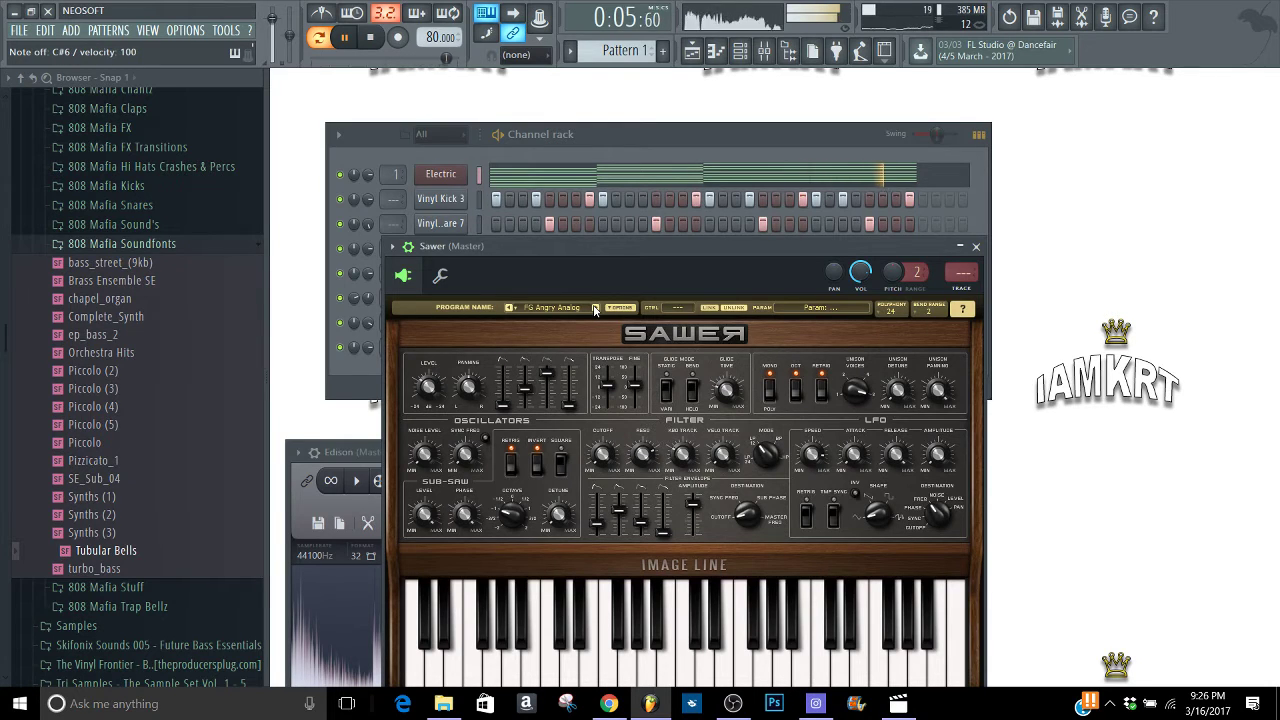
{"action": "key", "text": "space"}
{"action": "key", "text": "d"}
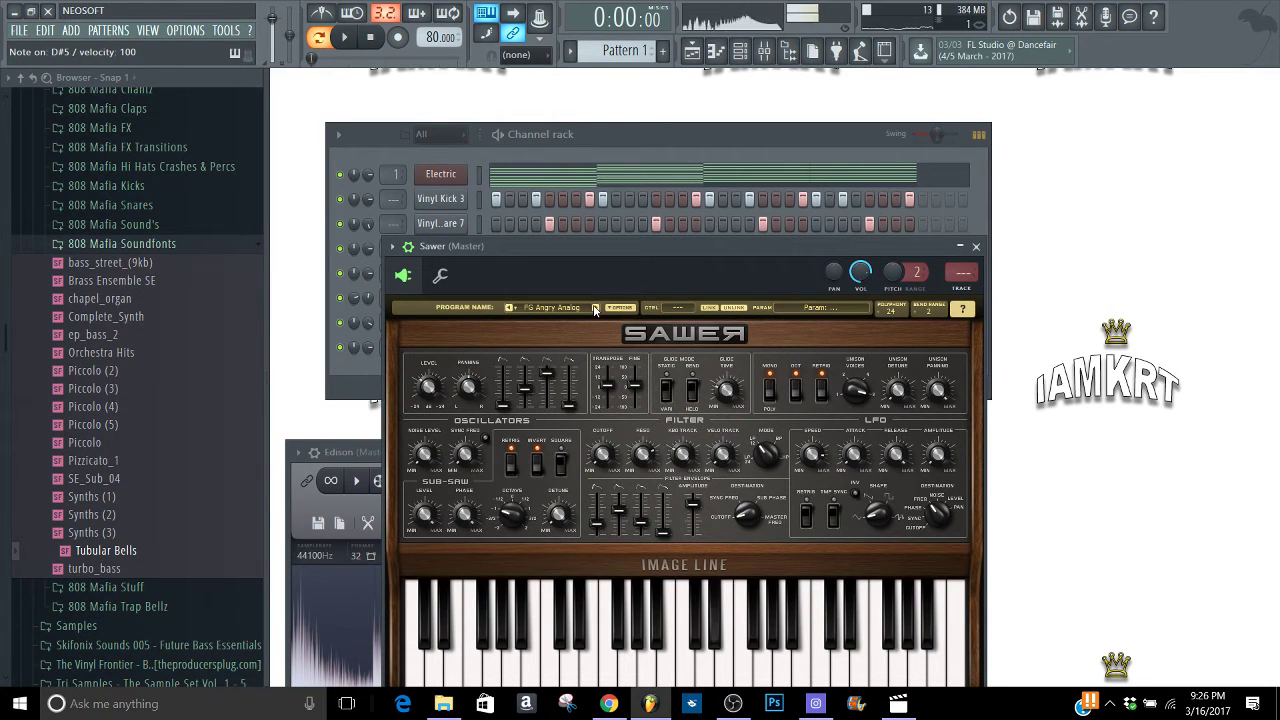
{"action": "key", "text": "e"}
{"action": "key", "text": "v"}
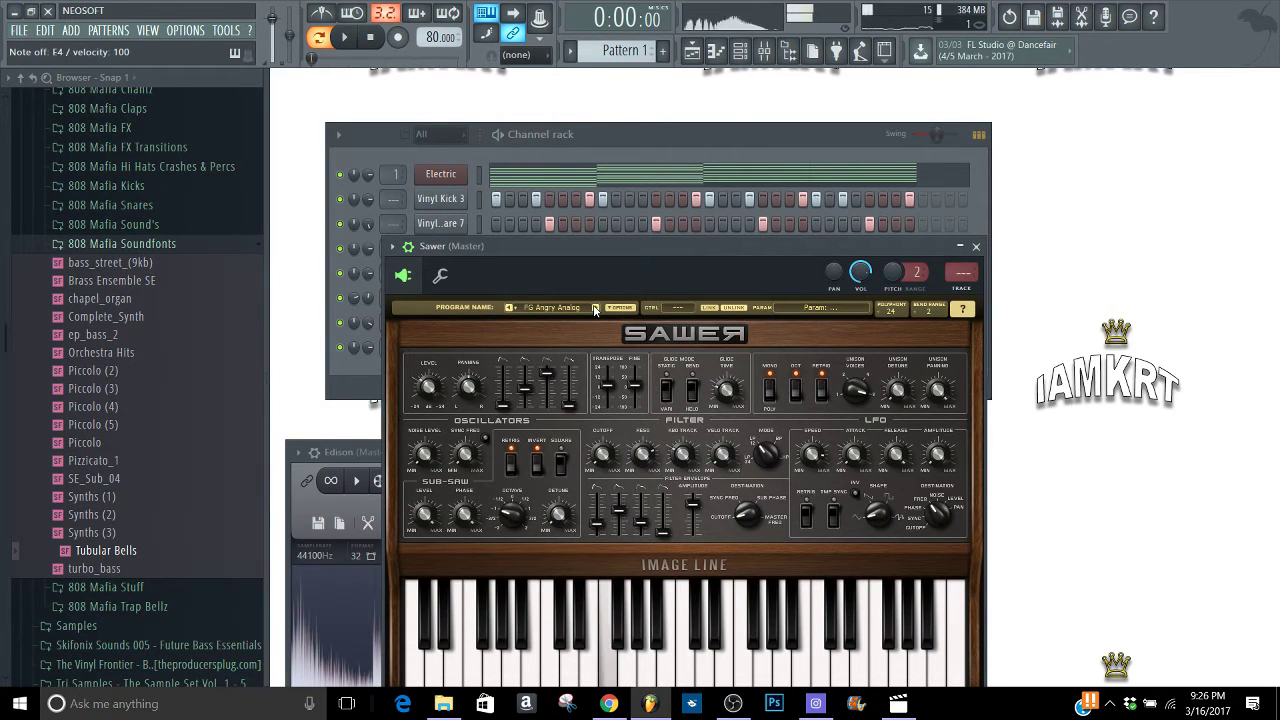
{"action": "key", "text": "v"}
{"action": "key", "text": "b"}
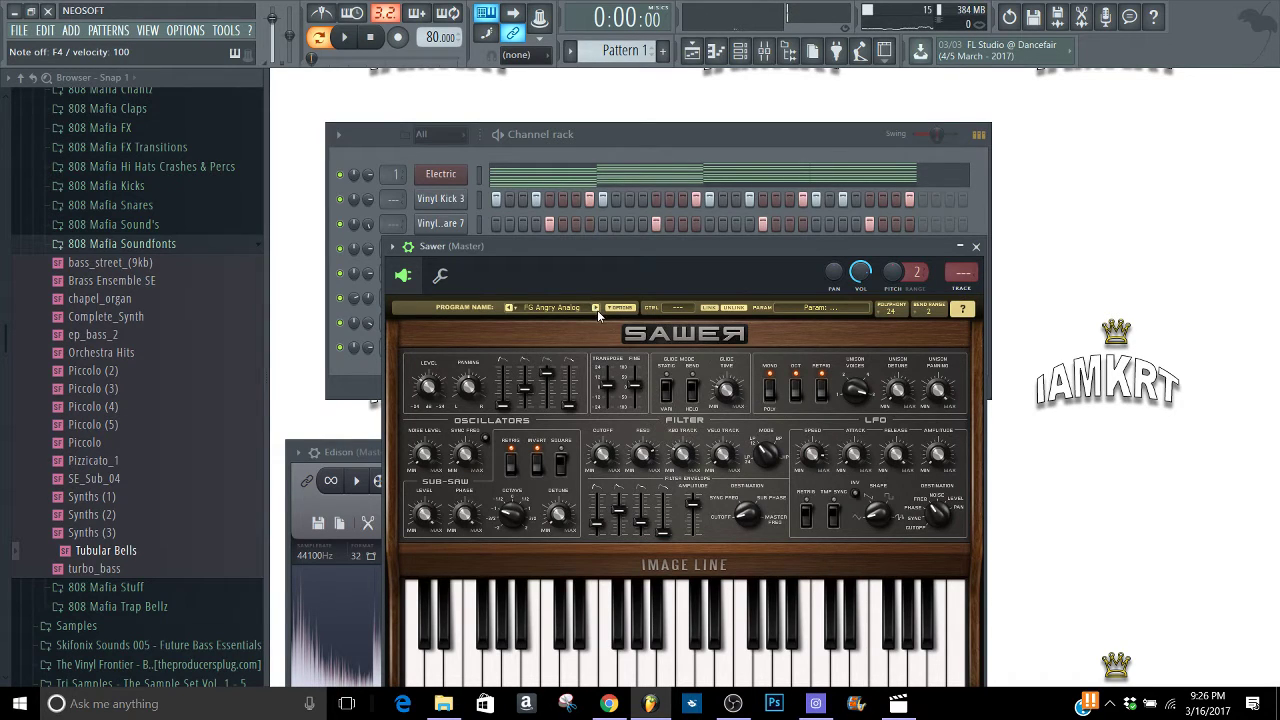
Advance Sawer to the FG Boot Das preset and play single notes to hear it
{"action": "left_click", "coordinate": [595, 308]}
{"action": "key", "text": "v"}
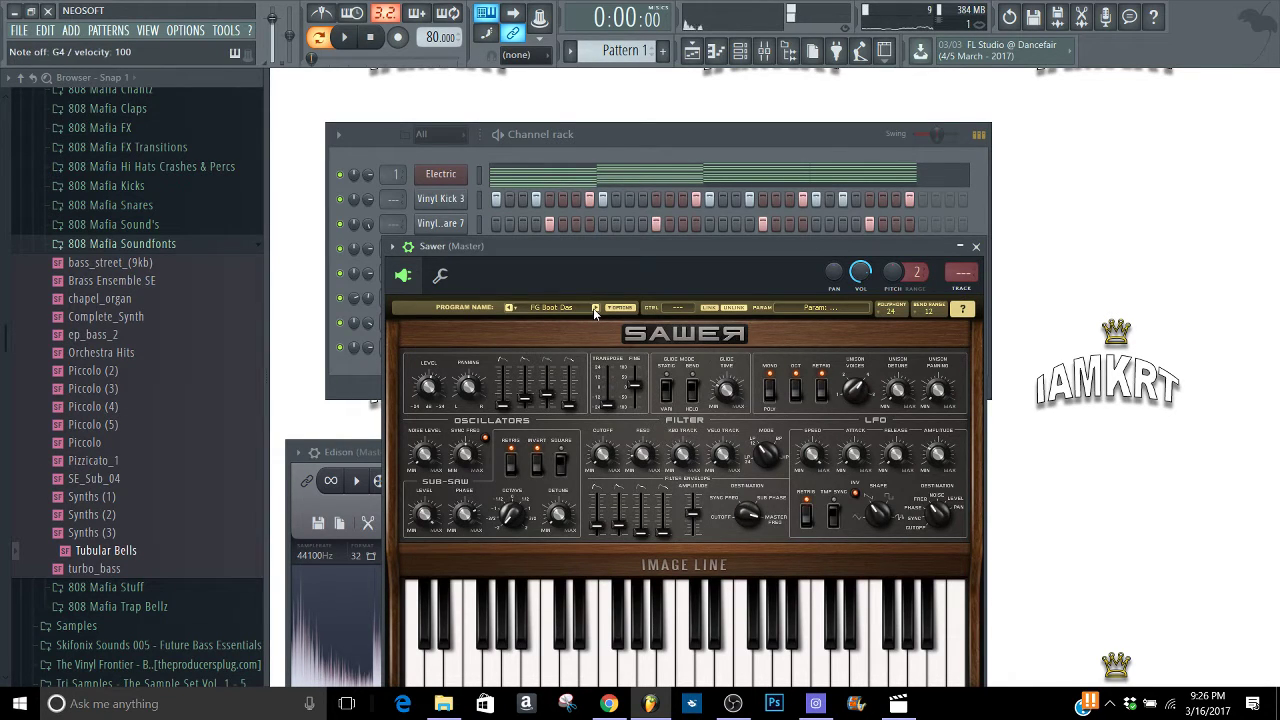
{"action": "key", "text": "t"}
Open Sawer's Presets Library and audition the leads FG Boot Das, FG BuzzSaw, FG Circuit Bender and FG Circular Saw, playing the last two over the pattern
{"action": "left_click", "coordinate": [552, 310]}
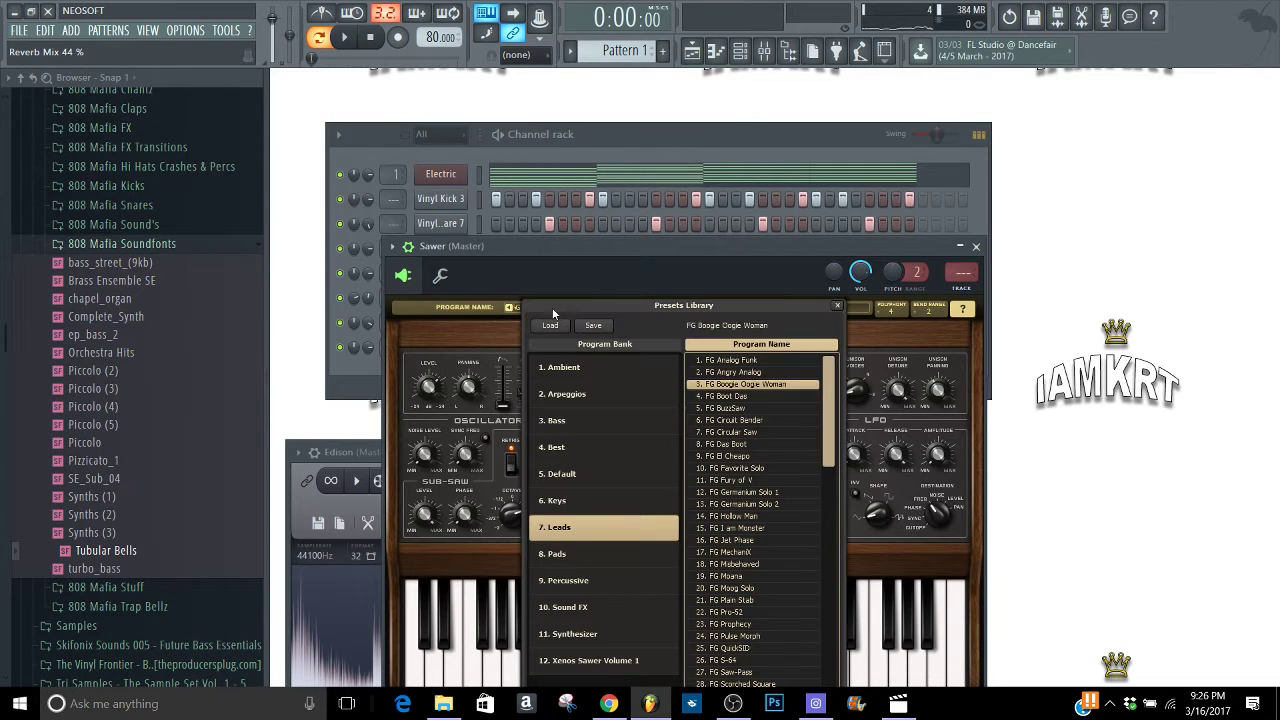
{"action": "left_click", "coordinate": [726, 397]}
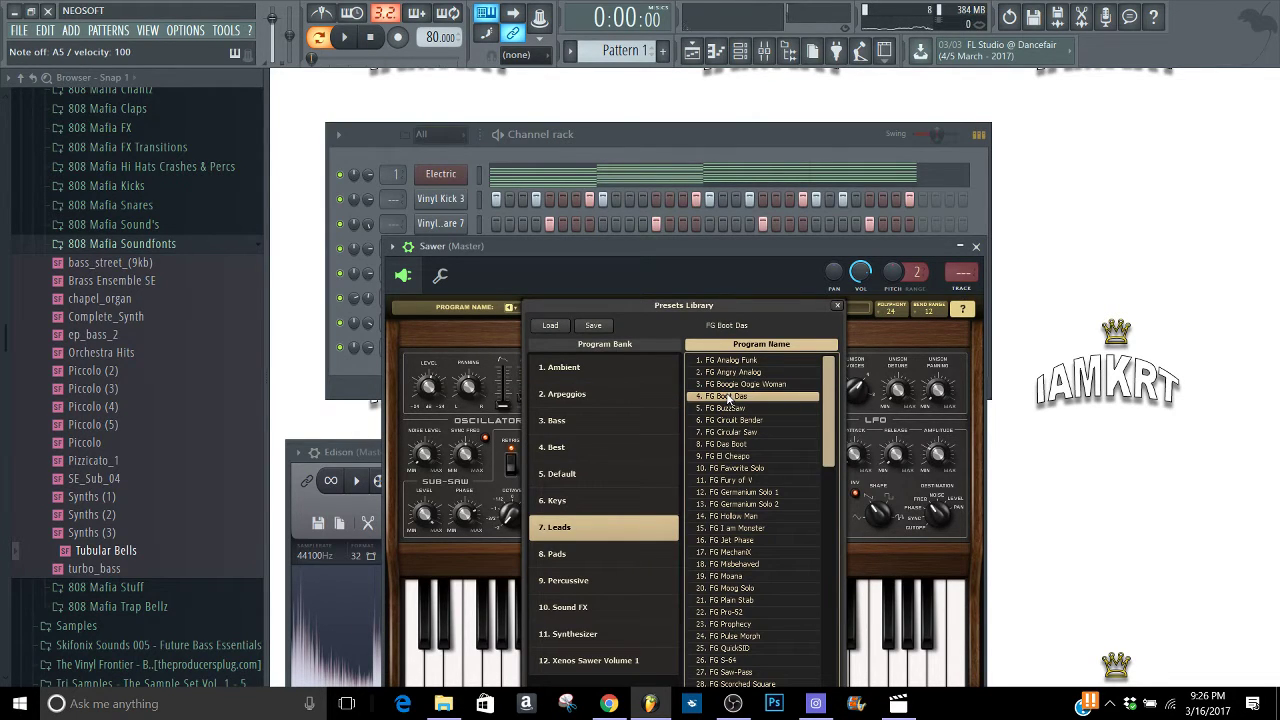
{"action": "left_click", "coordinate": [720, 409]}
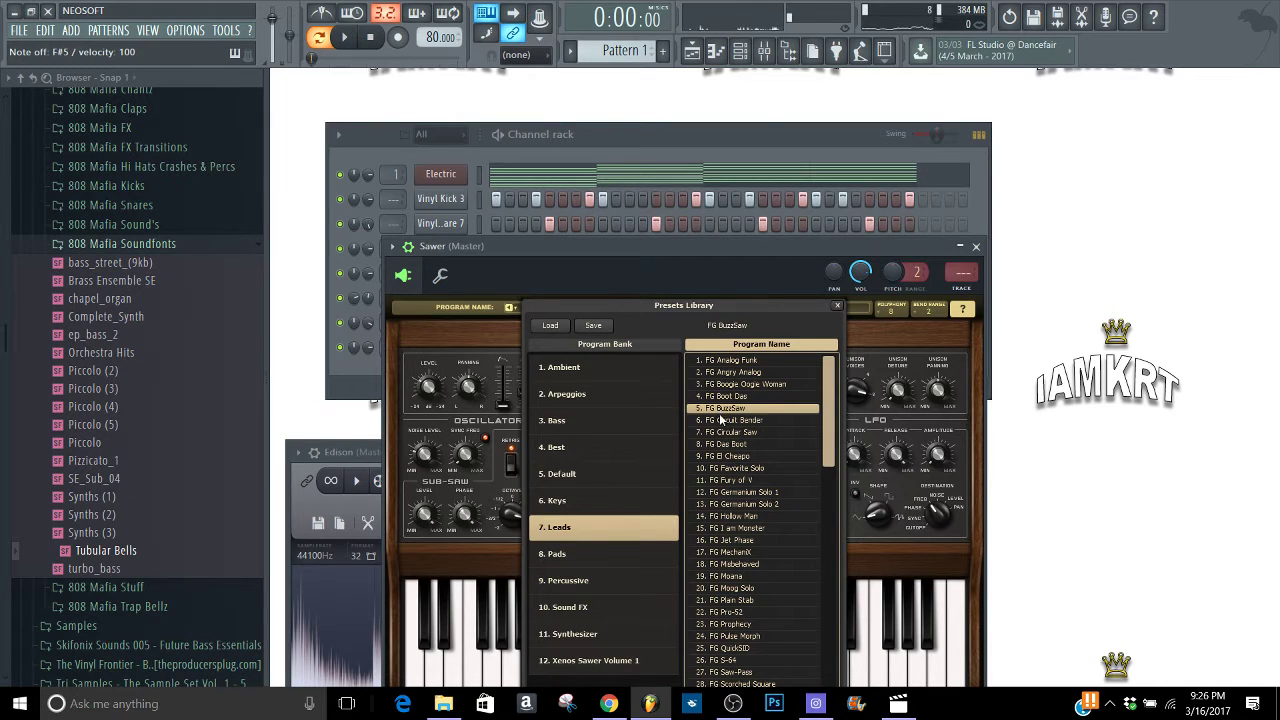
{"action": "left_click", "coordinate": [720, 421]}
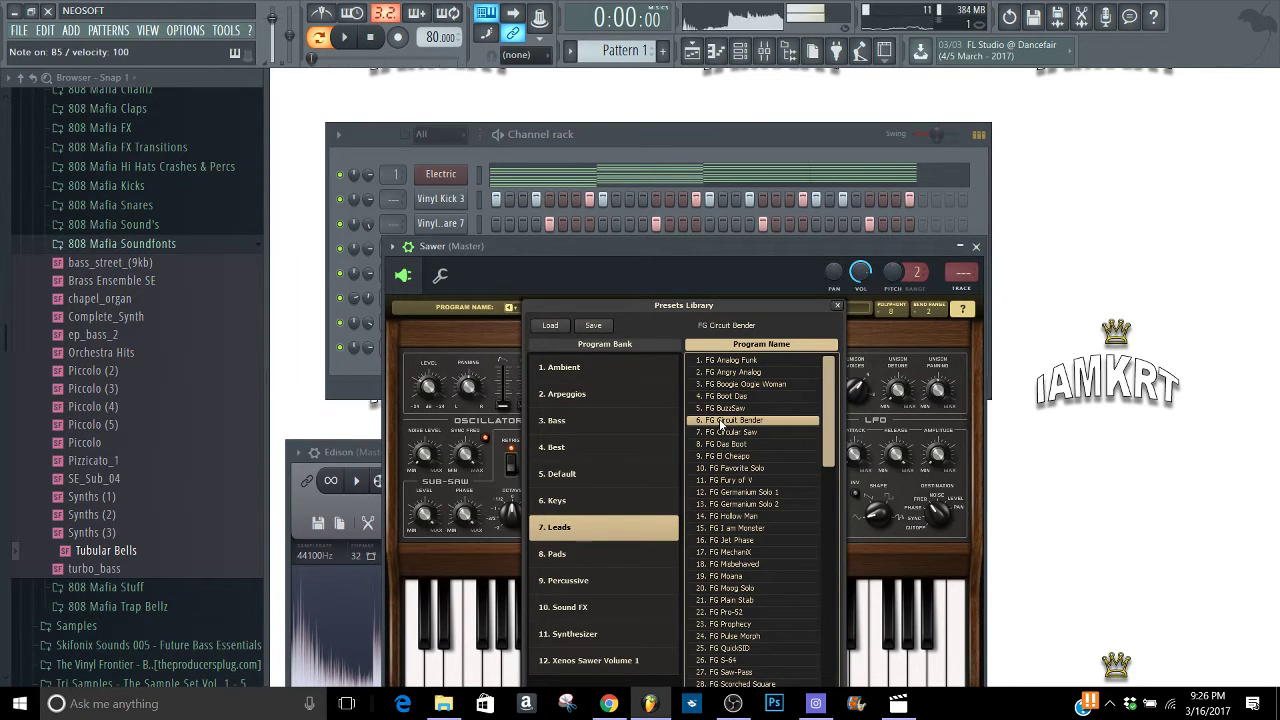
{"action": "key", "text": "space"}
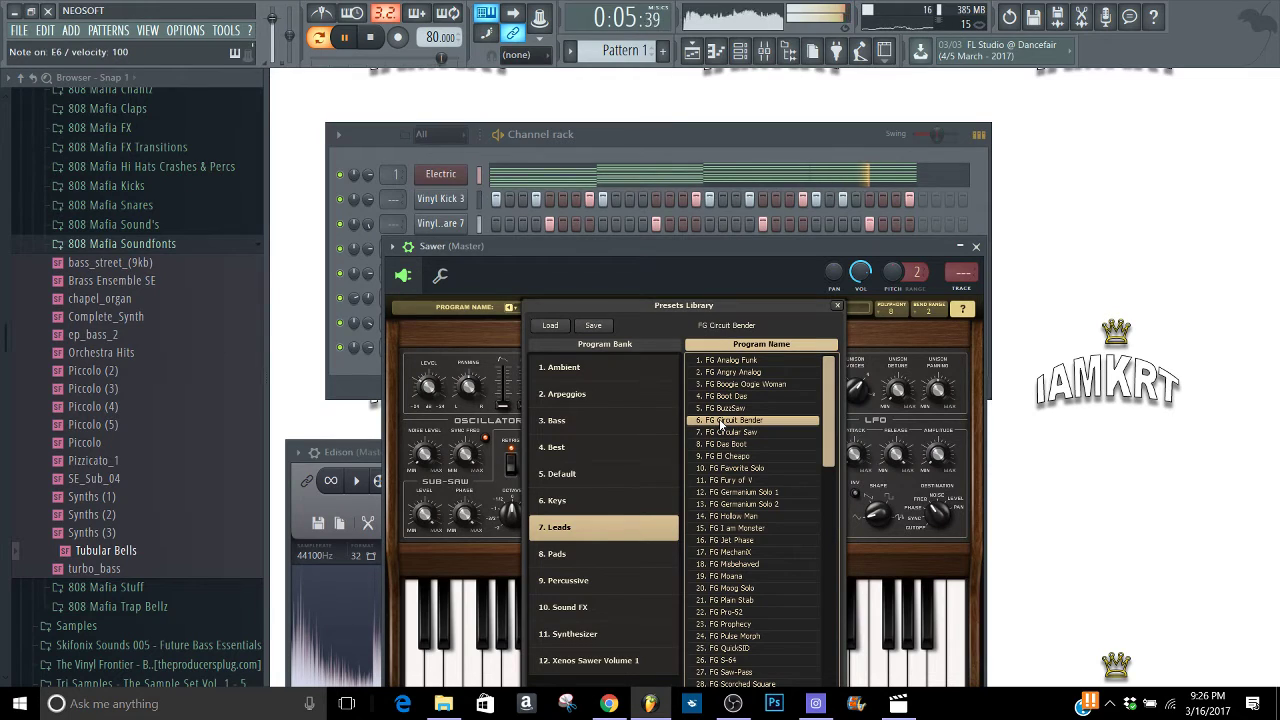
{"action": "left_click", "coordinate": [722, 432]}
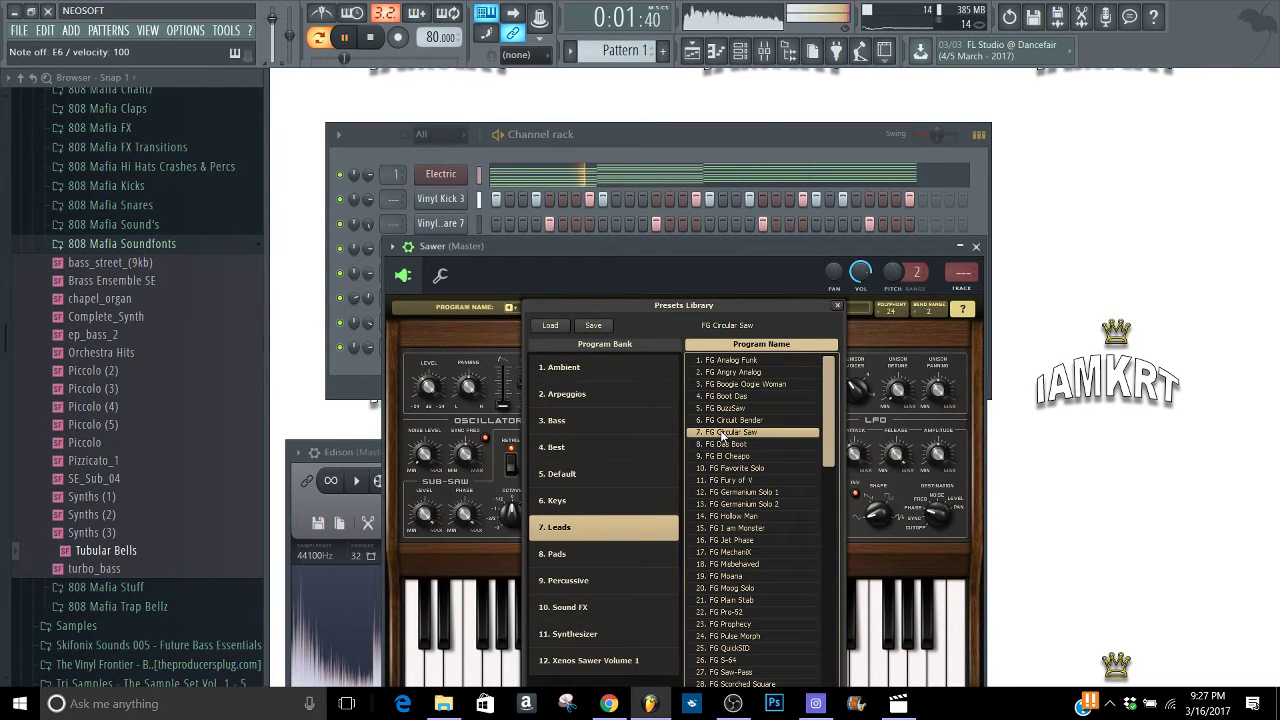
{"action": "key", "text": "space"}
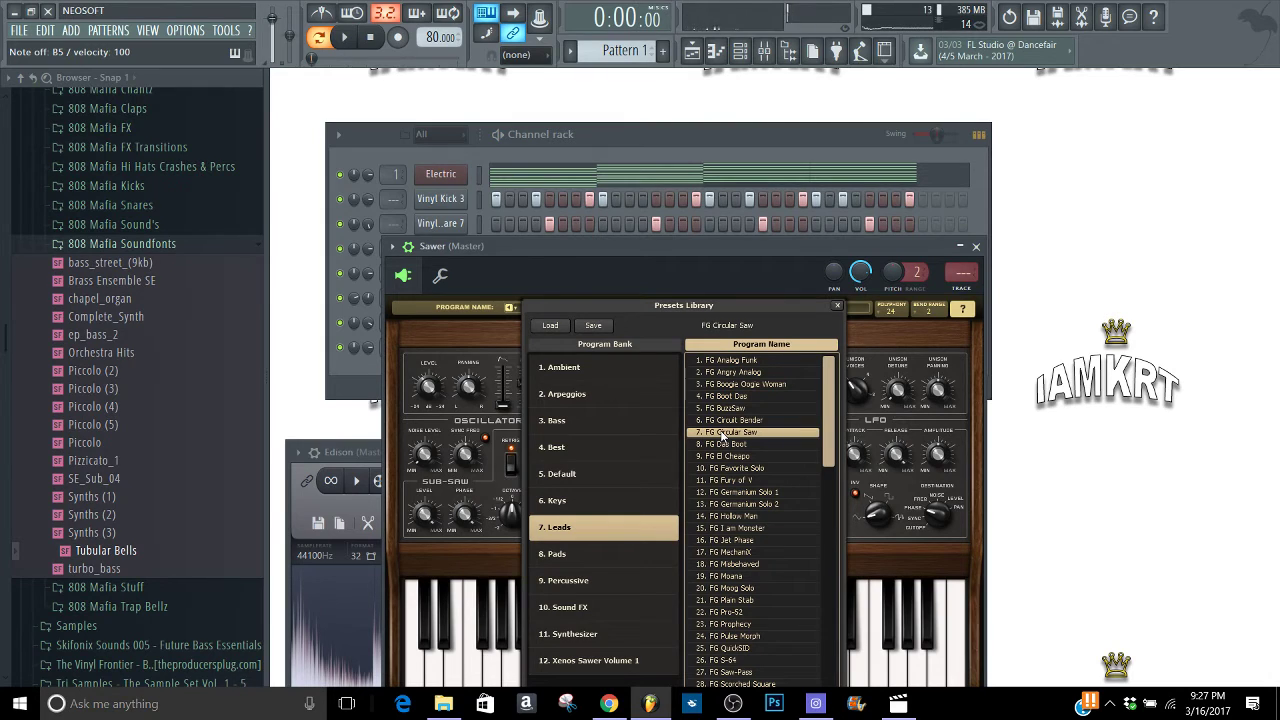
Audition the lead presets FG Das Boot, FG El Cheapo and FG Favorite Solo, playing the last one along with the pattern
{"action": "left_click", "coordinate": [710, 446]}
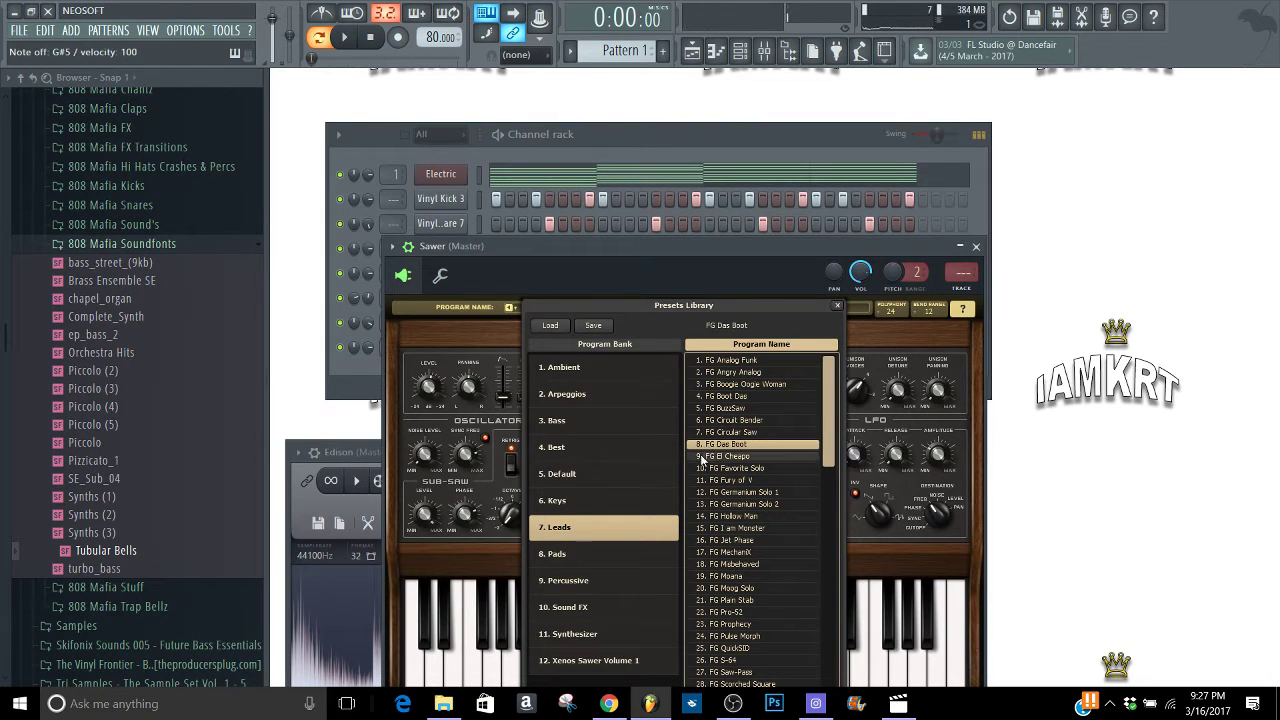
{"action": "left_click", "coordinate": [702, 457]}
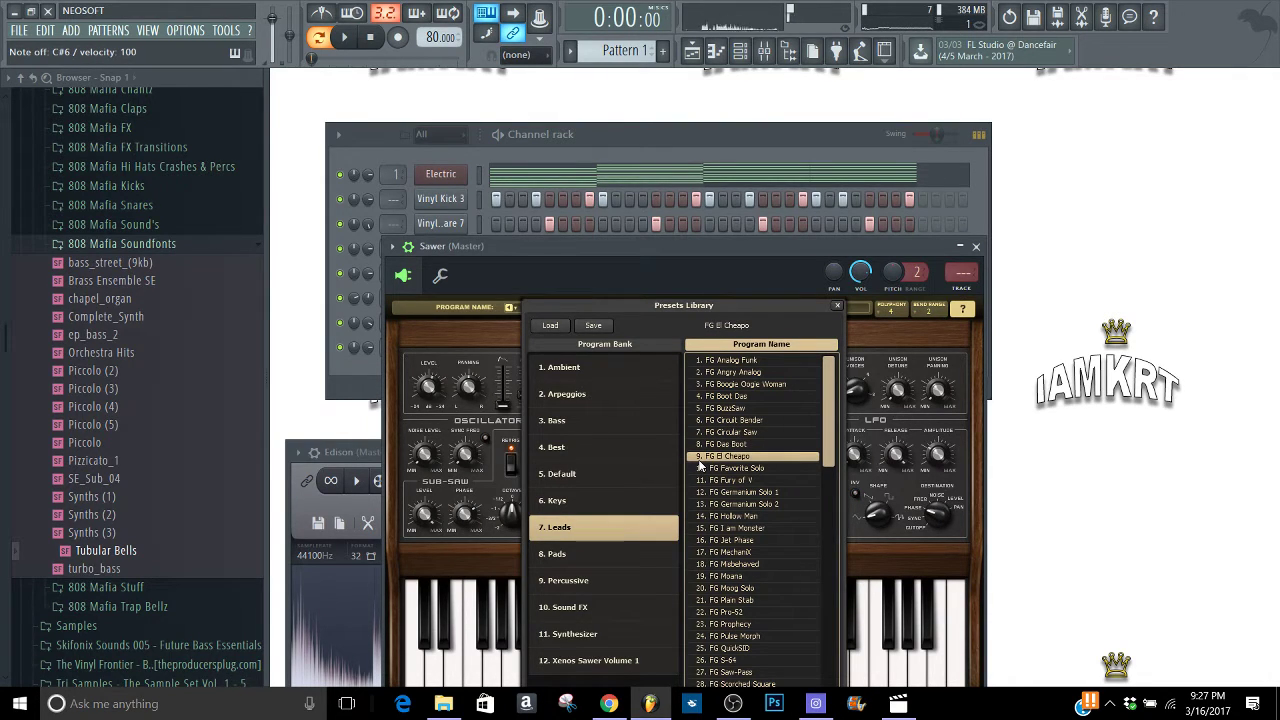
{"action": "left_click", "coordinate": [704, 469]}
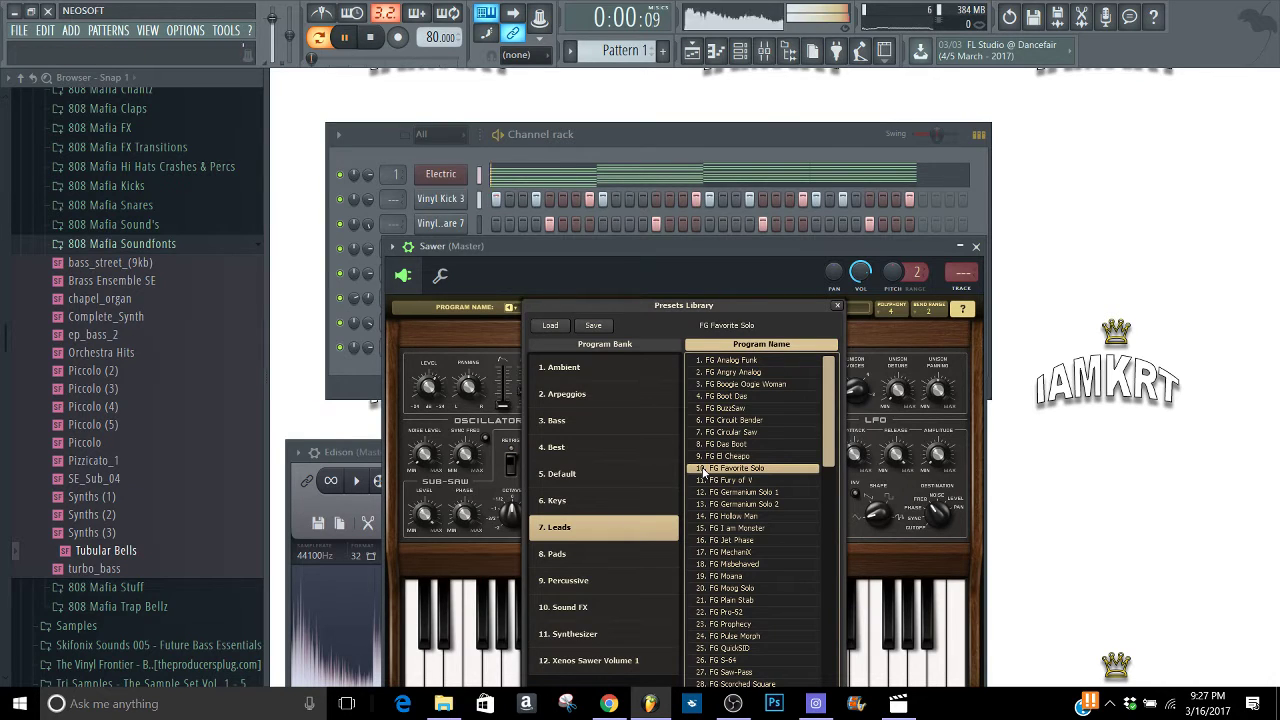
{"action": "key", "text": "space"}
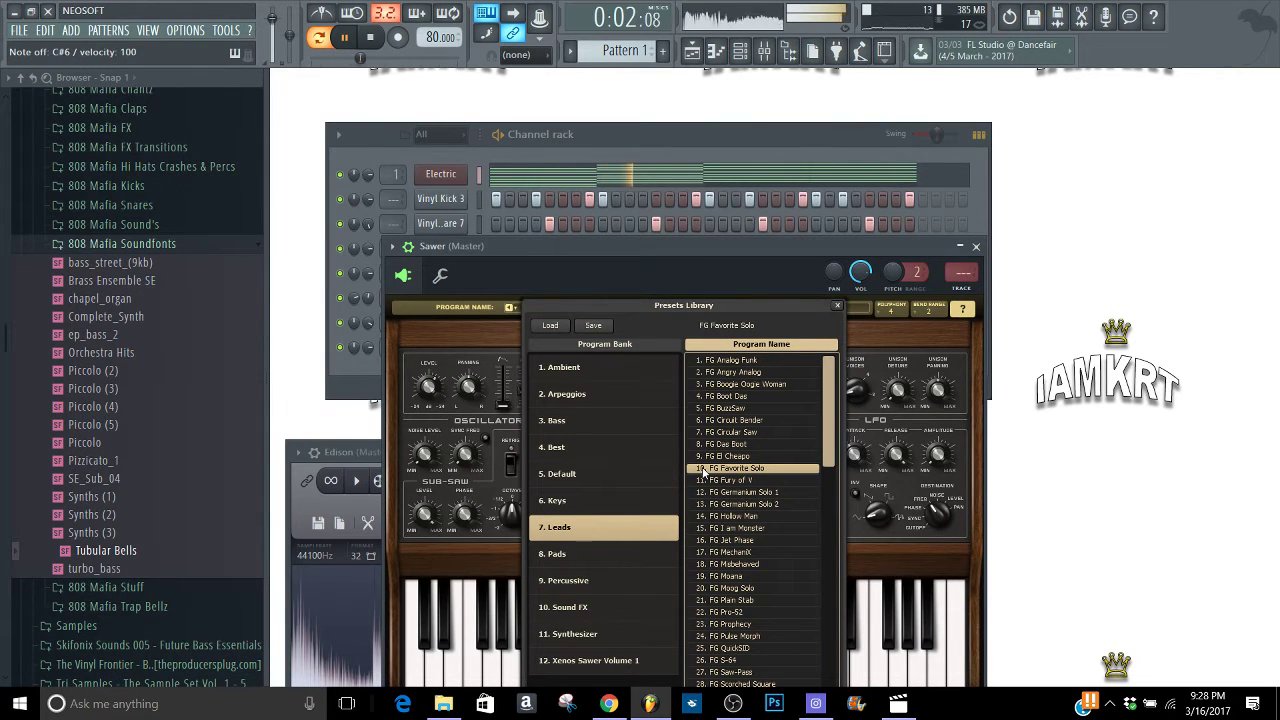
Stop the pattern and audition the lead presets MC Gringo, MC Hous, MC Insane and MC Jabba further down the library
{"action": "scroll", "coordinate": [814, 448], "scroll_direction": "down", "scroll_amount": 12}
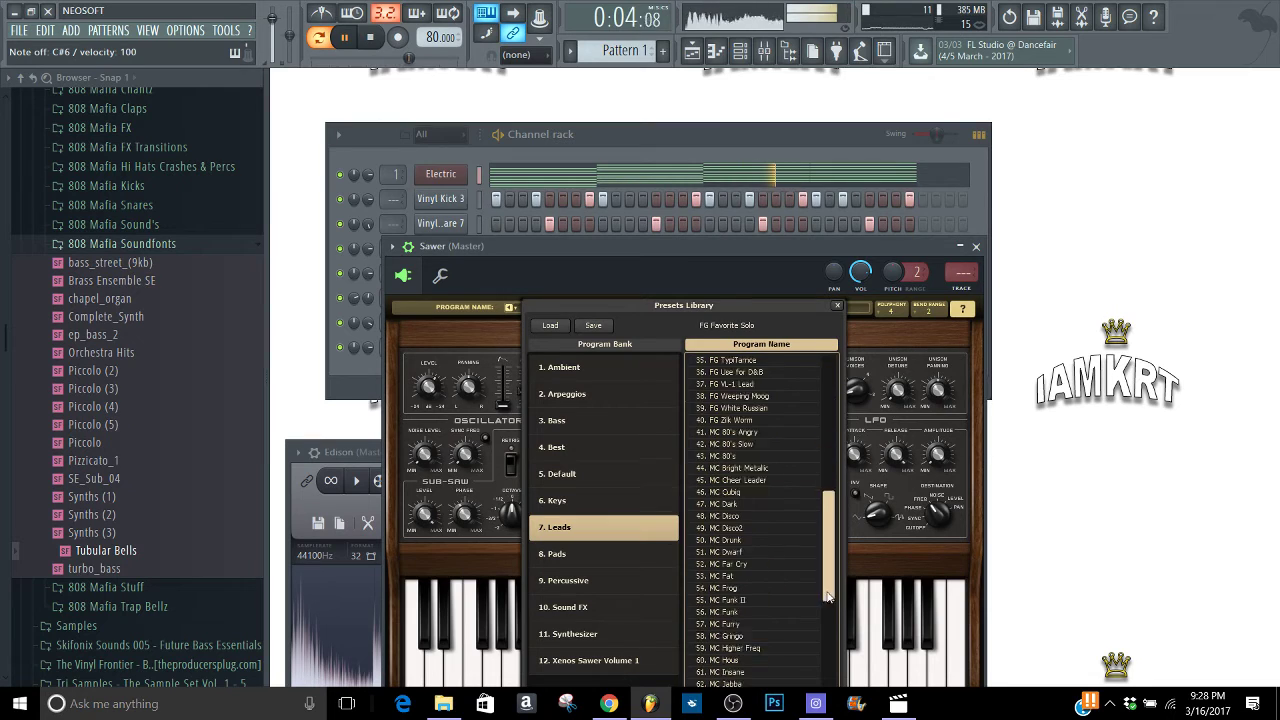
{"action": "left_click", "coordinate": [797, 612]}
{"action": "key", "text": "space"}
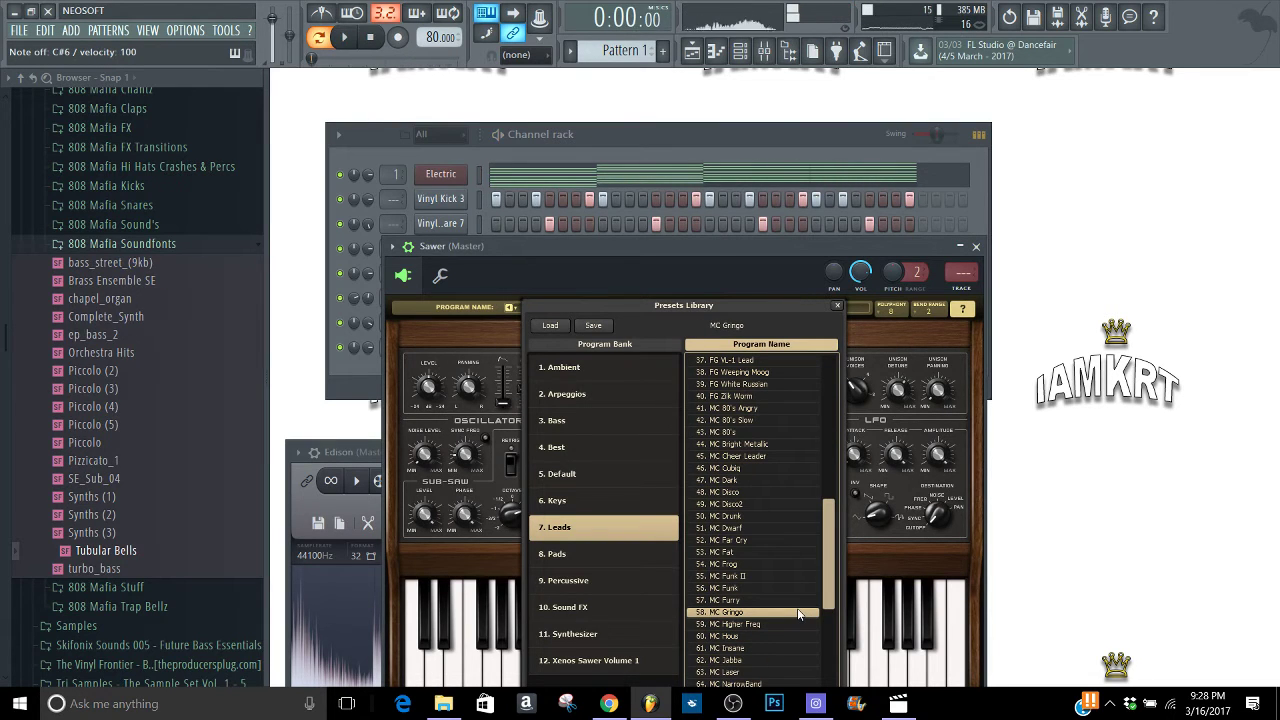
{"action": "left_click", "coordinate": [758, 636]}
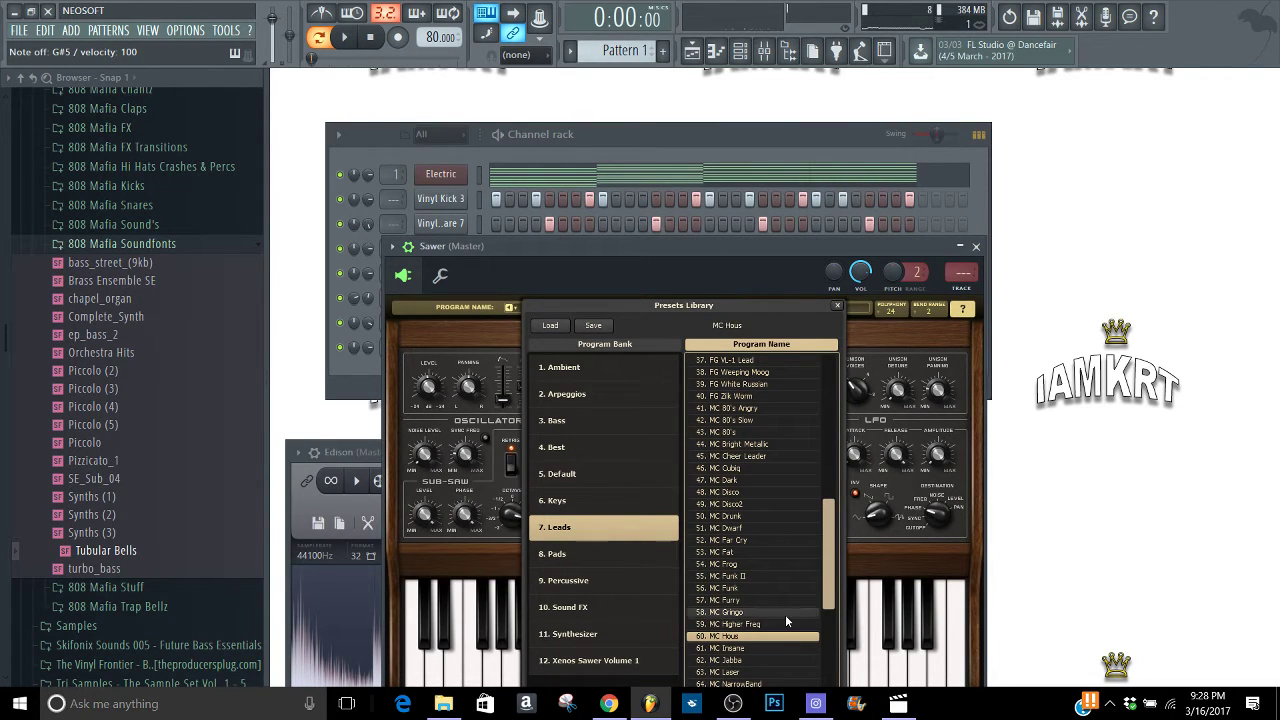
{"action": "left_click", "coordinate": [764, 649]}
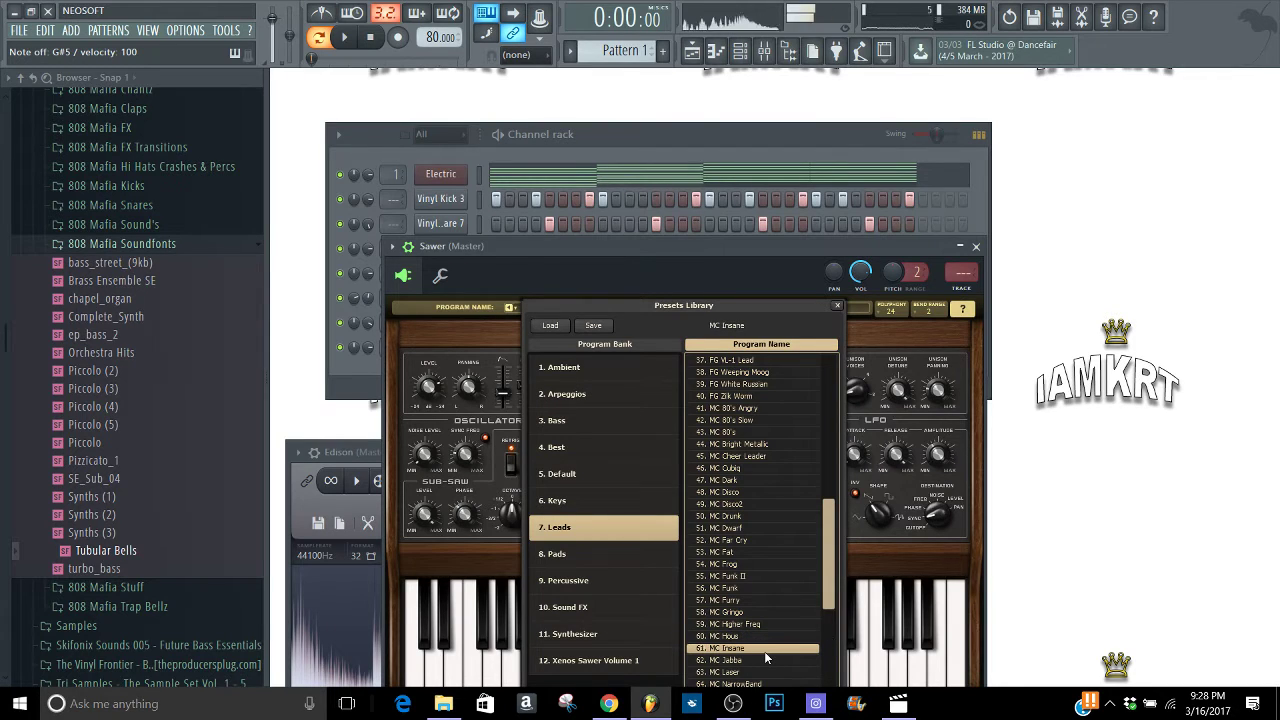
{"action": "left_click", "coordinate": [746, 661]}
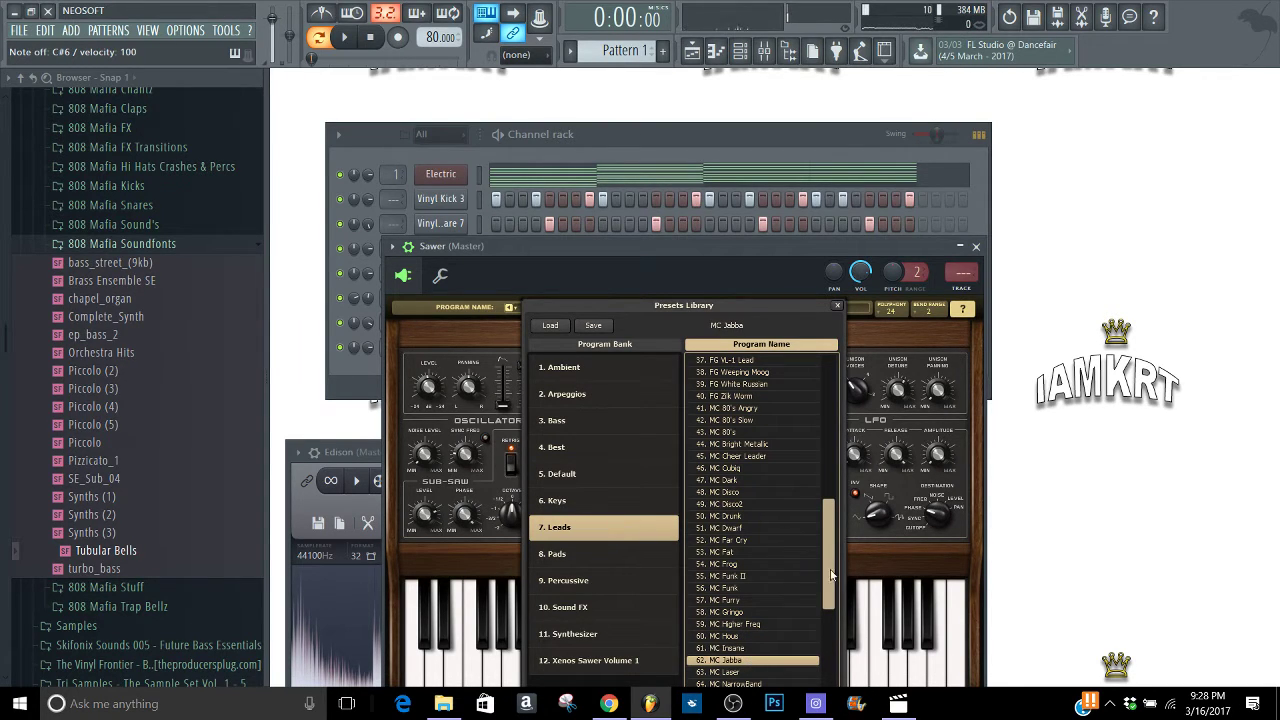
Audition FG Germanium Solo 1 and FG Das Boot, and settle on the FG Circular Saw lead preset
{"action": "left_click_drag", "start_coordinate": [826, 584], "coordinate": [821, 445]}
{"action": "left_click", "coordinate": [754, 456]}
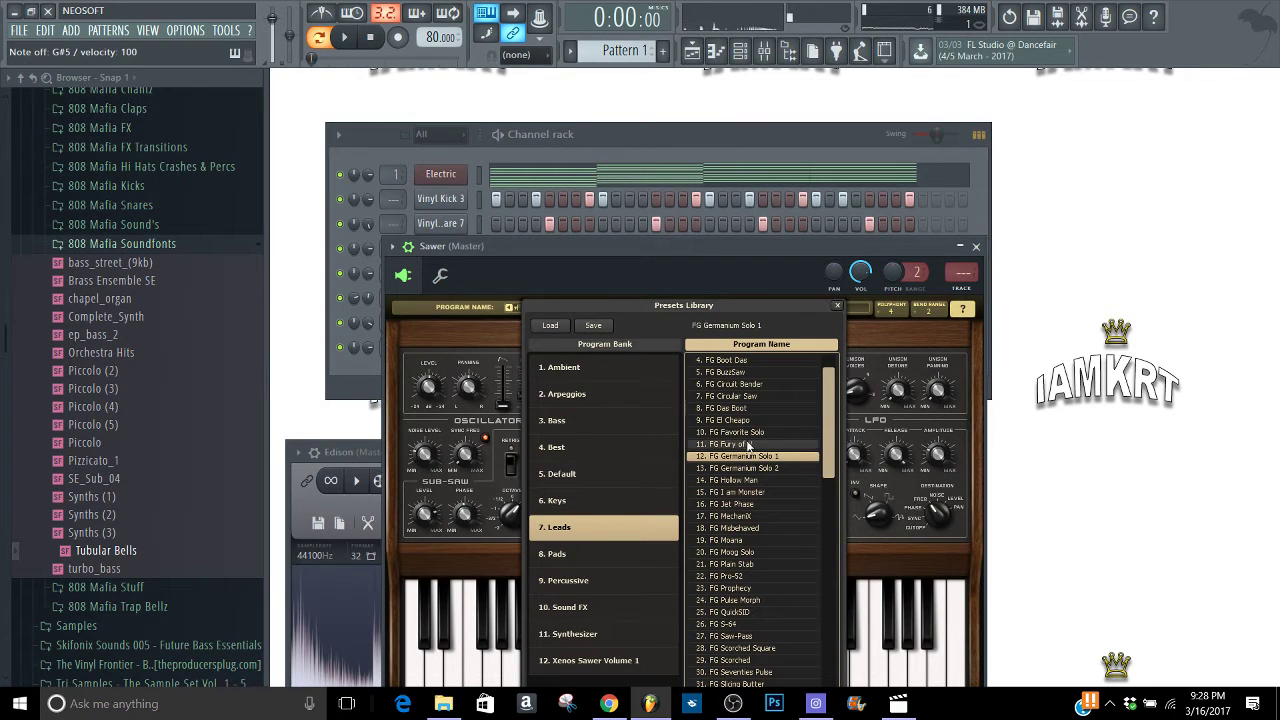
{"action": "left_click", "coordinate": [734, 409]}
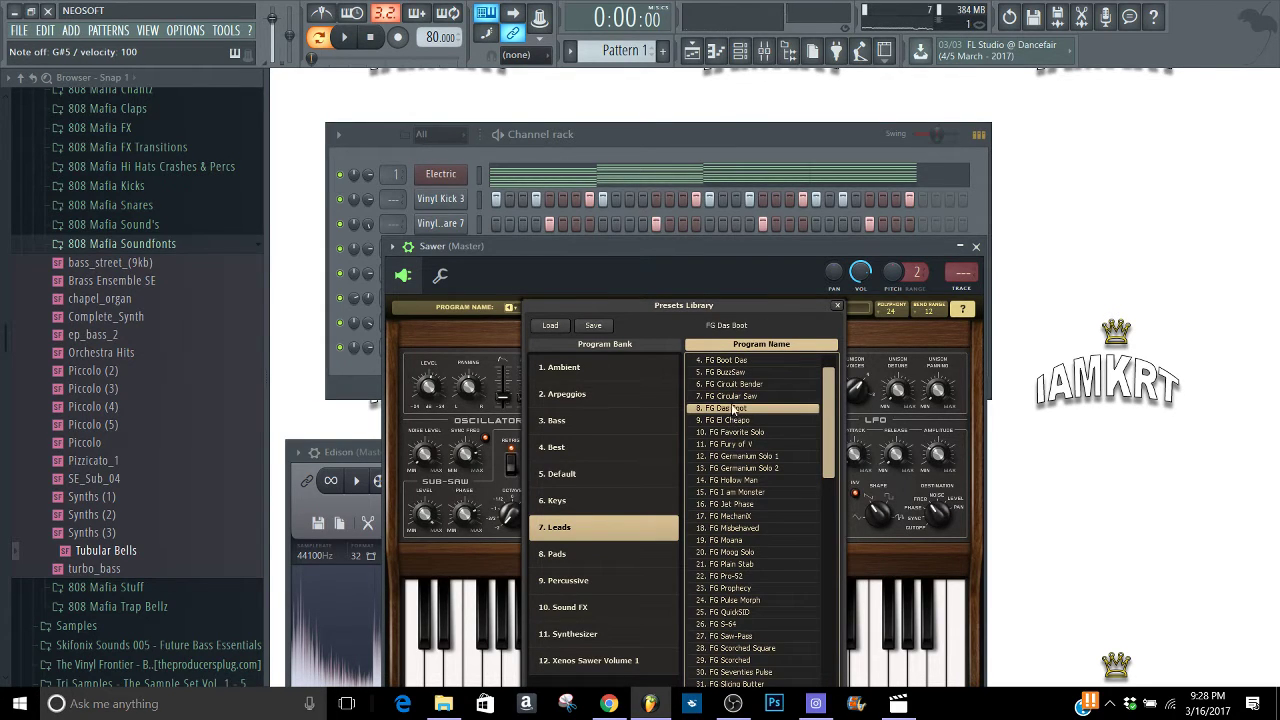
{"action": "left_click", "coordinate": [733, 397]}
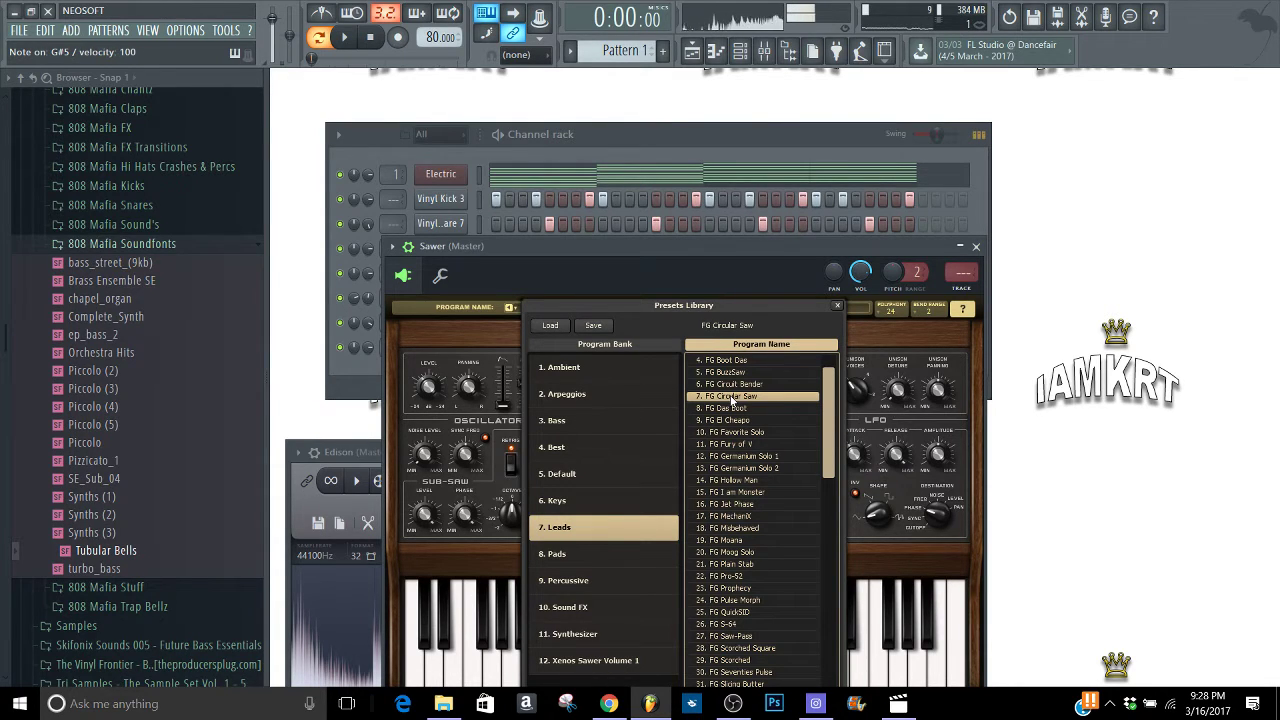
{"action": "key", "text": "l"}
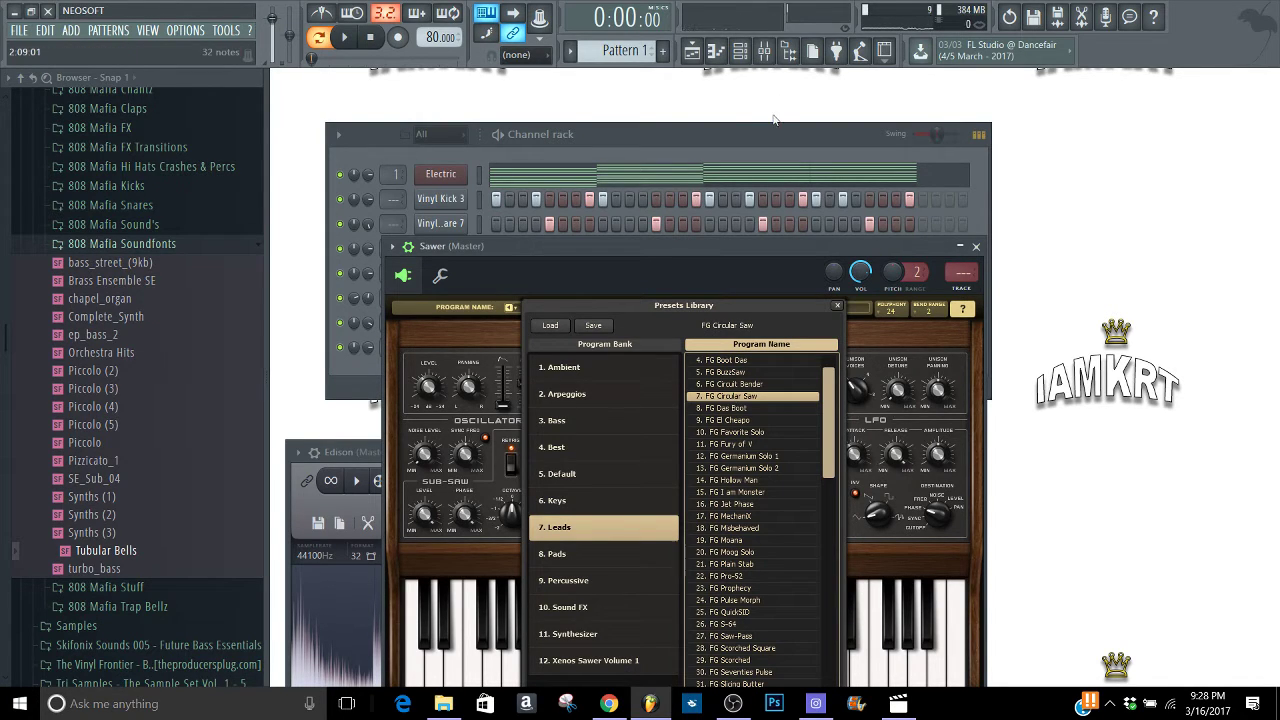
Create a new pattern named "im not ugind a midi keyboard so im sorry if it dounds horrible lol]" and return to Pattern 1
{"action": "left_click", "coordinate": [662, 50]}
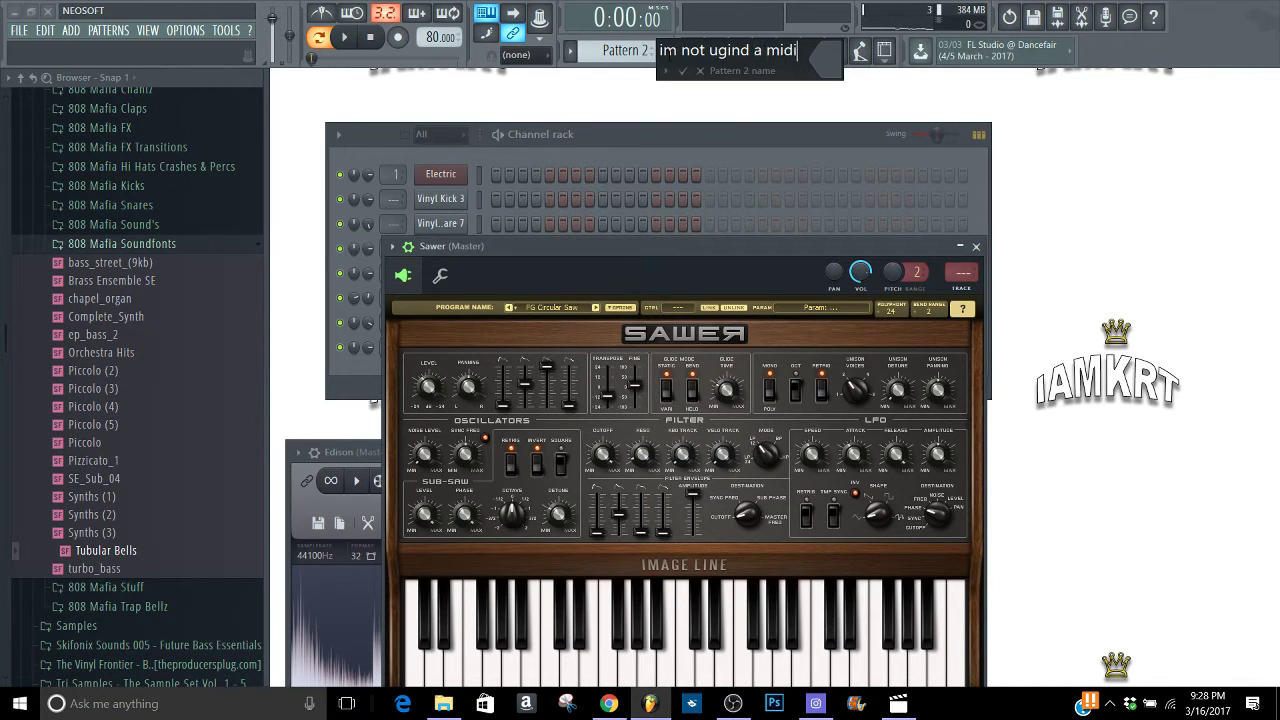
{"action": "type", "text": "keyb"}
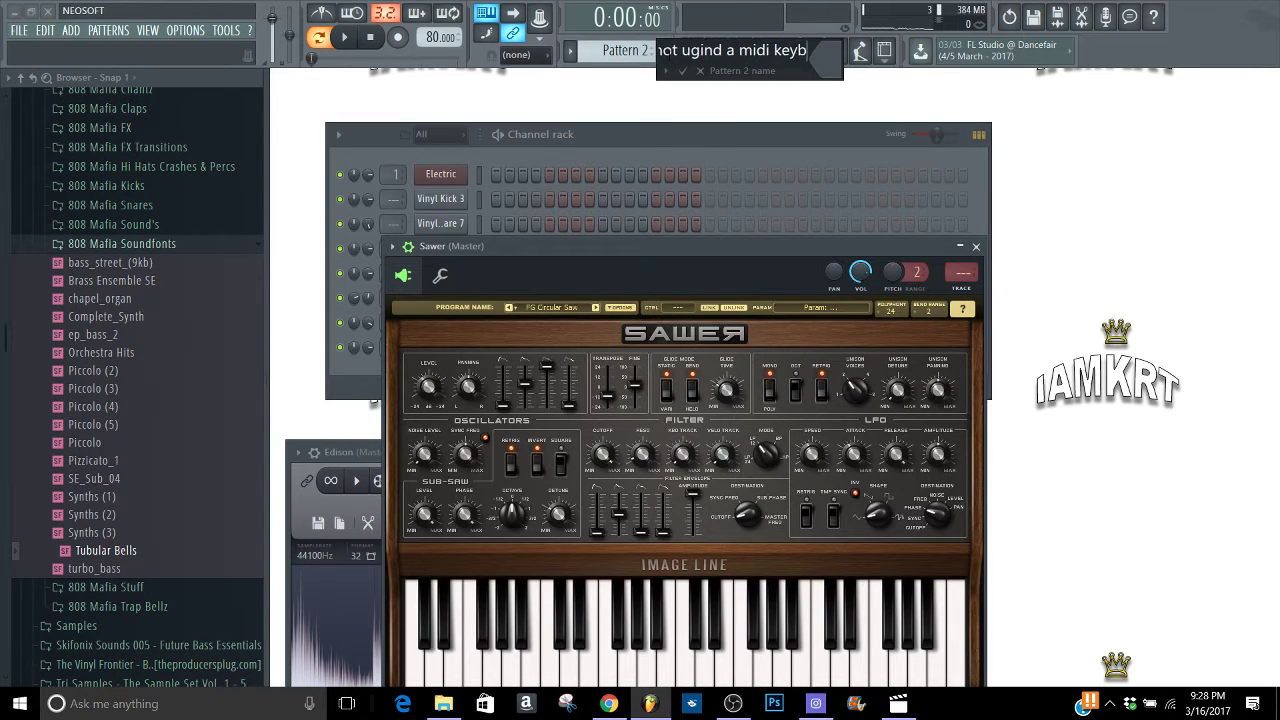
{"action": "type", "text": "oard so"}
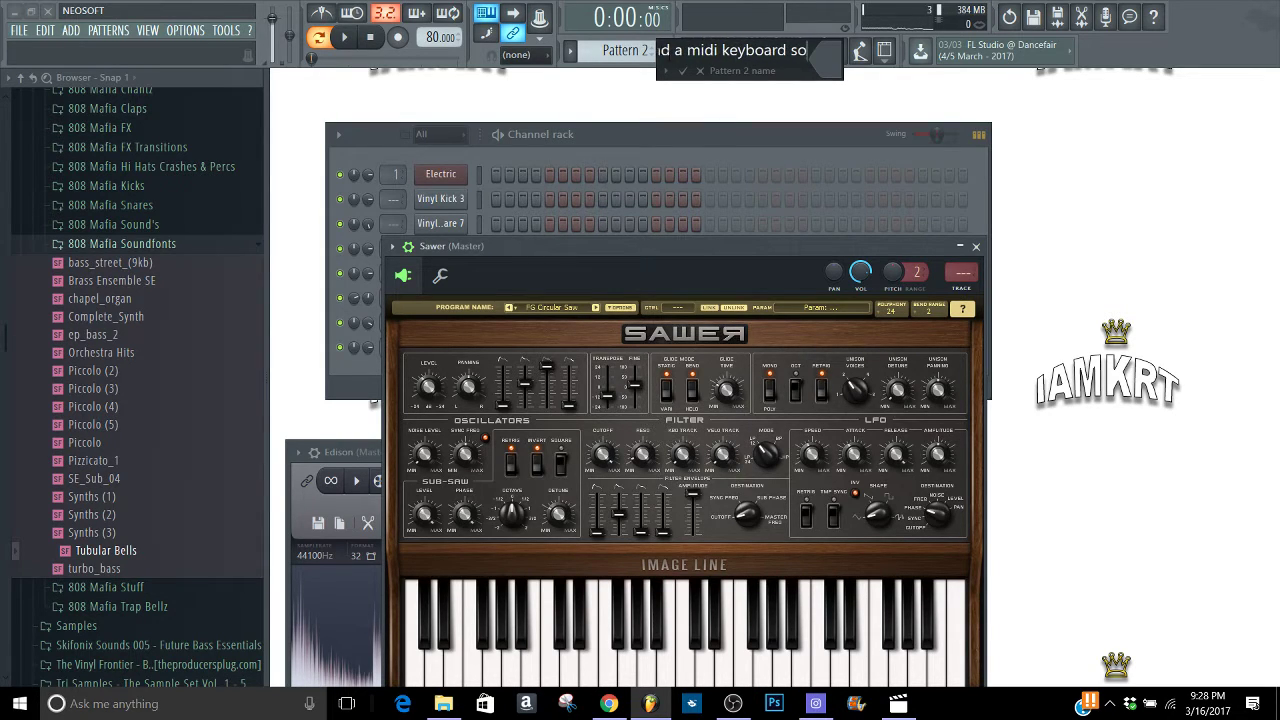
{"action": "type", "text": " im sorry if "}
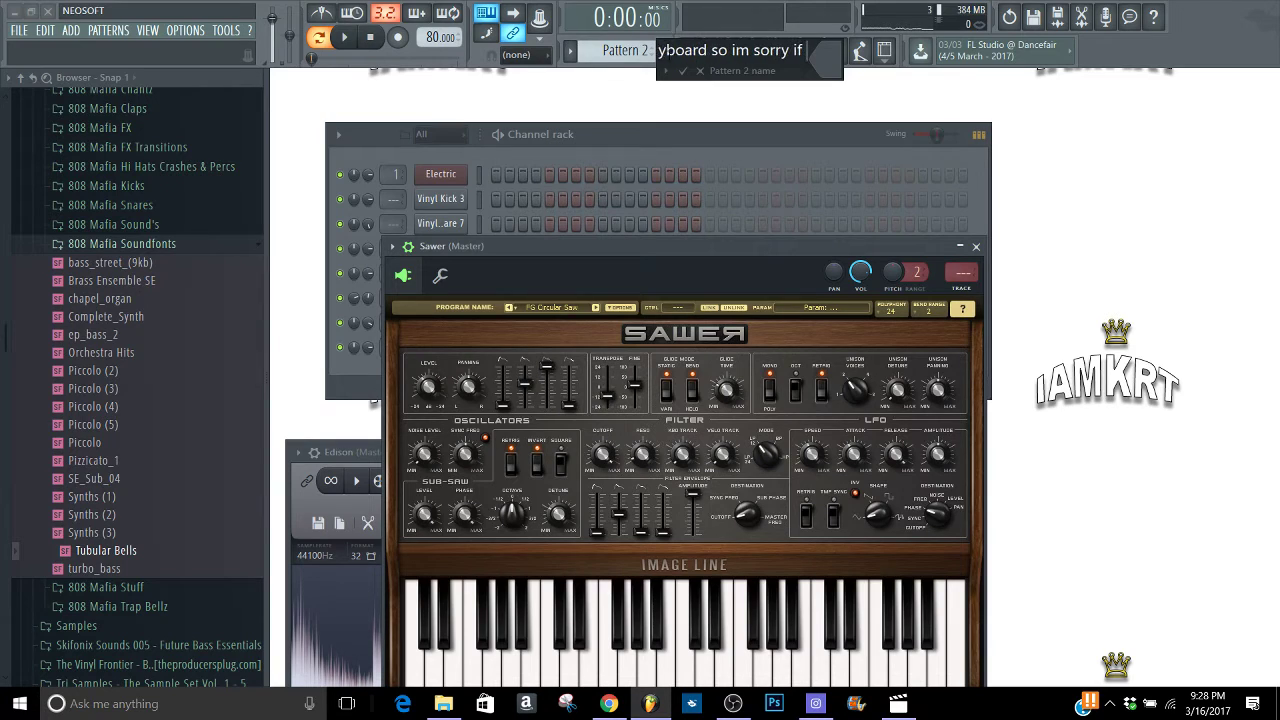
{"action": "type", "text": "it dounds h"}
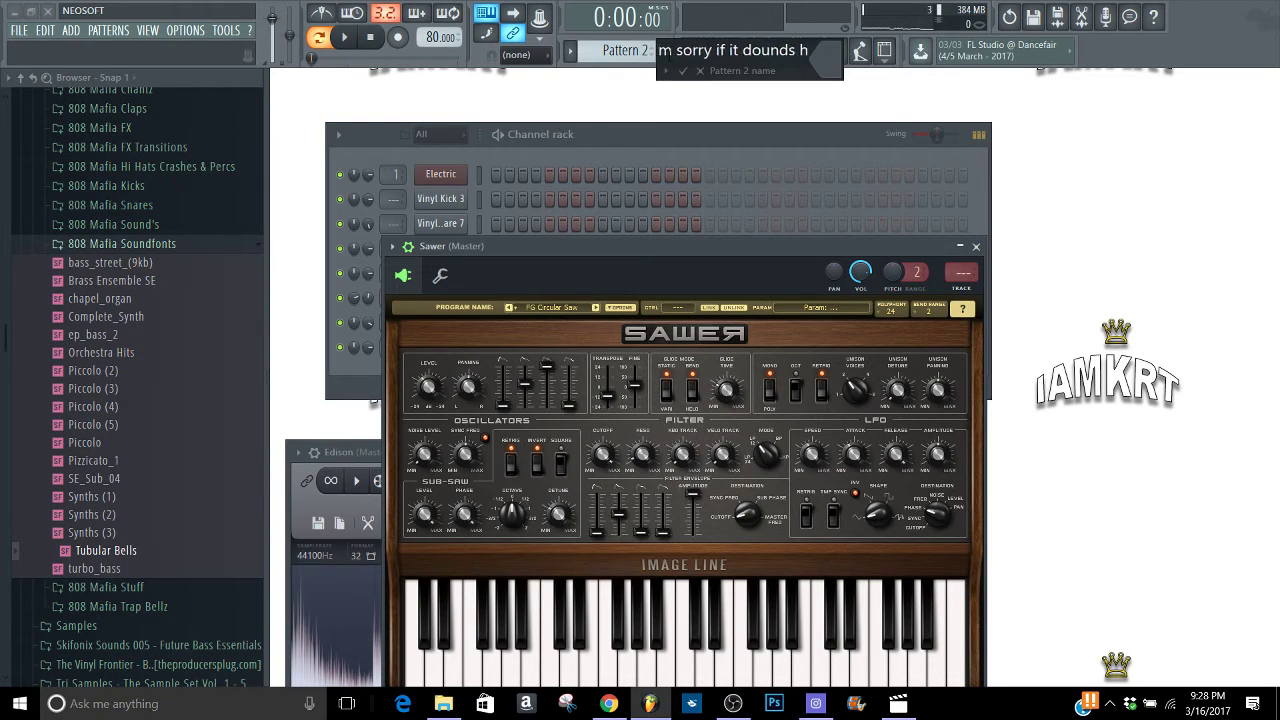
{"action": "type", "text": "orrible lol]"}
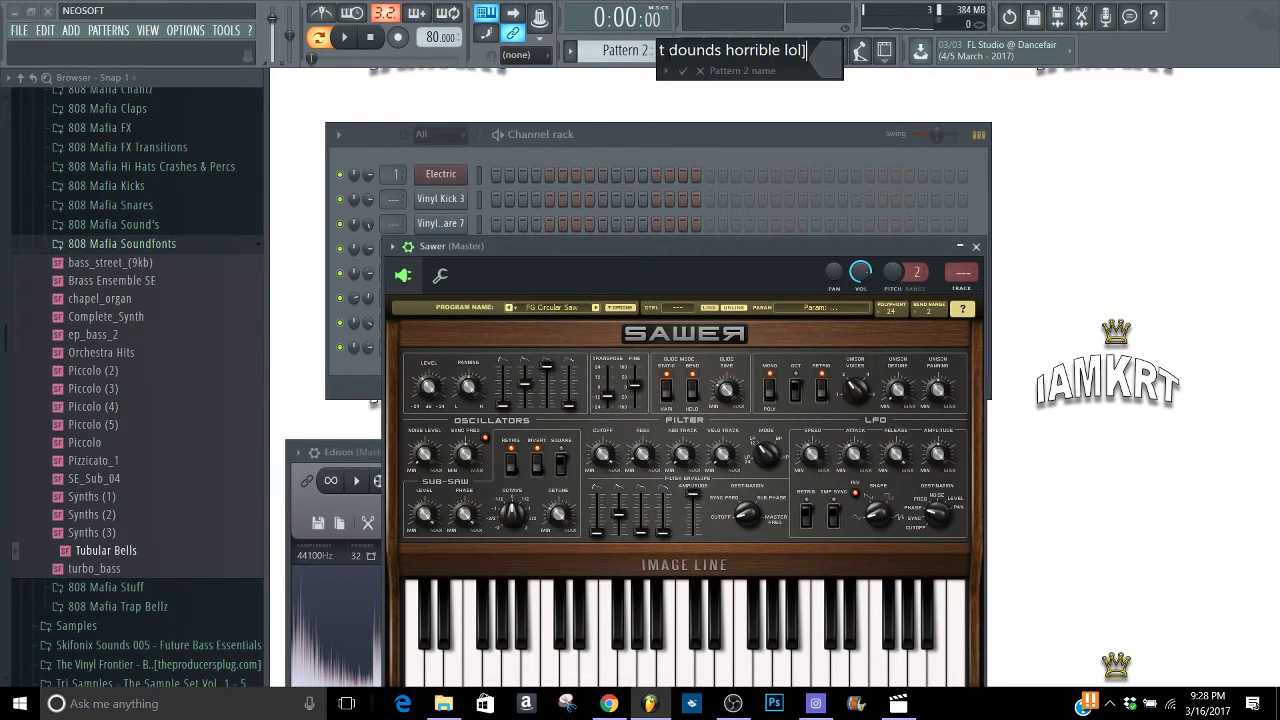
{"action": "key", "text": "Return"}
{"action": "scroll", "coordinate": [642, 52], "scroll_direction": "up", "scroll_amount": 1}
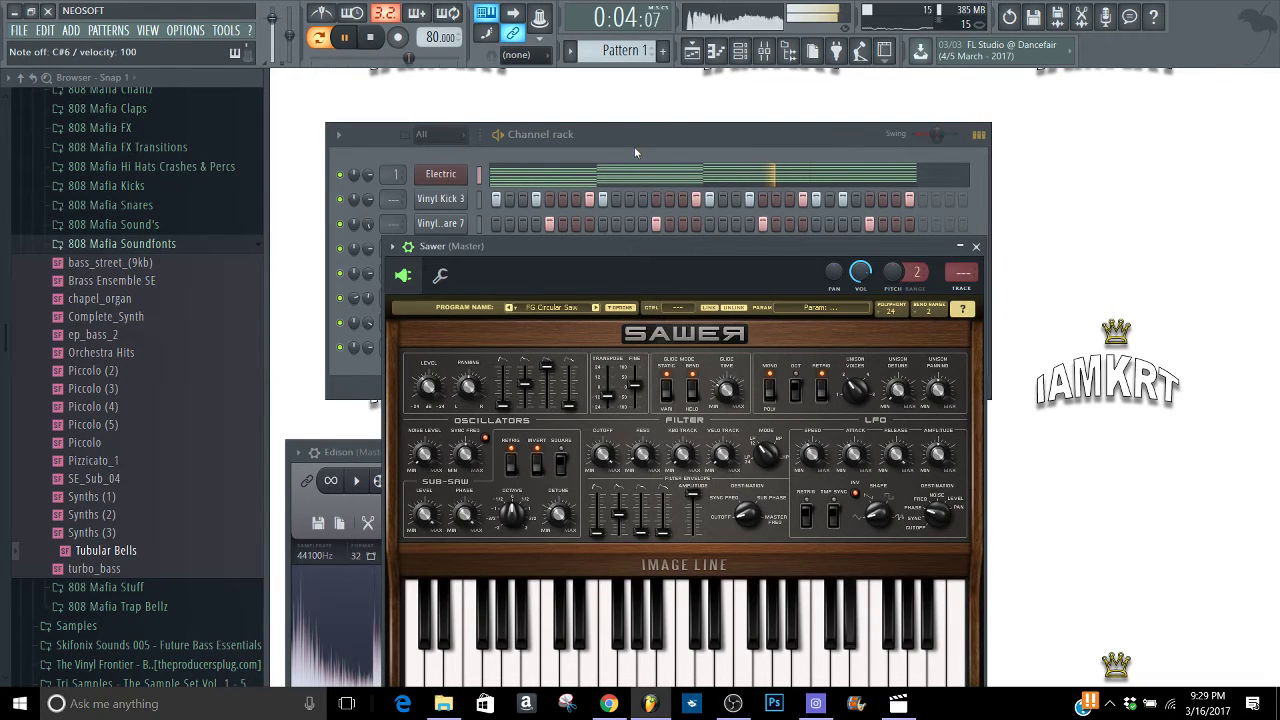
Stop playback, move the Sawer window down off the channel rack and add a second Sawer channel
{"action": "key", "text": "space"}
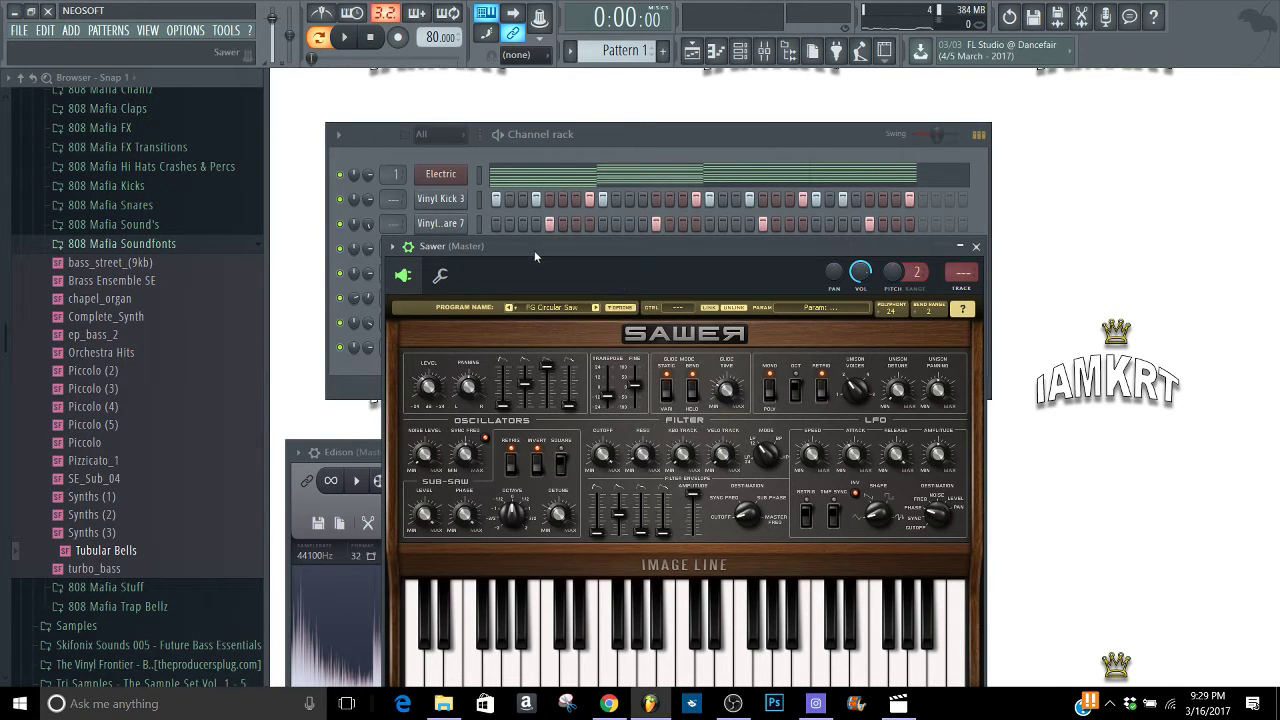
{"action": "left_click_drag", "start_coordinate": [534, 250], "coordinate": [535, 498]}
{"action": "left_click", "coordinate": [71, 31]}
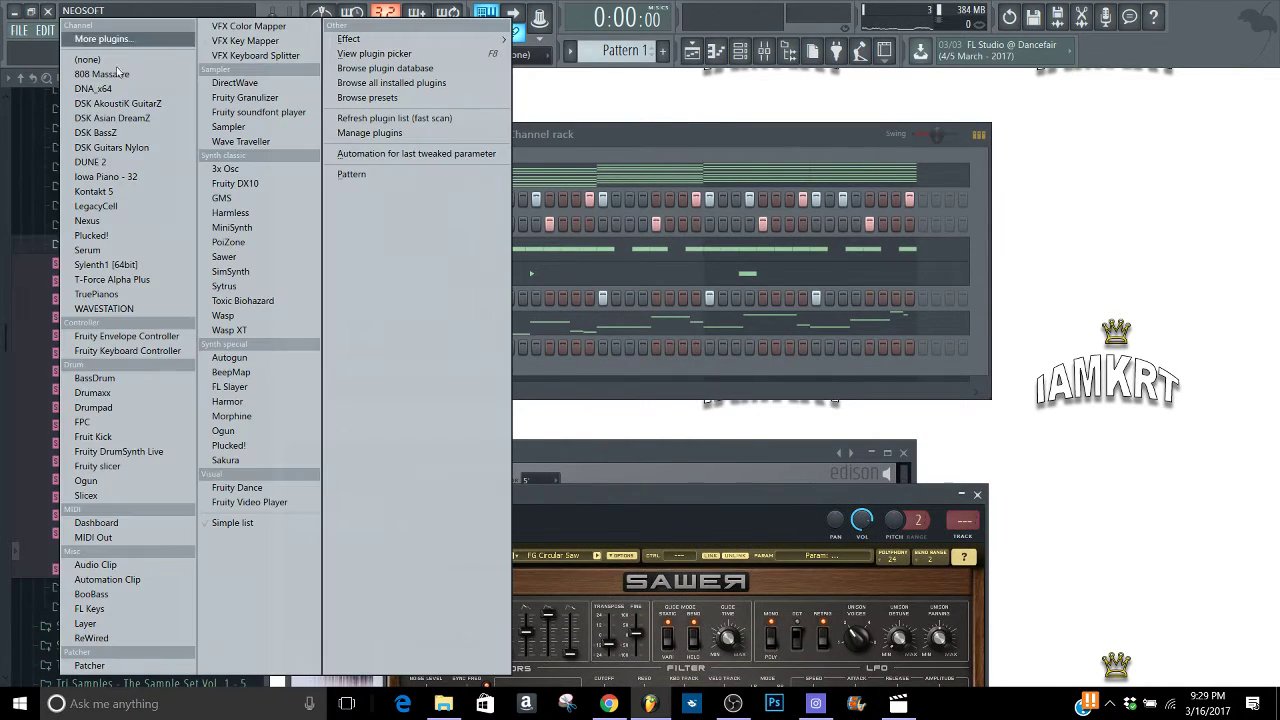
{"action": "left_click", "coordinate": [226, 257]}
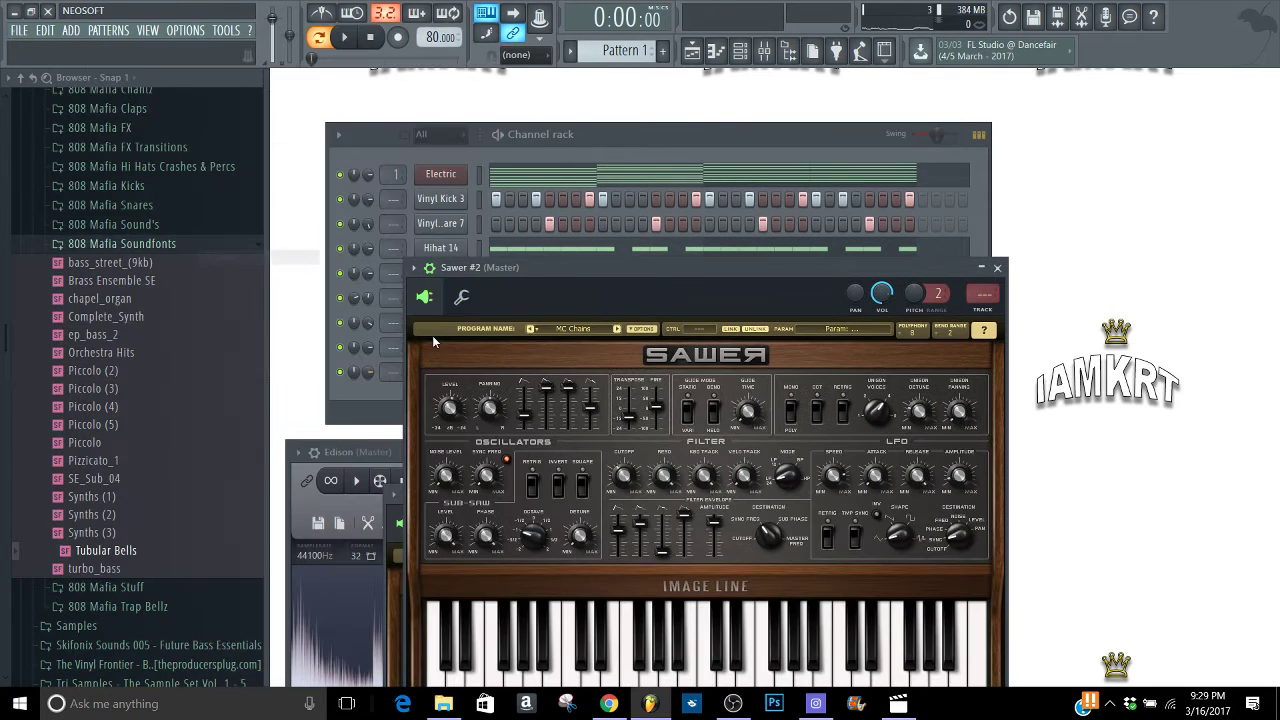
Open the Sawer #2 preset library's Synthesizer bank and audition FG A Loud Whisper, FG Aflac and FG Almost a Violin
{"action": "left_click", "coordinate": [609, 331]}
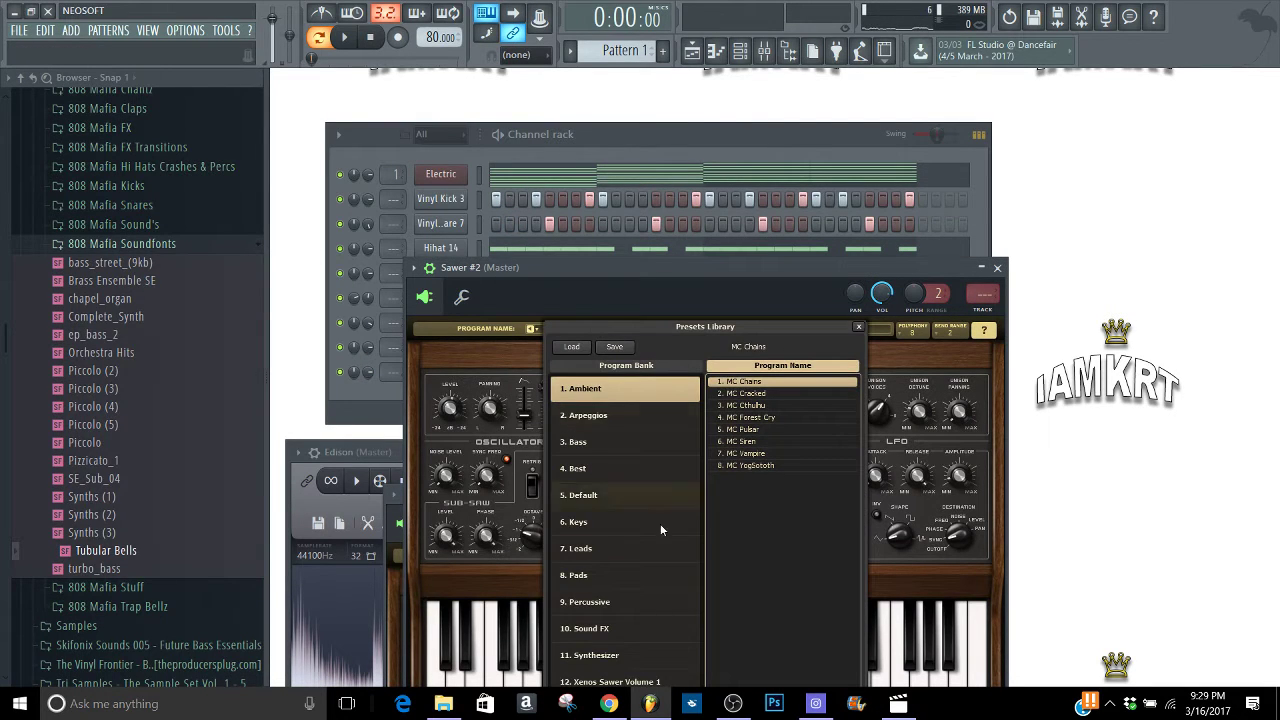
{"action": "left_click", "coordinate": [615, 655]}
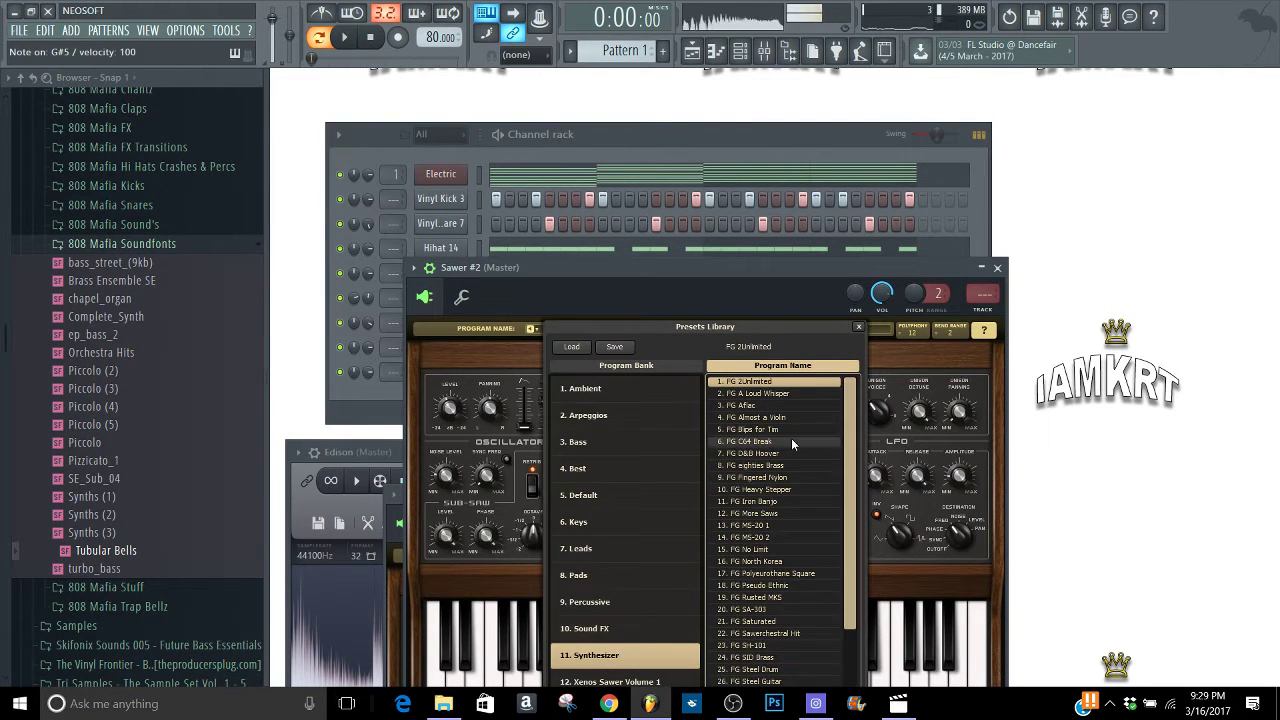
{"action": "left_click", "coordinate": [763, 394]}
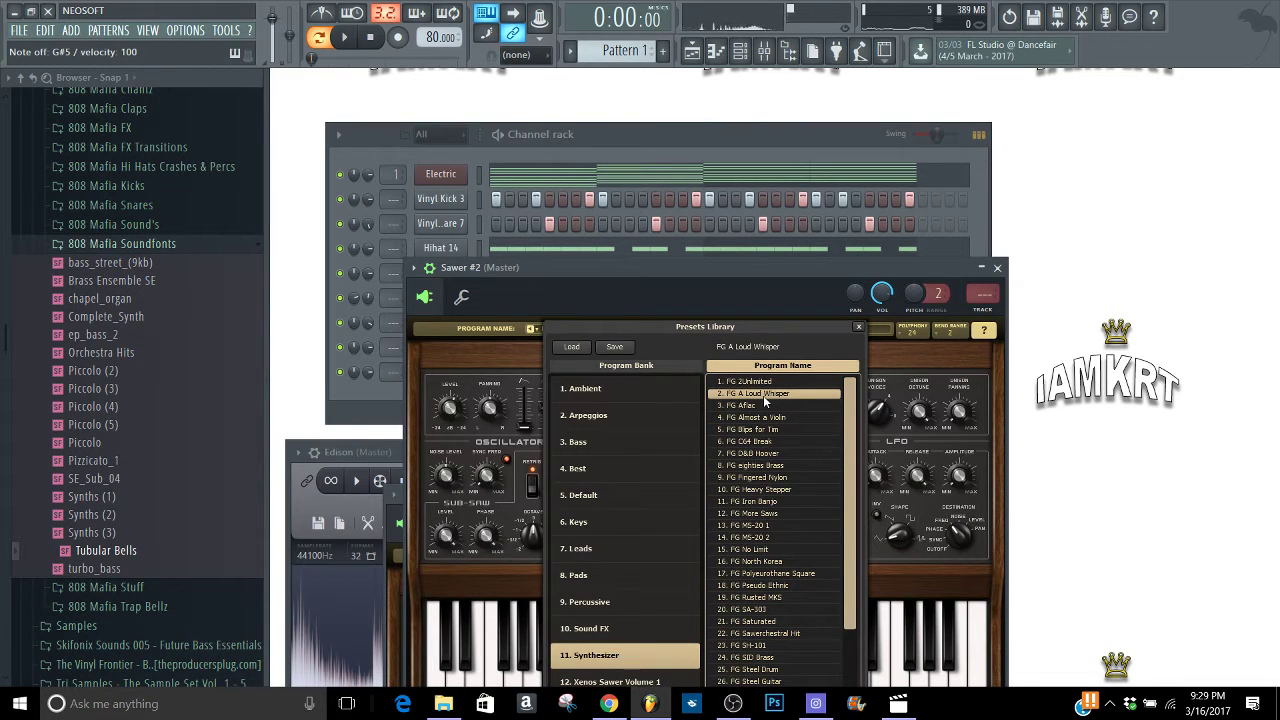
{"action": "left_click", "coordinate": [750, 406]}
{"action": "left_click", "coordinate": [752, 417]}
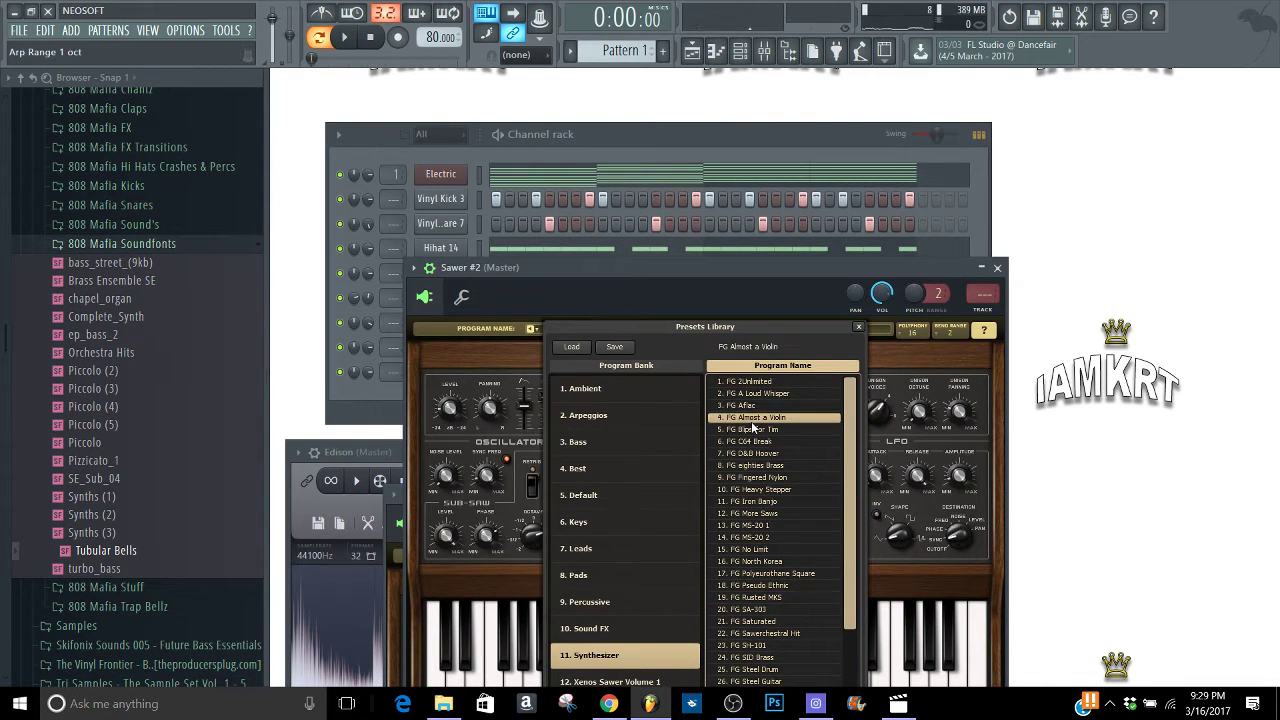
Audition the Synthesizer presets MC Clarinet, FG Velociraptor, FG Van-Jumpin, FG Twelve String, FG Tropical Island, FG Trancer's Pluck and FG The DRP
{"action": "left_click_drag", "start_coordinate": [851, 514], "coordinate": [855, 607]}
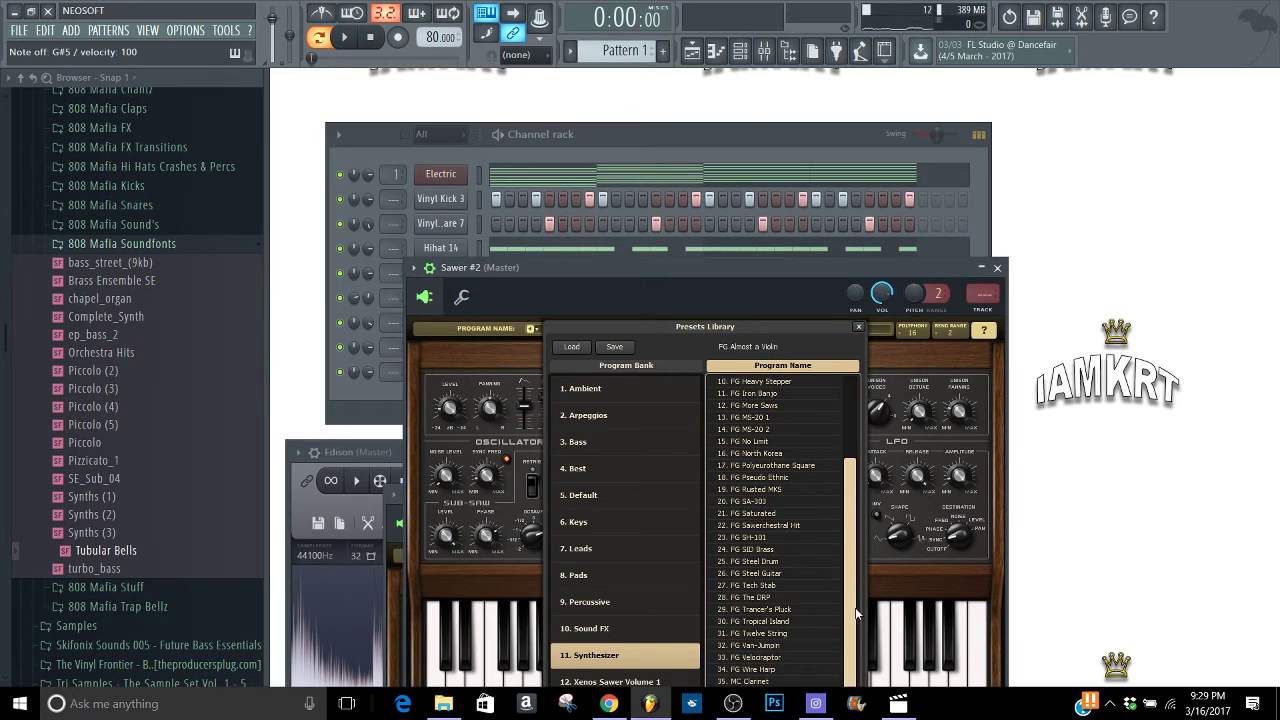
{"action": "left_click", "coordinate": [770, 669]}
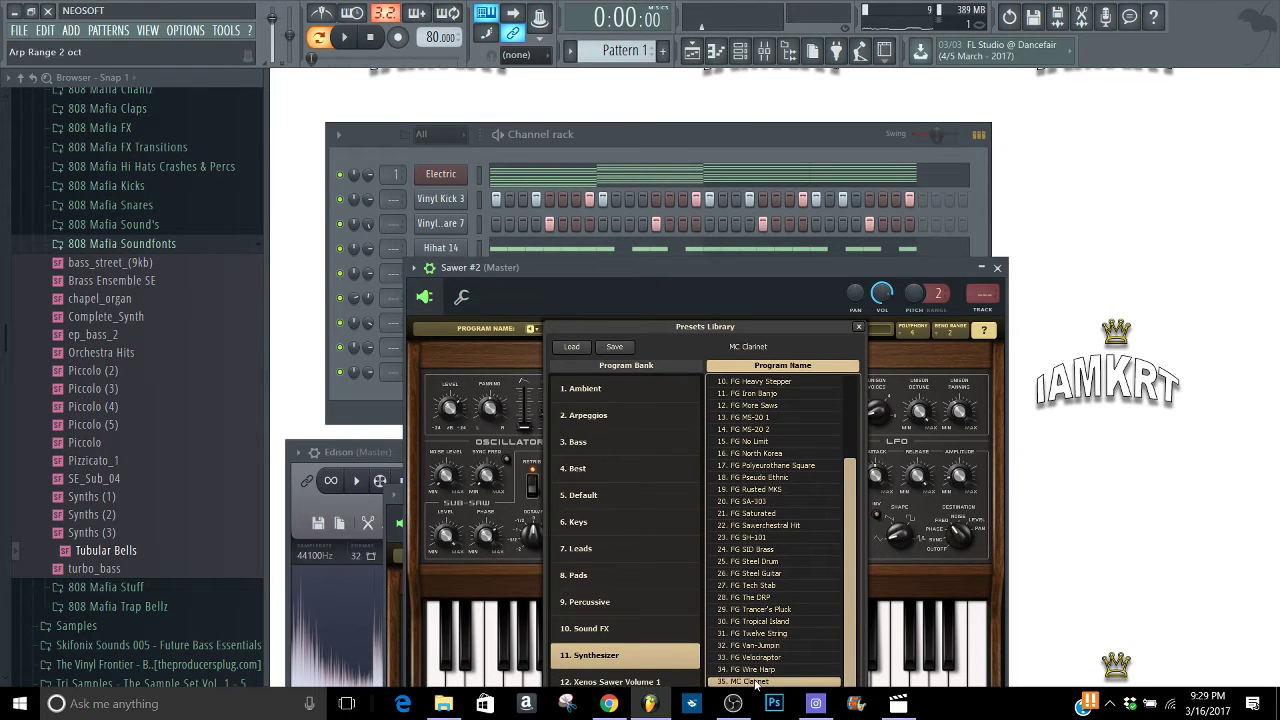
{"action": "left_click", "coordinate": [755, 658]}
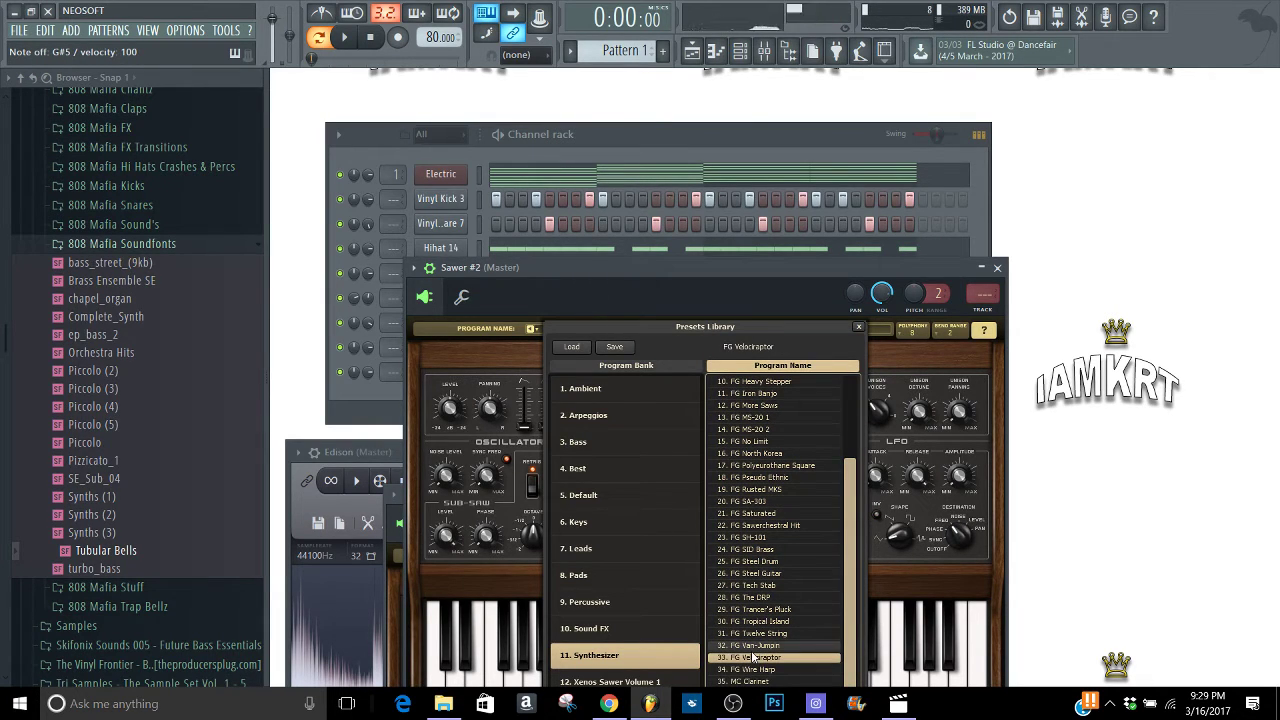
{"action": "left_click", "coordinate": [755, 646]}
{"action": "left_click", "coordinate": [759, 634]}
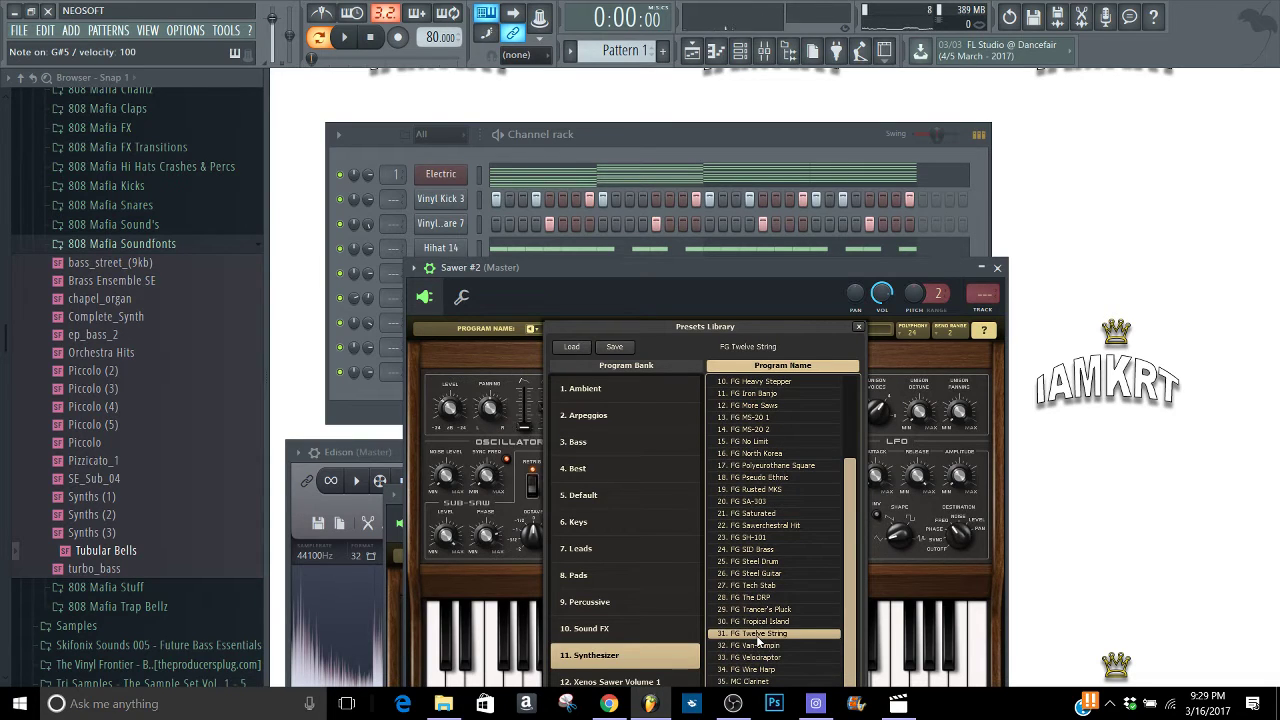
{"action": "left_click", "coordinate": [766, 622]}
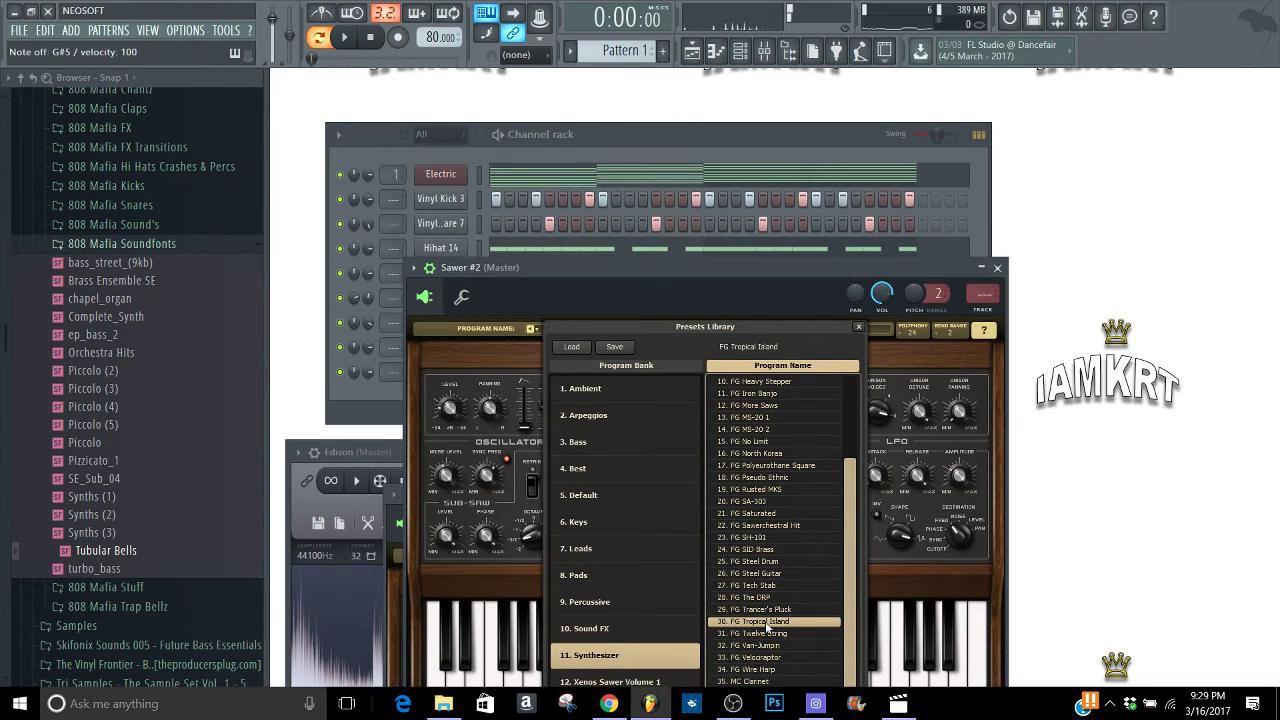
{"action": "left_click", "coordinate": [766, 612]}
{"action": "left_click", "coordinate": [767, 598]}
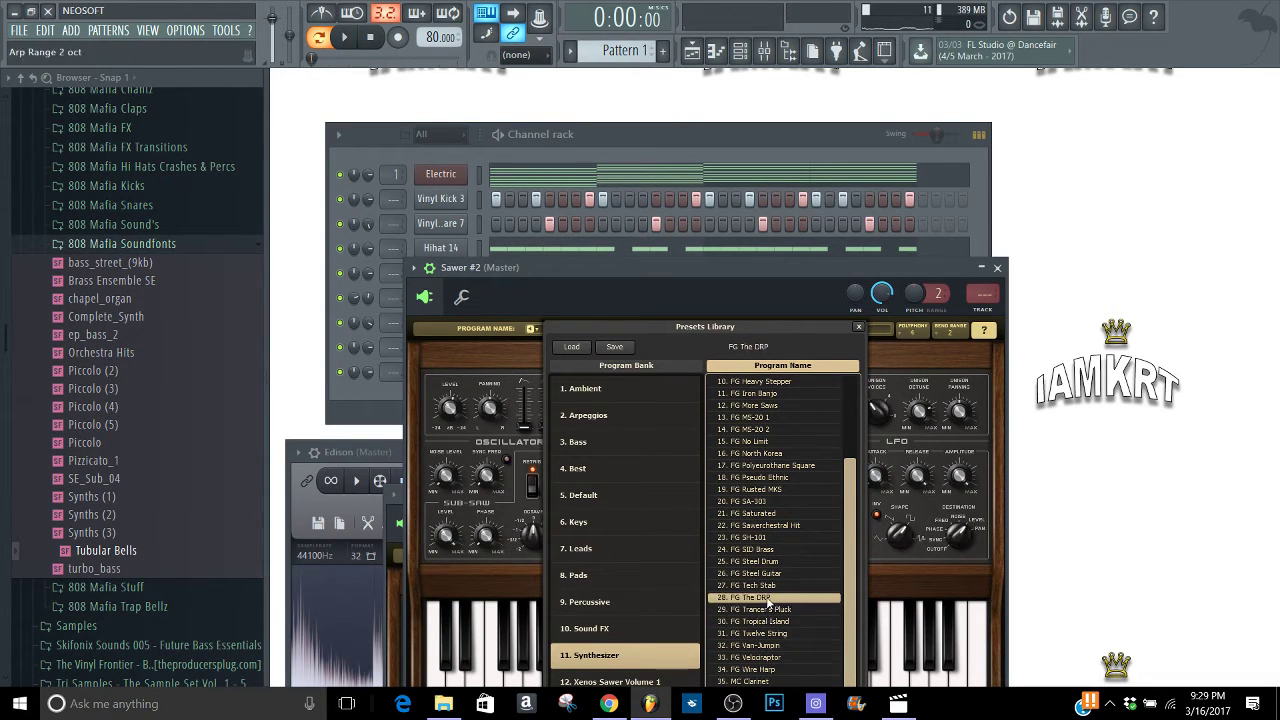
Audition the Synthesizer presets FG Tech Stab, FG Steel Drum, FG SID Brass, FG Sawerchestral Hit and FG Saturated
{"action": "left_click", "coordinate": [763, 586]}
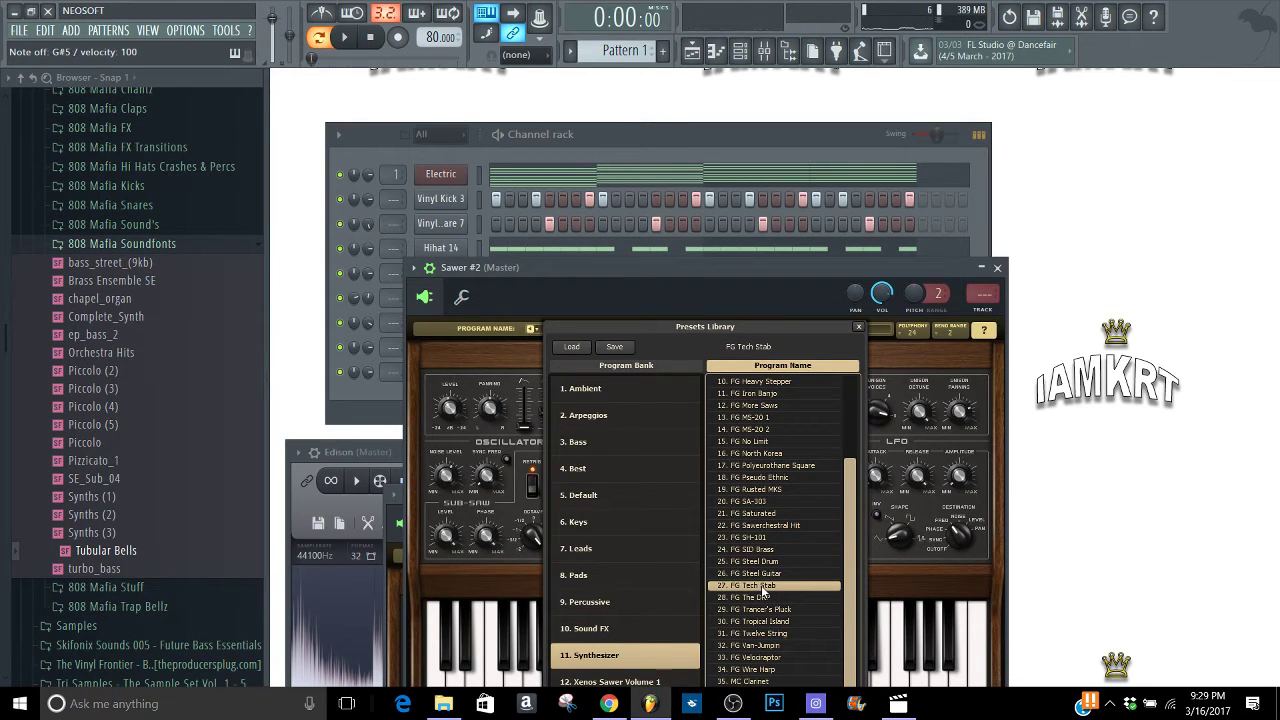
{"action": "left_click", "coordinate": [763, 562]}
{"action": "left_click", "coordinate": [758, 550]}
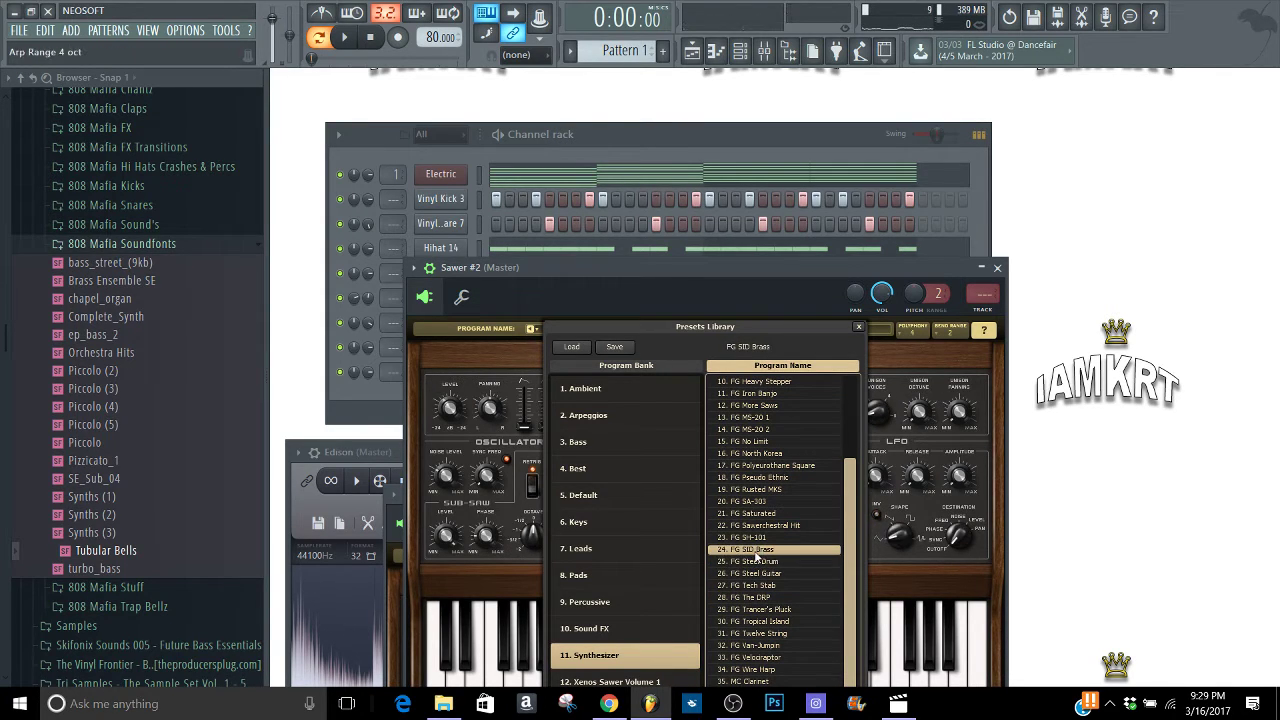
{"action": "left_click", "coordinate": [764, 527]}
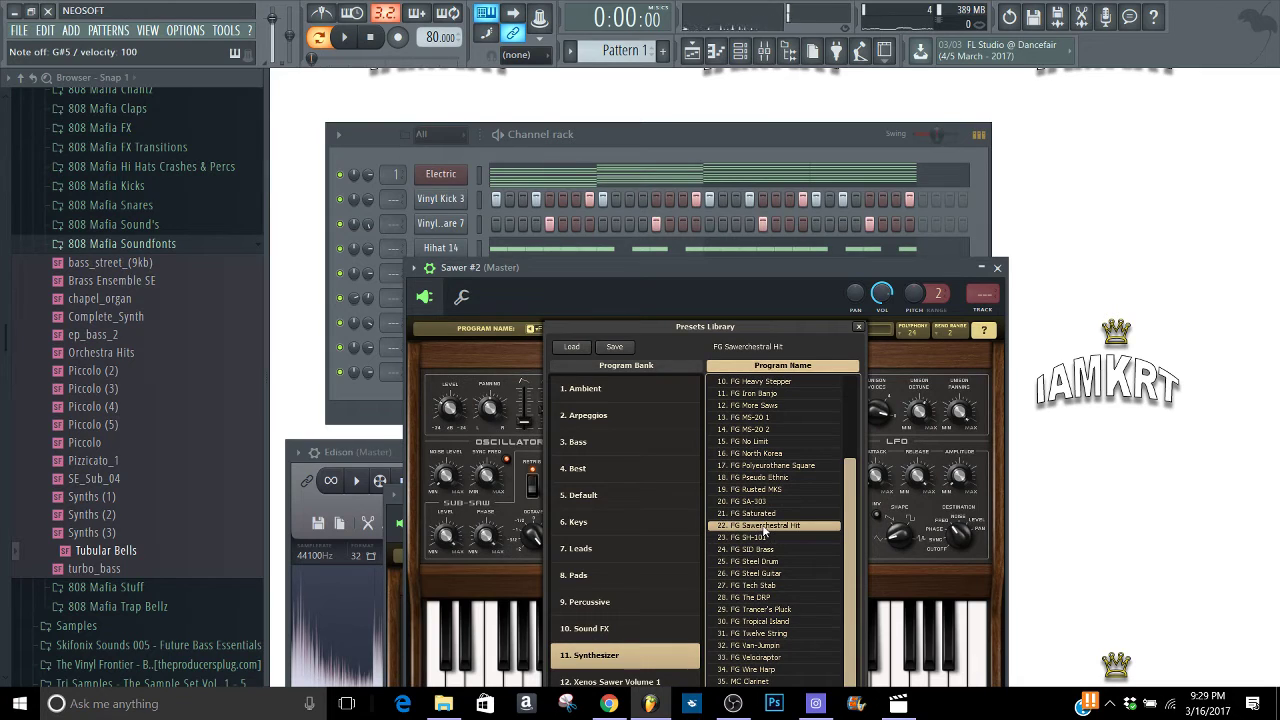
{"action": "left_click", "coordinate": [757, 514]}
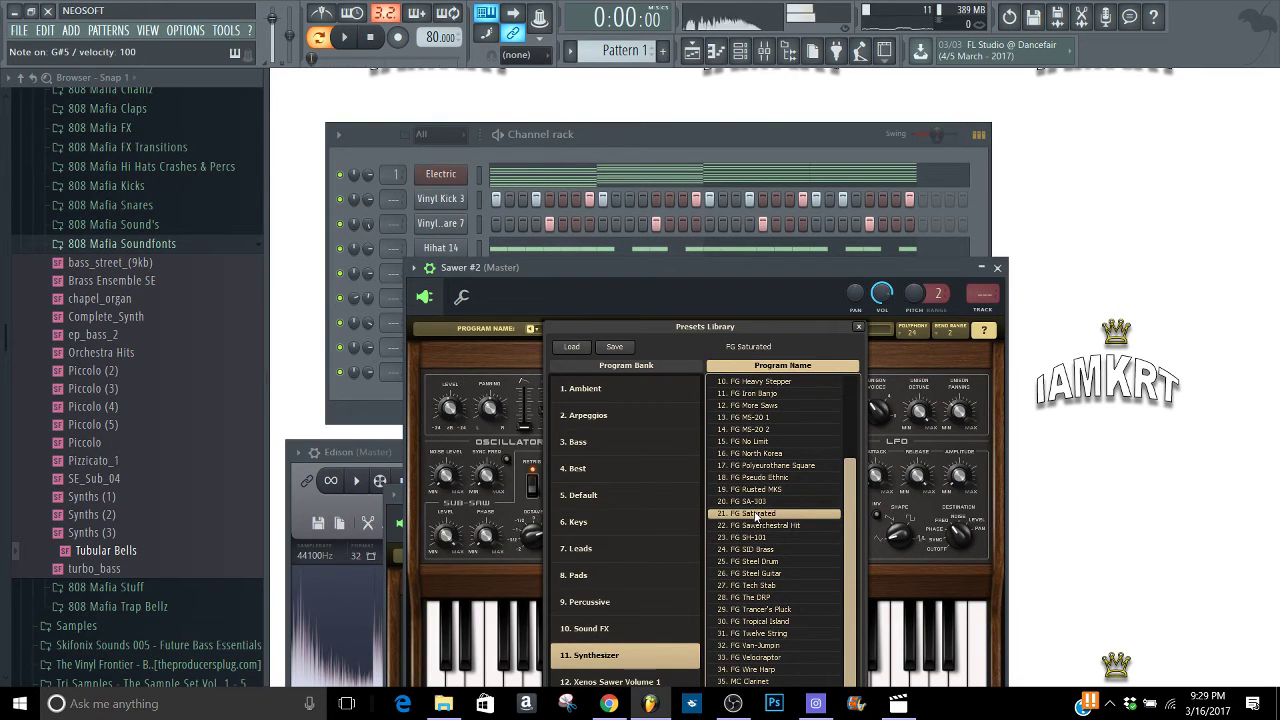
Try the FG North Korea and FG No Limit presets against the playing pattern and stop playback
{"action": "left_click", "coordinate": [753, 455]}
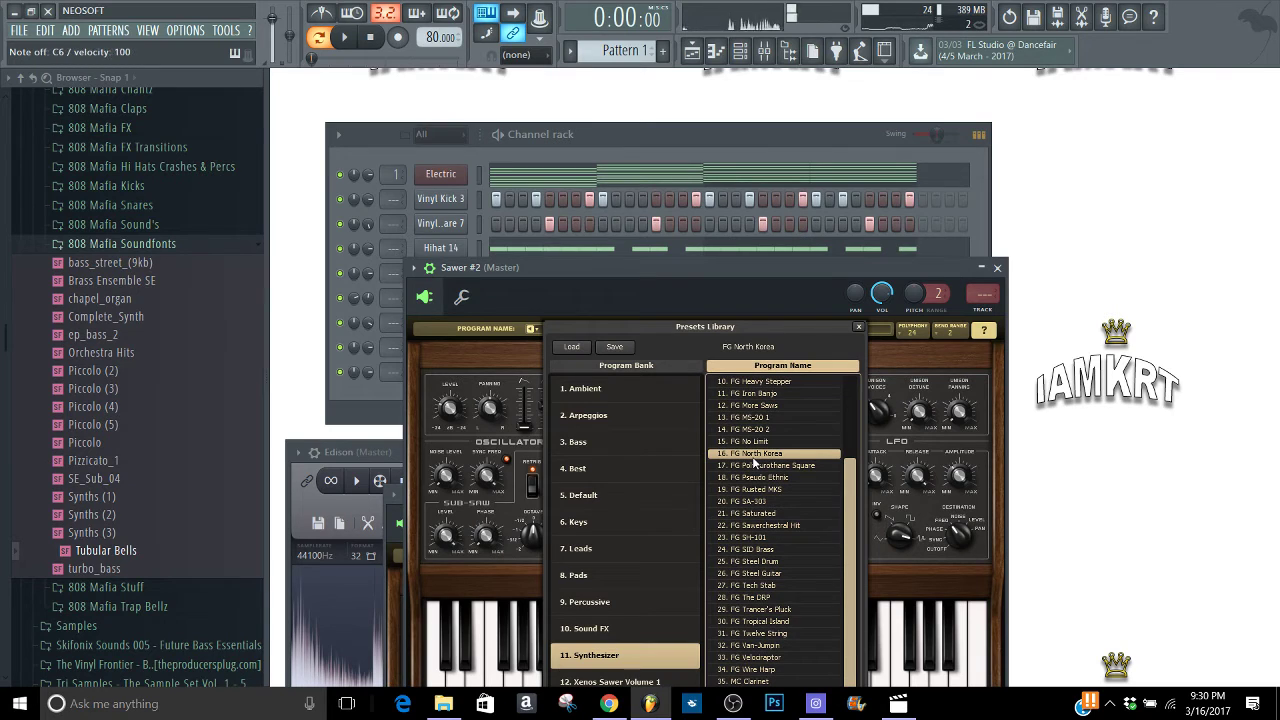
{"action": "key", "text": "space"}
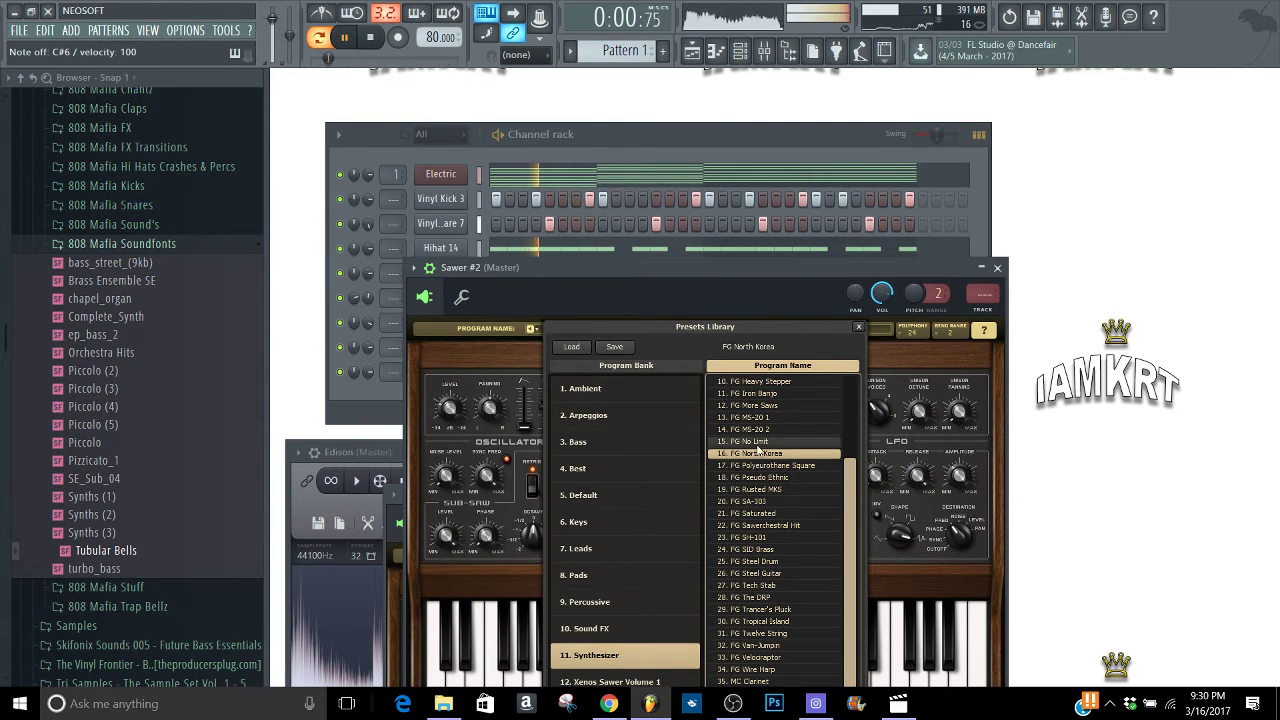
{"action": "left_click", "coordinate": [761, 441]}
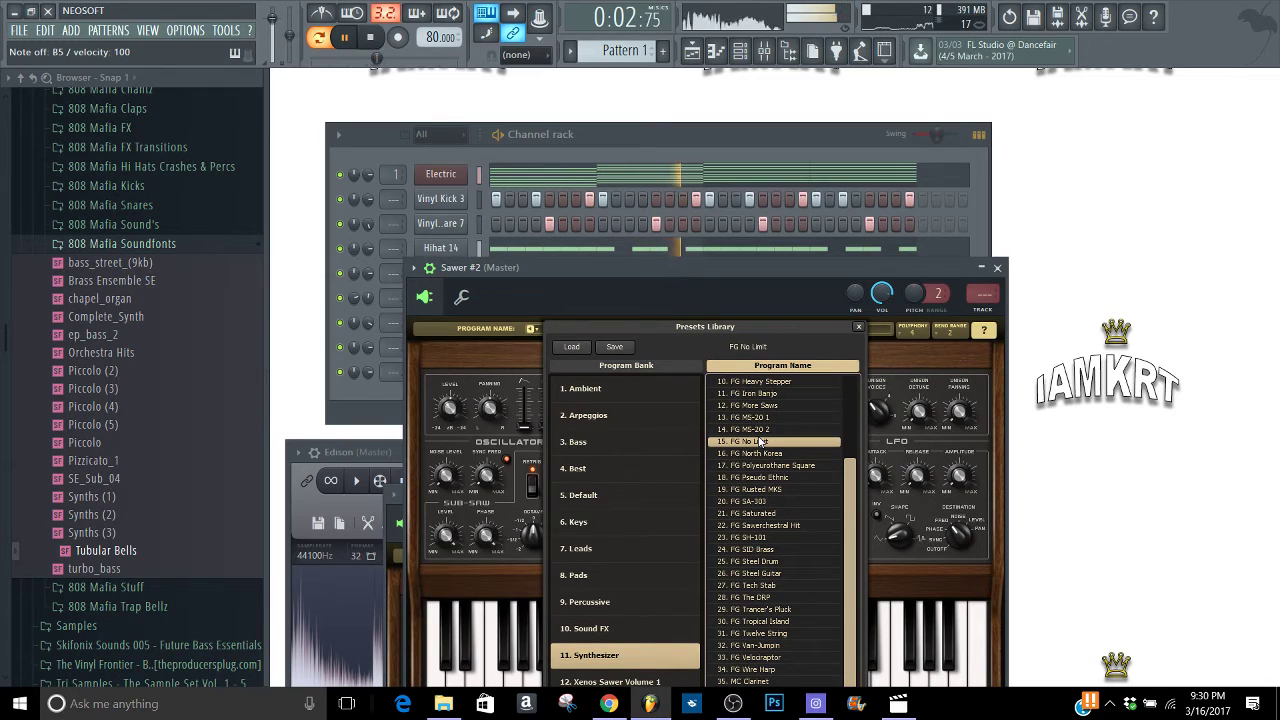
{"action": "key", "text": "space"}
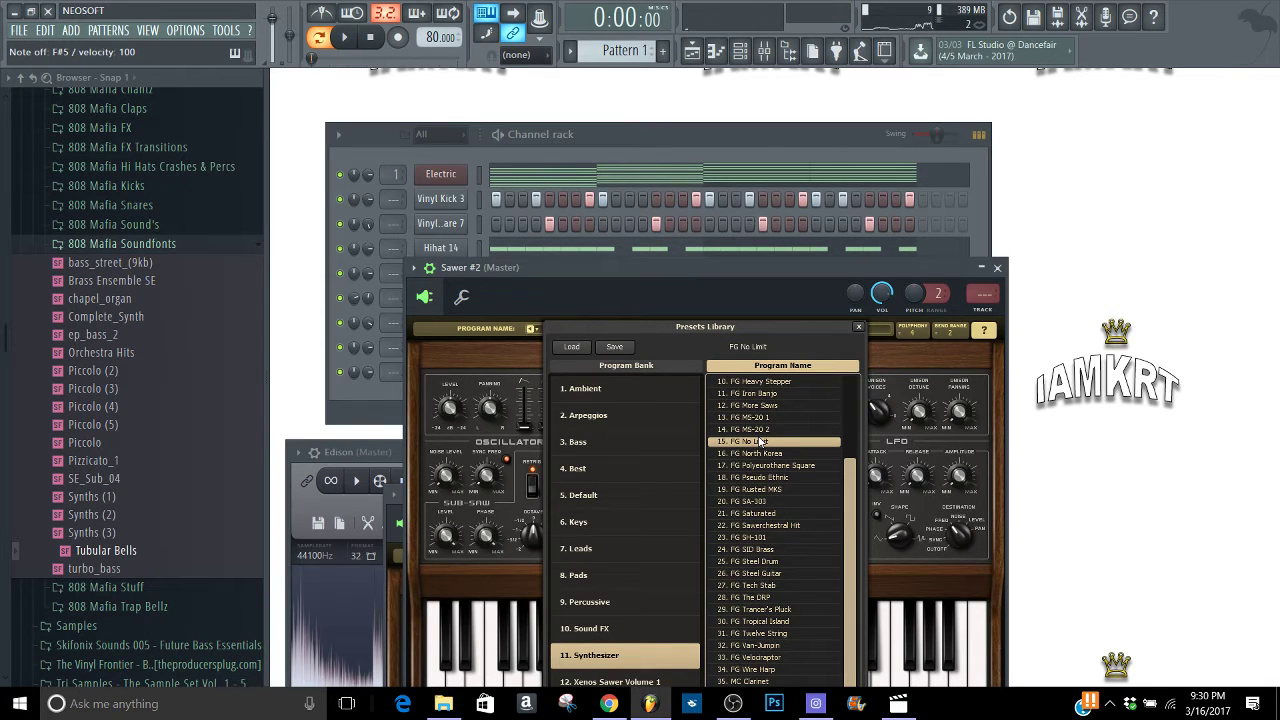
Audition the Synthesizer presets FG MS-20 2, FG MS-20 1, FG More Saws, FG D&B Hoover and FG C64 Break
{"action": "left_click", "coordinate": [768, 429]}
{"action": "left_click", "coordinate": [758, 418]}
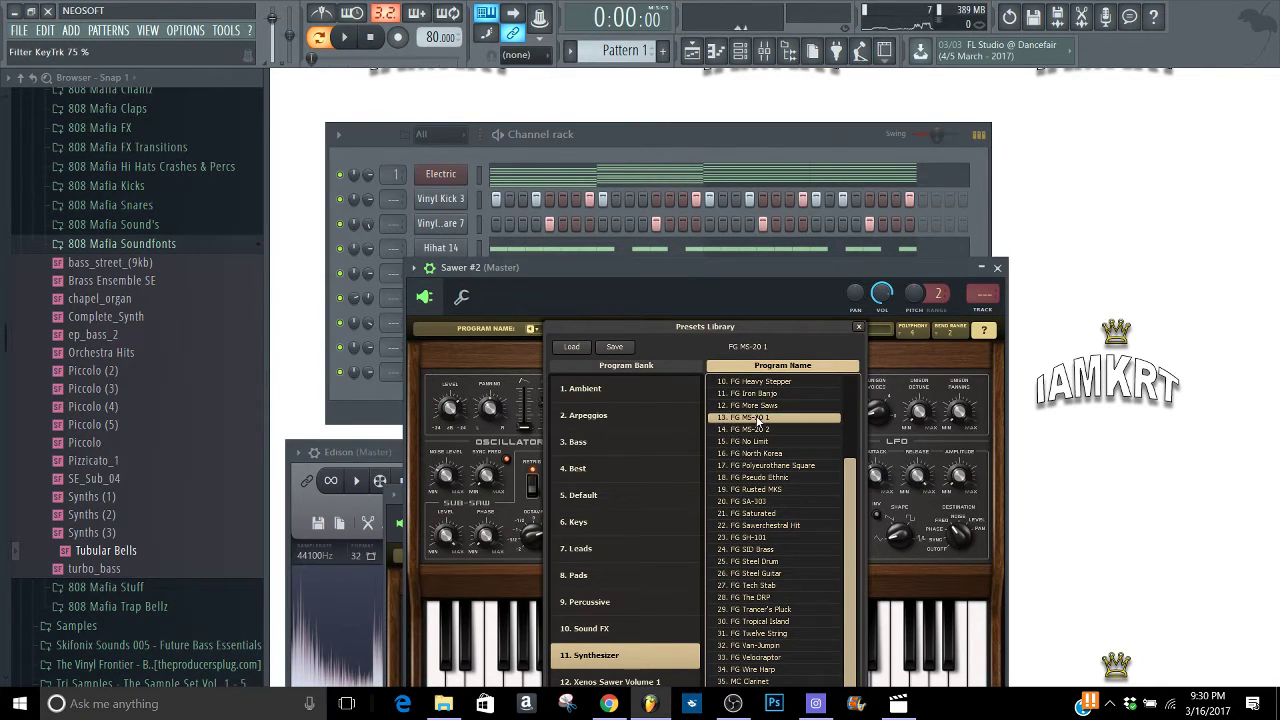
{"action": "left_click", "coordinate": [766, 406]}
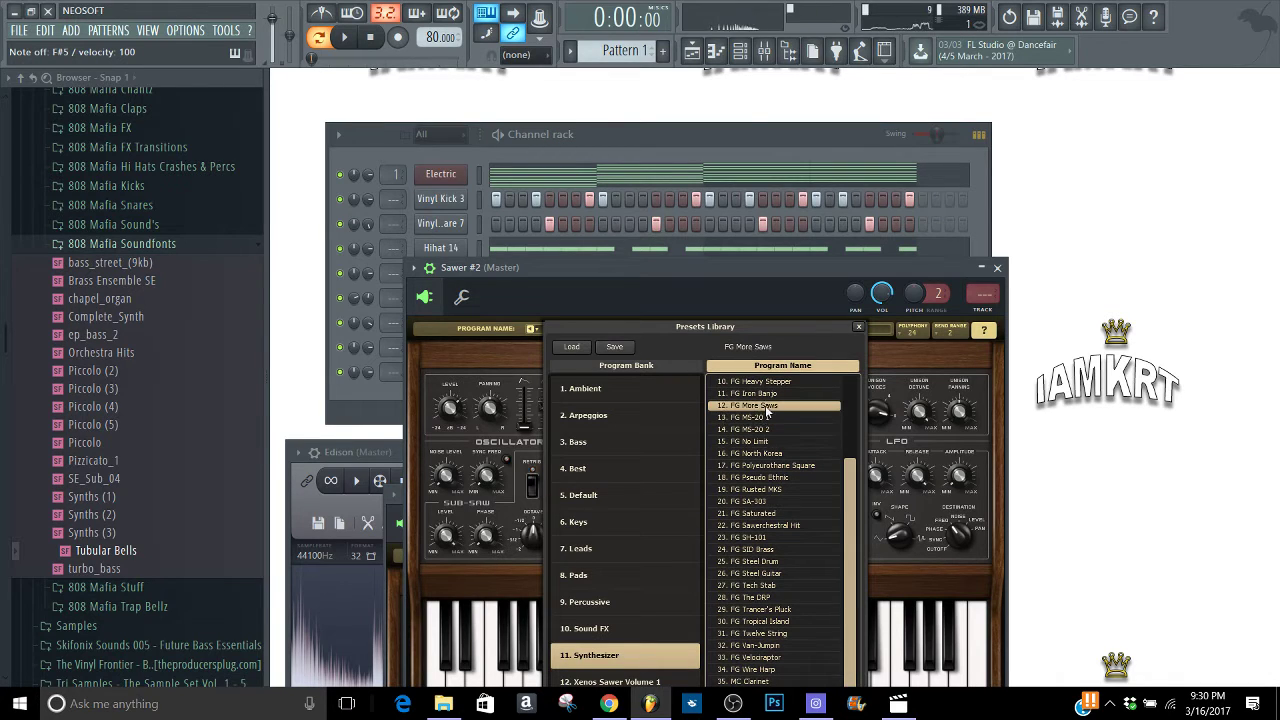
{"action": "left_click_drag", "start_coordinate": [856, 487], "coordinate": [856, 413]}
{"action": "left_click", "coordinate": [786, 441]}
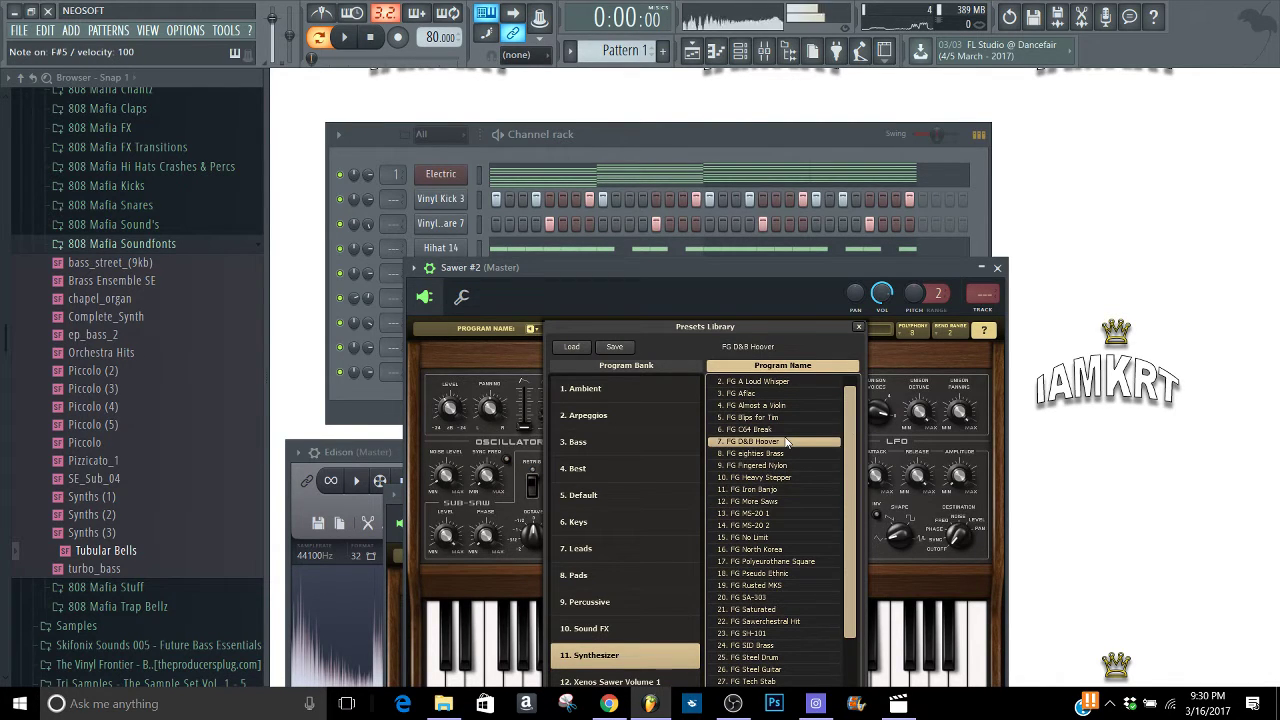
{"action": "left_click", "coordinate": [766, 429]}
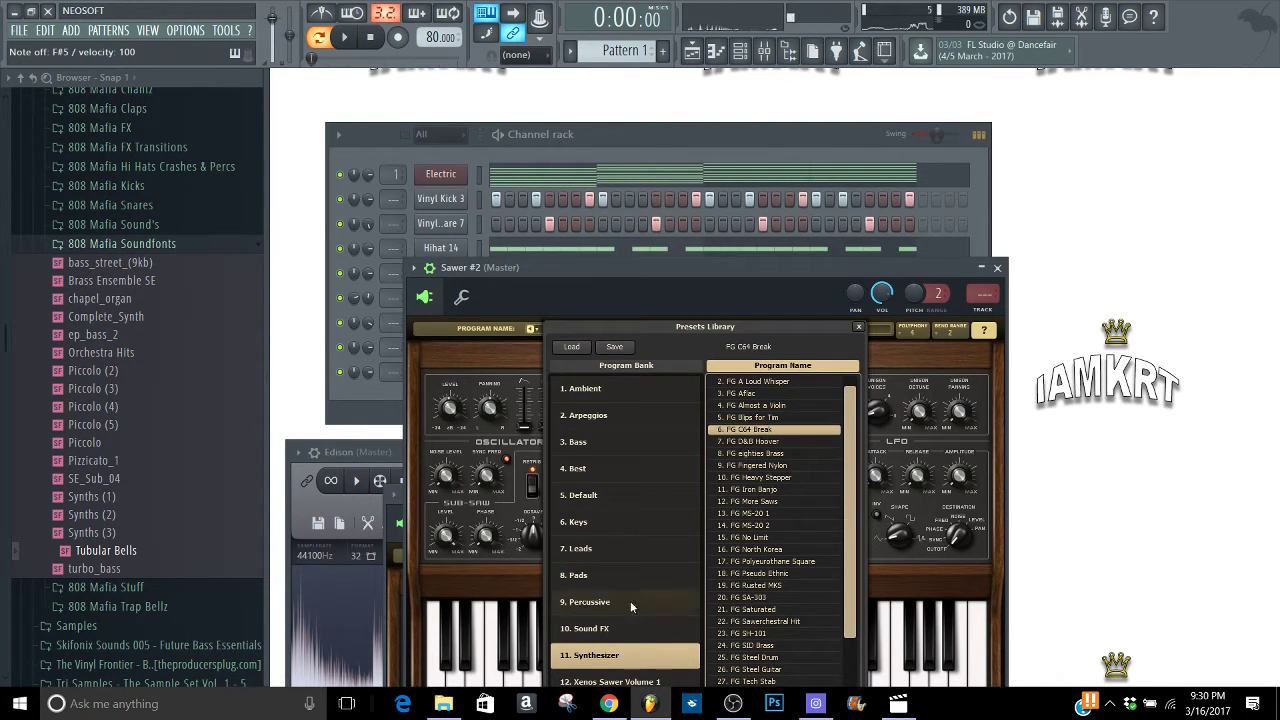
Switch to the Keys bank and audition FG Brite Chords, FG Sawer Cheese and FG Sawlitzer
{"action": "left_click", "coordinate": [586, 526]}
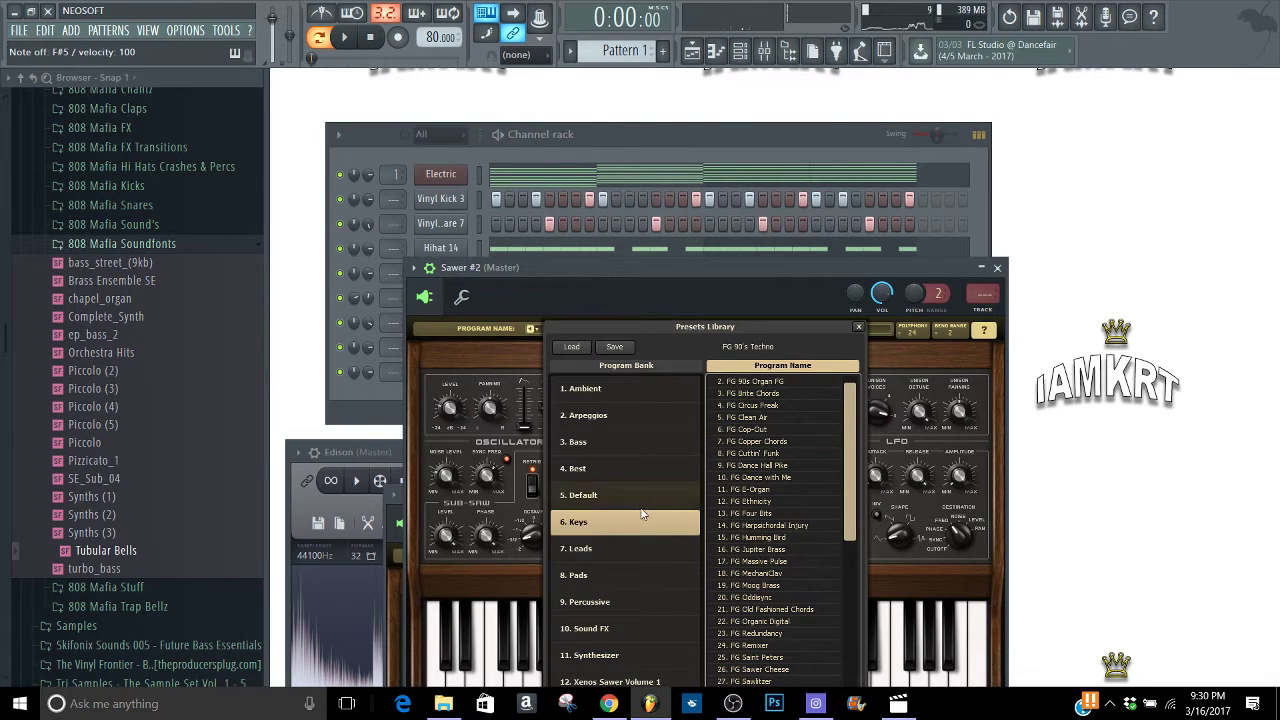
{"action": "left_click", "coordinate": [746, 394]}
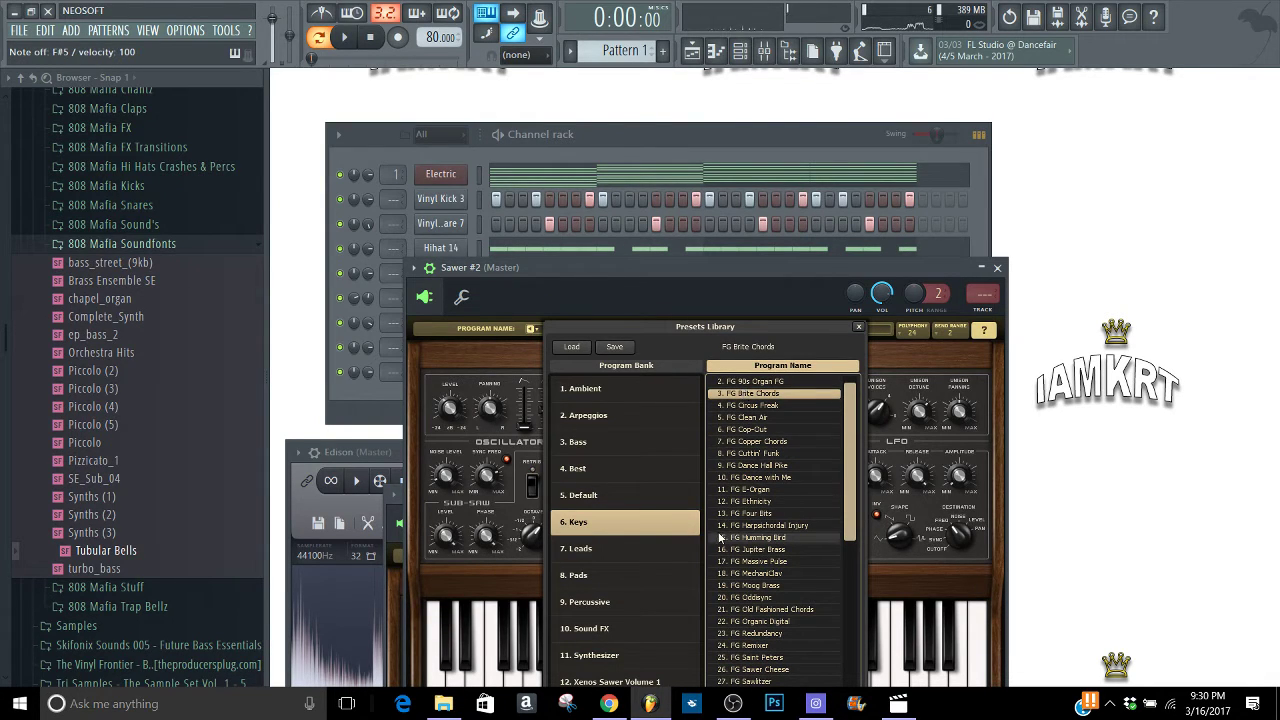
{"action": "left_click", "coordinate": [768, 669]}
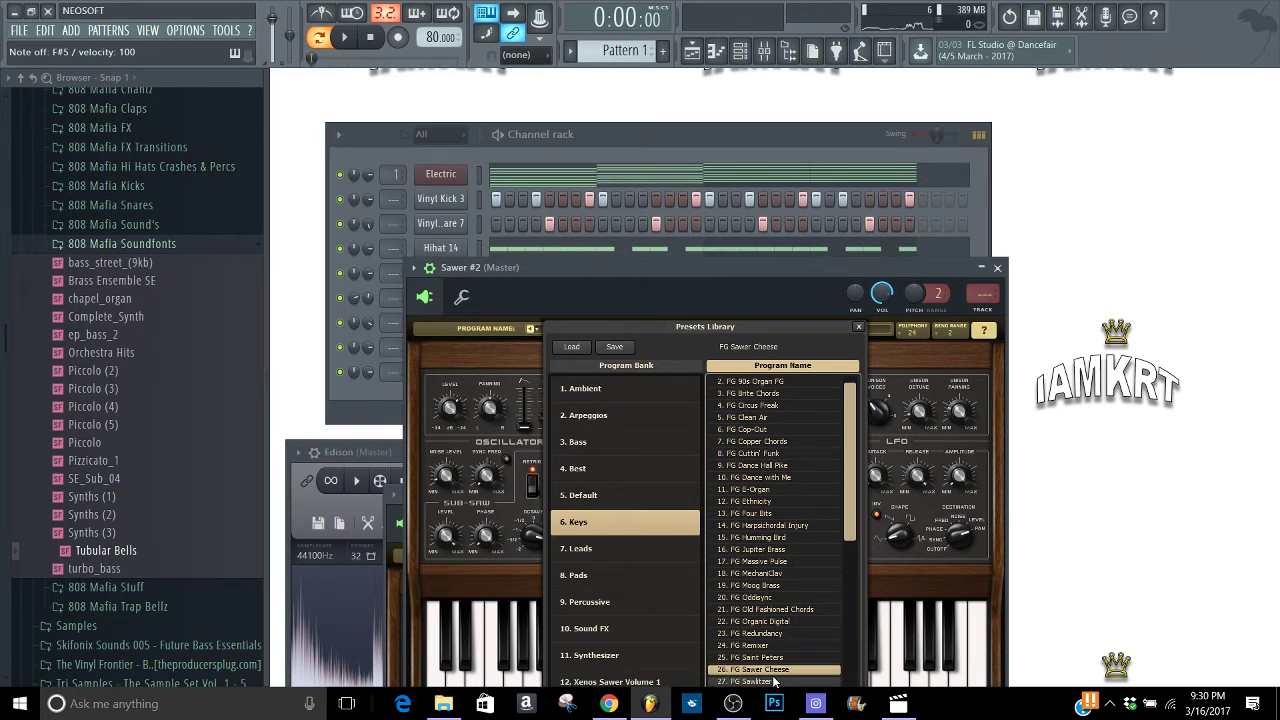
{"action": "left_click", "coordinate": [762, 681]}
Try the Keys presets FG Oddisync, FG Humming Bird, FG Four Bits, FG Cuttin' Funk and FG Copper Chords over the playing pattern, and stop playback
{"action": "left_click", "coordinate": [760, 598]}
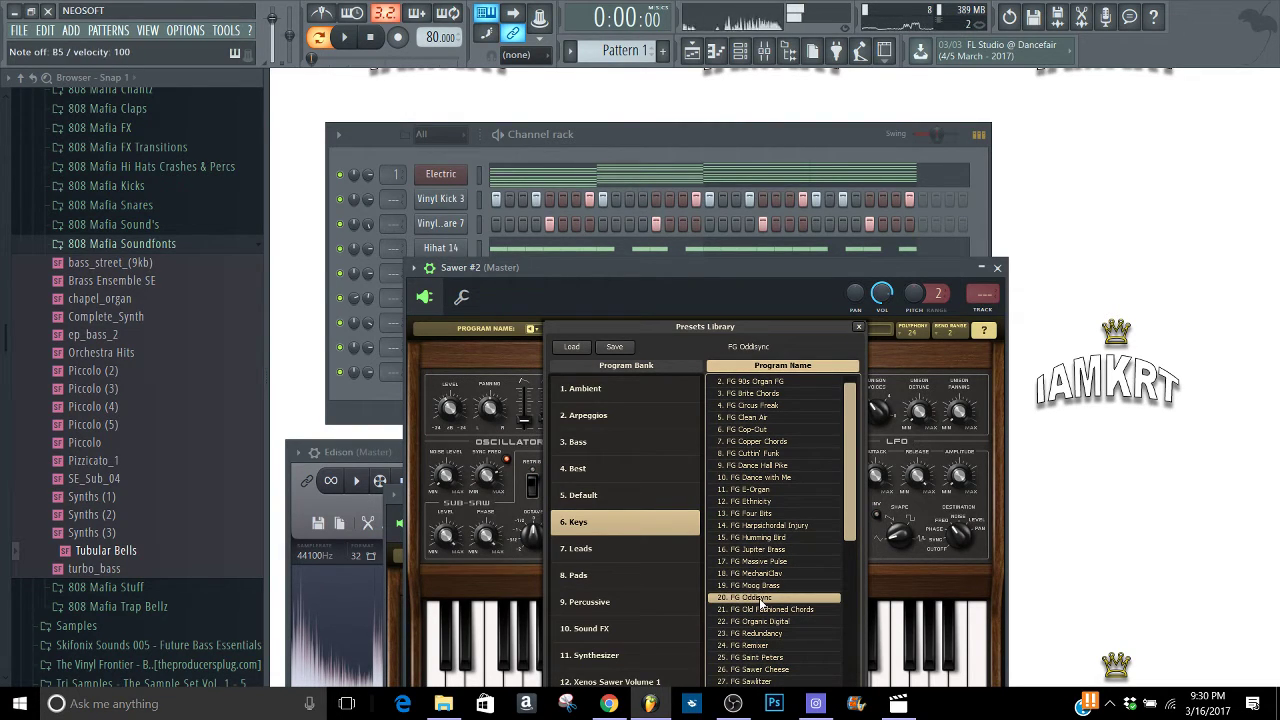
{"action": "key", "text": "space"}
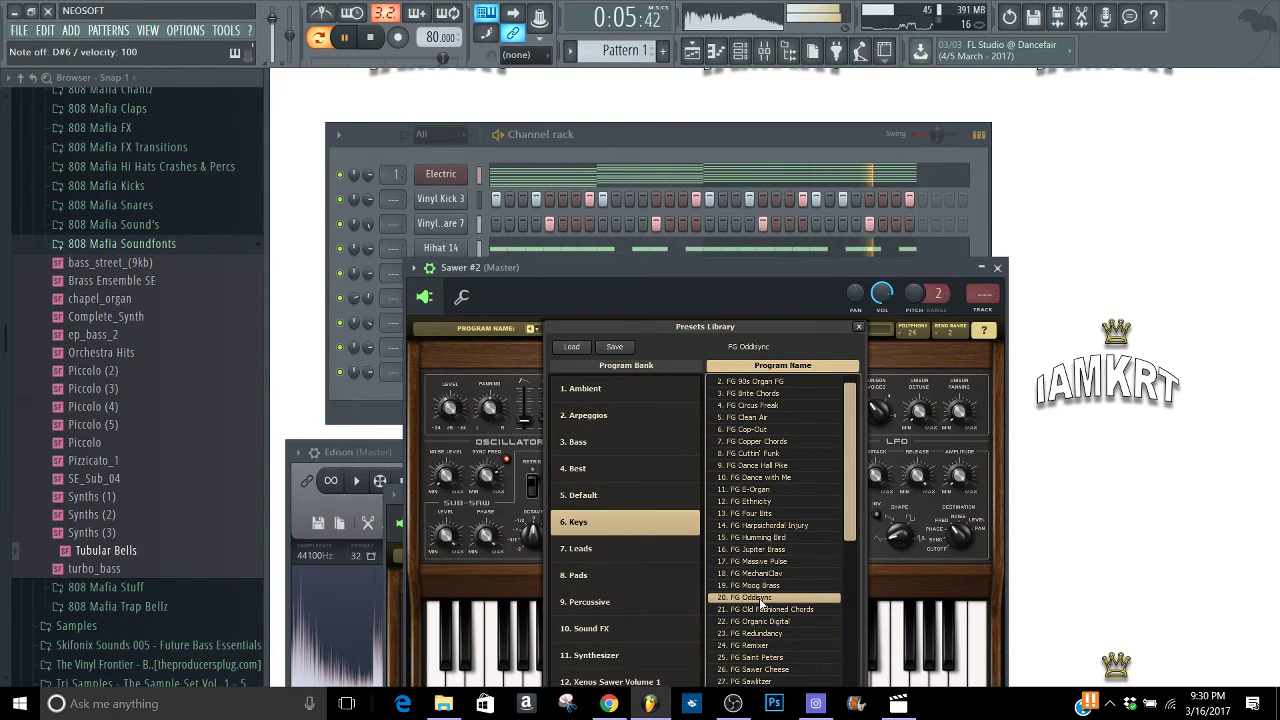
{"action": "left_click", "coordinate": [775, 539]}
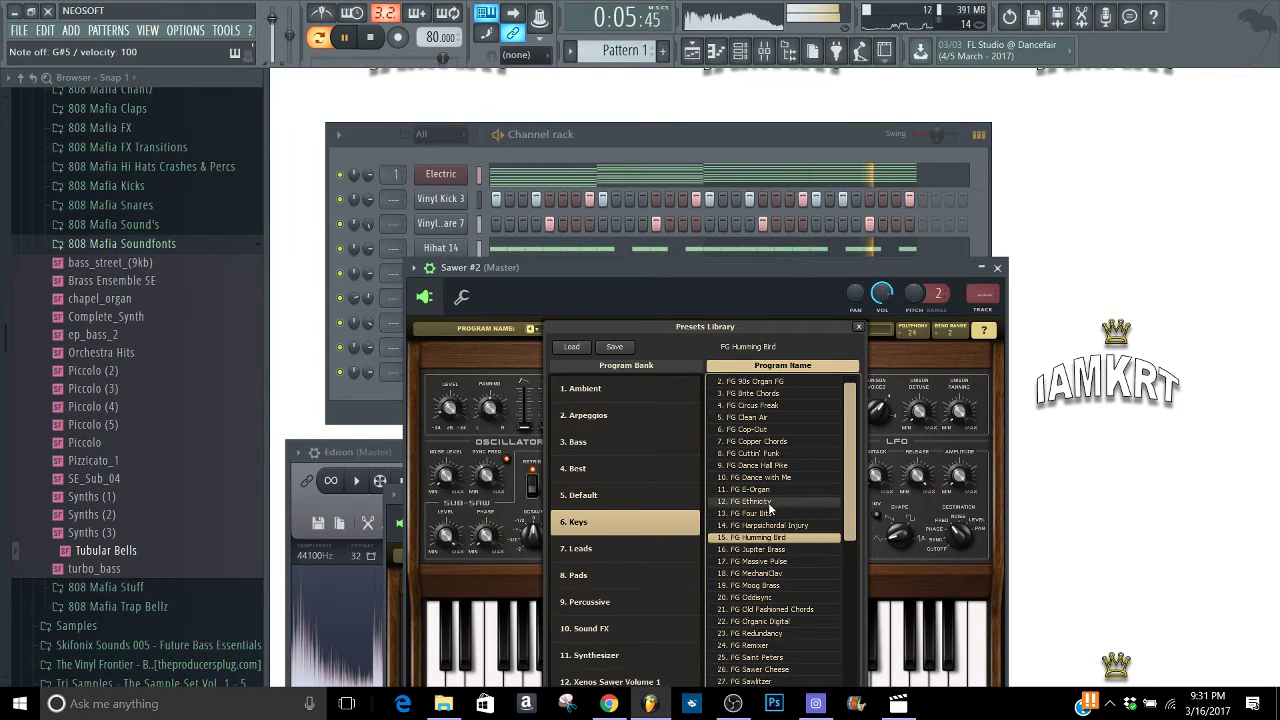
{"action": "left_click", "coordinate": [760, 514]}
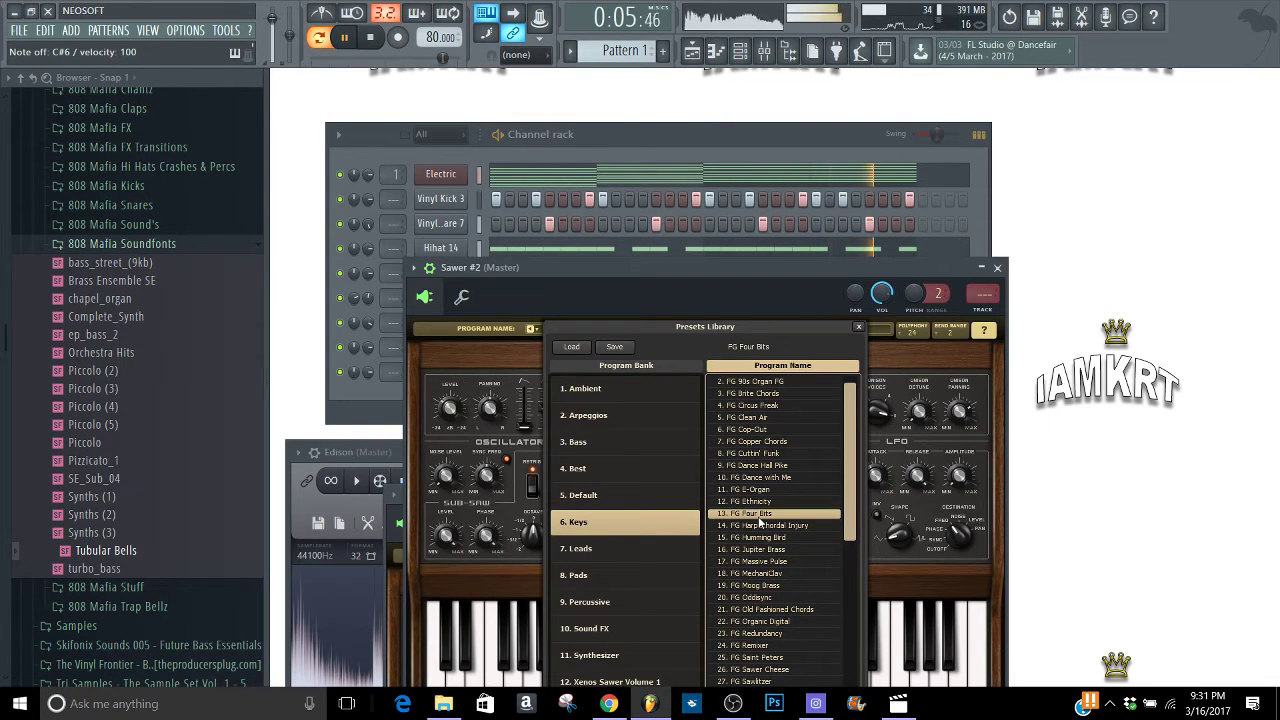
{"action": "left_click", "coordinate": [758, 454]}
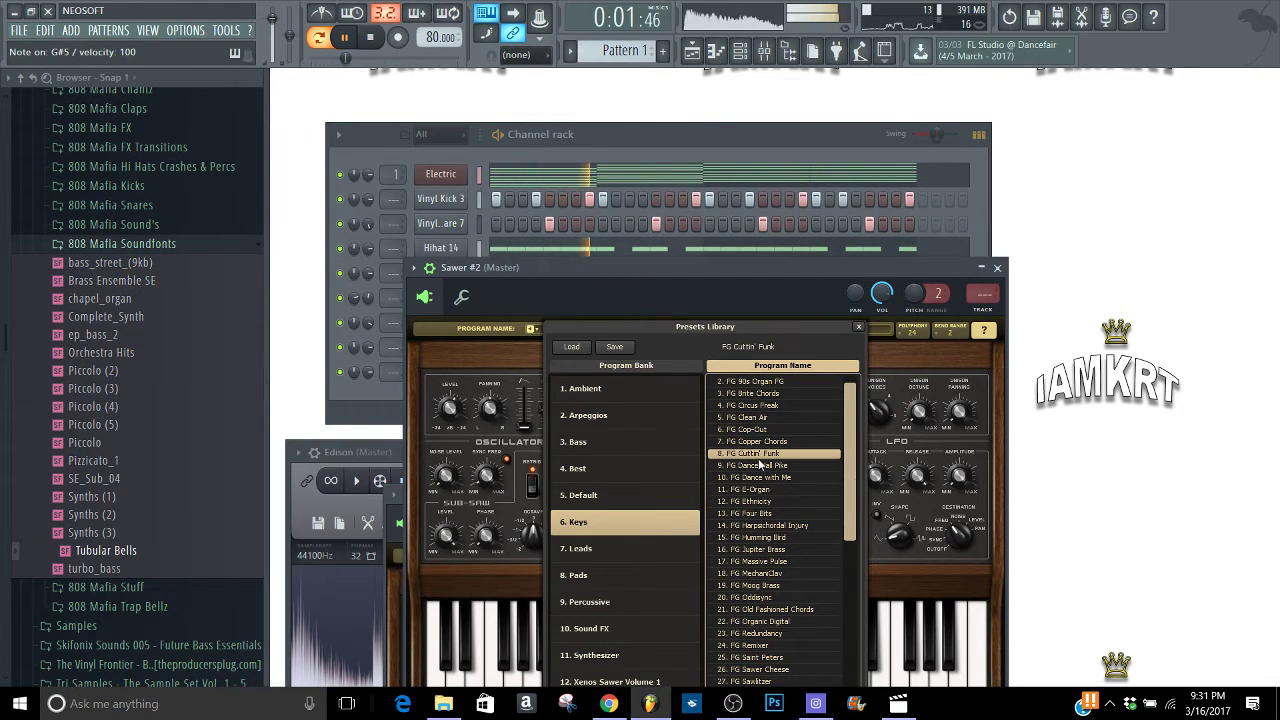
{"action": "left_click", "coordinate": [741, 439]}
{"action": "key", "text": "space"}
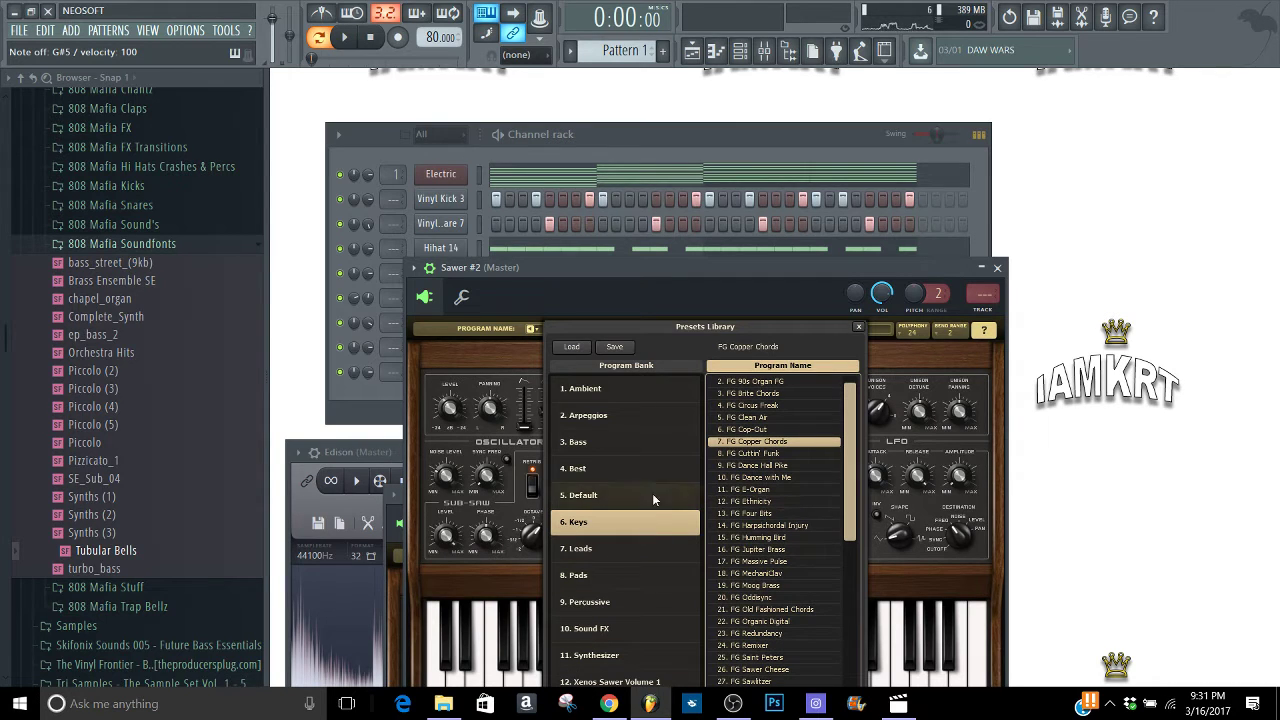
Move the Sawer #2 window up and audition SY Sunkissed and SY 5th Hits from the Xenos Sawer Volume 1 bank
{"action": "left_click_drag", "start_coordinate": [688, 270], "coordinate": [679, 204]}
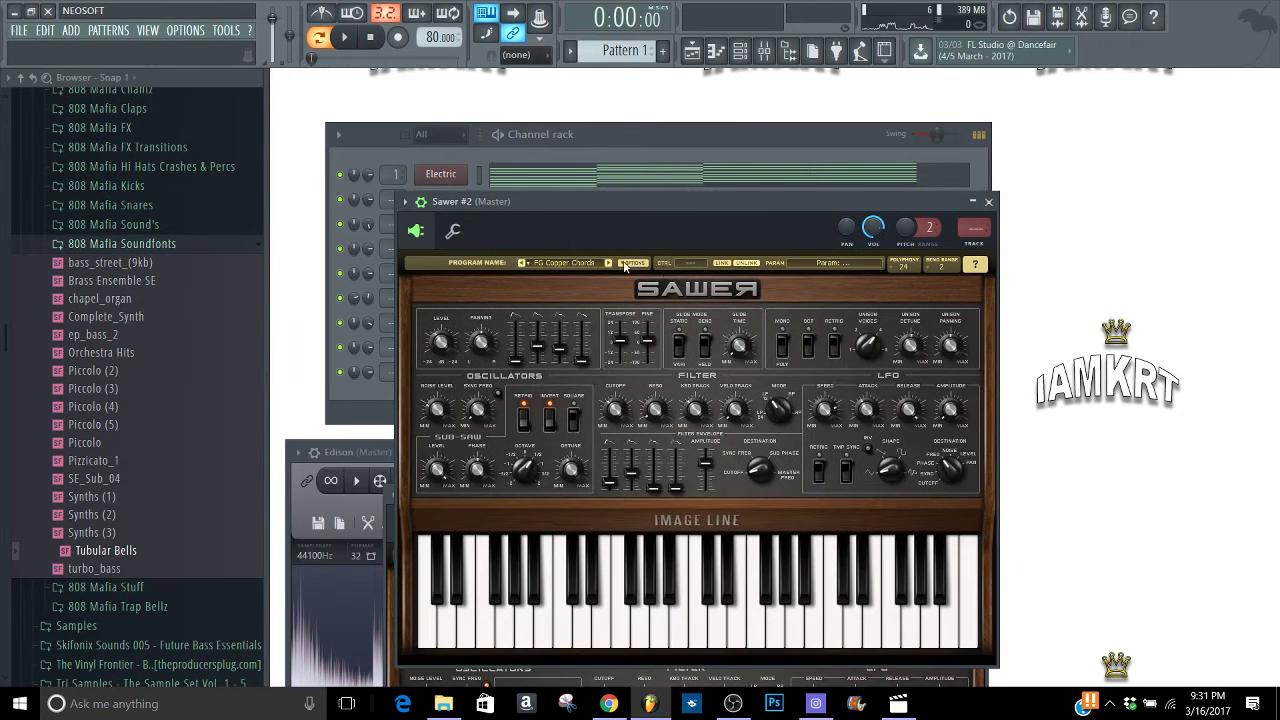
{"action": "left_click", "coordinate": [625, 265]}
{"action": "left_click", "coordinate": [640, 615]}
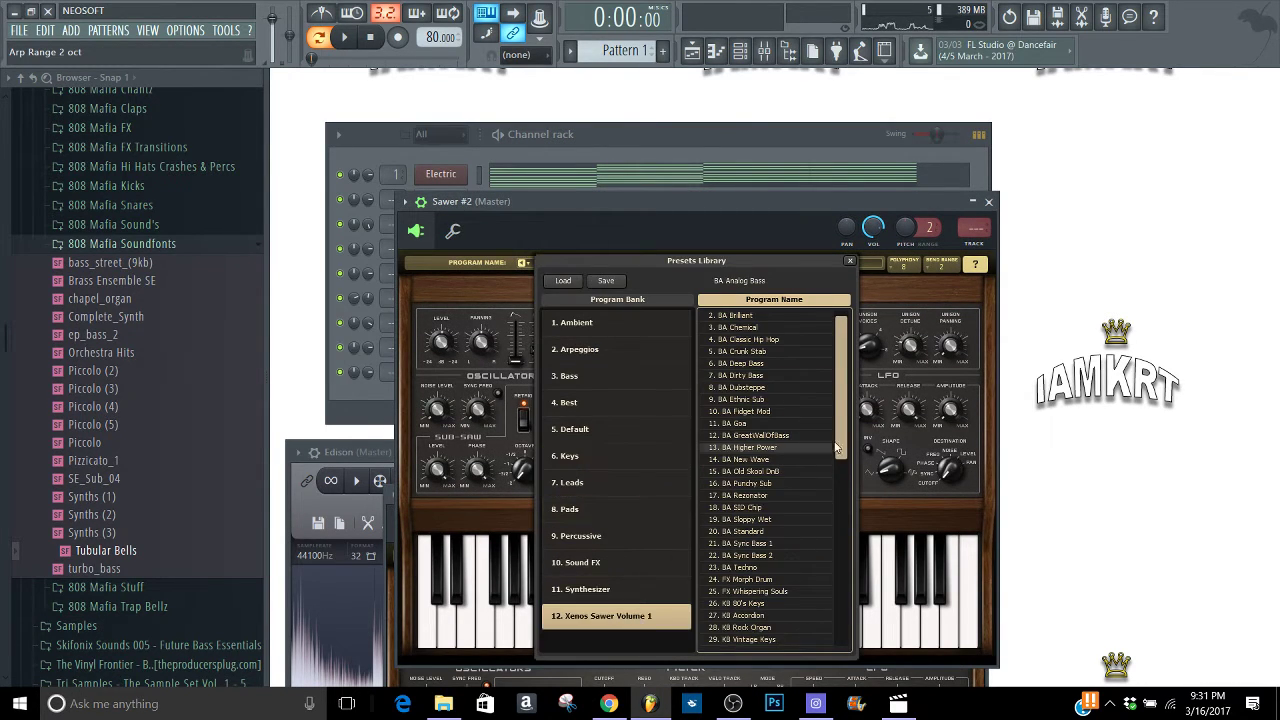
{"action": "left_click_drag", "start_coordinate": [837, 449], "coordinate": [838, 620]}
{"action": "left_click", "coordinate": [787, 628]}
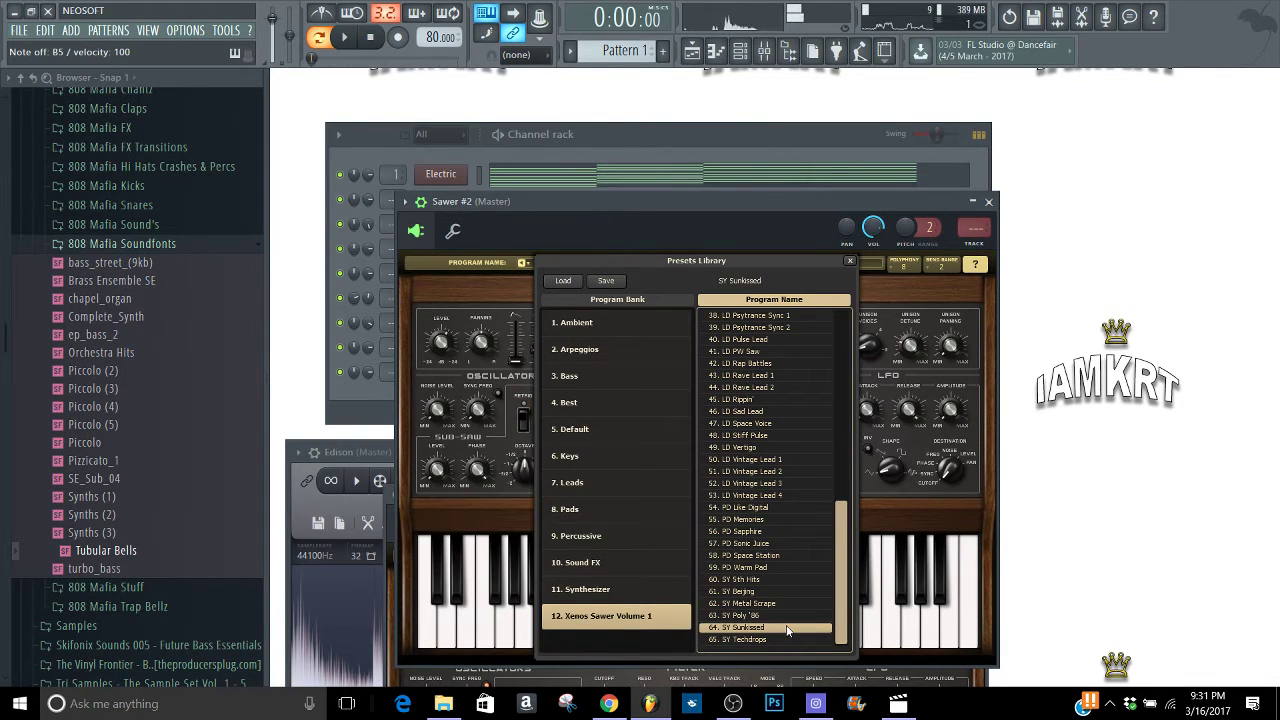
{"action": "left_click", "coordinate": [750, 580]}
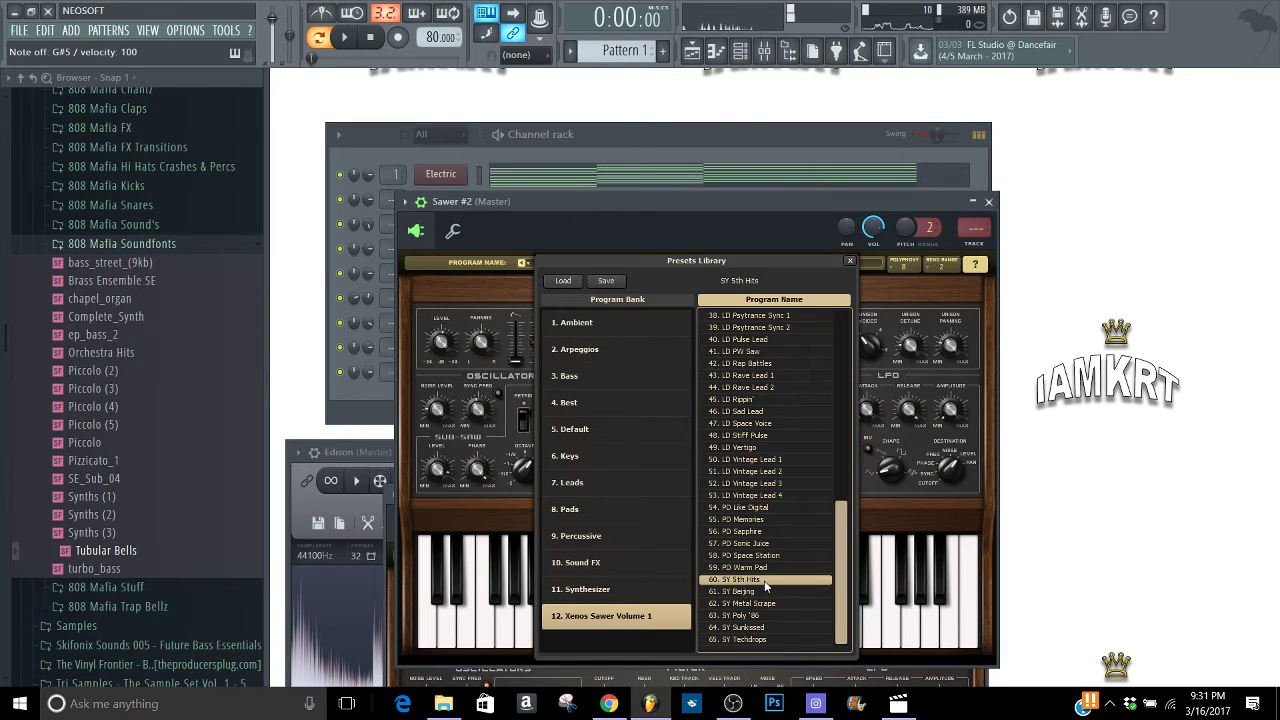
Audition SY Beijing, SY Metal Scrape, SY Techdrops and SY Sunkissed from the Xenos Sawer Volume 1 bank, starting pattern playback
{"action": "left_click", "coordinate": [738, 592]}
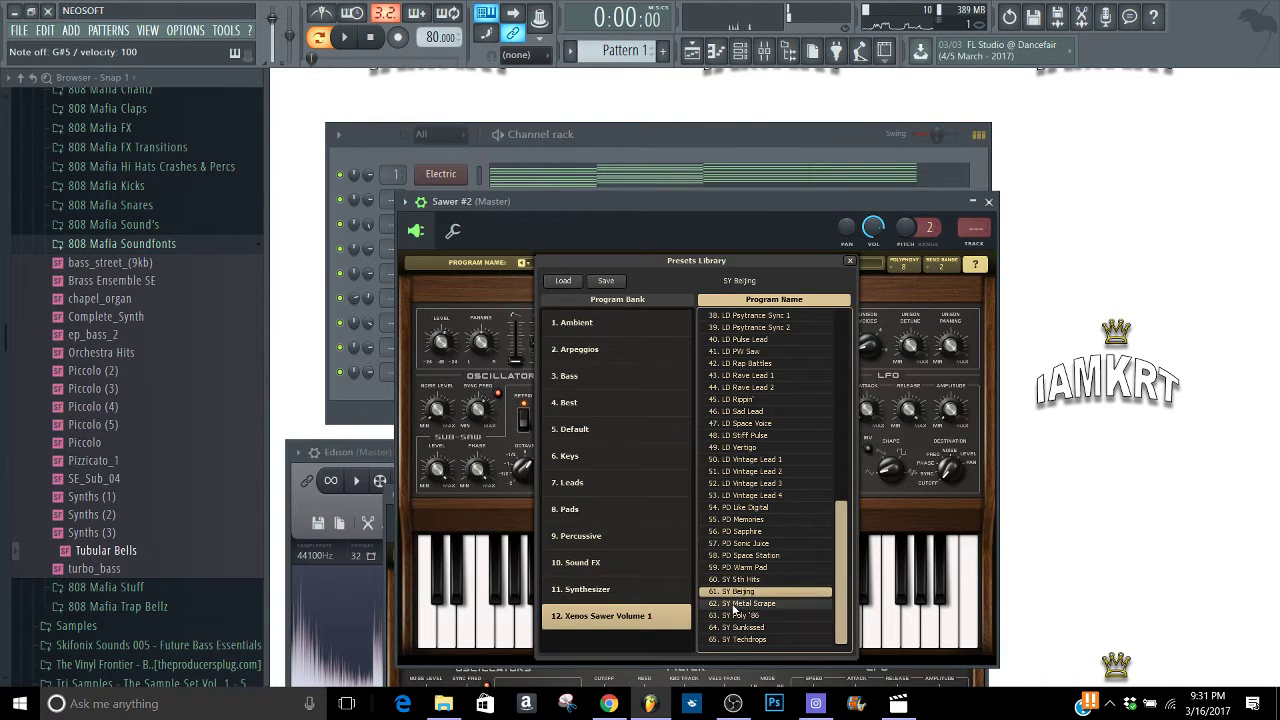
{"action": "left_click", "coordinate": [740, 604]}
{"action": "key", "text": "space"}
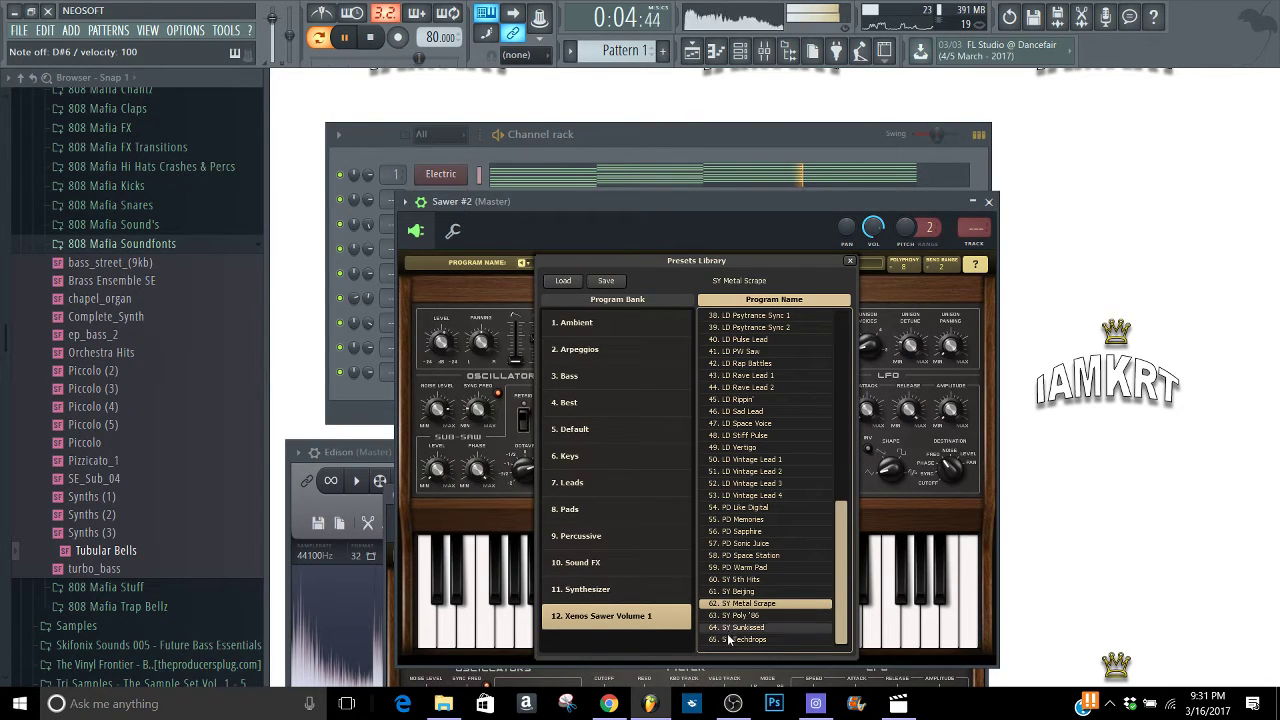
{"action": "left_click", "coordinate": [729, 640]}
{"action": "left_click", "coordinate": [733, 628]}
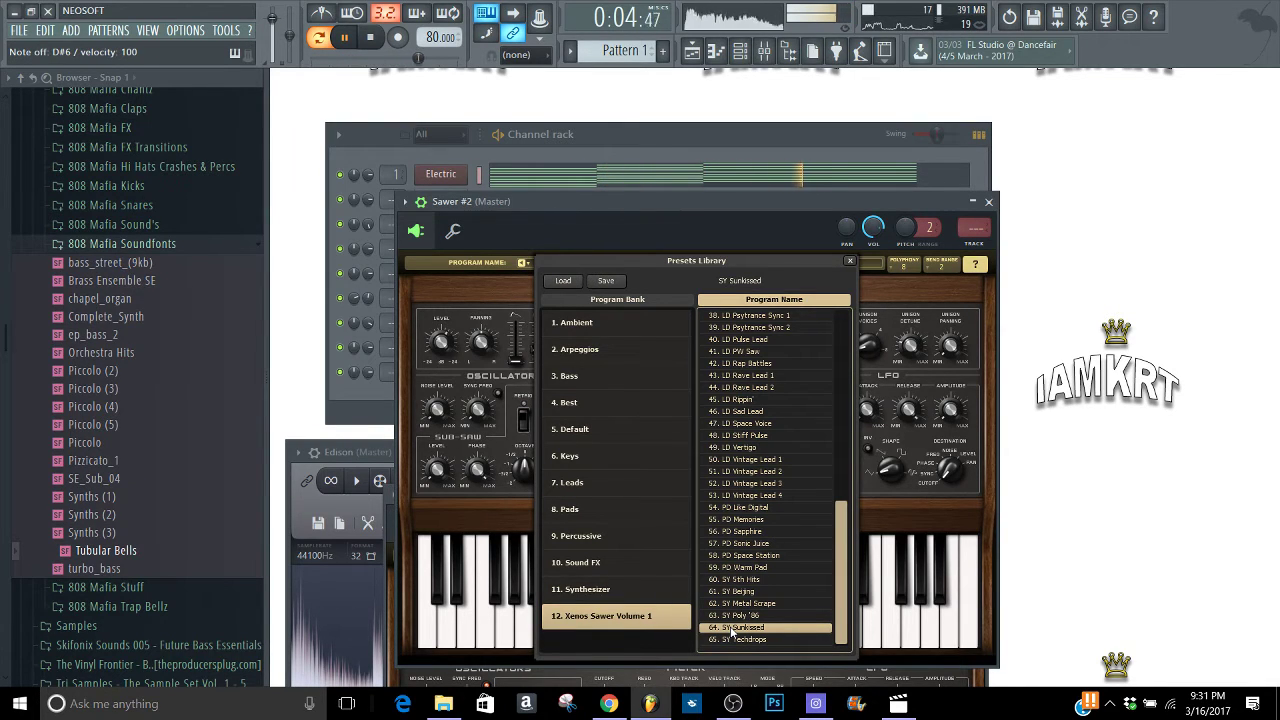
Audition the lead presets LD Rave Lead 2, LD Vertigo, LD Vintage Lead 2, LD Vintage Lead 4 and LD PW Saw over the playing pattern
{"action": "left_click", "coordinate": [758, 387]}
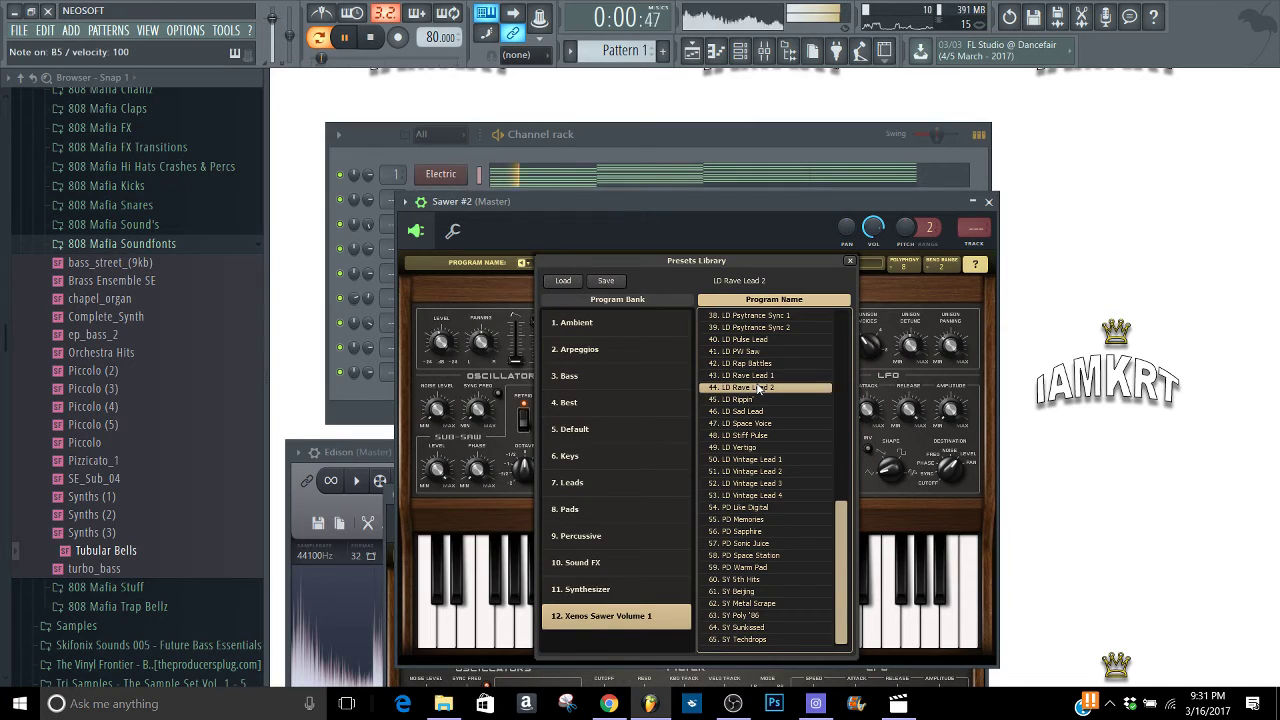
{"action": "left_click", "coordinate": [737, 447]}
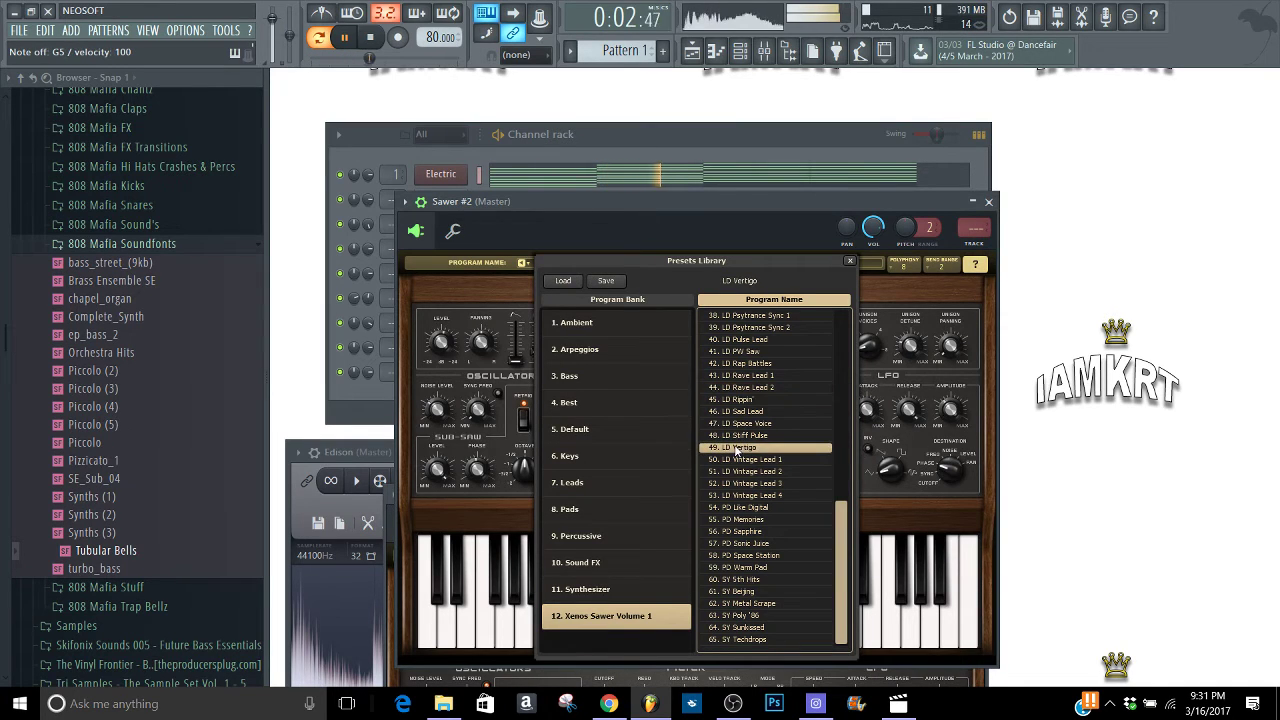
{"action": "left_click", "coordinate": [723, 471]}
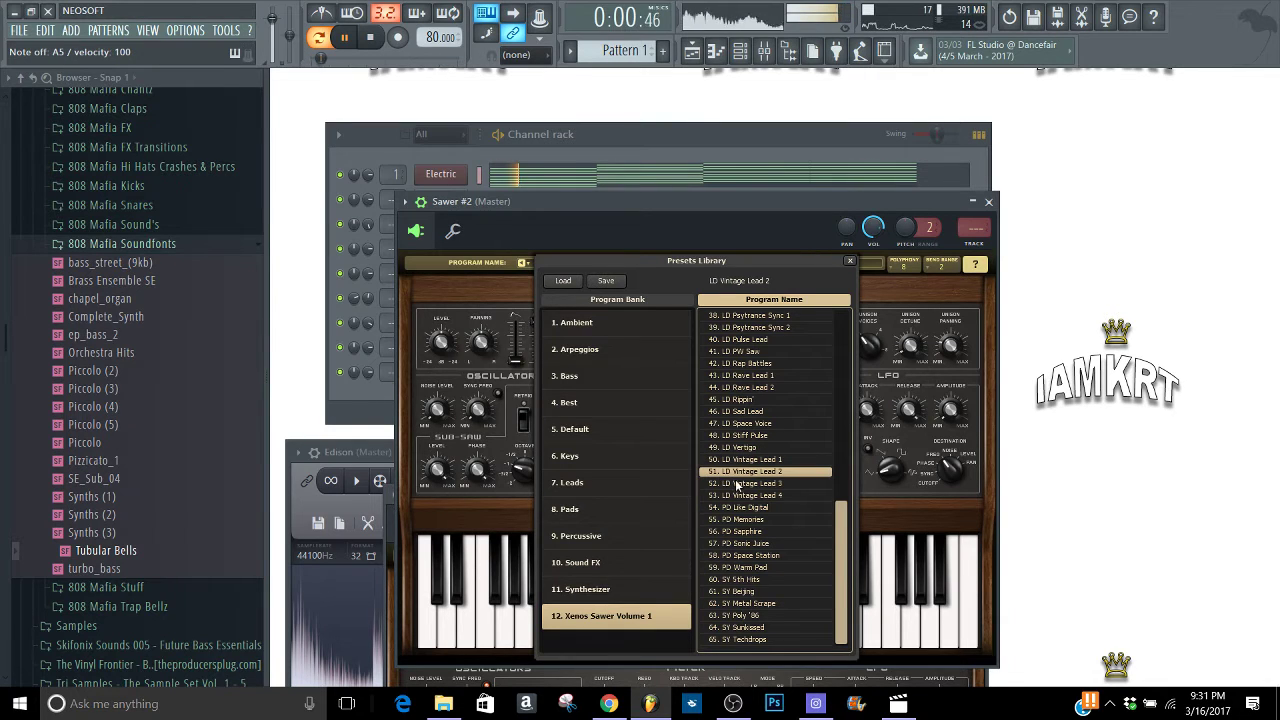
{"action": "left_click", "coordinate": [737, 496]}
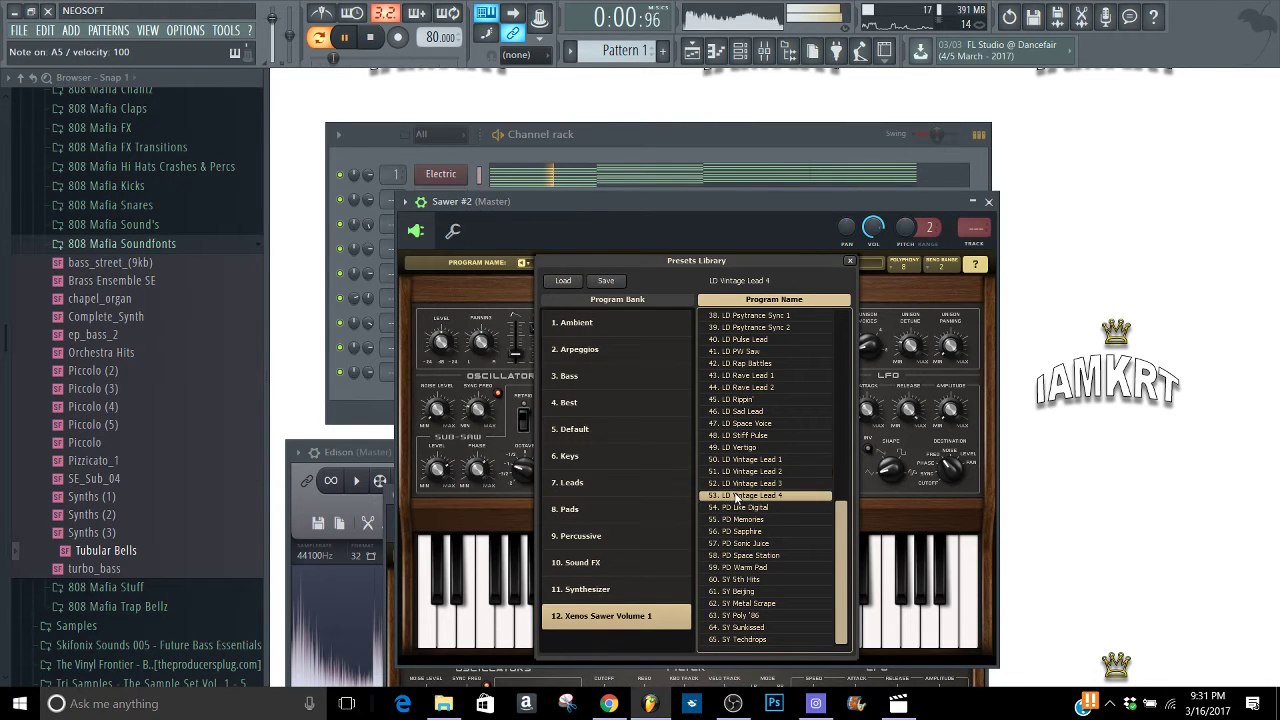
{"action": "left_click", "coordinate": [785, 352]}
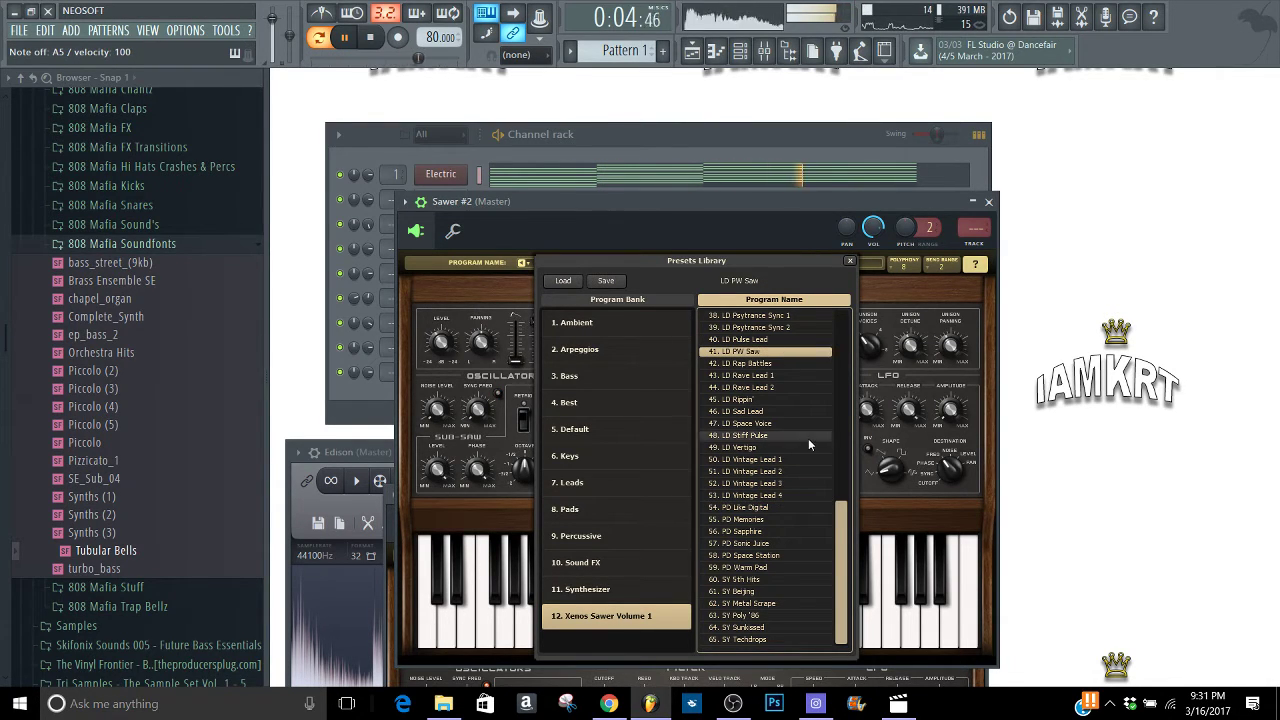
Try FX Morph Drum, LD Dance Lead 1 and LD Chiptune 2, load LD Chiptune 1 in Sawer #2, and stop playback
{"action": "scroll", "coordinate": [808, 430], "scroll_direction": "up", "scroll_amount": 5}
{"action": "left_click", "coordinate": [771, 388]}
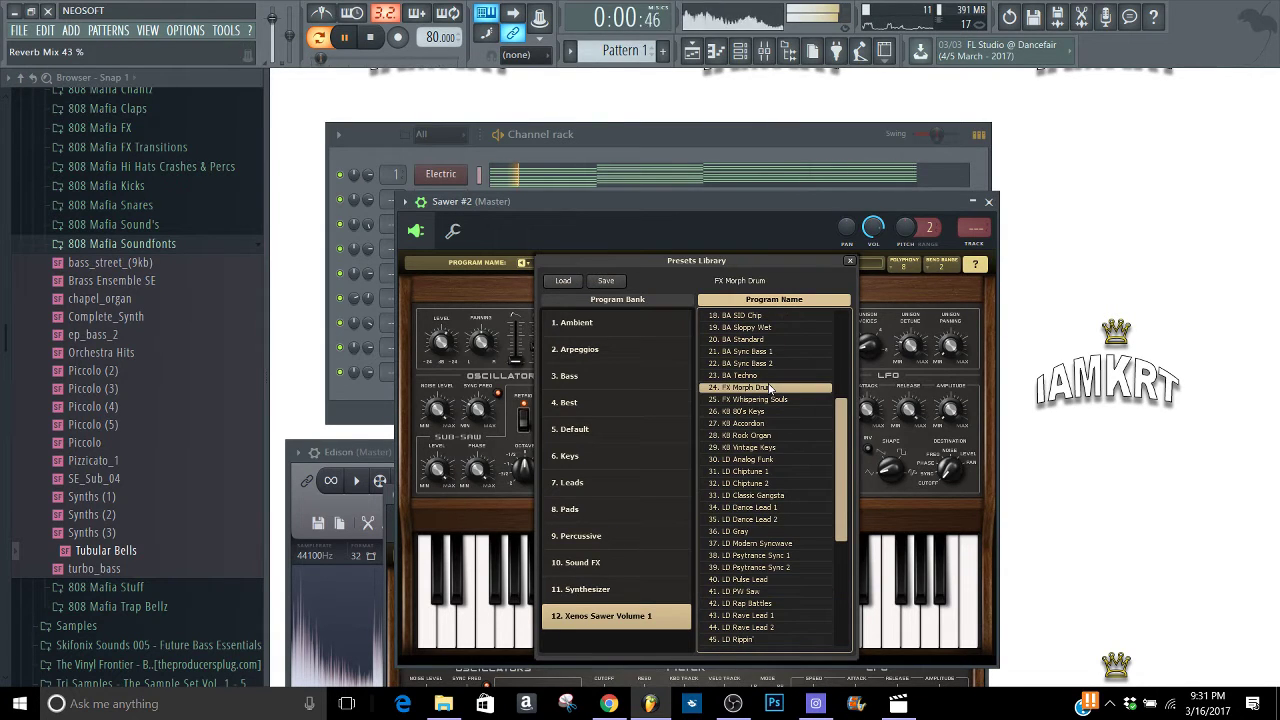
{"action": "left_click", "coordinate": [762, 507]}
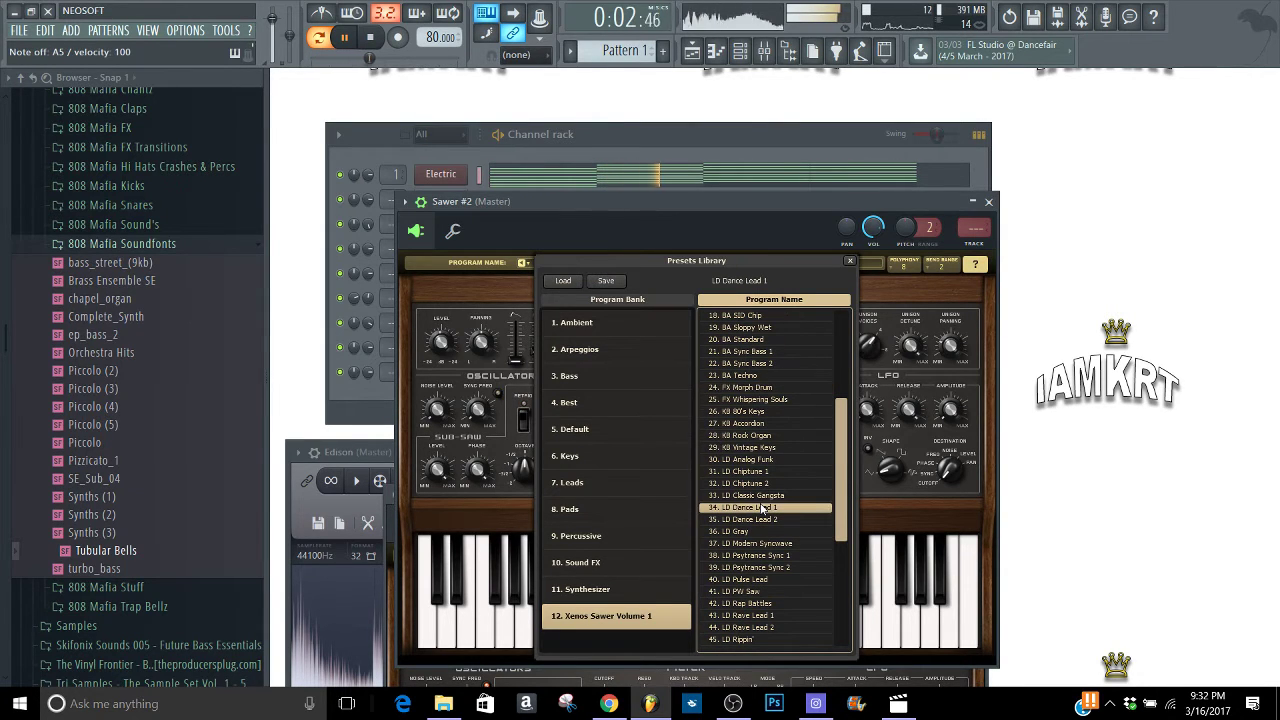
{"action": "left_click", "coordinate": [754, 484]}
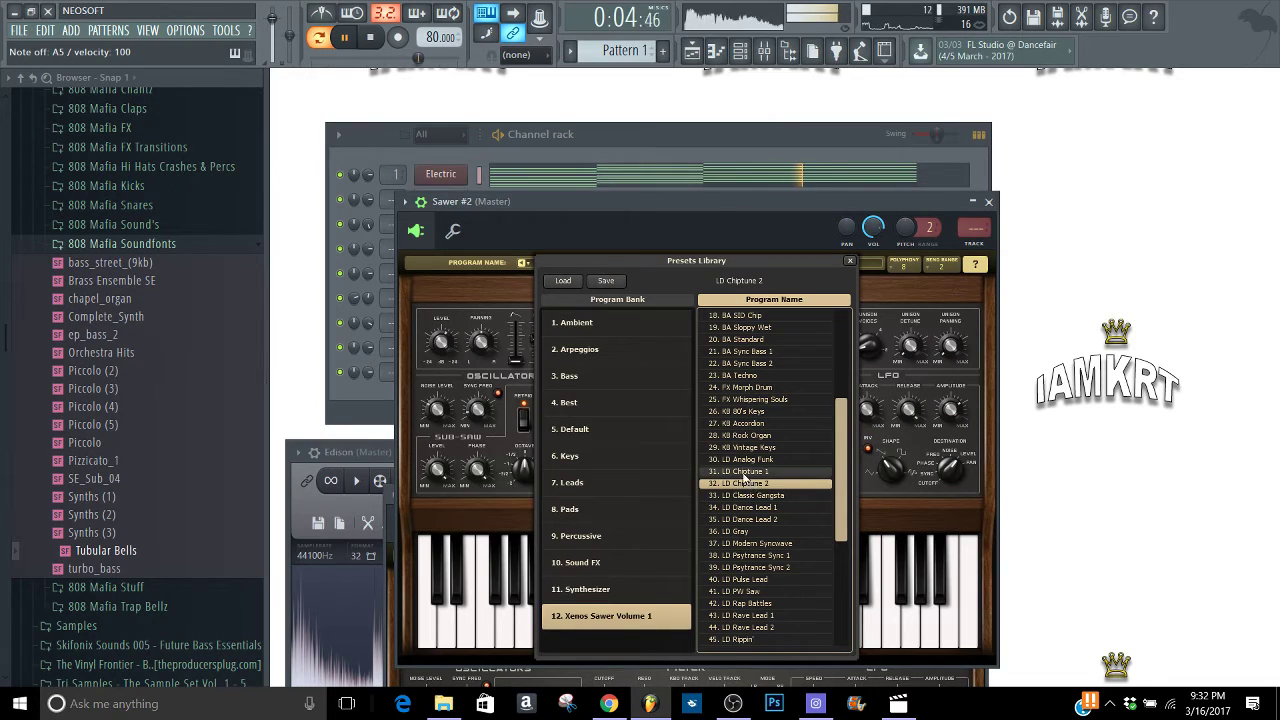
{"action": "left_click", "coordinate": [743, 473]}
{"action": "key", "text": "space"}
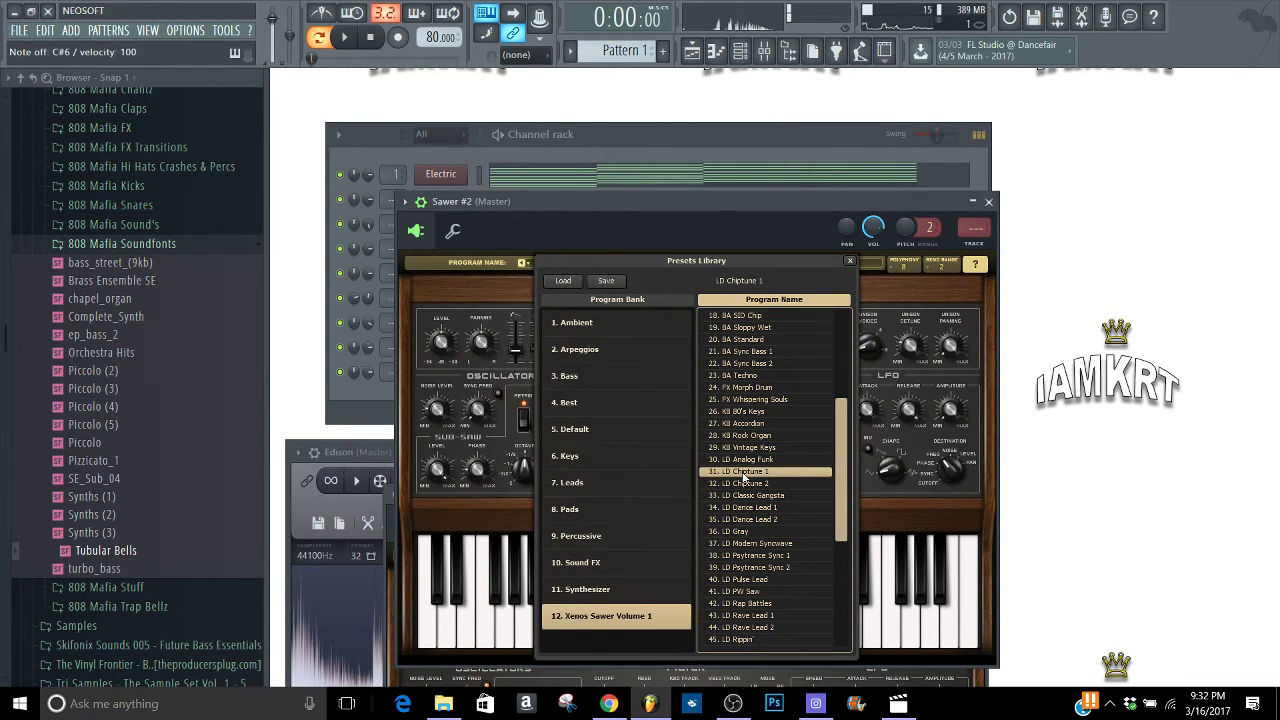
During pattern playback, try C6 as Sawer #2's root note, set the root note to C4, and stop playback
{"action": "key", "text": "space"}
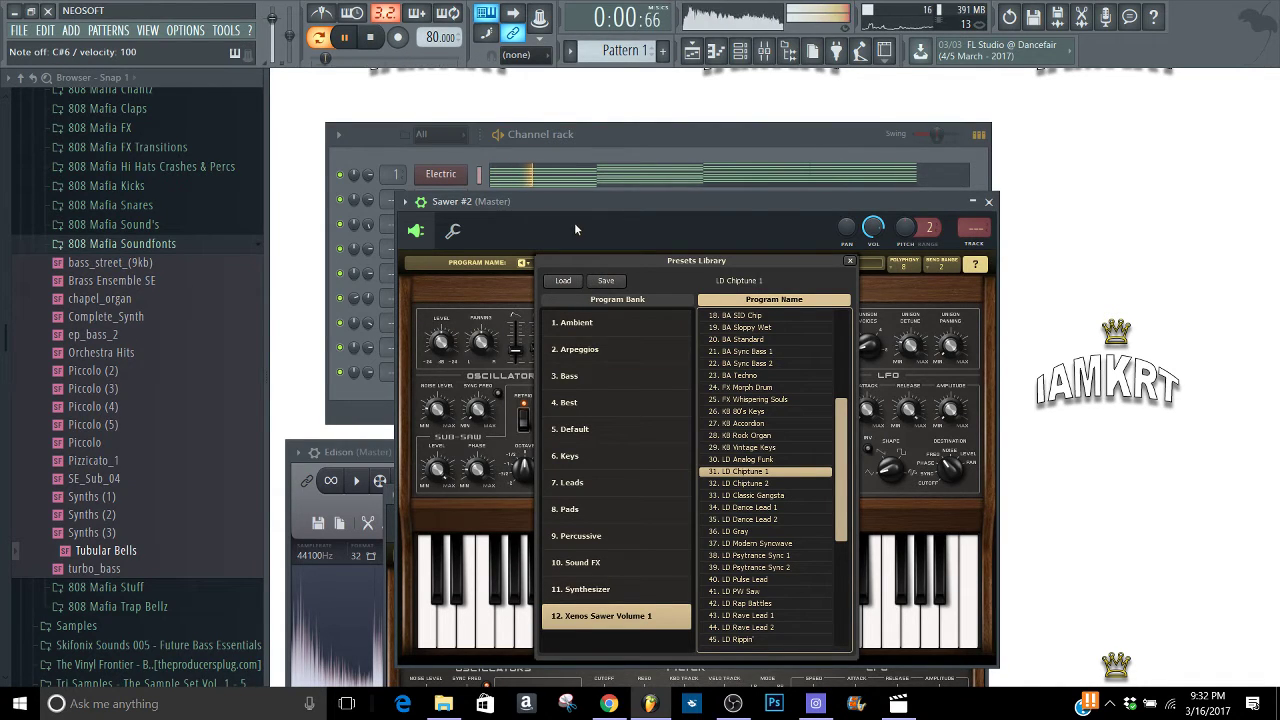
{"action": "left_click", "coordinate": [452, 230]}
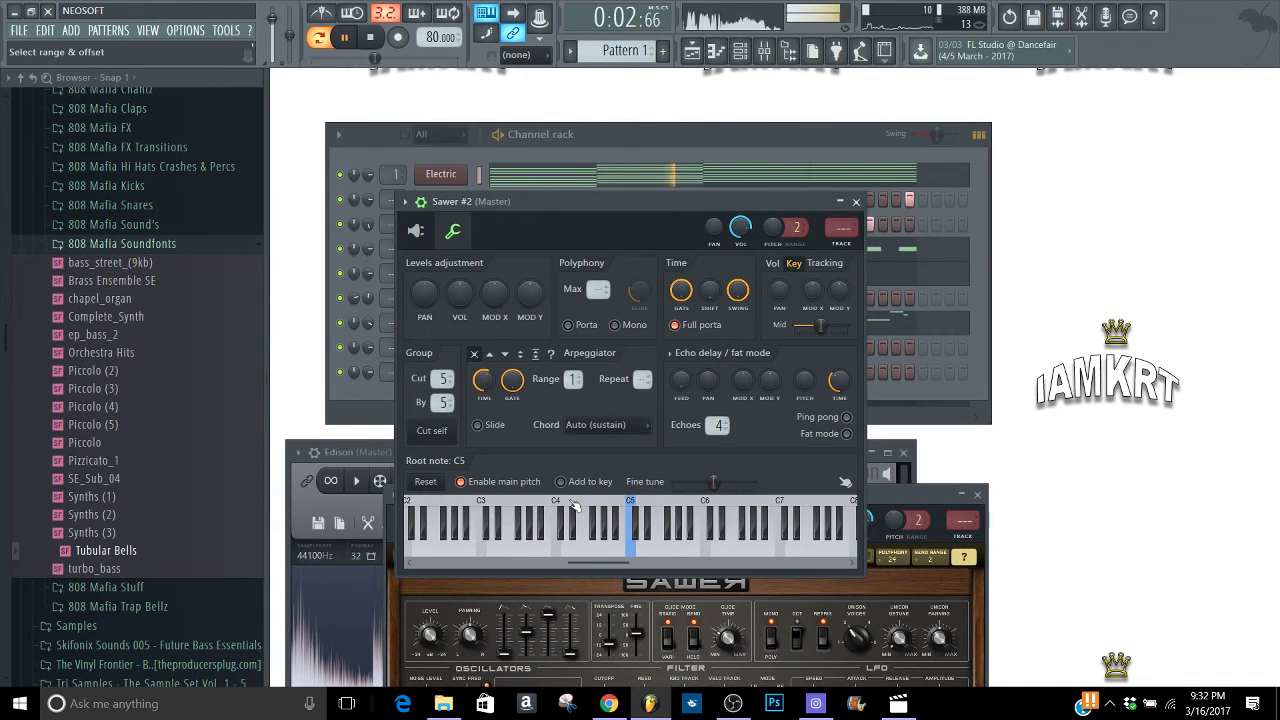
{"action": "left_click", "coordinate": [707, 515]}
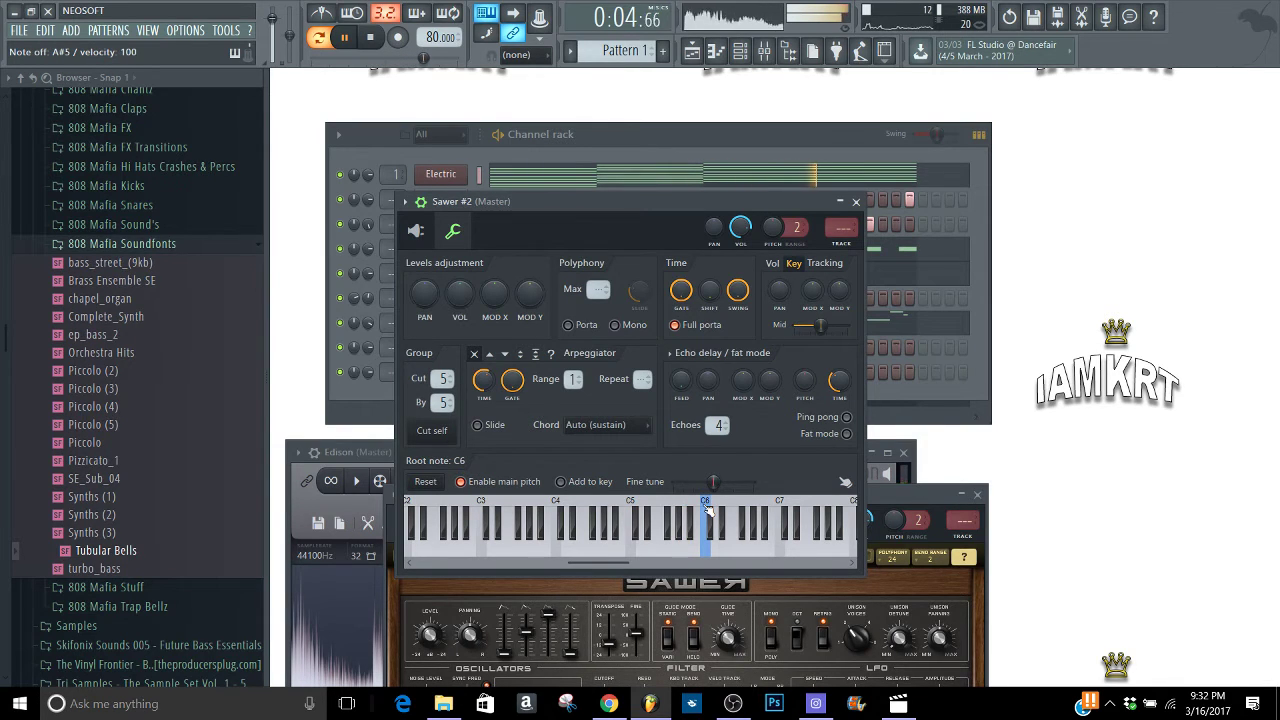
{"action": "left_click", "coordinate": [557, 508]}
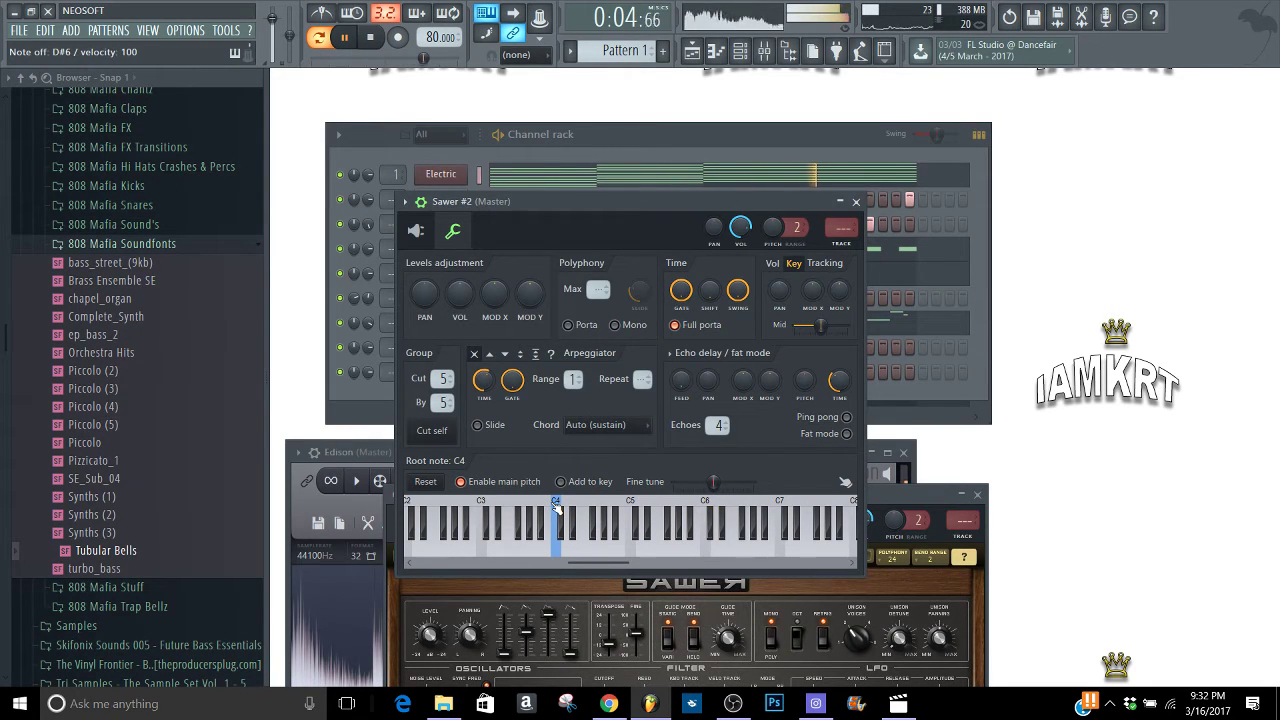
{"action": "key", "text": "space"}
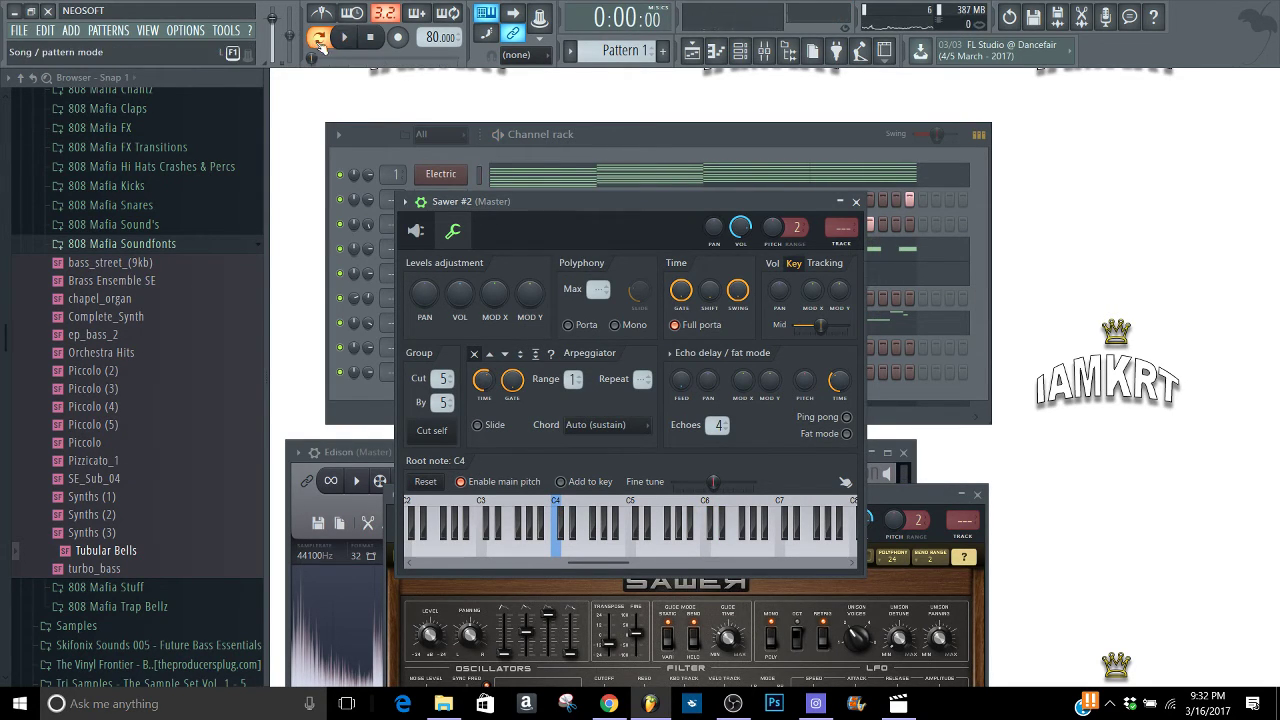
Return to Sawer #2's synth controls, turn on its reverb and chorus, and adjust the delay
{"action": "left_click", "coordinate": [416, 230]}
{"action": "left_click", "coordinate": [651, 518]}
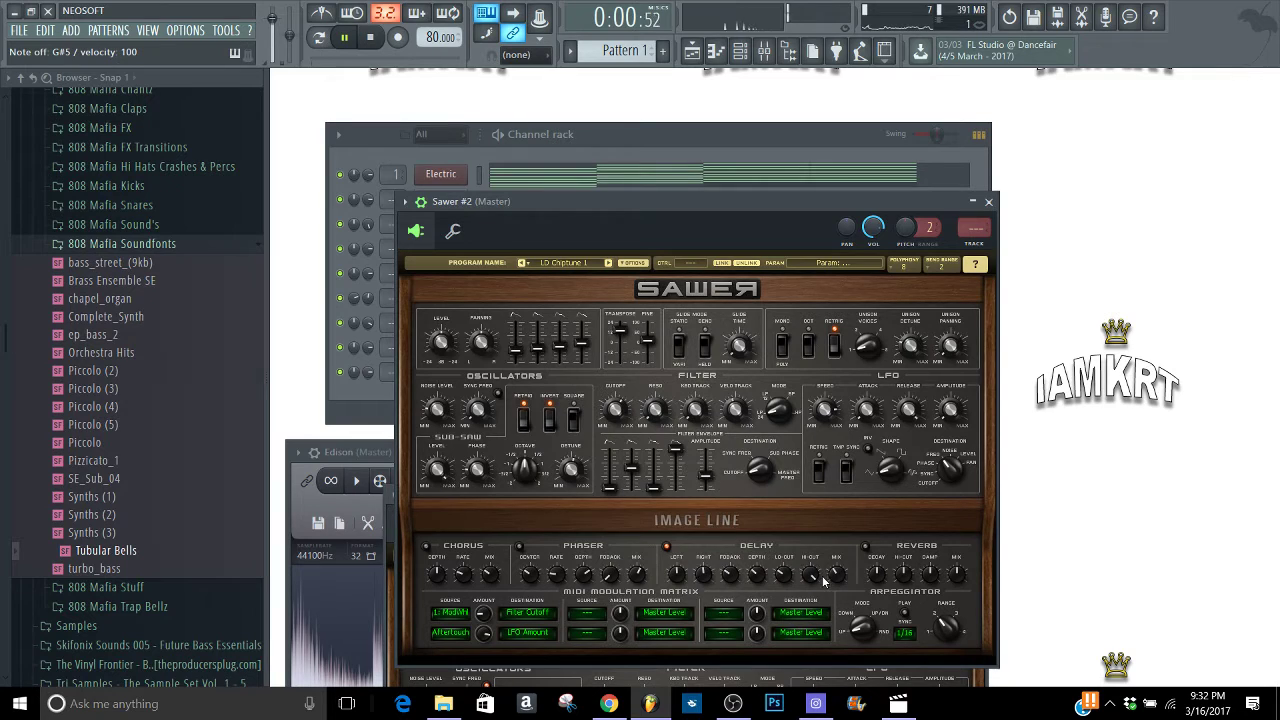
{"action": "left_click", "coordinate": [866, 548]}
{"action": "left_click_drag", "start_coordinate": [825, 578], "coordinate": [826, 566]}
{"action": "left_click", "coordinate": [425, 546]}
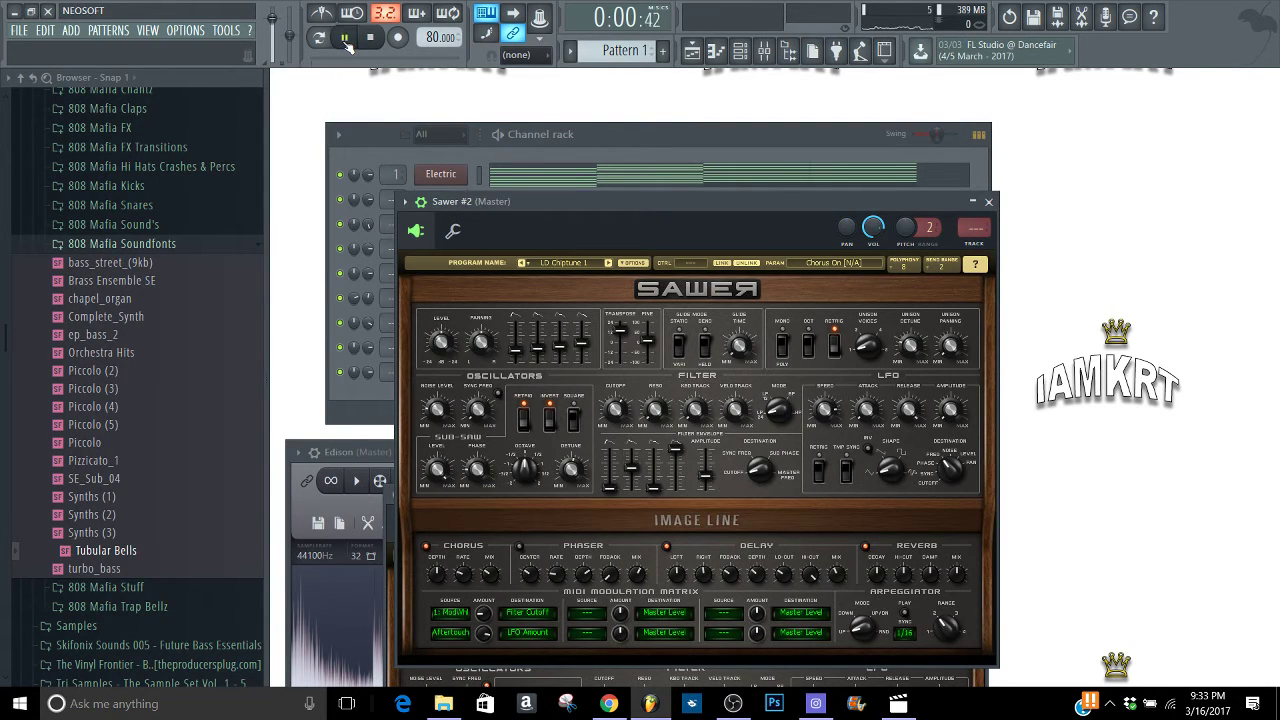
Switch playback back to pattern mode and arm recording for notes and automation
{"action": "left_click", "coordinate": [329, 40]}
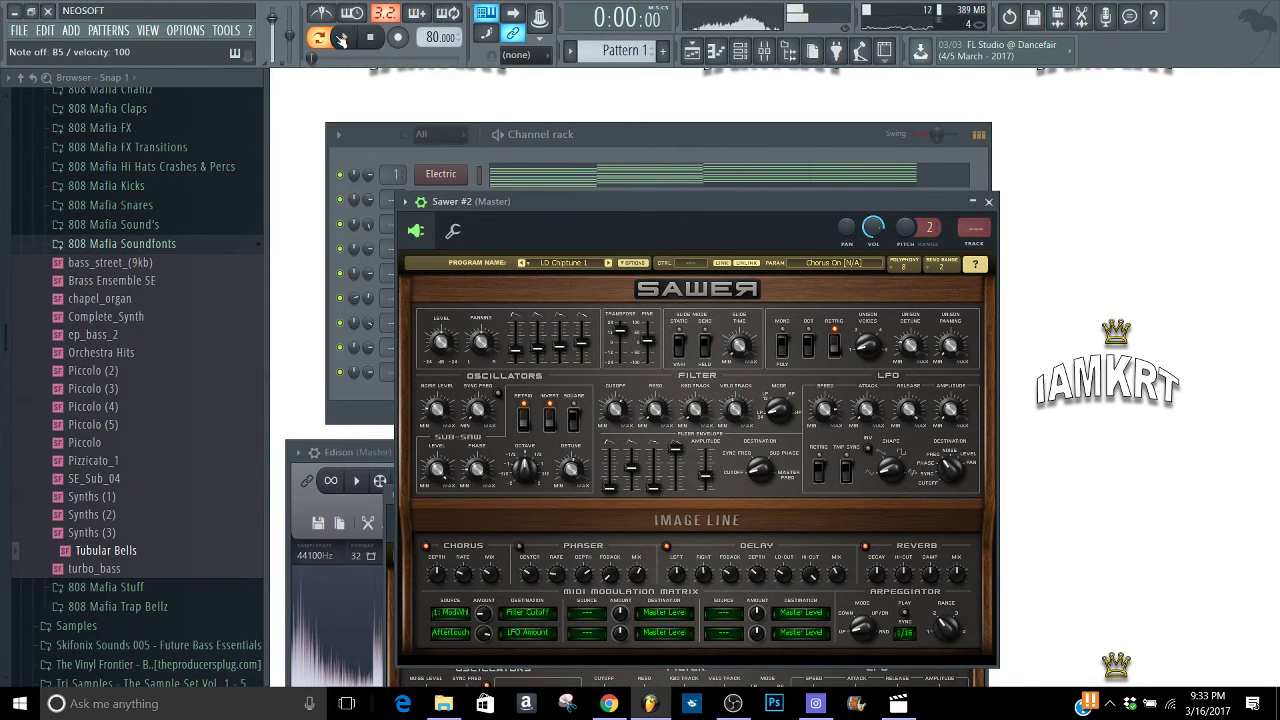
{"action": "left_click", "coordinate": [341, 37]}
{"action": "left_click", "coordinate": [604, 133]}
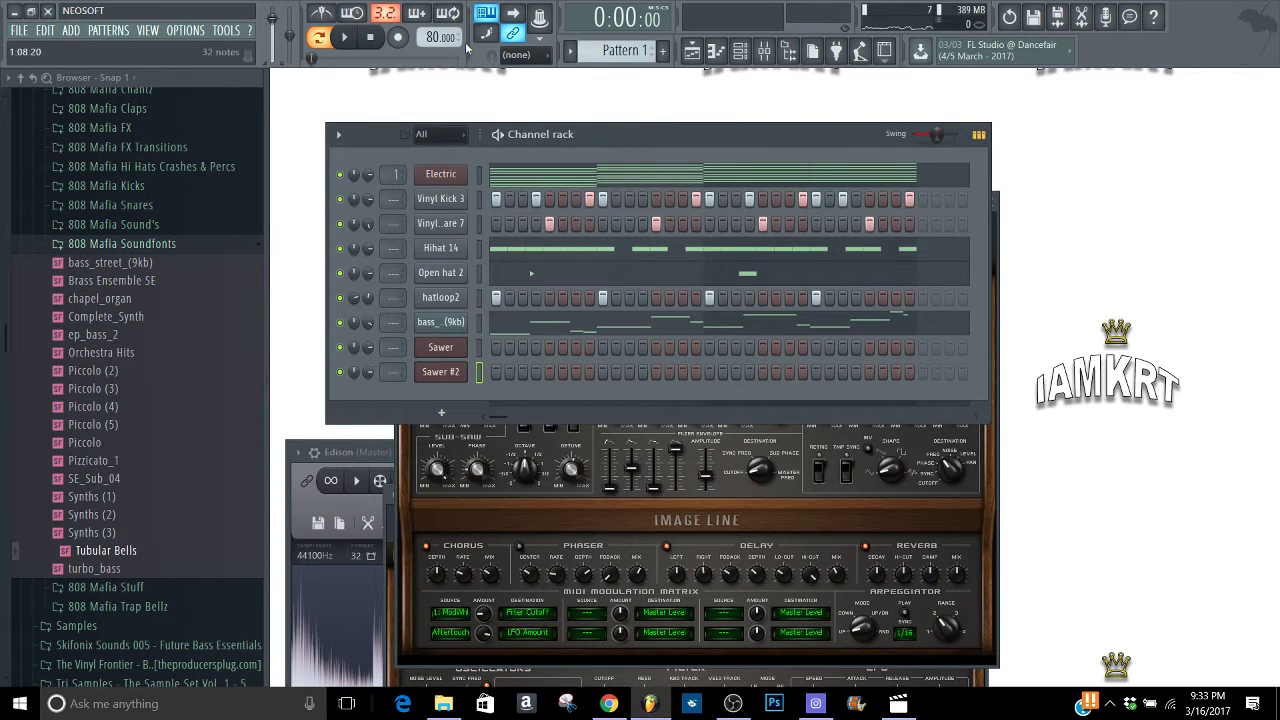
{"action": "left_click", "coordinate": [398, 38]}
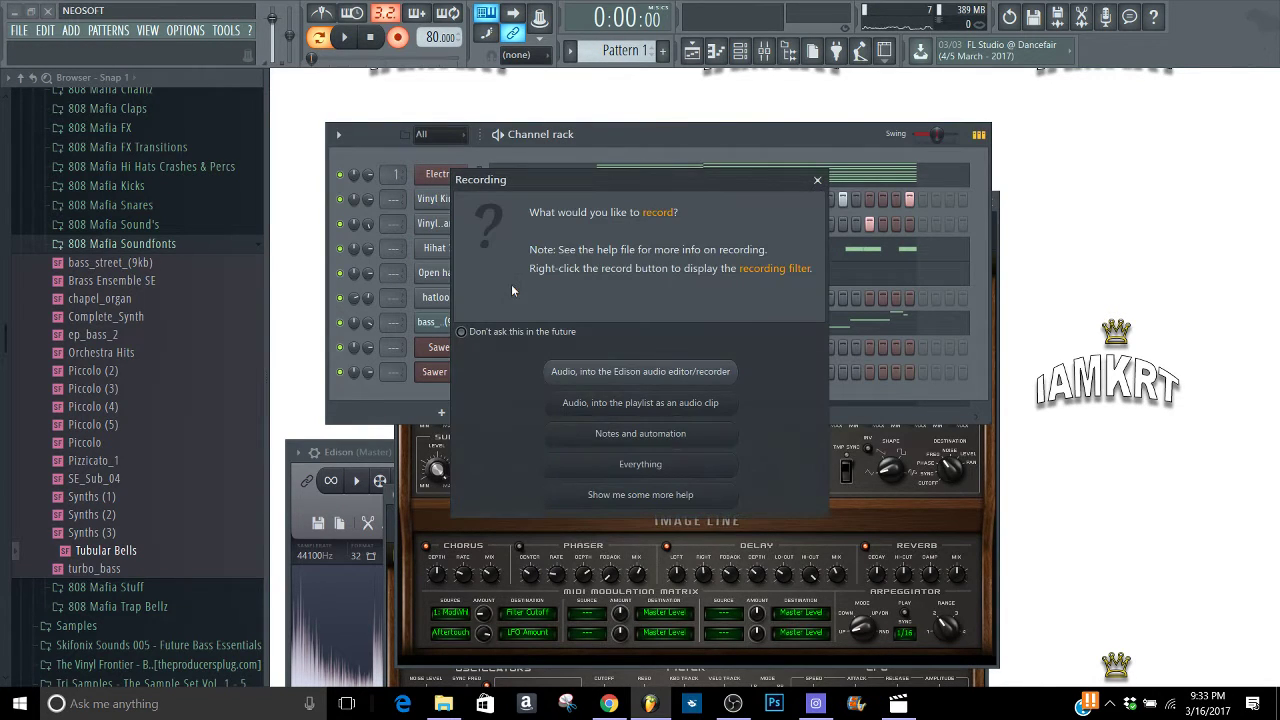
{"action": "left_click", "coordinate": [615, 437]}
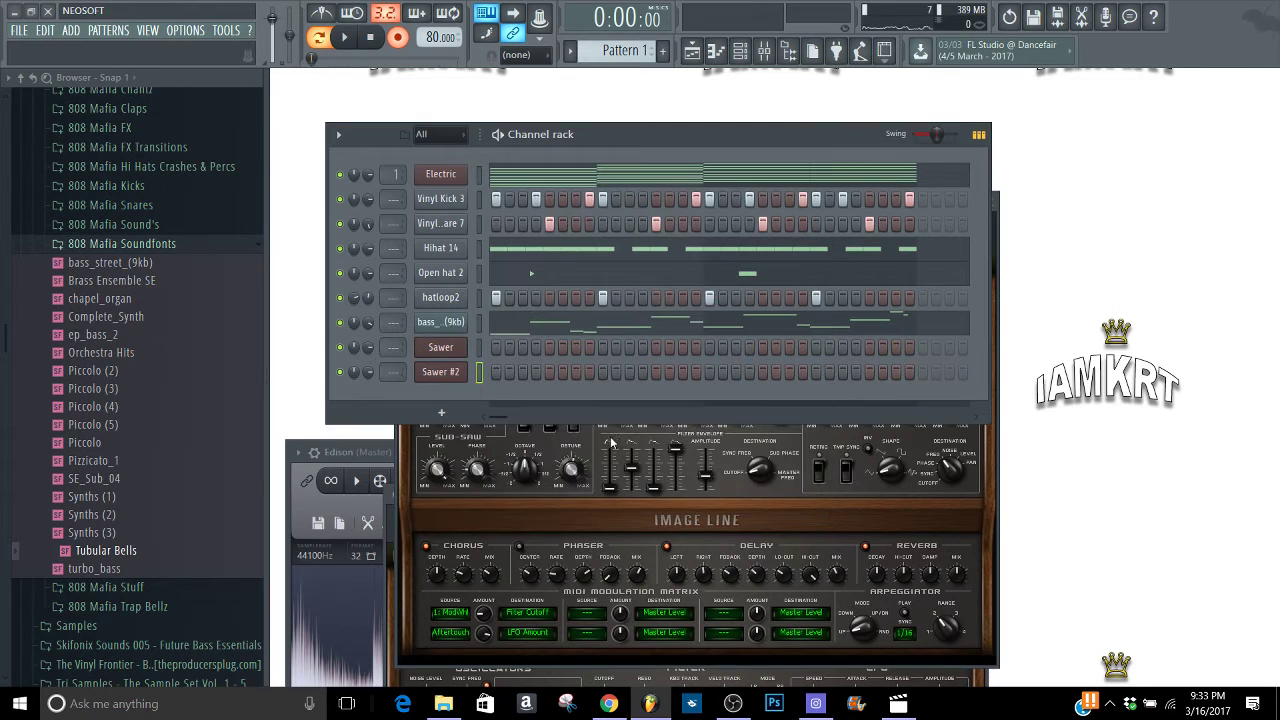
Record a trial melody on Sawer #2 over the pattern and set its Delay Mix to 31%
{"action": "key", "text": "space"}
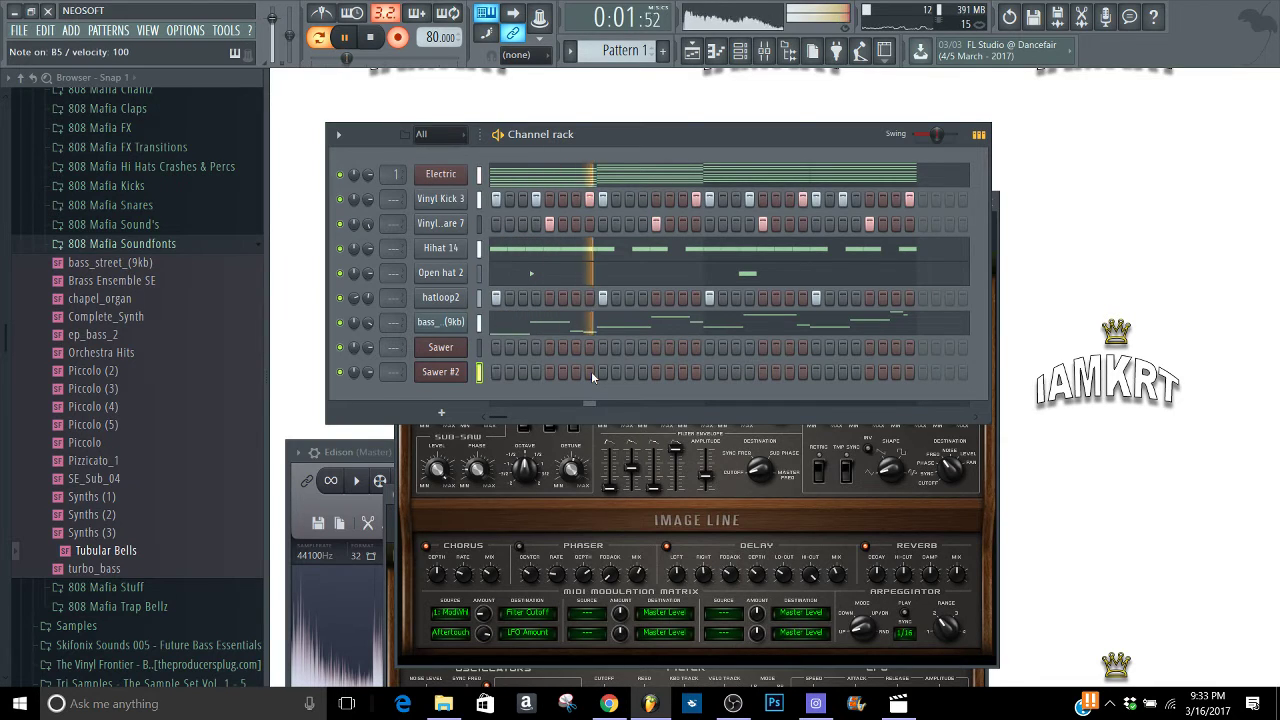
{"action": "key", "text": "space"}
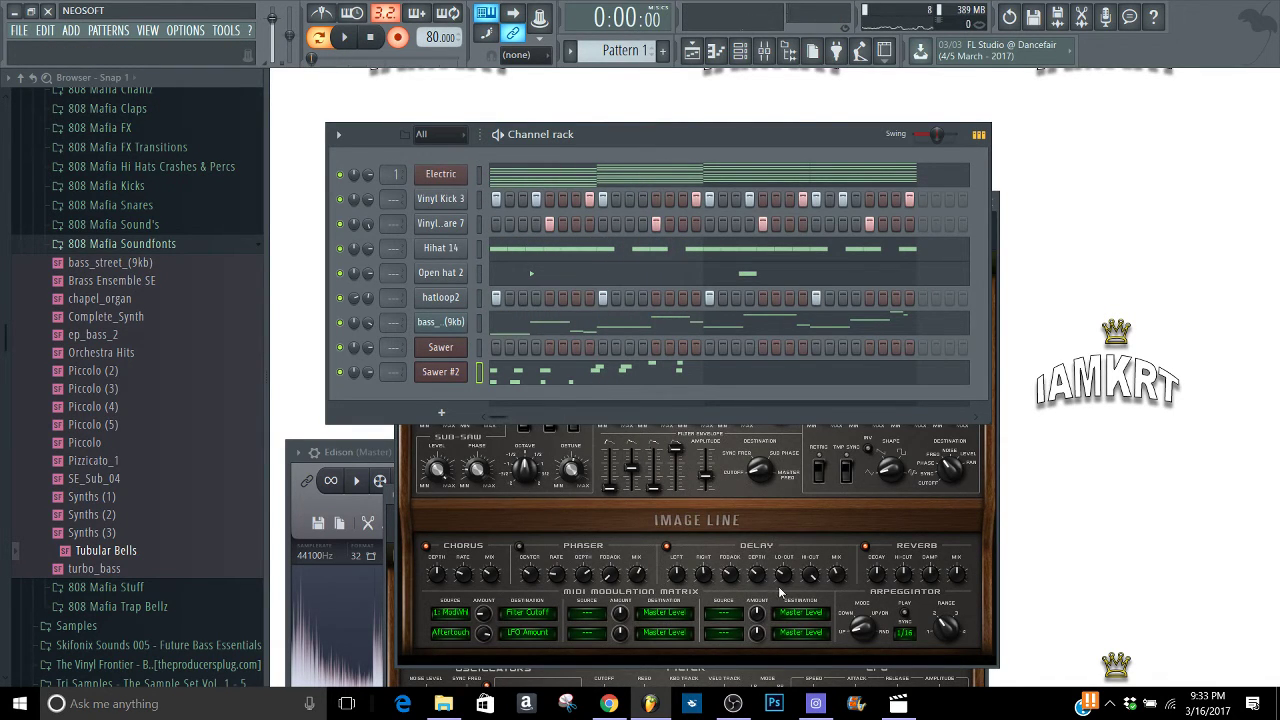
{"action": "left_click", "coordinate": [838, 588]}
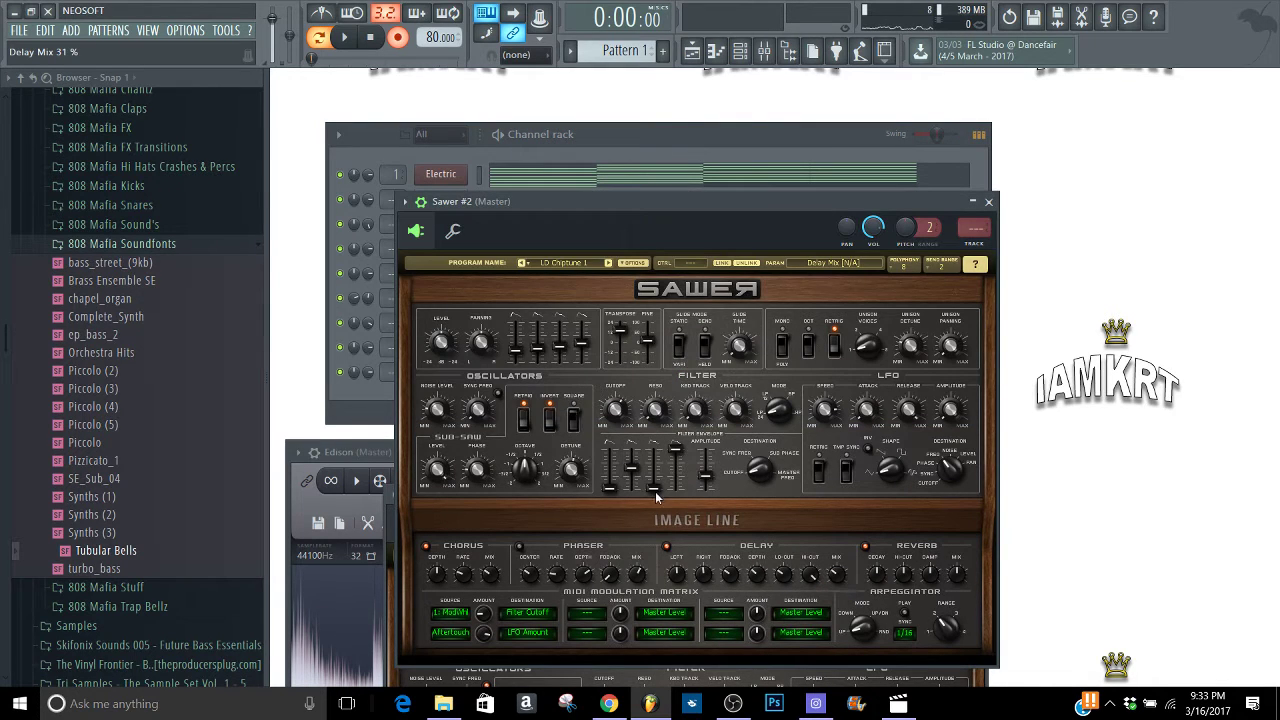
{"action": "left_click", "coordinate": [395, 410]}
Open Sawer #2's piano roll and delete all the recorded notes
{"action": "left_click", "coordinate": [513, 376]}
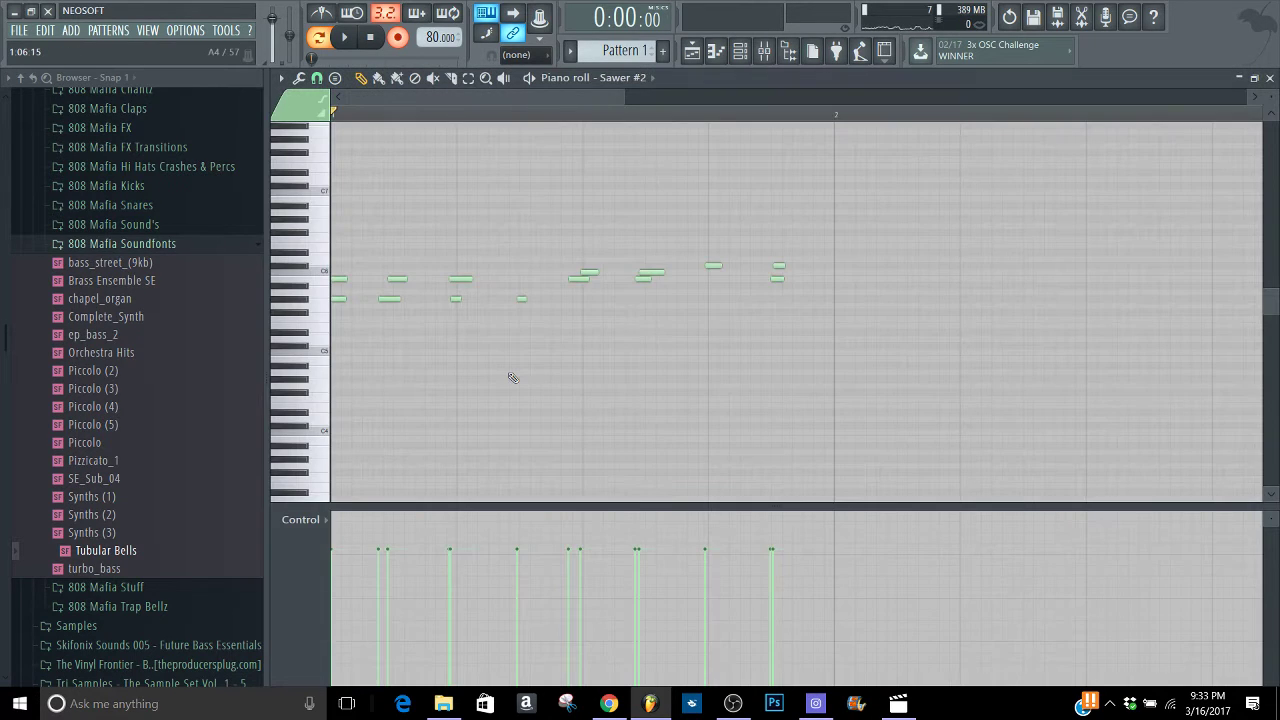
{"action": "key", "text": "ctrl+a"}
{"action": "key", "text": "Delete"}
Try to record a new melody take on Sawer #2 from the start of the pattern, and undo the take
{"action": "key", "text": "space"}
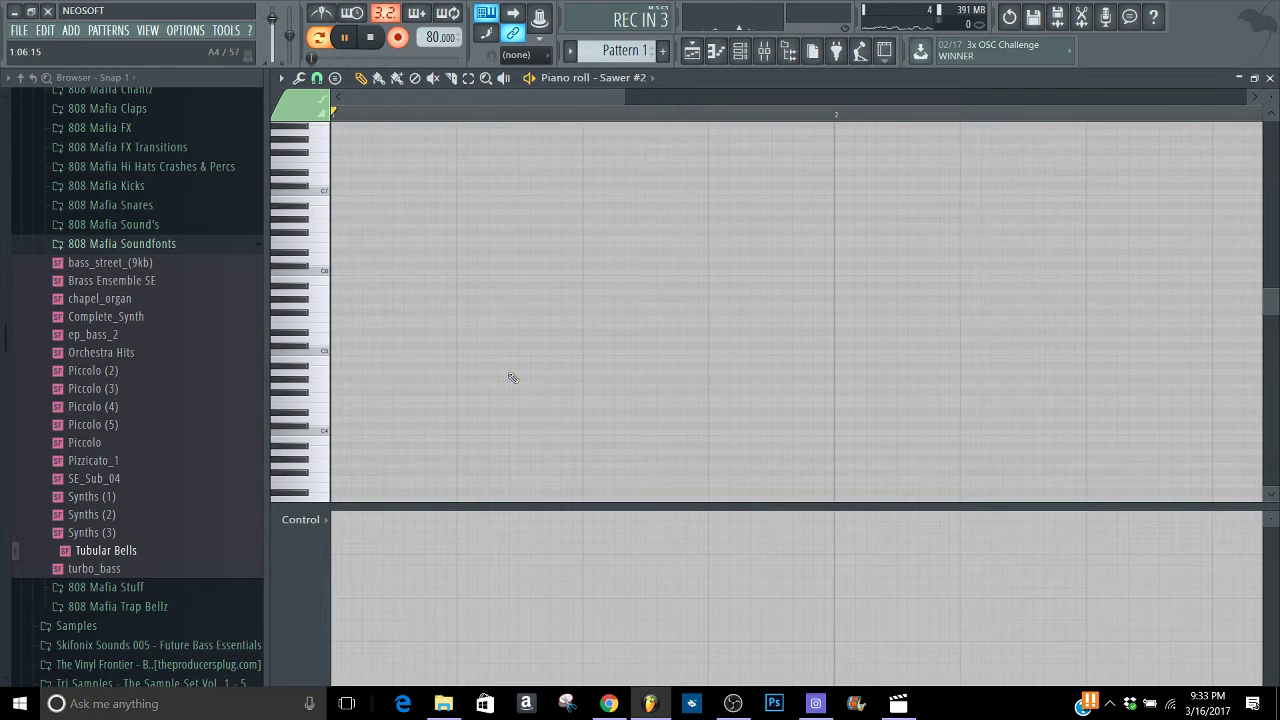
{"action": "key", "text": "y"}
{"action": "key", "text": "j"}
{"action": "key", "text": "u"}
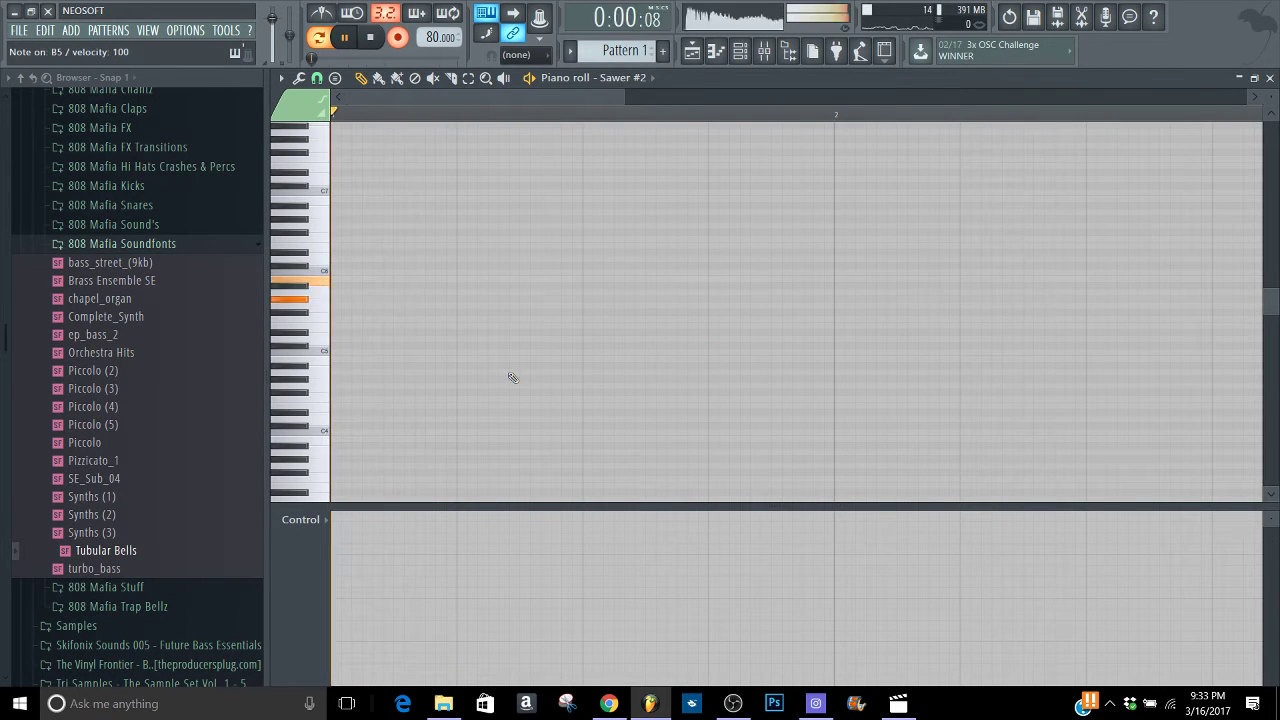
{"action": "key", "text": "i"}
{"action": "key", "text": "u"}
{"action": "key", "text": "i"}
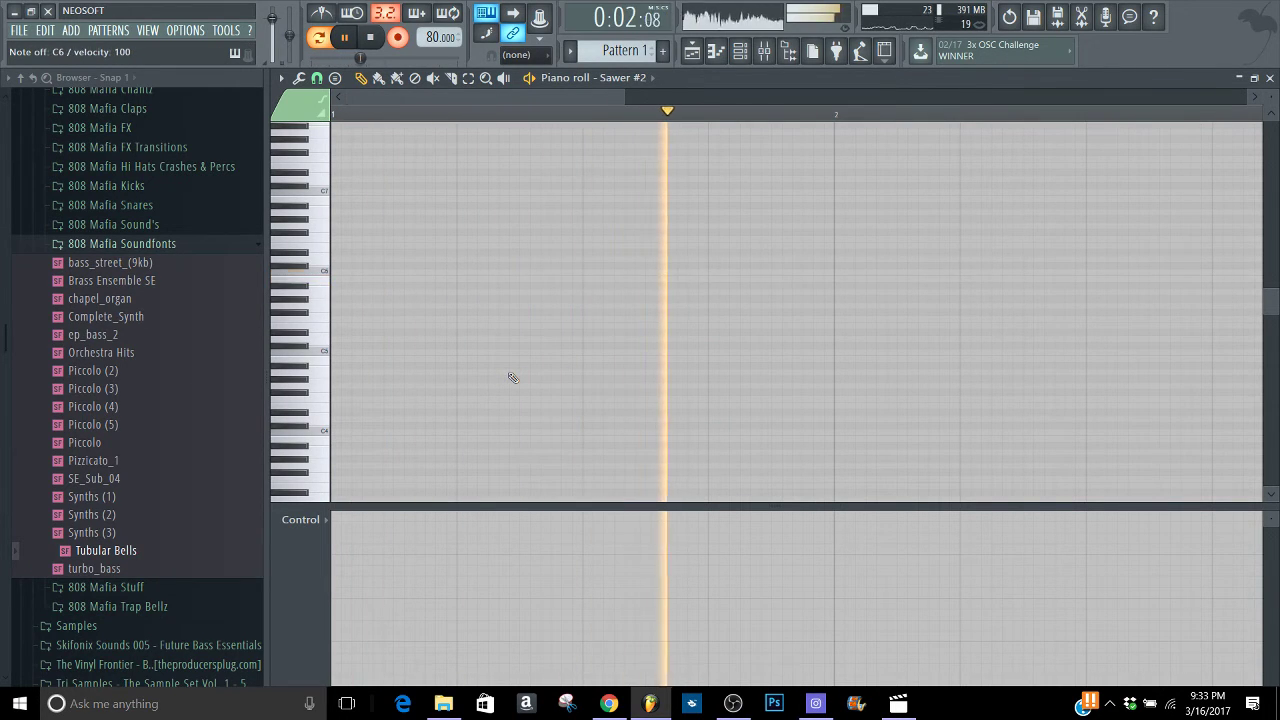
{"action": "key", "text": "space"}
{"action": "key", "text": "ctrl+z"}
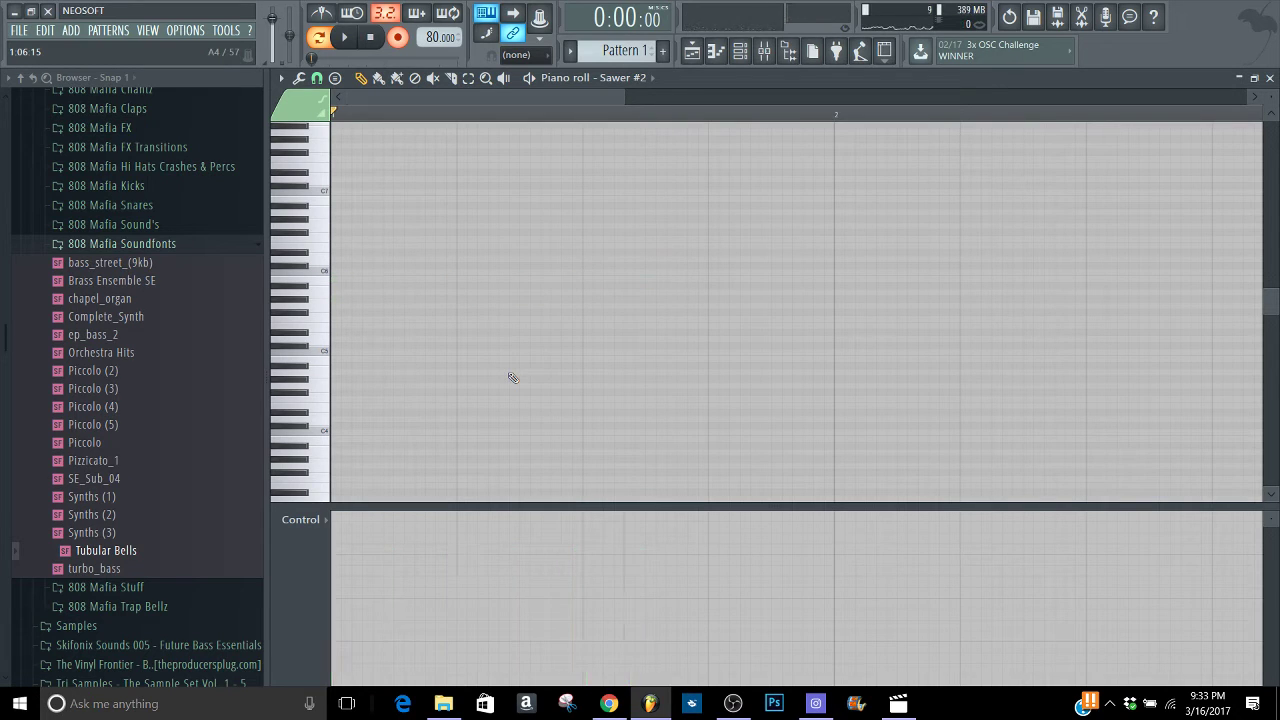
Record a new melody take on Sawer #2 from the start of Pattern 1 and disarm recording
{"action": "key", "text": "space"}
{"action": "key", "text": "u"}
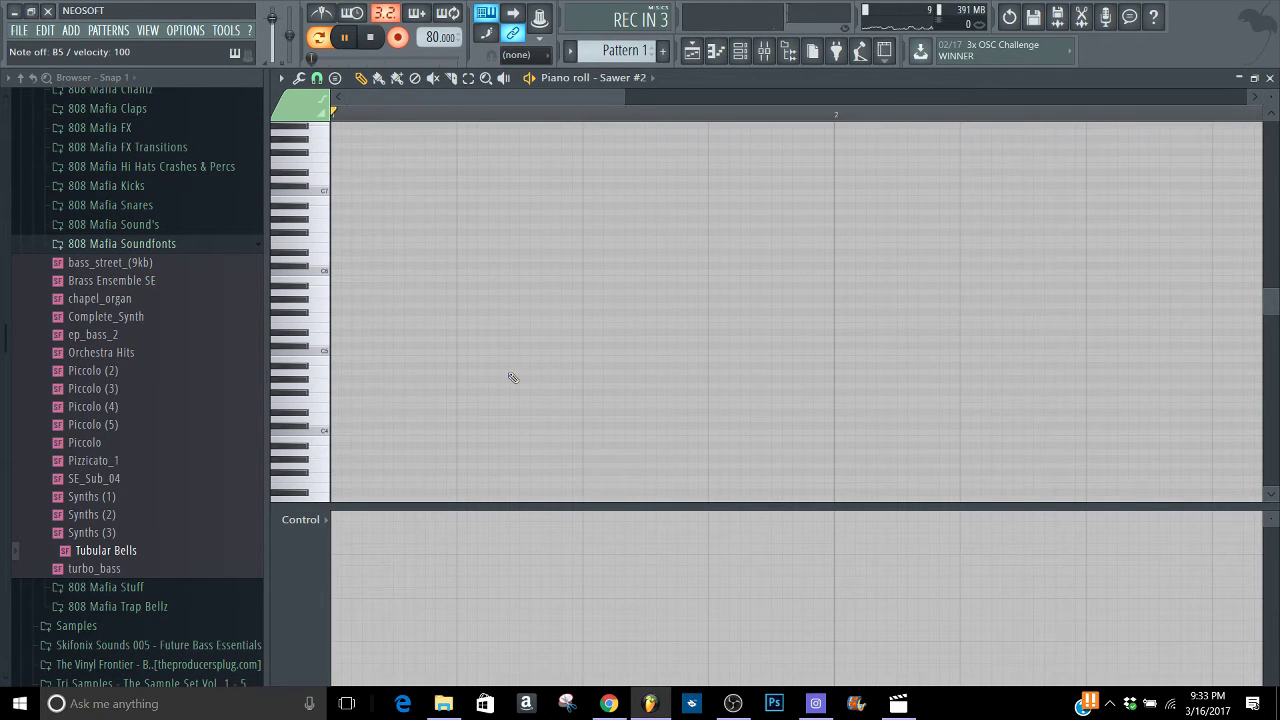
{"action": "key", "text": "u"}
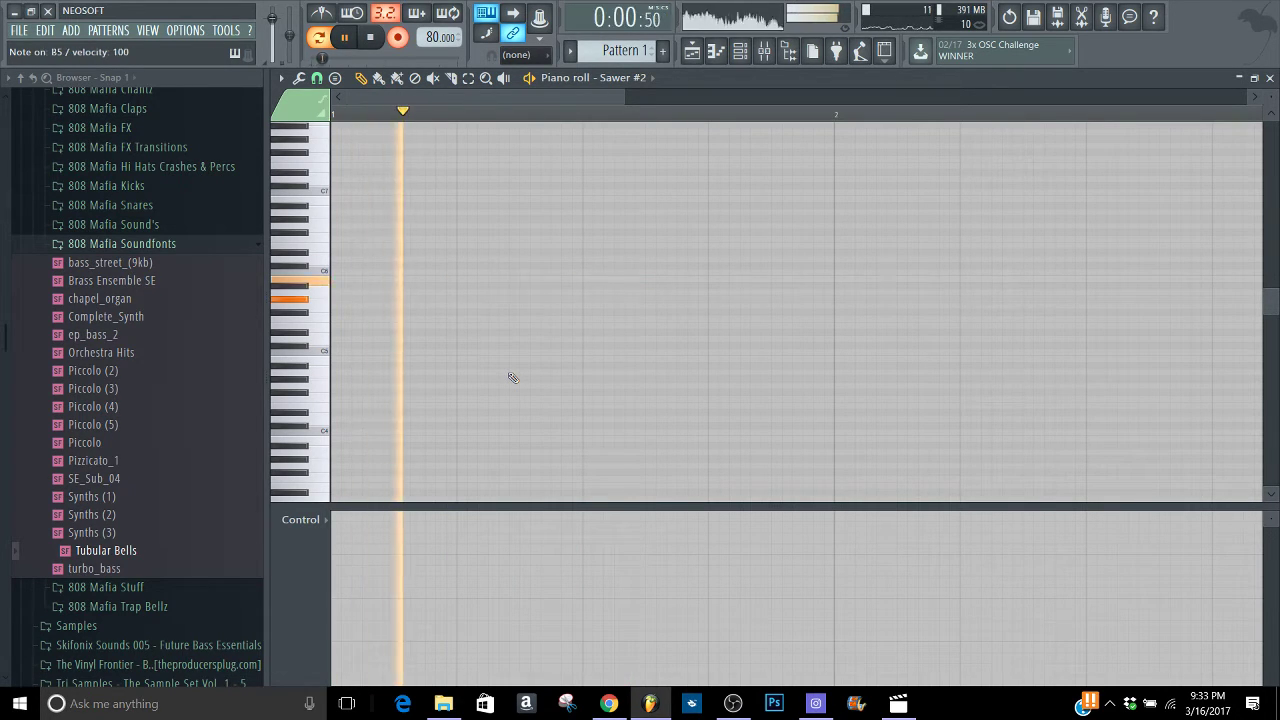
{"action": "key", "text": "0"}
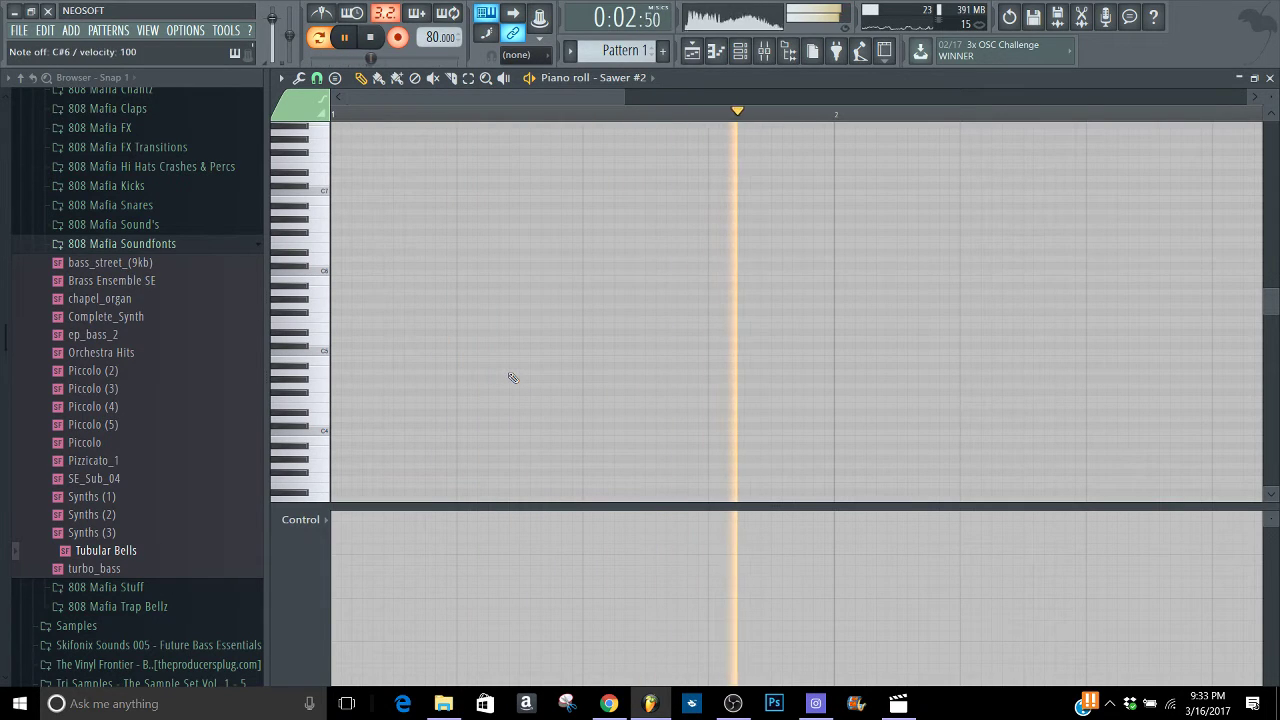
{"action": "key", "text": "0"}
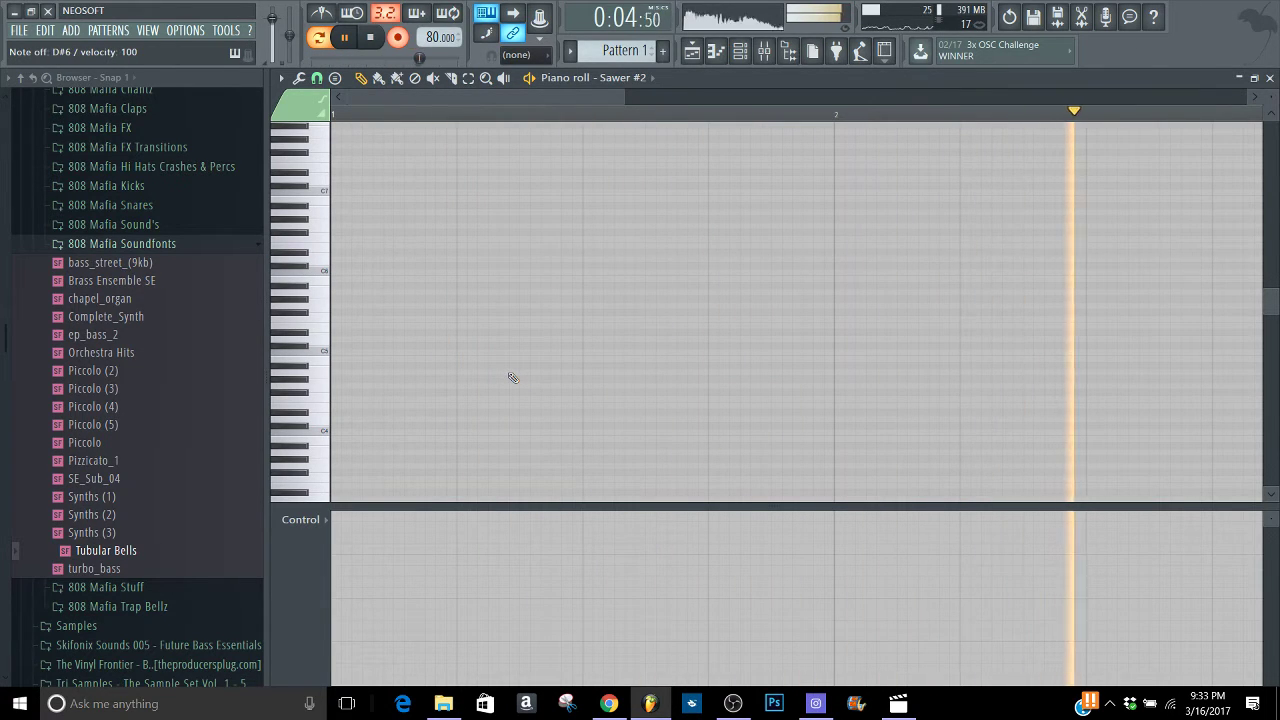
{"action": "key", "text": "0"}
{"action": "key", "text": "space"}
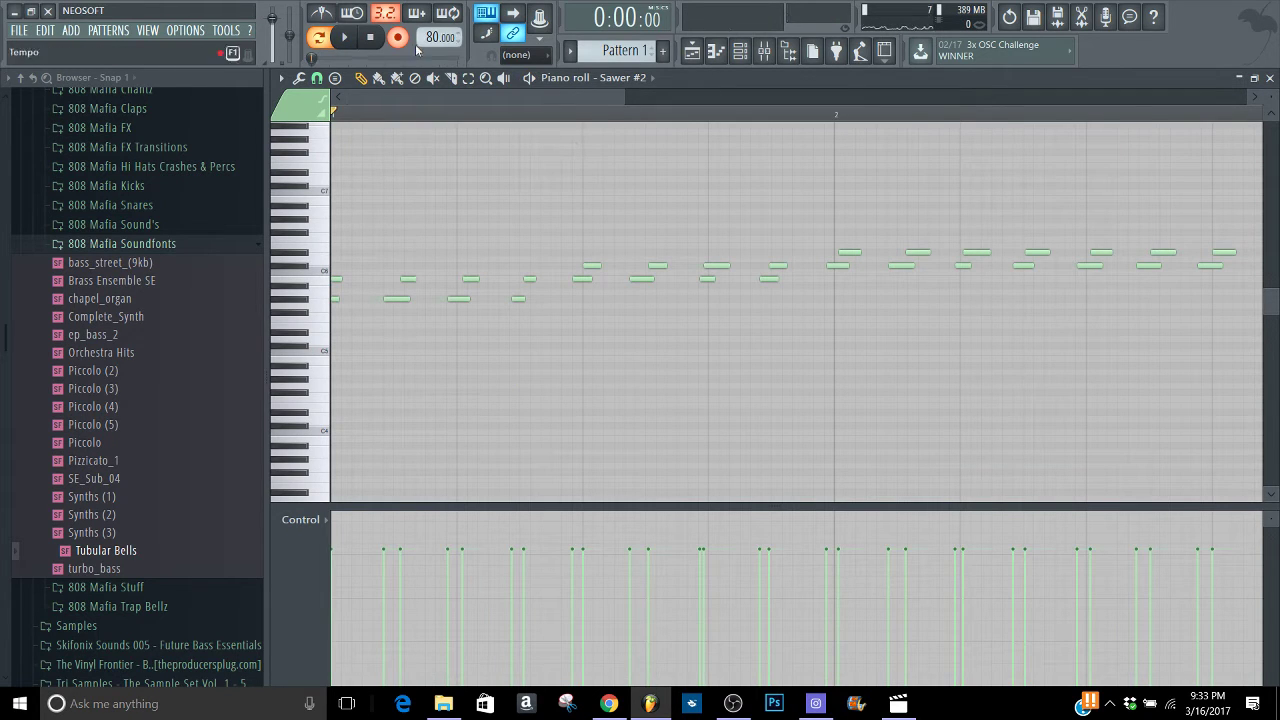
{"action": "key", "text": "r"}
{"action": "key", "text": "space"}
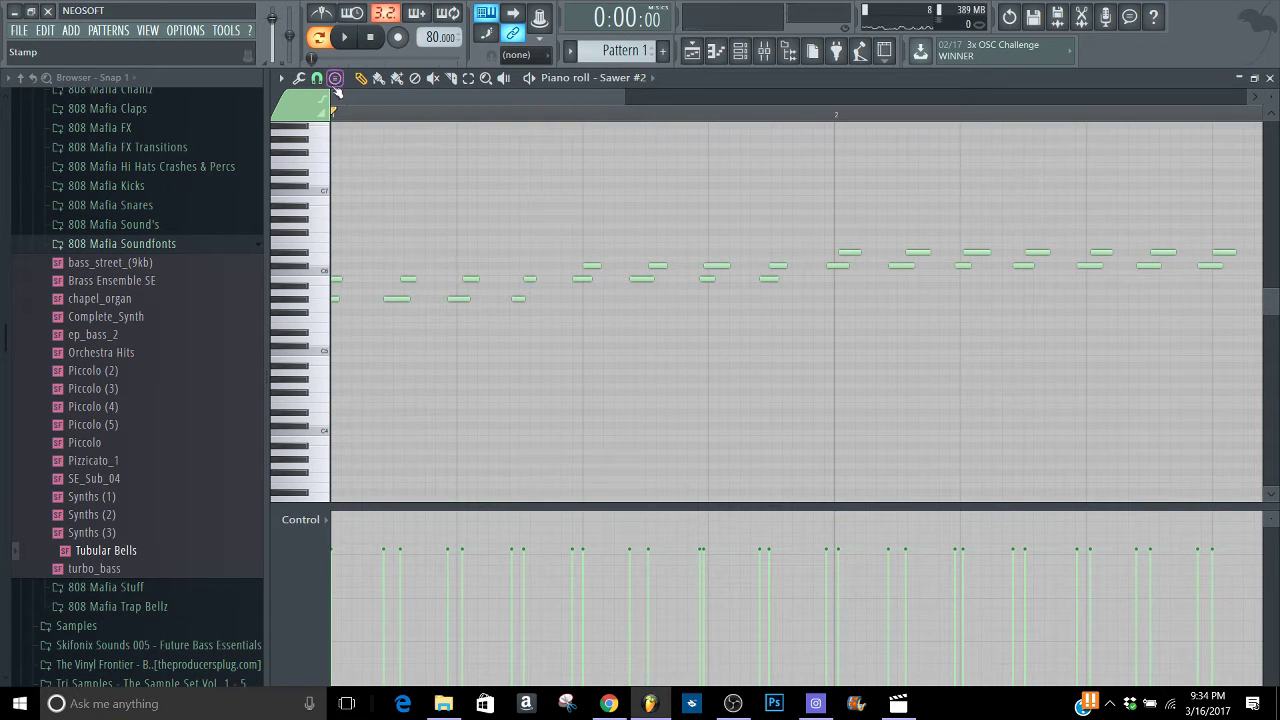
Try quantizing the recorded Sawer #2 notes with the Default template, audition the timing, and discard the quantization
{"action": "left_click", "coordinate": [317, 77]}
{"action": "left_click", "coordinate": [298, 77]}
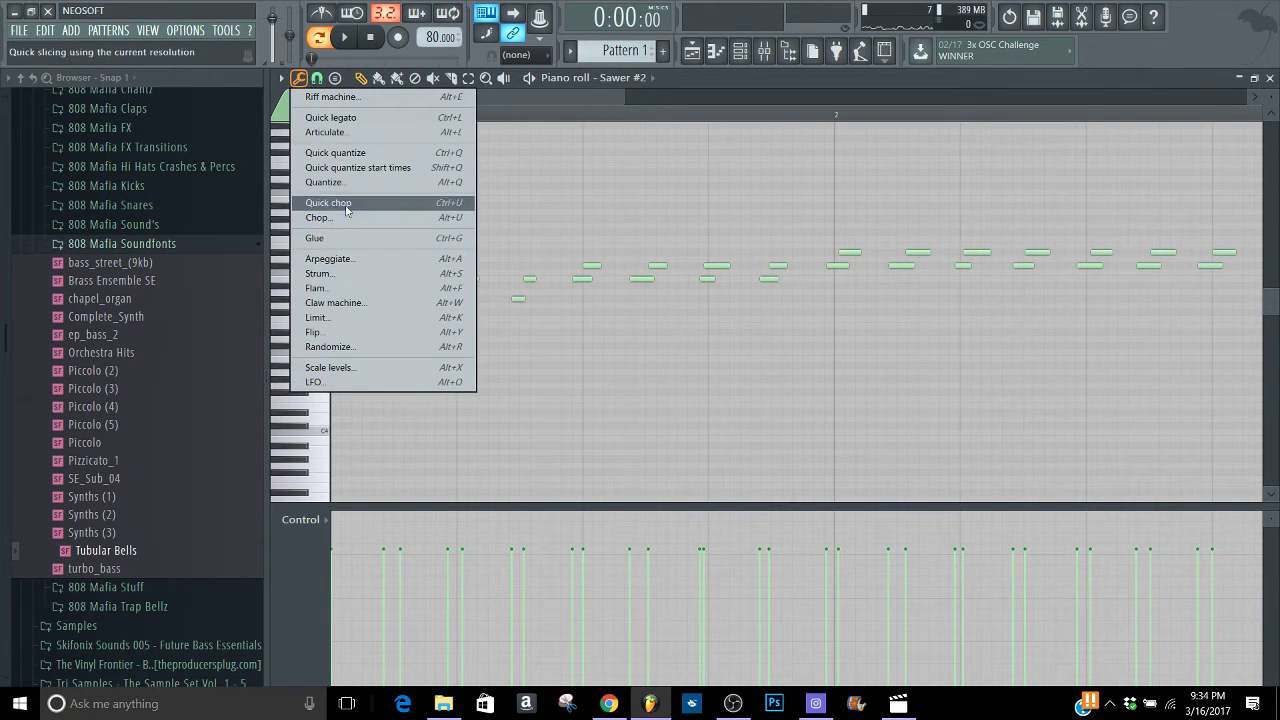
{"action": "left_click", "coordinate": [323, 182]}
{"action": "key", "text": "space"}
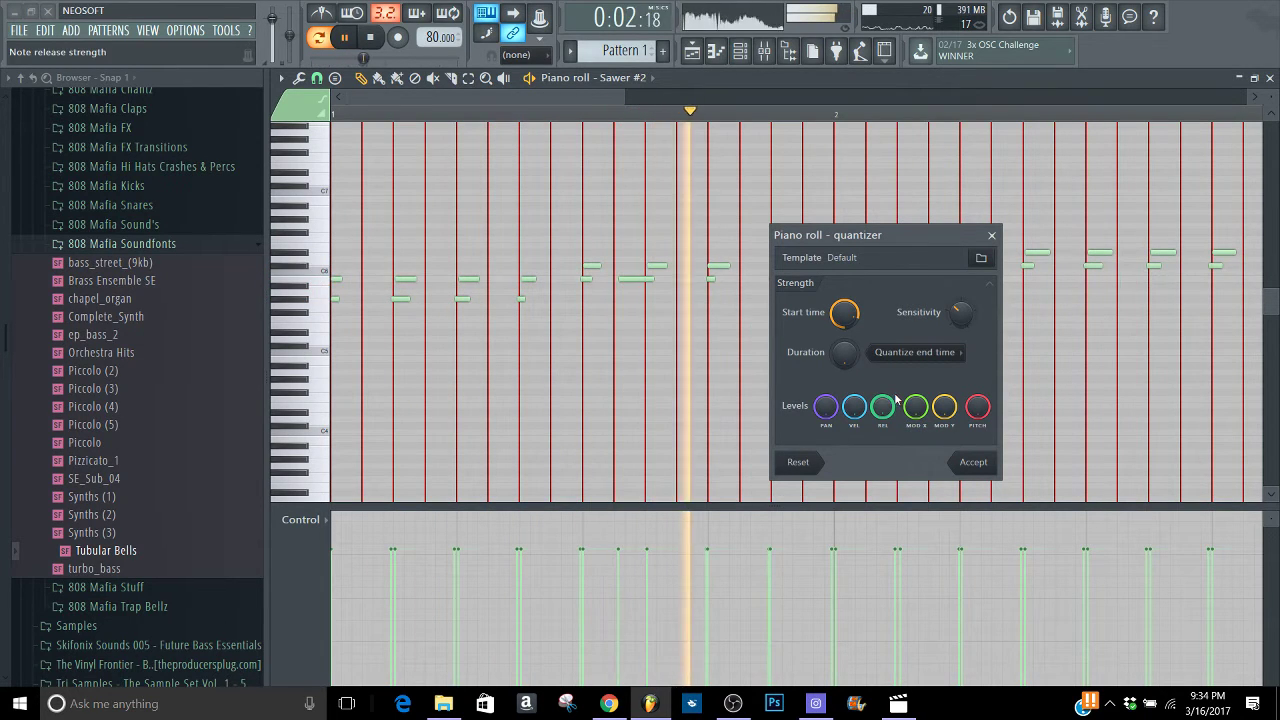
{"action": "left_click", "coordinate": [992, 236]}
{"action": "key", "text": "space"}
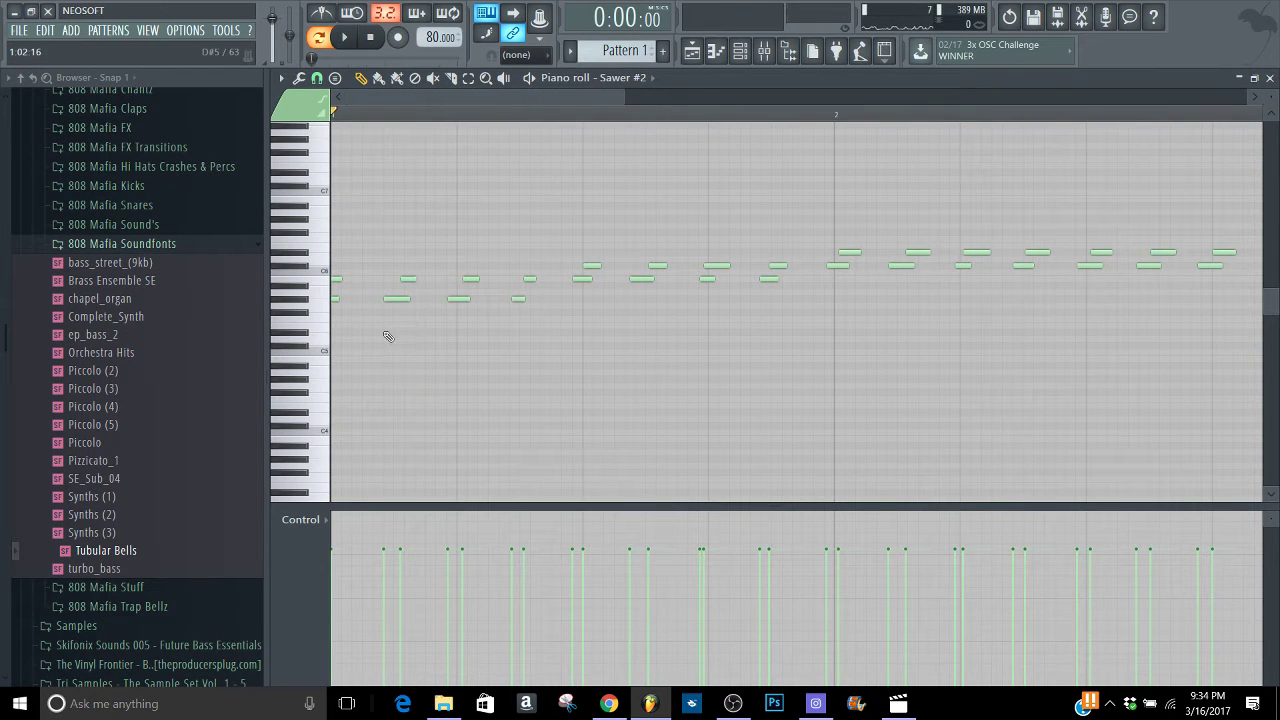
Select all Sawer #2 notes after the opening pair, nudge them slightly later, and play the pattern to check the timing
{"action": "key", "text": "space"}
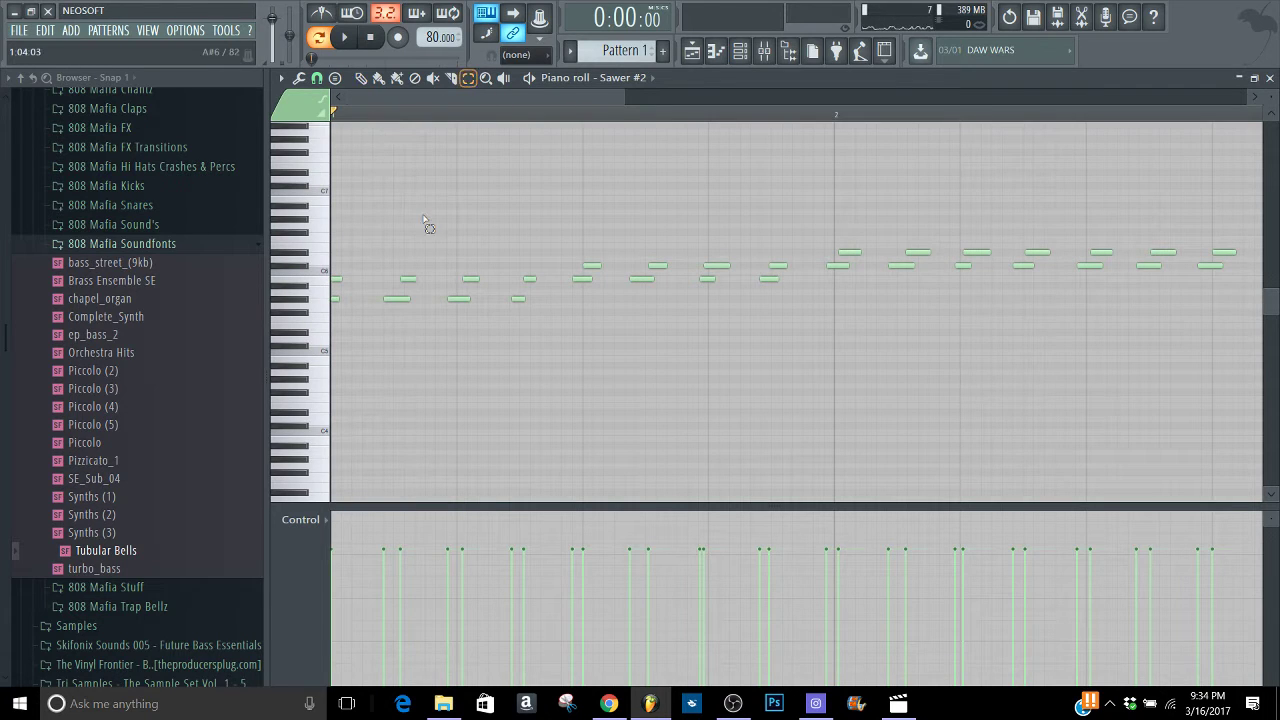
{"action": "left_click_drag", "start_coordinate": [385, 213], "coordinate": [1197, 345]}
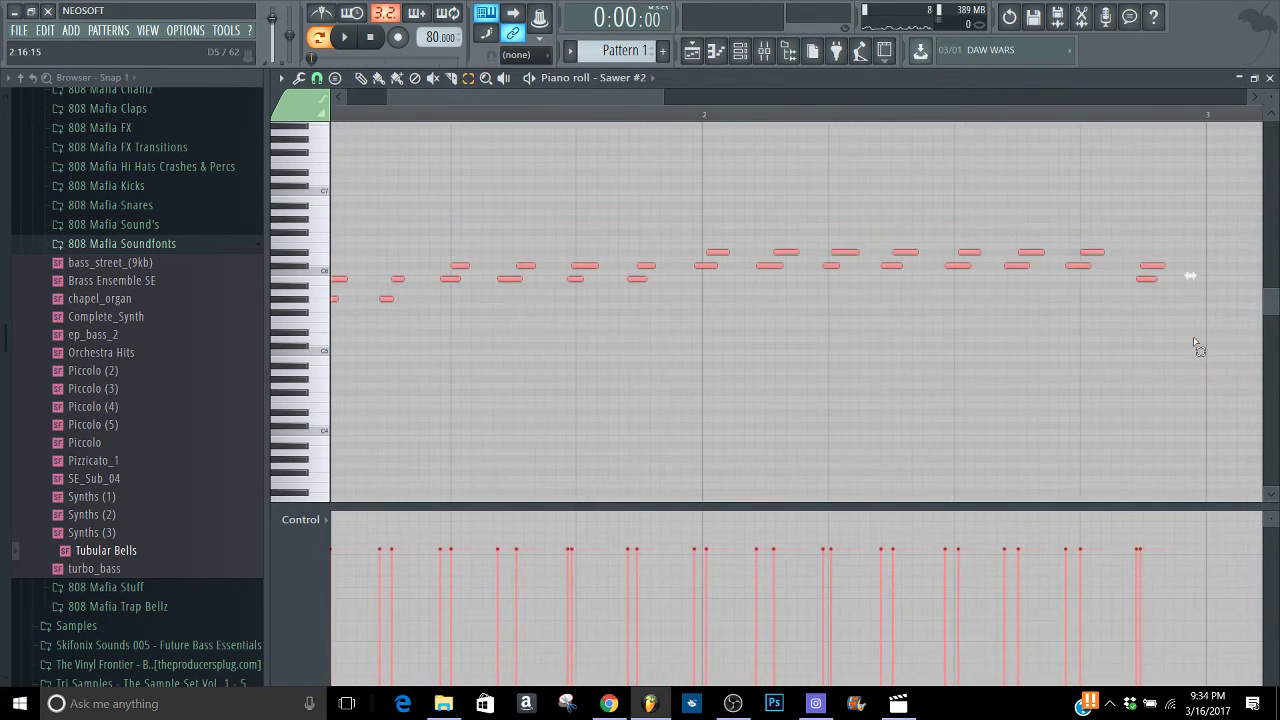
{"action": "key", "text": "shift+Right"}
{"action": "key", "text": "shift+Right"}
{"action": "key", "text": "shift+Right"}
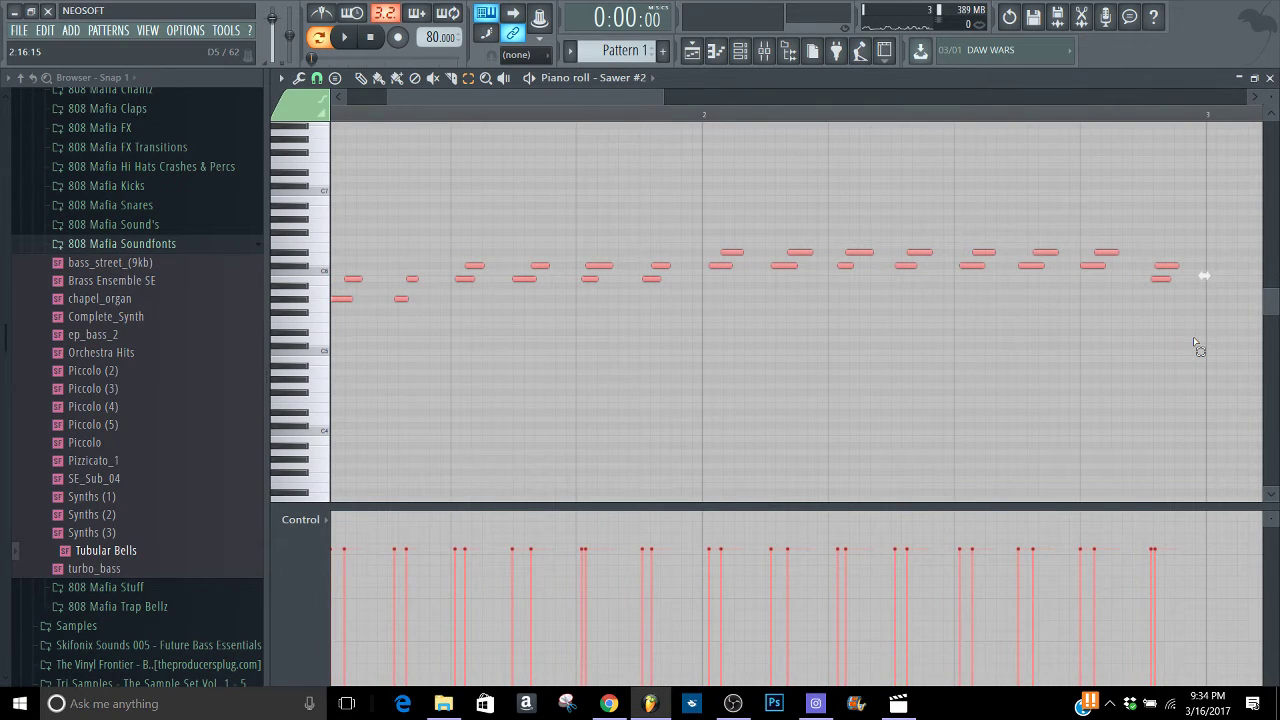
{"action": "key", "text": "shift+Left"}
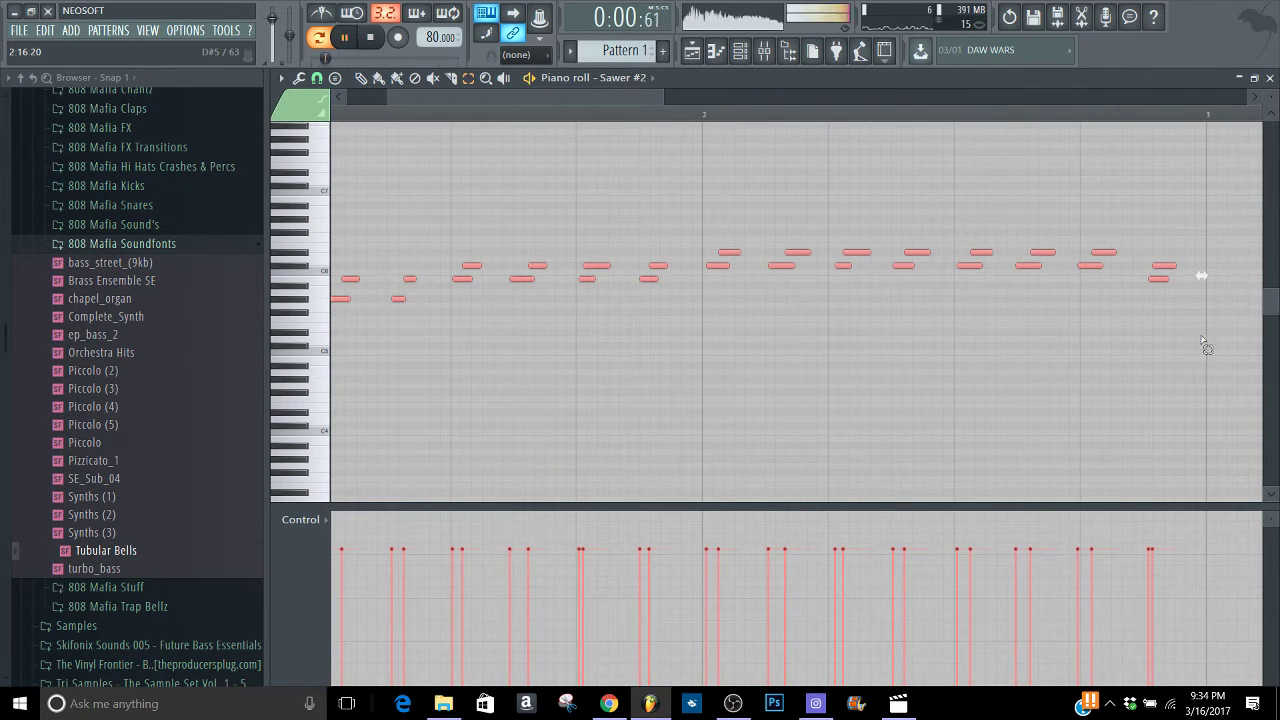
{"action": "key", "text": "space"}
{"action": "left_click_drag", "start_coordinate": [486, 99], "coordinate": [442, 99]}
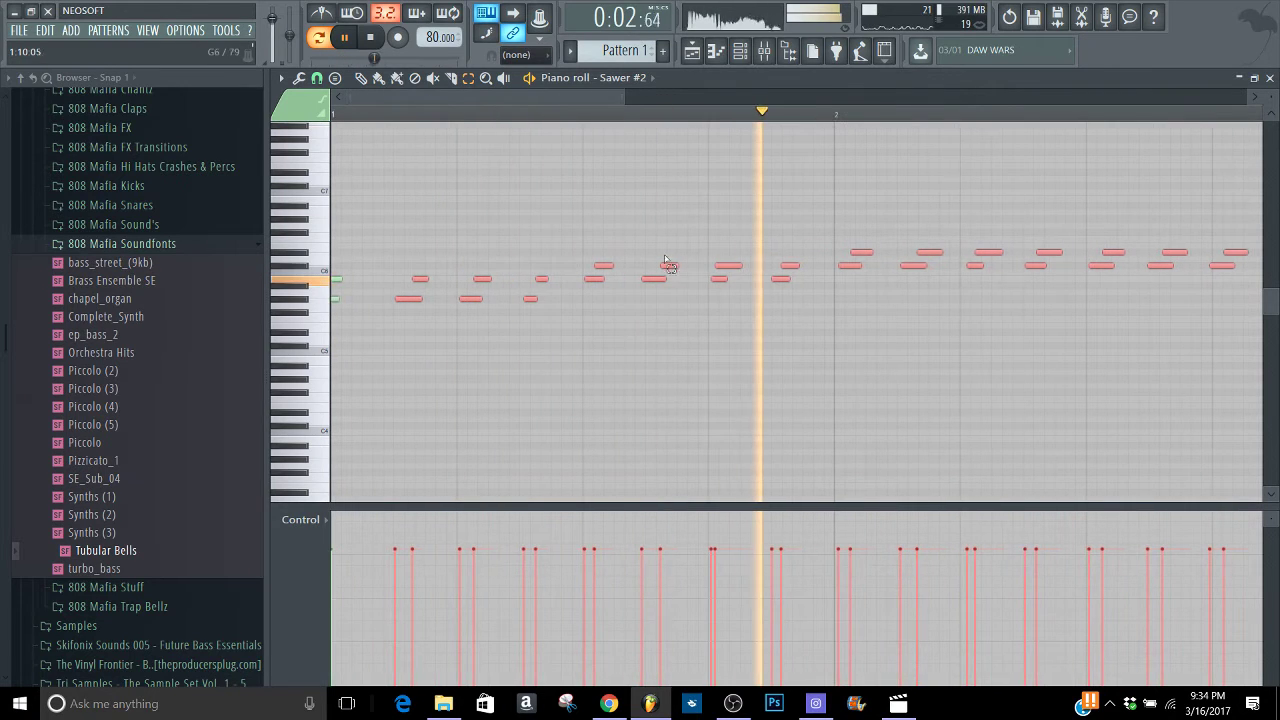
Nudge the sixth pair of Sawer #2 notes and the opening B5 note slightly later during playback
{"action": "left_click_drag", "start_coordinate": [691, 324], "coordinate": [628, 236]}
{"action": "key", "text": "shift+Right"}
{"action": "key", "text": "shift+Right"}
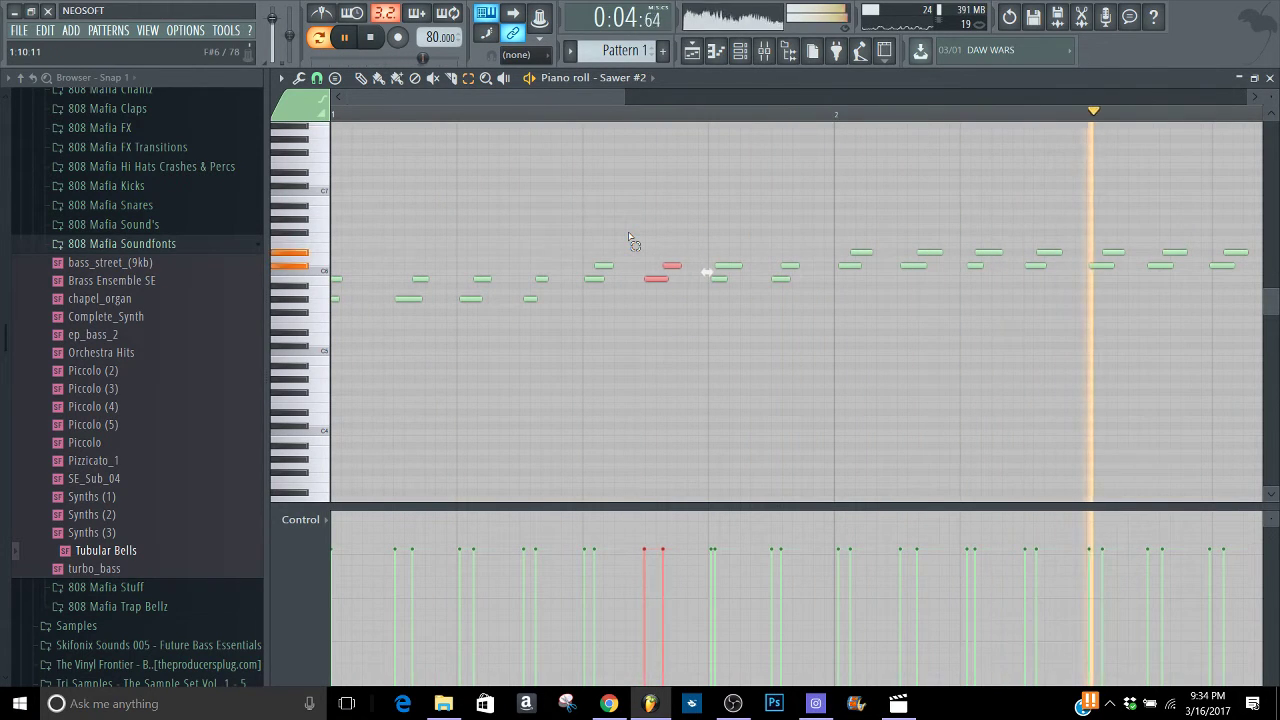
{"action": "key", "text": "shift+Right"}
{"action": "key", "text": "shift+Right"}
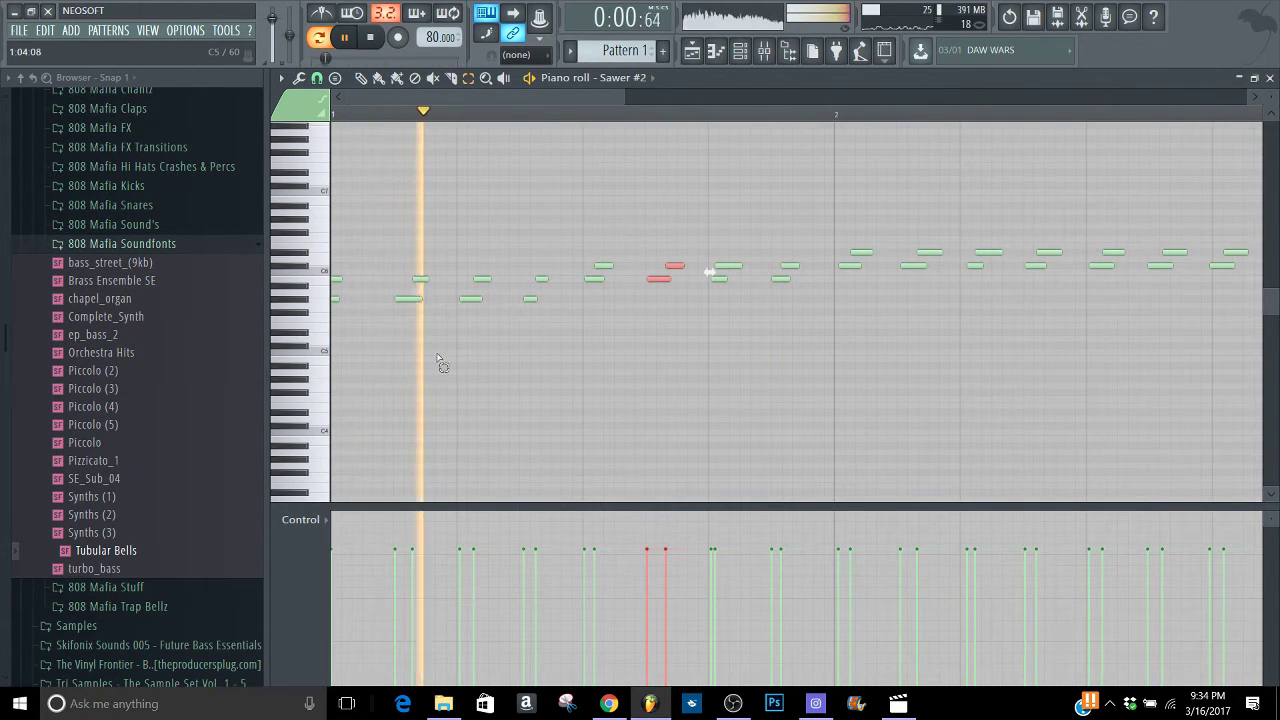
{"action": "left_click", "coordinate": [338, 280]}
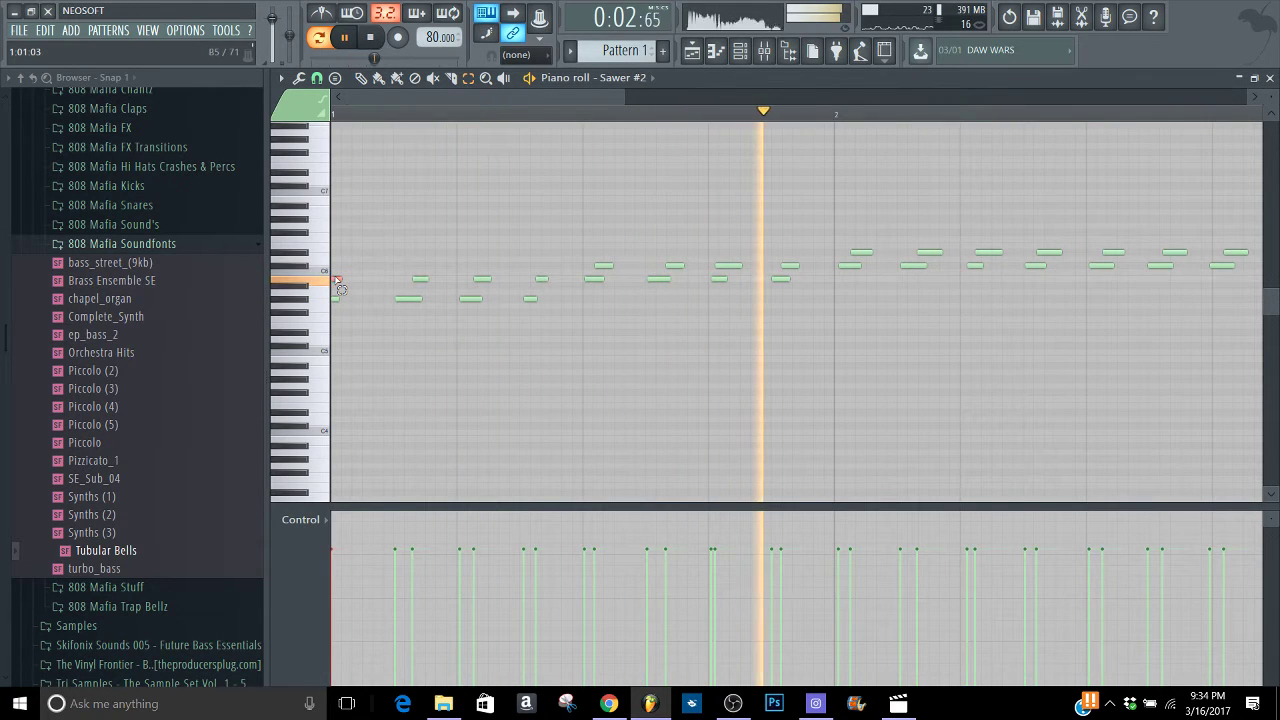
{"action": "left_click", "coordinate": [508, 254]}
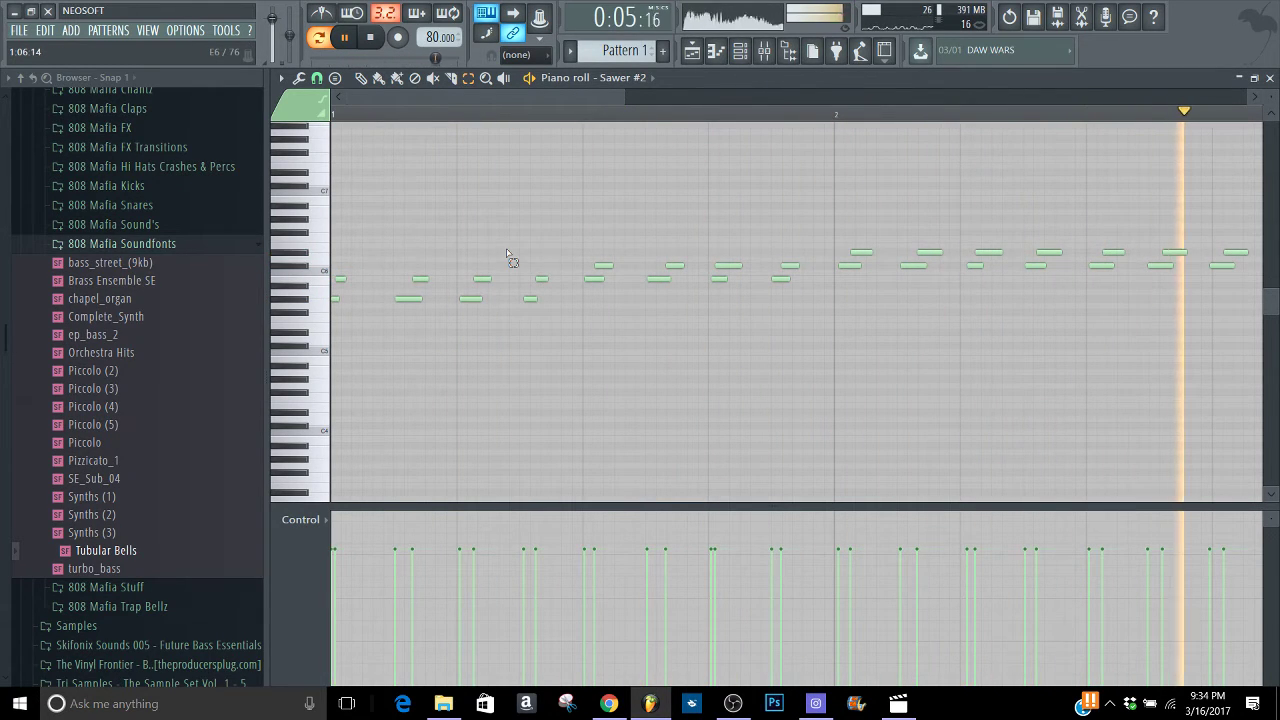
Leave the piano roll and change Sawer #2's preset to LD Chiptune 2
{"action": "left_click", "coordinate": [1270, 79]}
{"action": "left_click", "coordinate": [422, 560]}
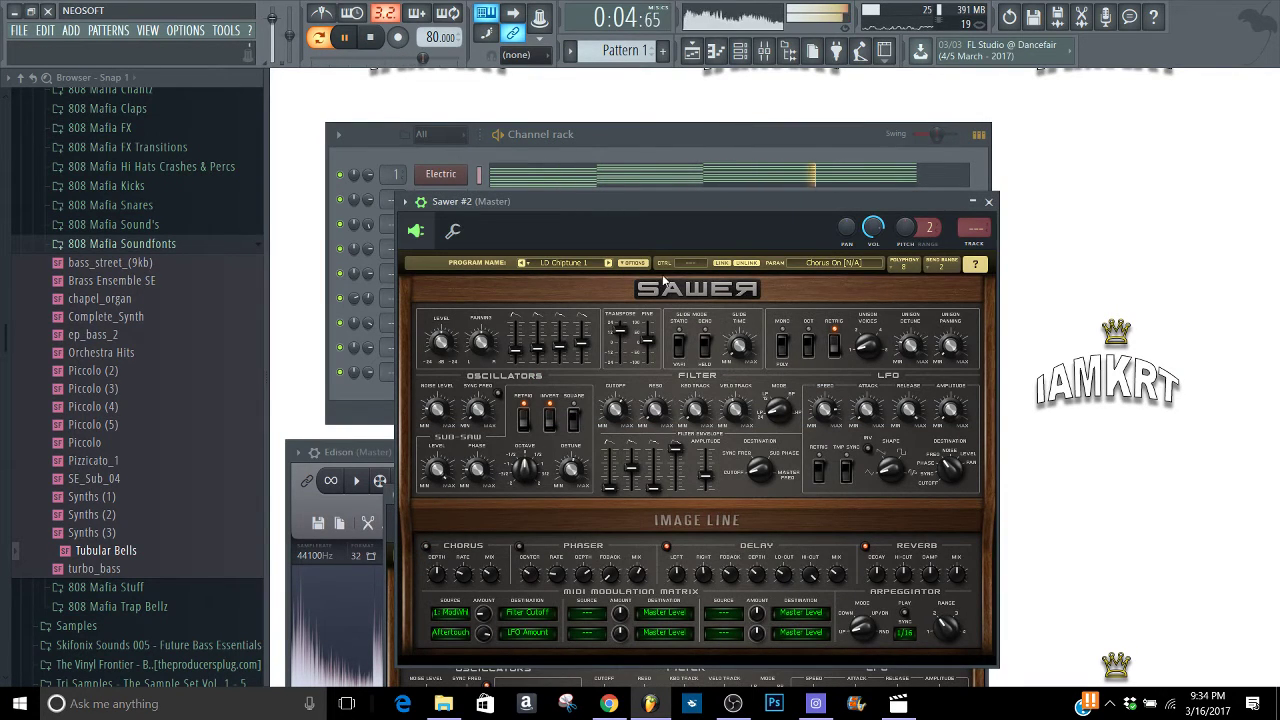
{"action": "left_click", "coordinate": [608, 263]}
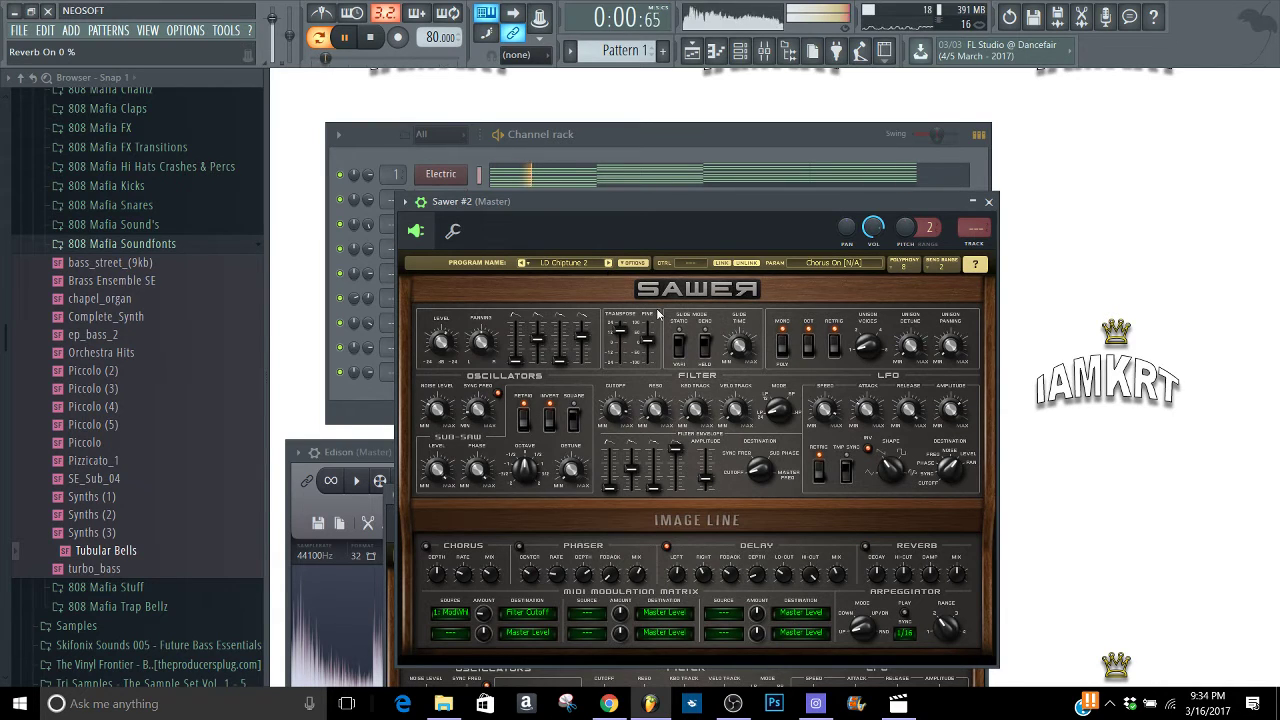
{"action": "left_click", "coordinate": [425, 547]}
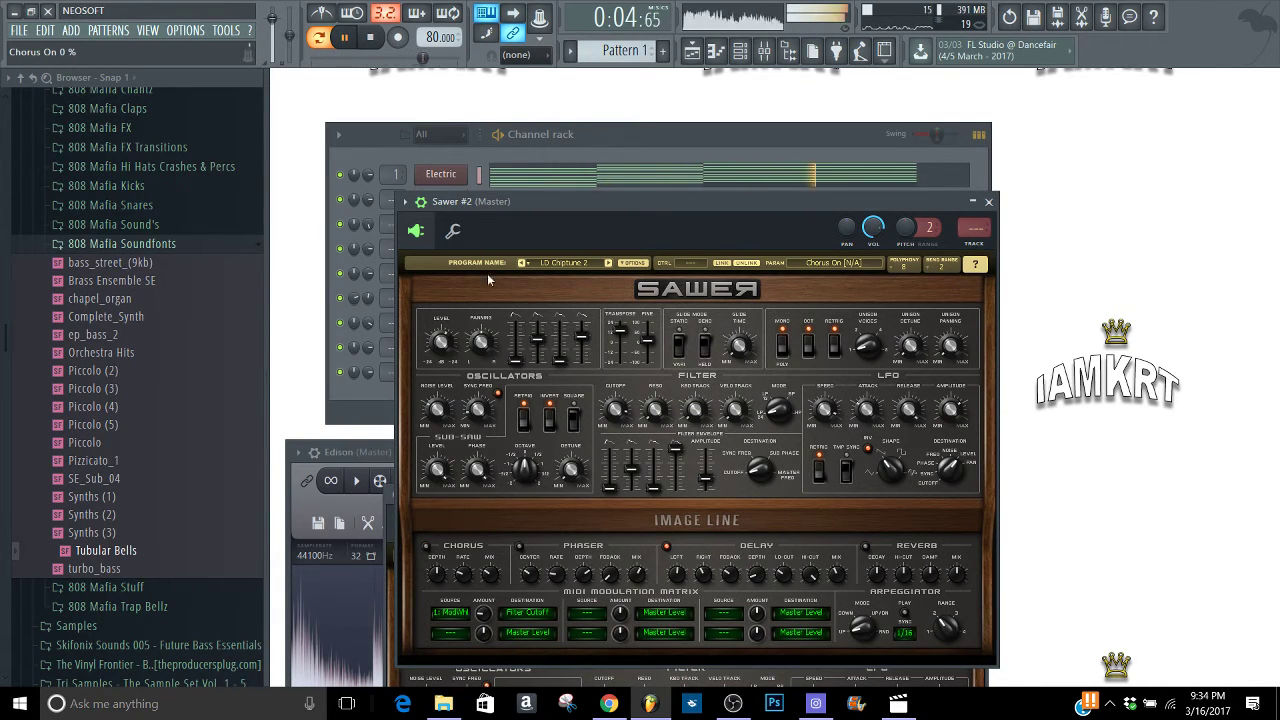
View Sawer #2's channel settings and close the Sawer #2, Edison and Sawer windows
{"action": "left_click", "coordinate": [452, 230]}
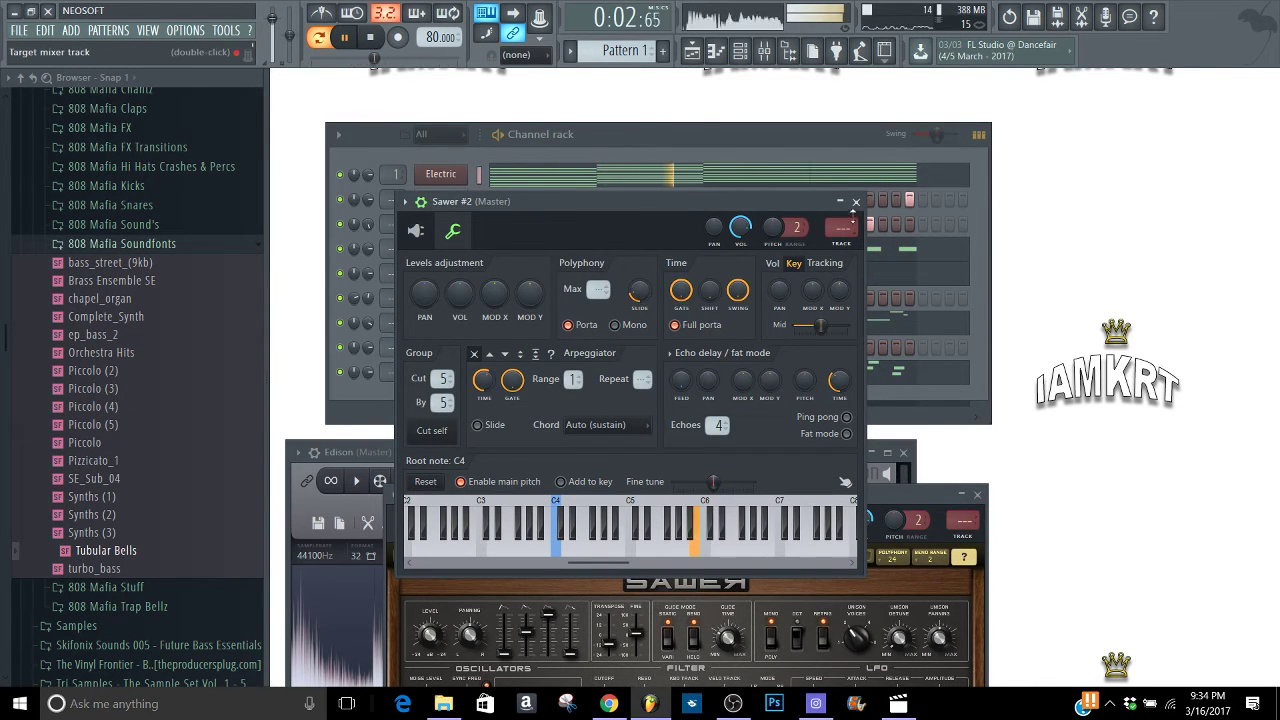
{"action": "left_click", "coordinate": [856, 202]}
{"action": "left_click", "coordinate": [903, 452]}
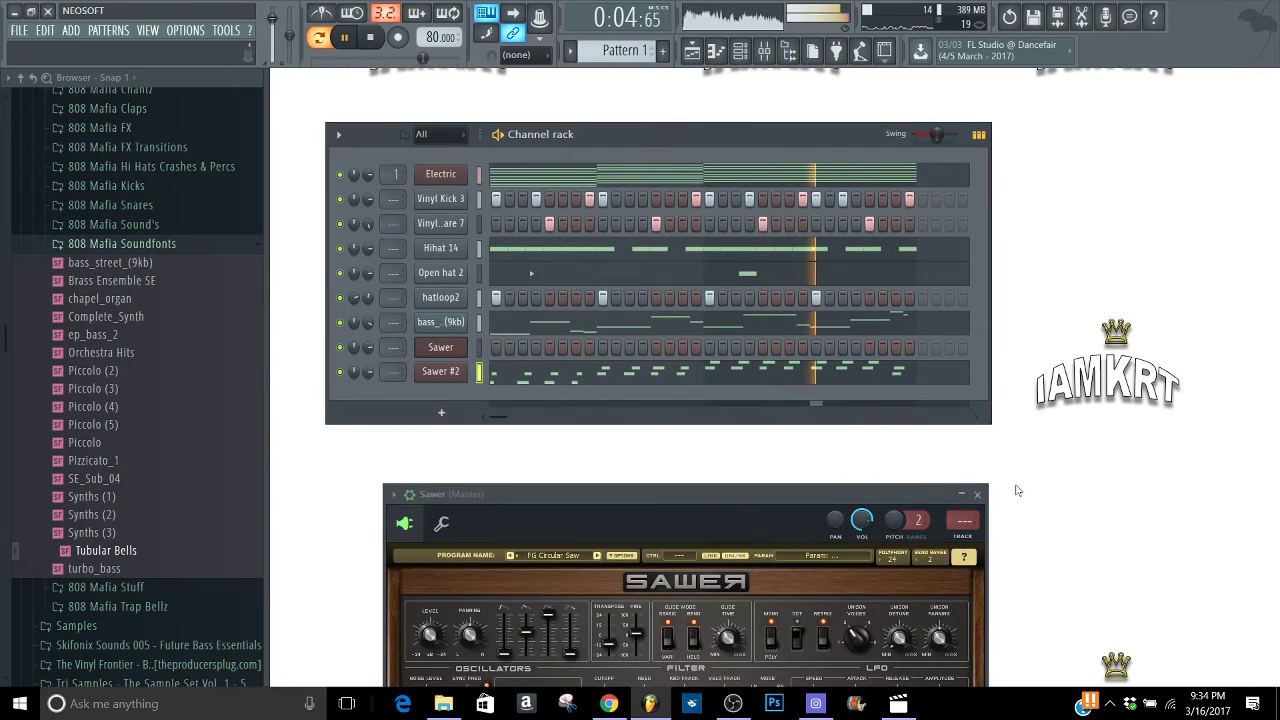
{"action": "left_click", "coordinate": [977, 494]}
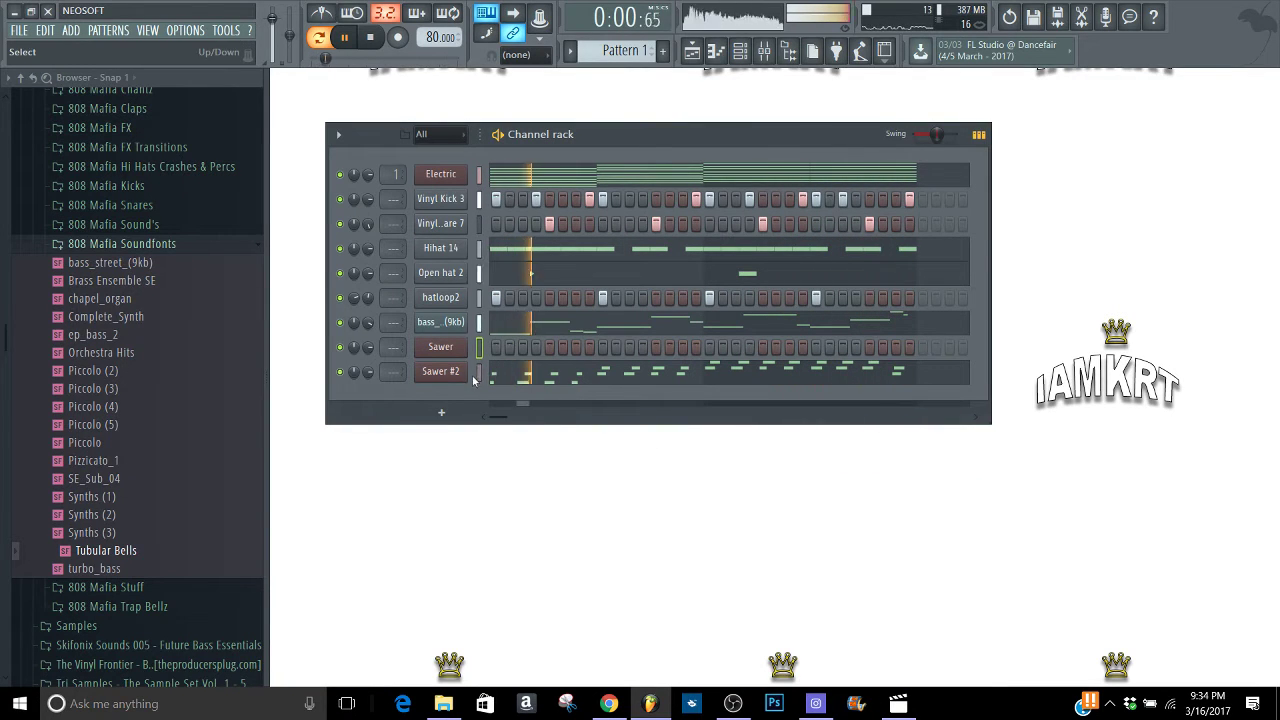
Select the first Sawer, try out a melody with G#5, A#5, B5, C#6 and D#6 over Pattern 1, and stop playback
{"action": "left_click", "coordinate": [453, 352]}
{"action": "key", "text": "m"}
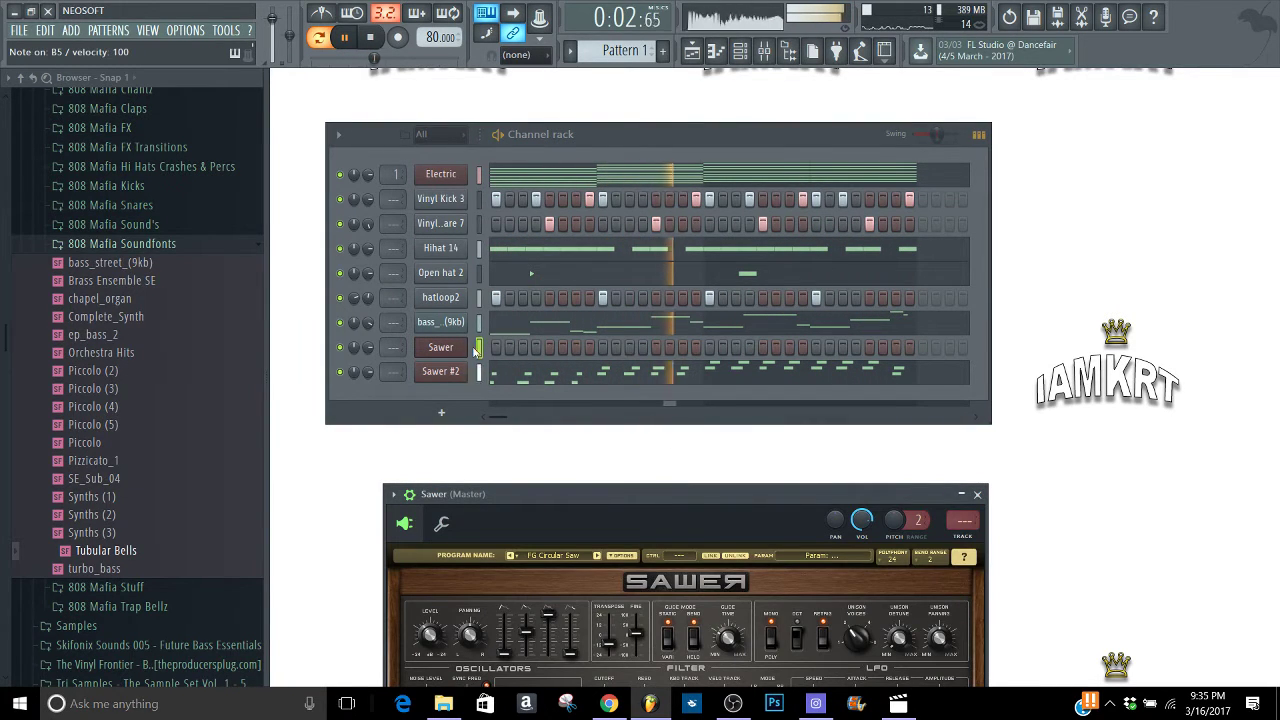
{"action": "key", "text": "l"}
{"action": "key", "text": "l"}
{"action": "key", "text": "l"}
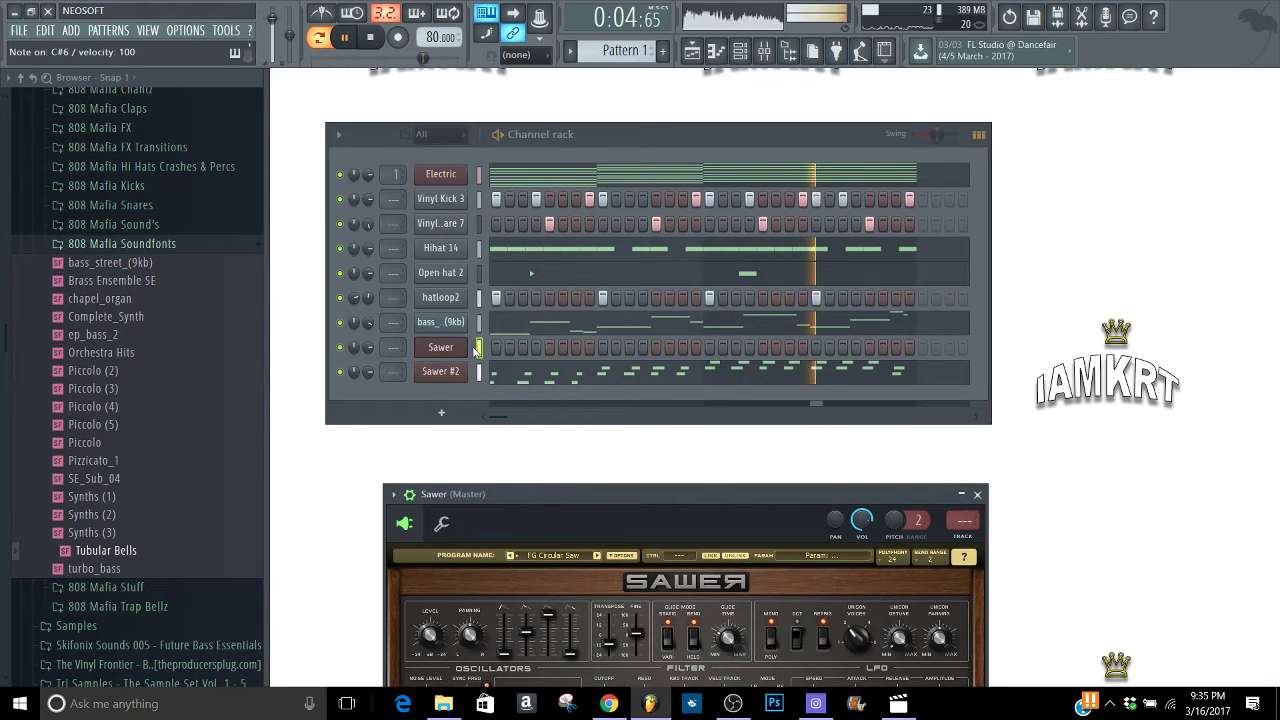
{"action": "key", "text": "h"}
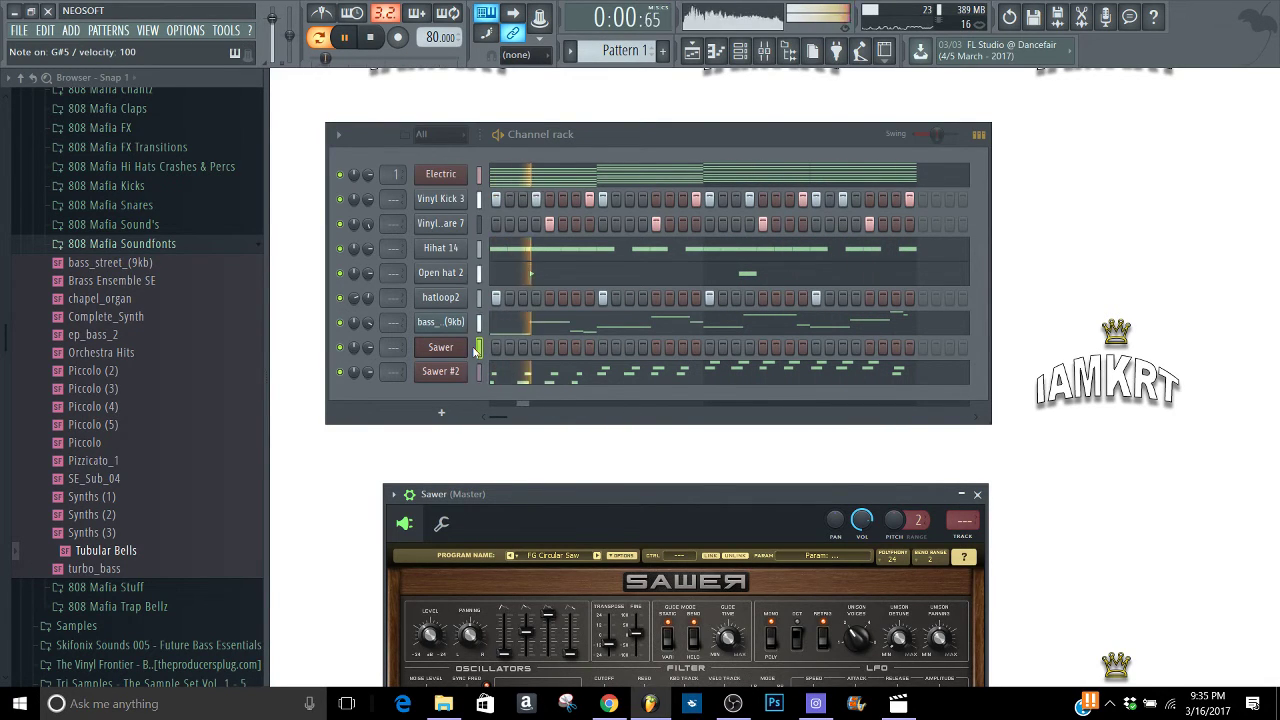
{"action": "key", "text": "m"}
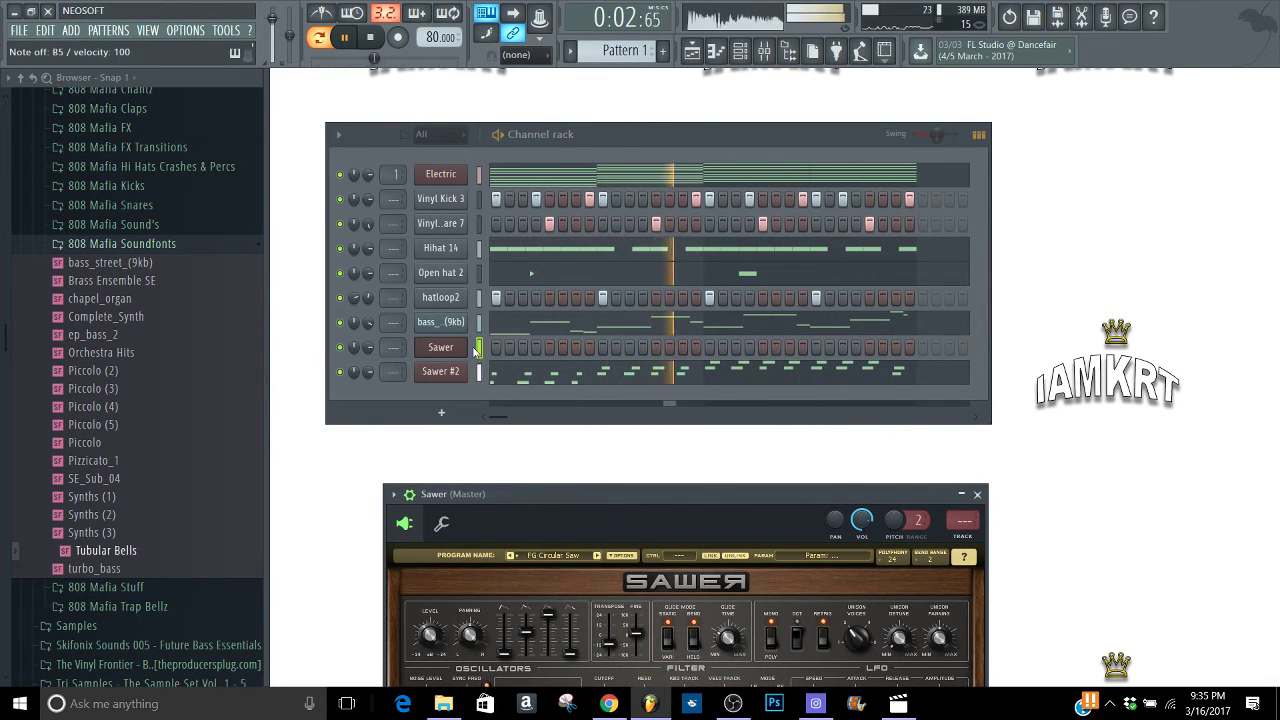
{"action": "key", "text": "l"}
{"action": "key", "text": "semicolon"}
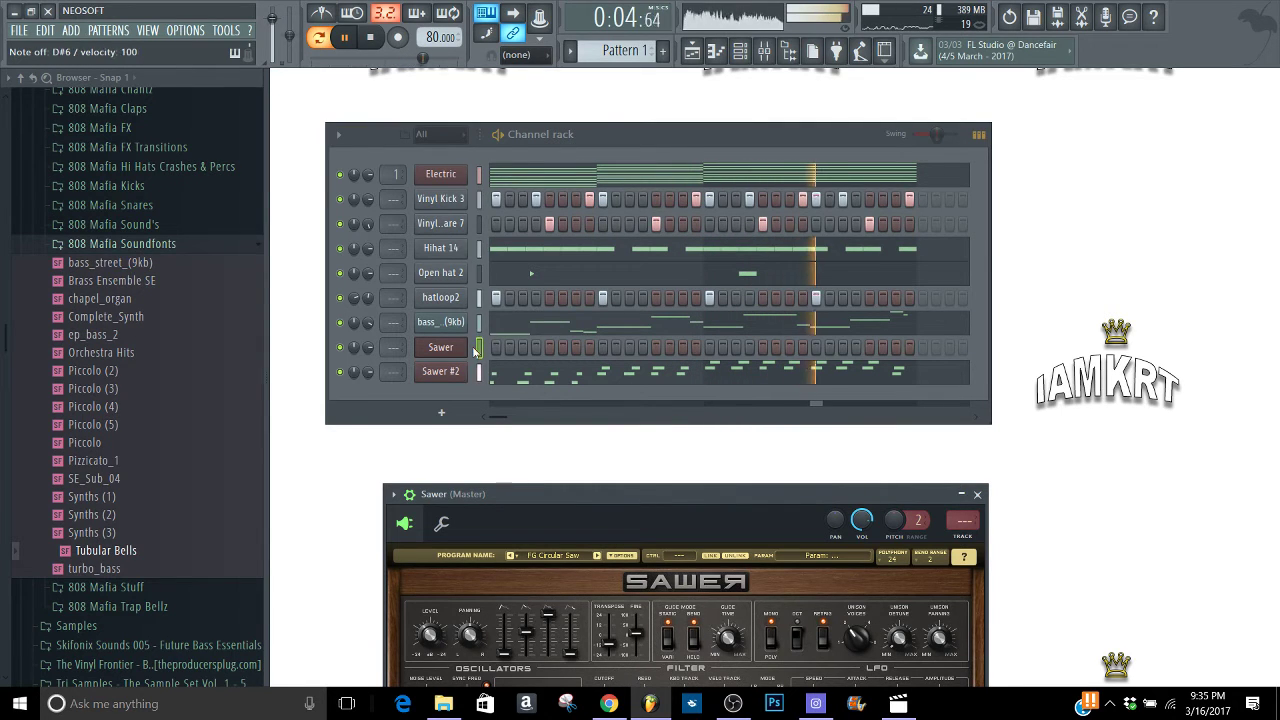
{"action": "key", "text": "h"}
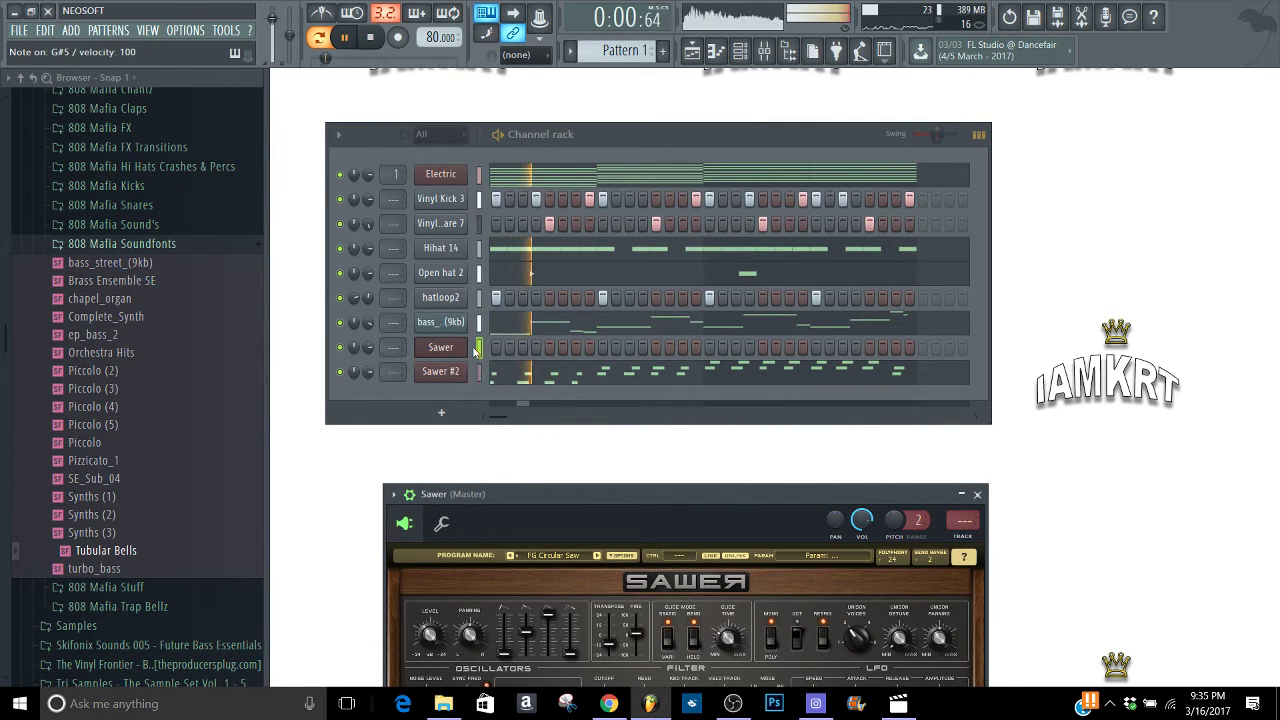
{"action": "key", "text": "m"}
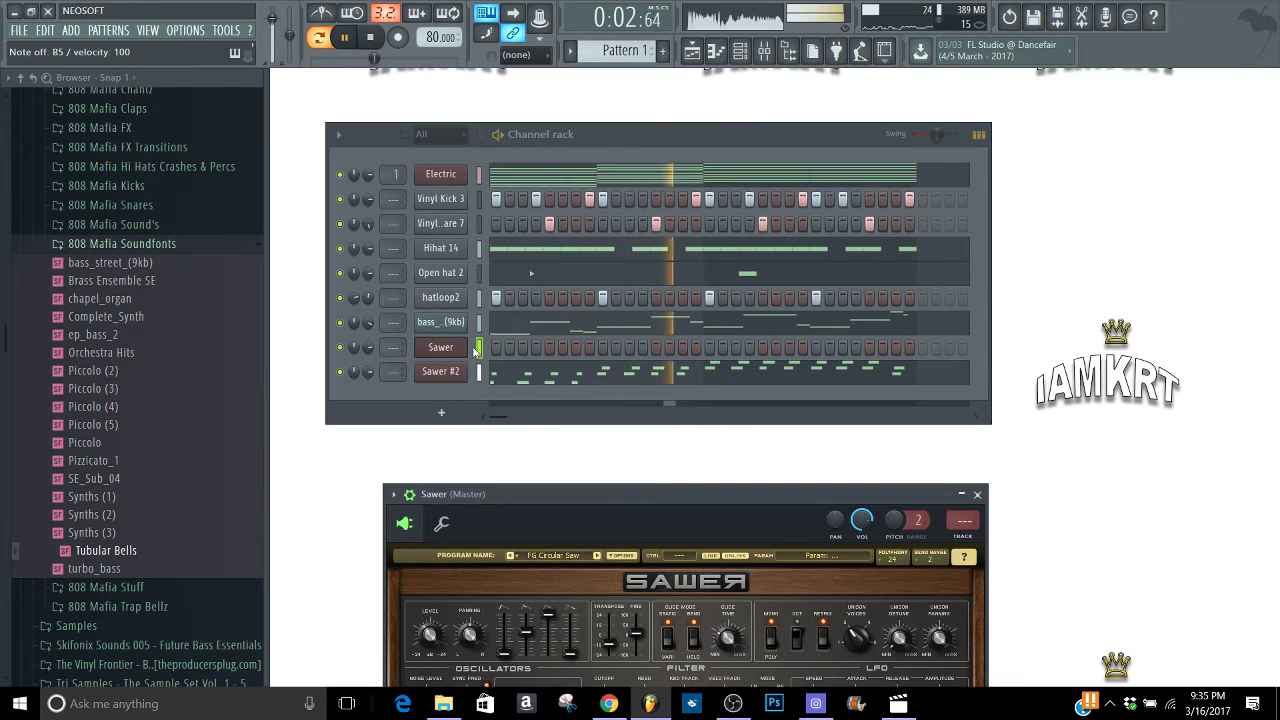
{"action": "key", "text": "l"}
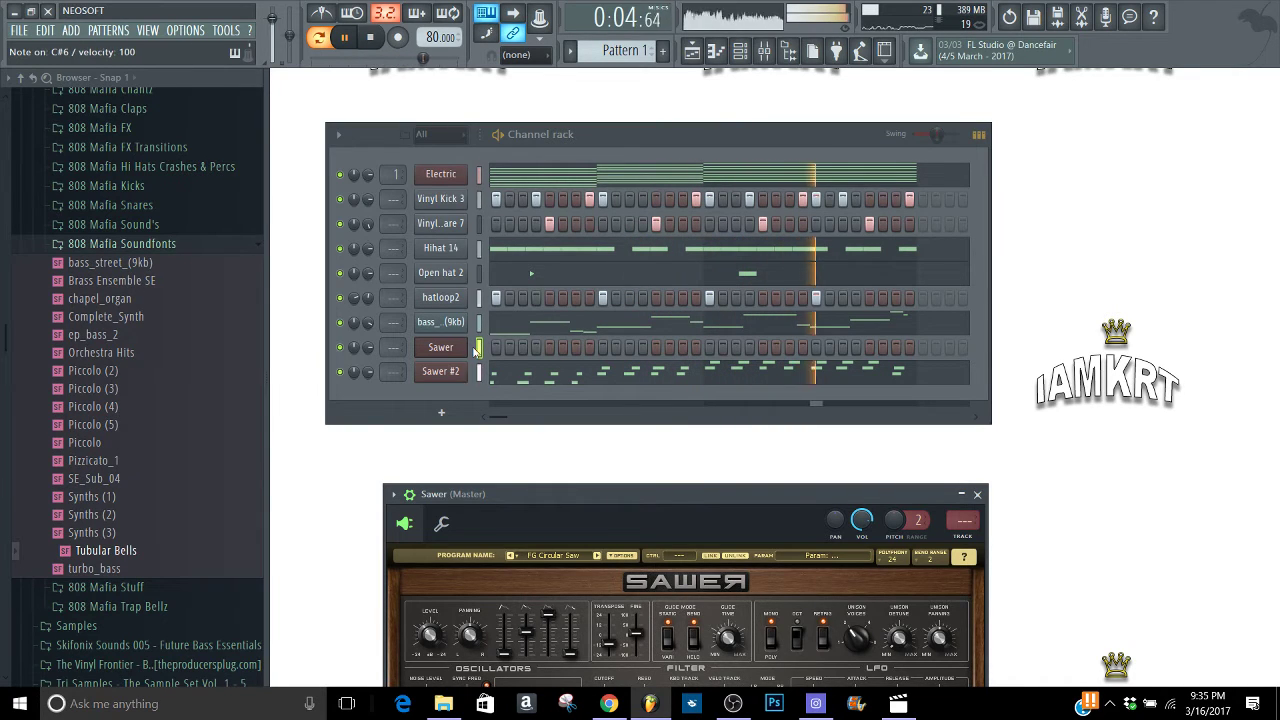
{"action": "key", "text": "j"}
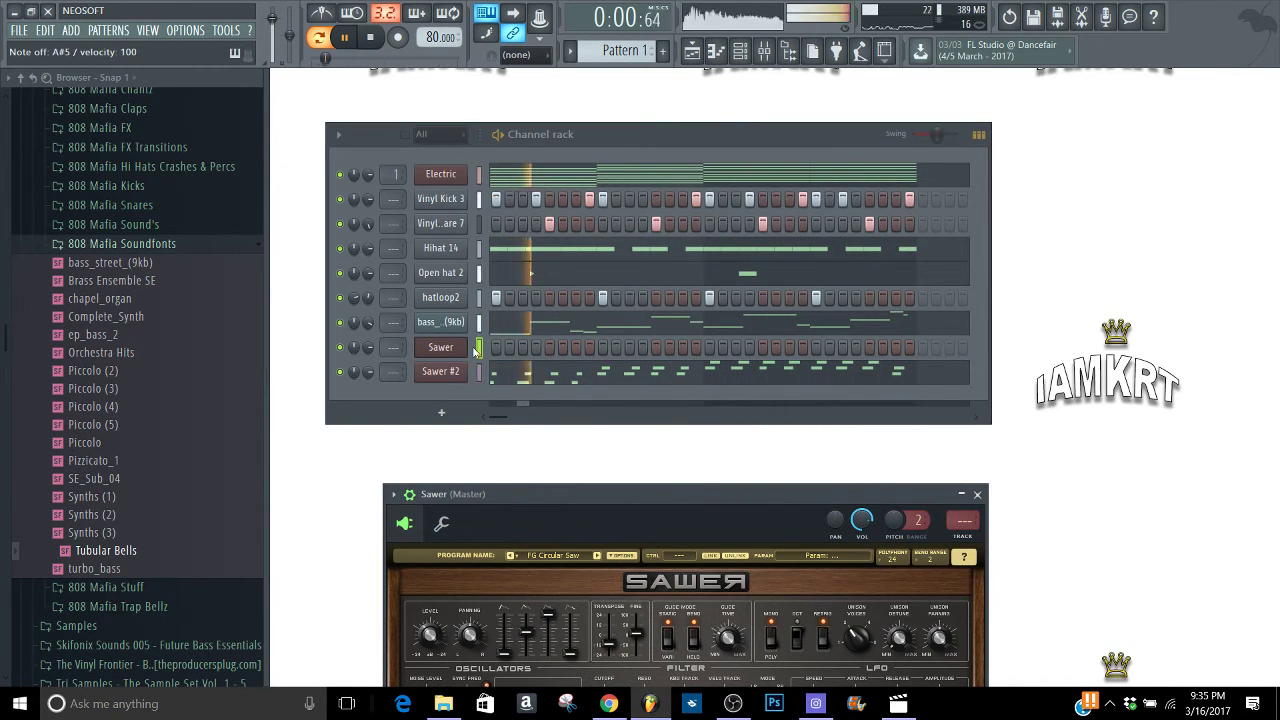
{"action": "key", "text": "h"}
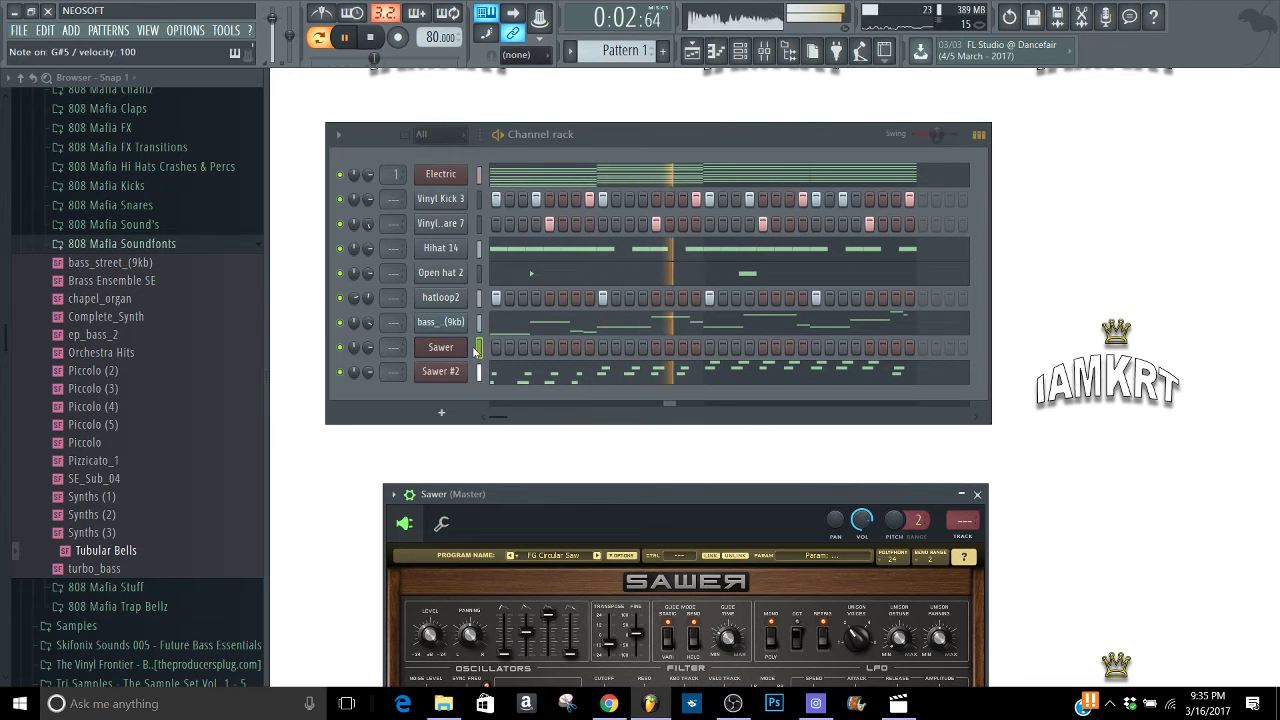
{"action": "key", "text": "l"}
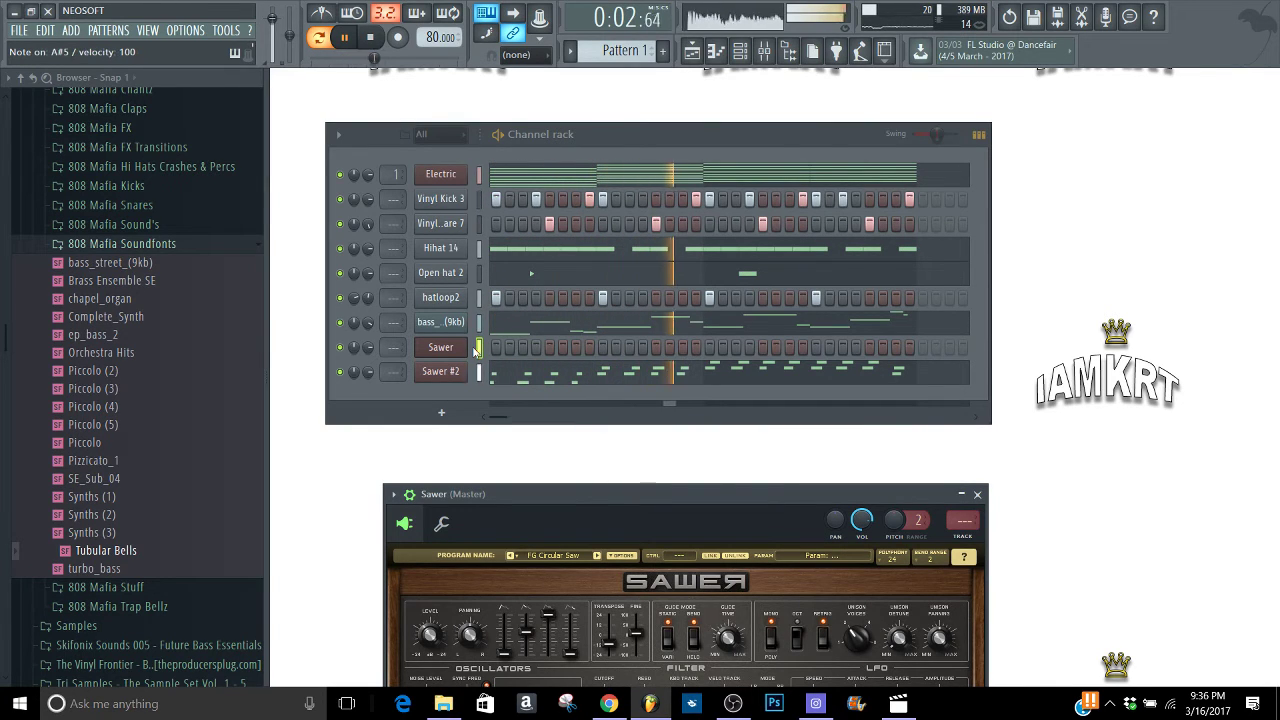
{"action": "key", "text": "space"}
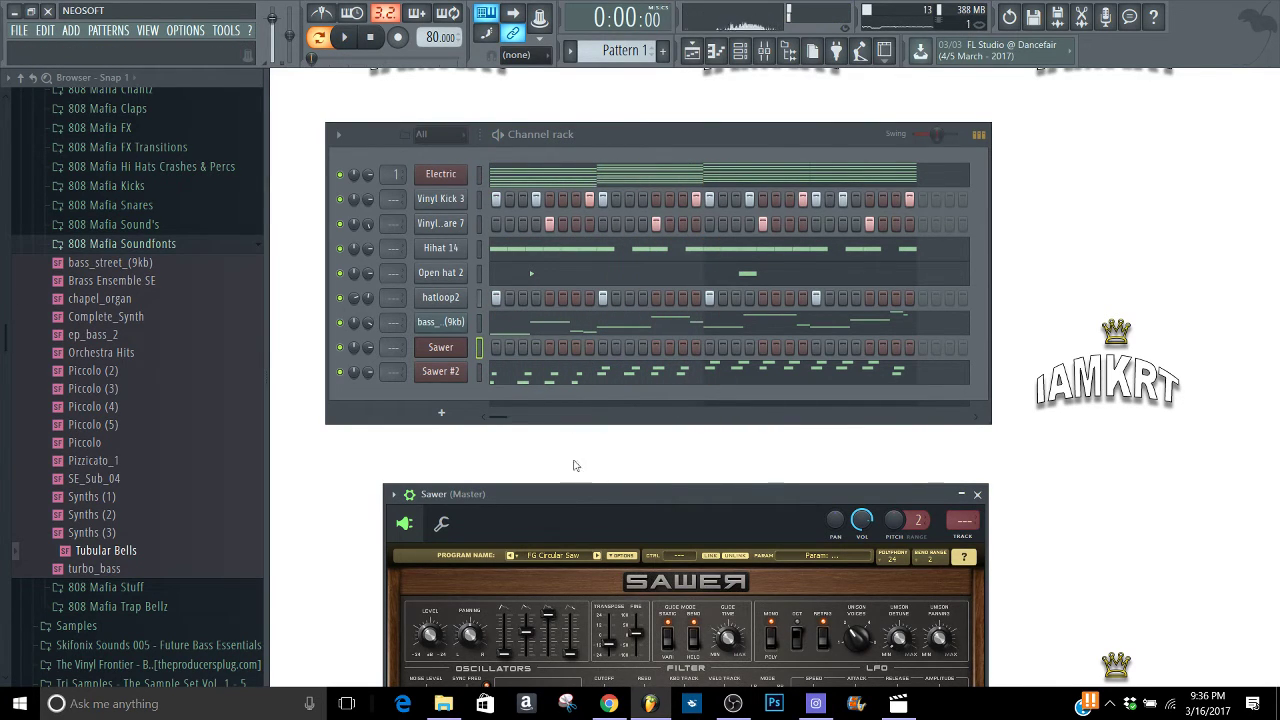
Examine the full chord progression of the Electric channel in the piano roll and play it with Pattern 1
{"action": "key", "text": "space"}
{"action": "key", "text": "space"}
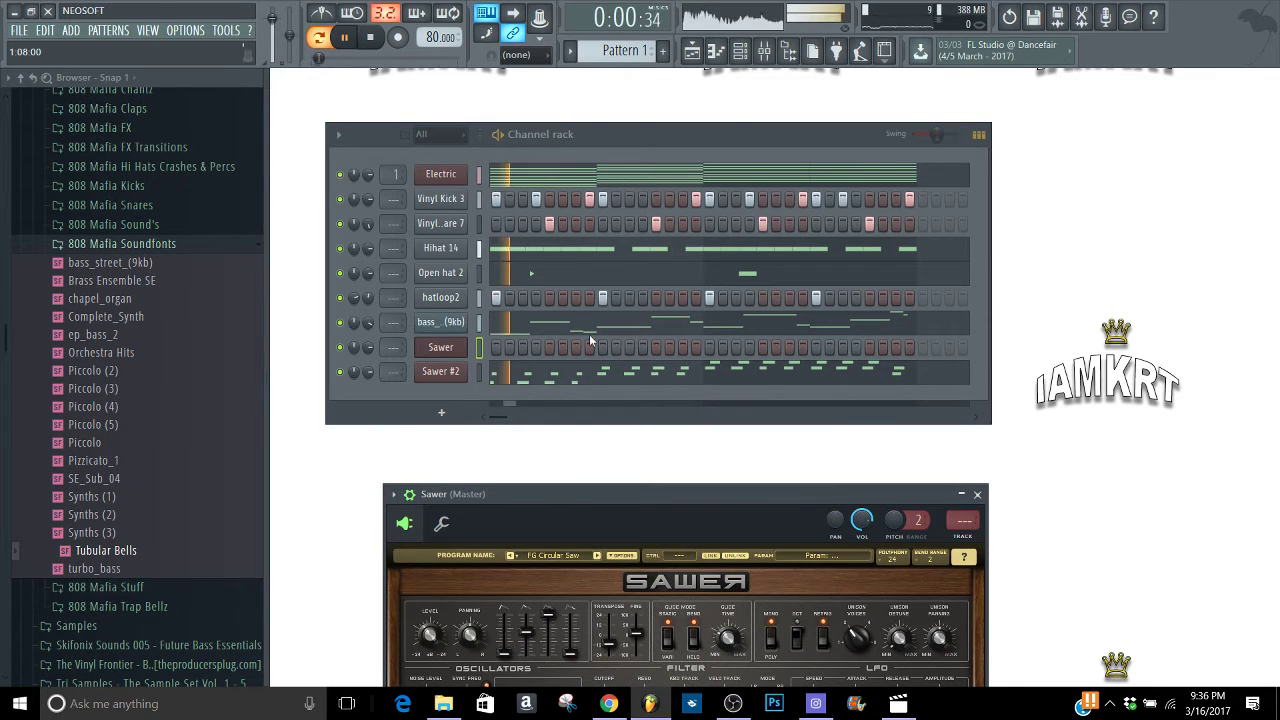
{"action": "left_click", "coordinate": [532, 176]}
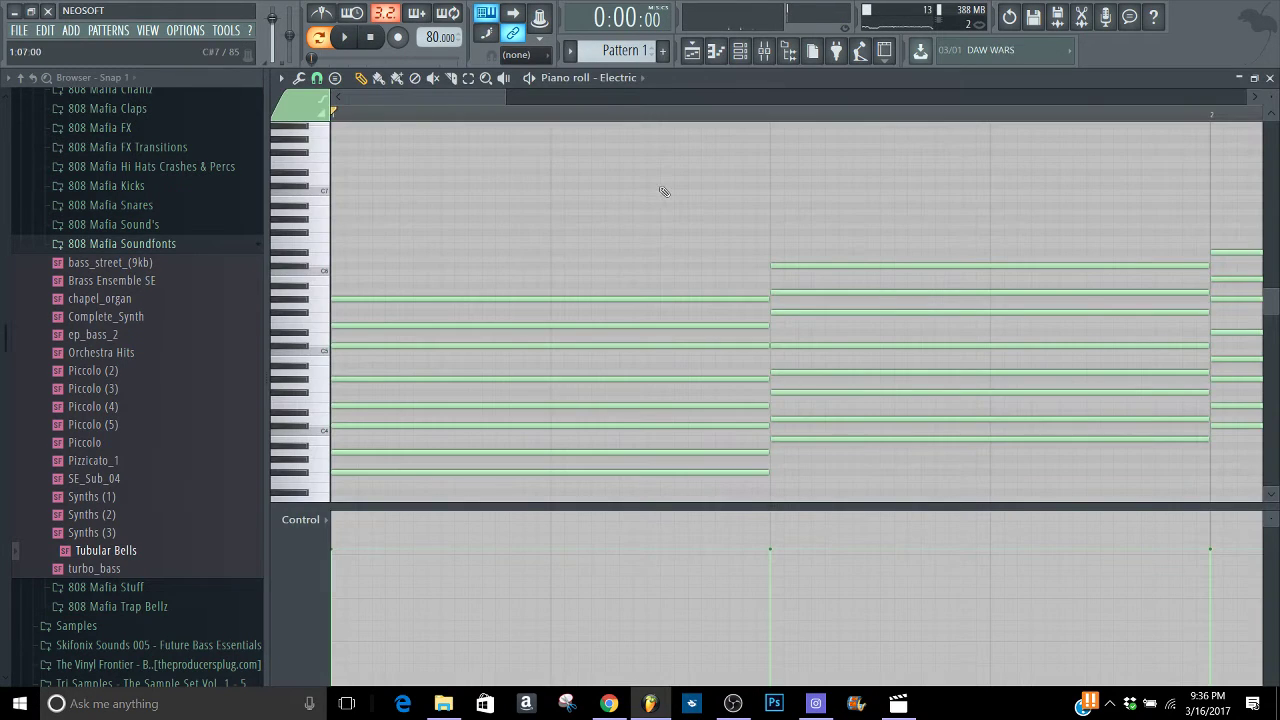
{"action": "left_click_drag", "start_coordinate": [502, 94], "coordinate": [813, 94]}
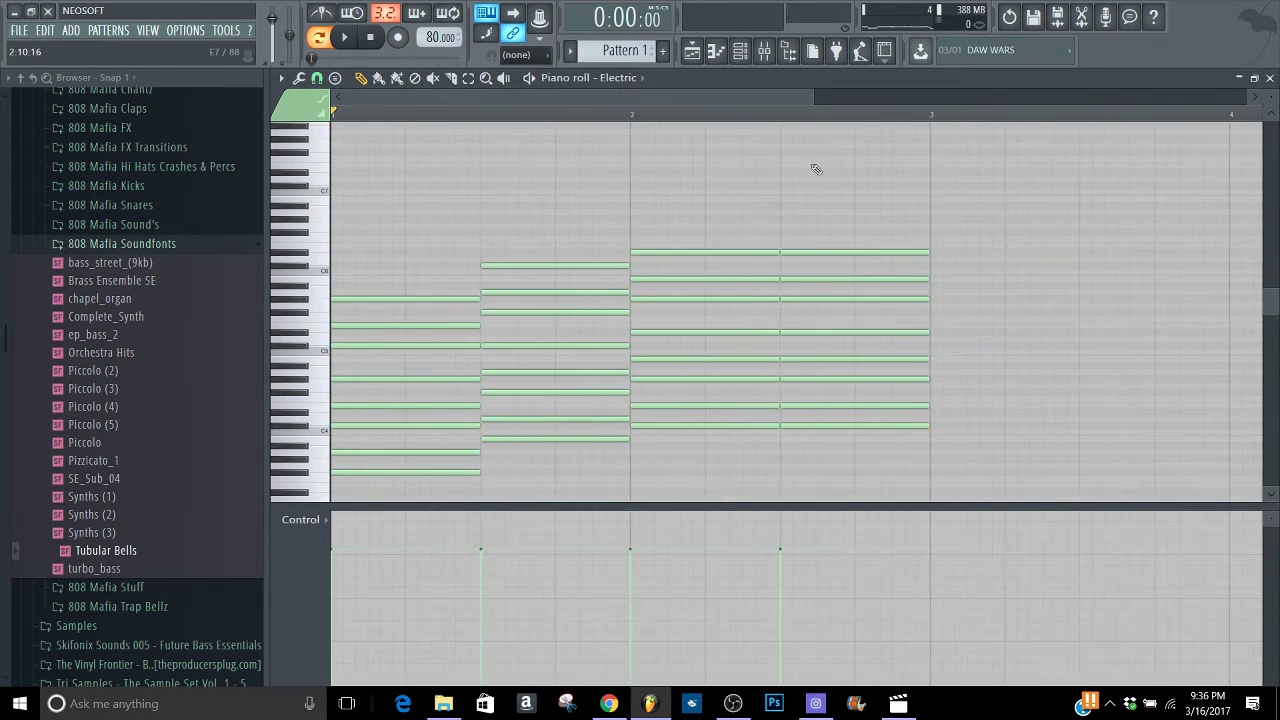
{"action": "scroll", "coordinate": [1270, 97], "scroll_direction": "down", "scroll_amount": 3}
{"action": "key", "text": "space"}
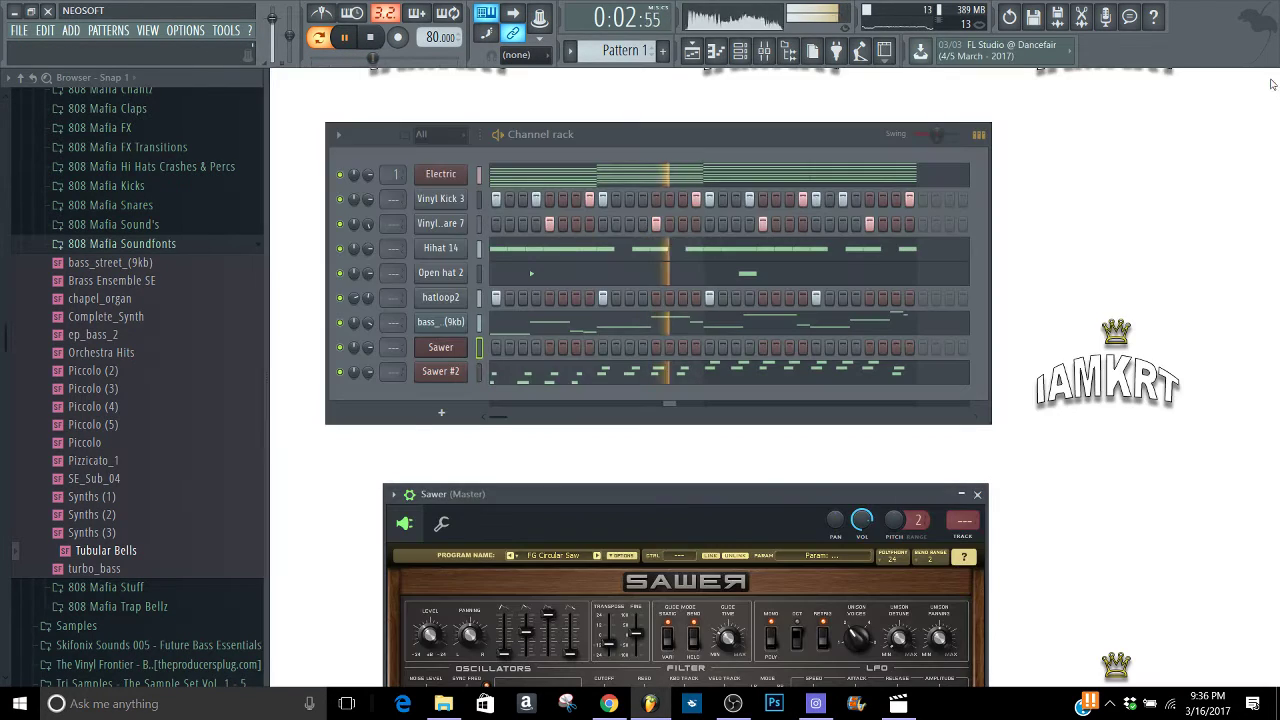
{"action": "left_click", "coordinate": [1270, 77]}
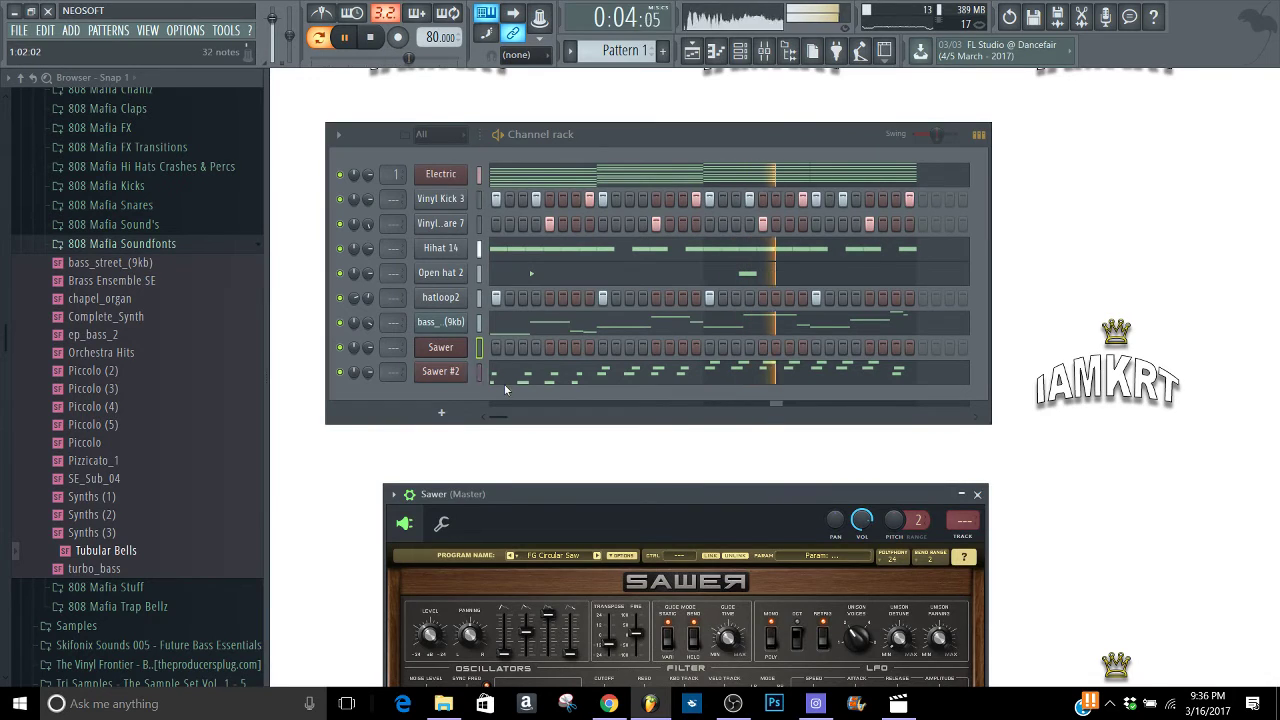
Compare the channel settings of Sawer, Sawer #2 and Vinyl Kick 3, including their time shift, and stop the pattern
{"action": "double_click", "coordinate": [446, 349]}
{"action": "left_click", "coordinate": [441, 523]}
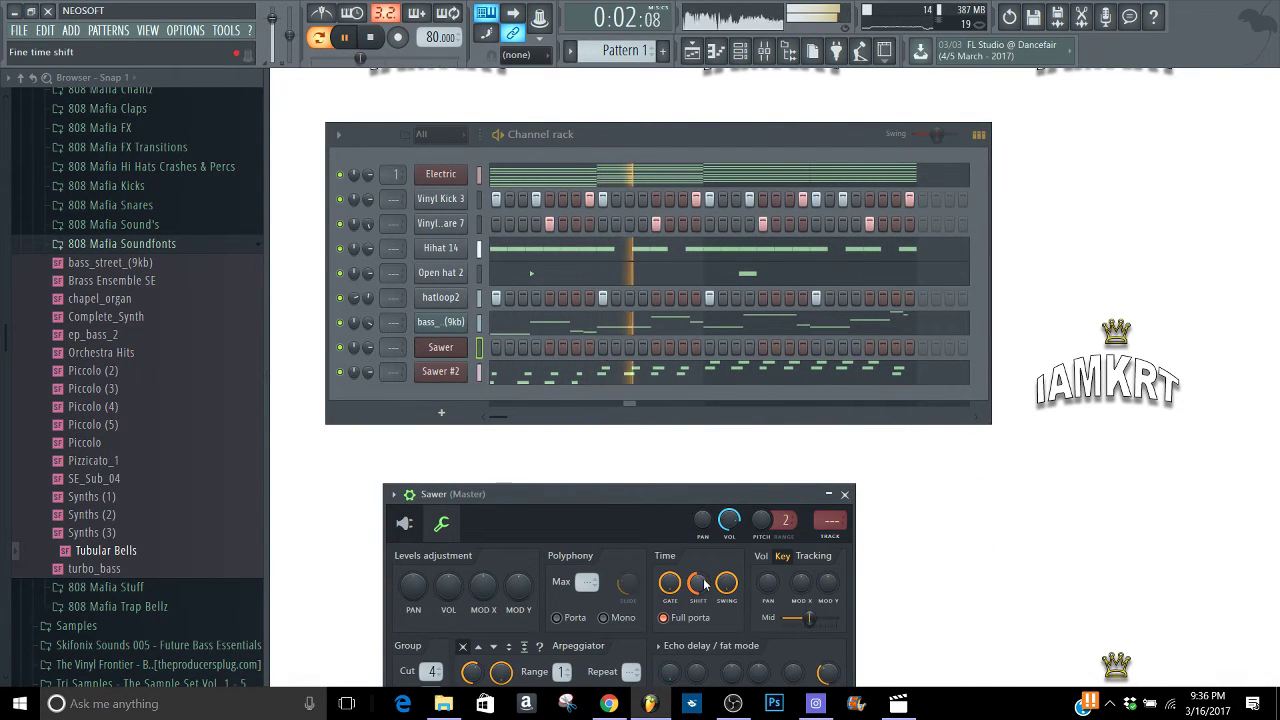
{"action": "left_click", "coordinate": [441, 373]}
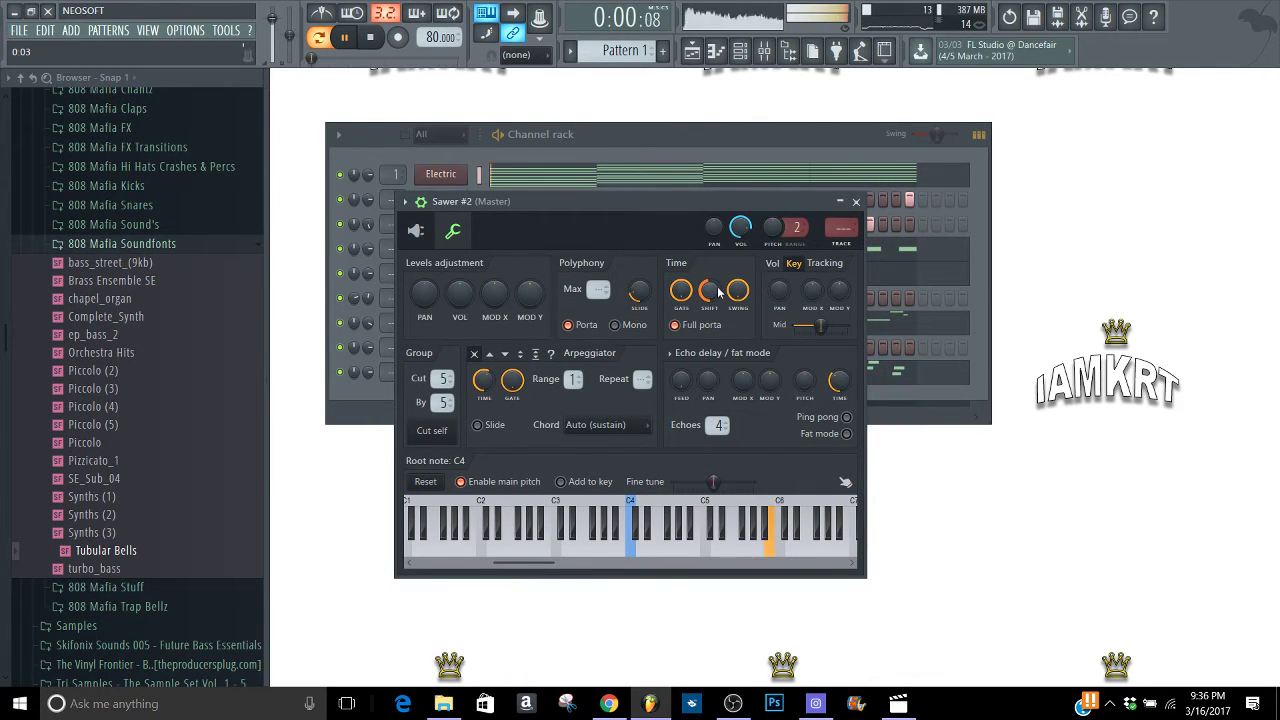
{"action": "left_click", "coordinate": [856, 202]}
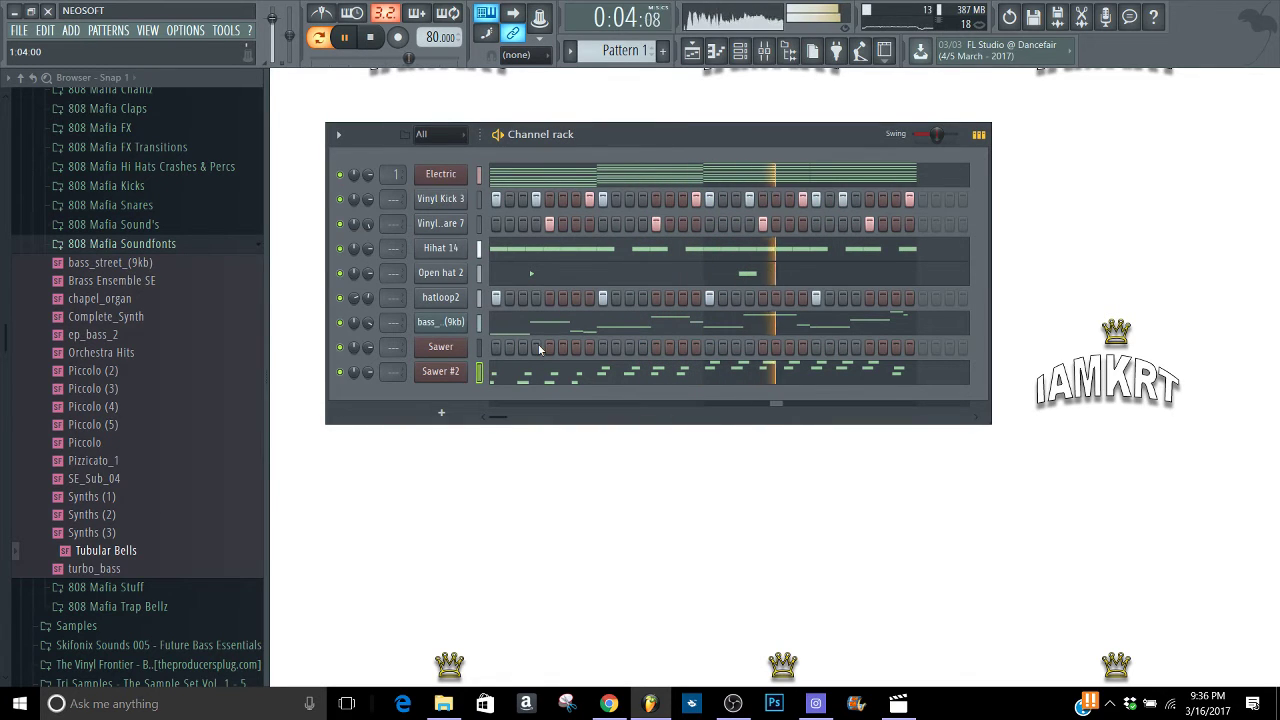
{"action": "key", "text": "space"}
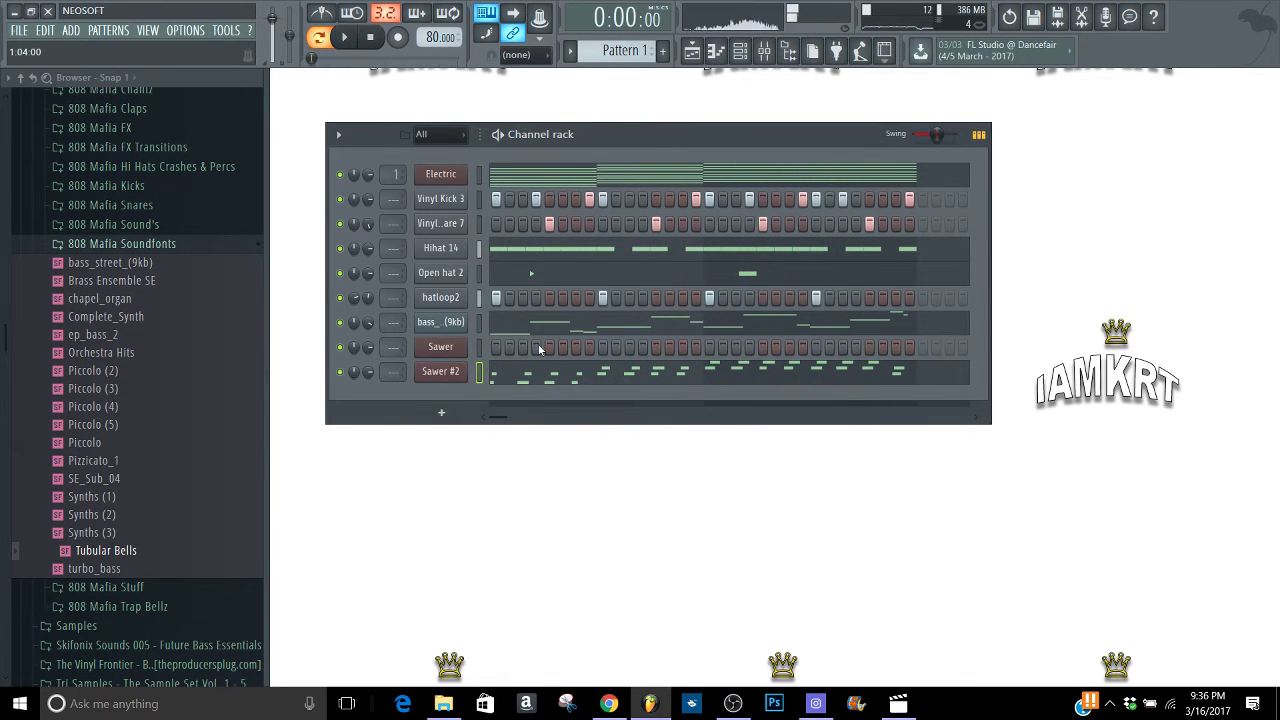
{"action": "left_click", "coordinate": [446, 200]}
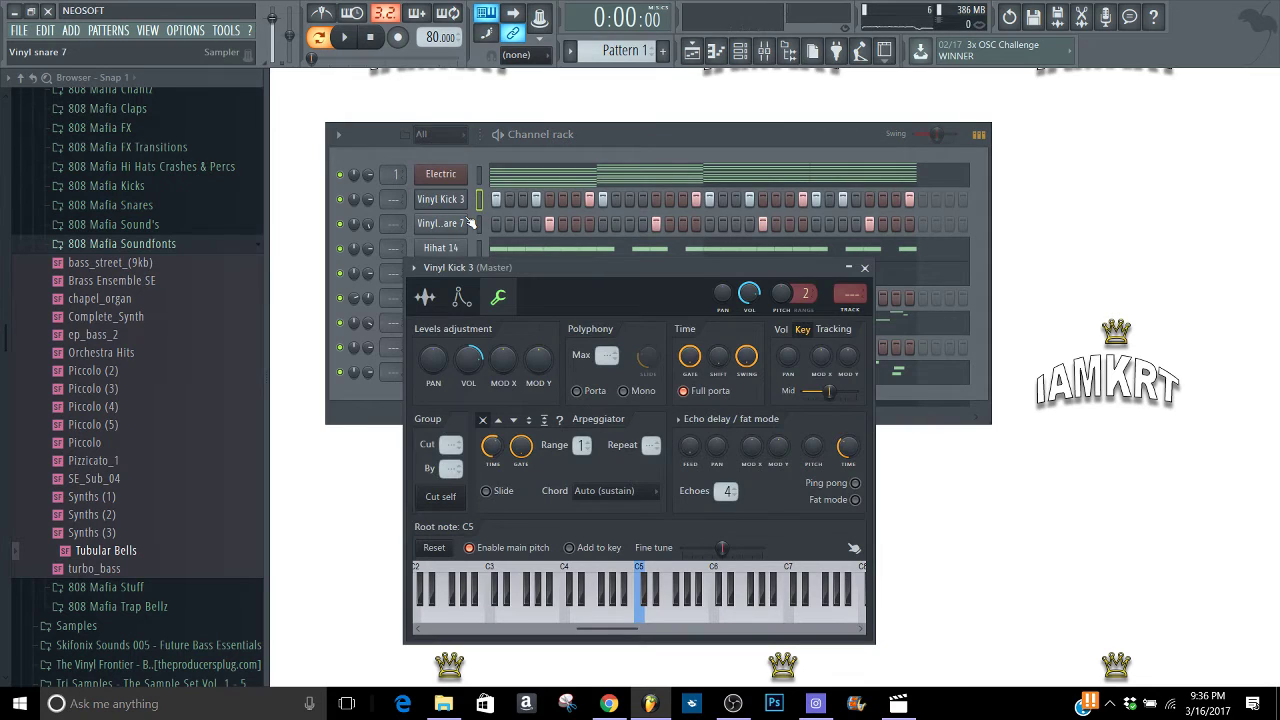
{"action": "left_click", "coordinate": [478, 224]}
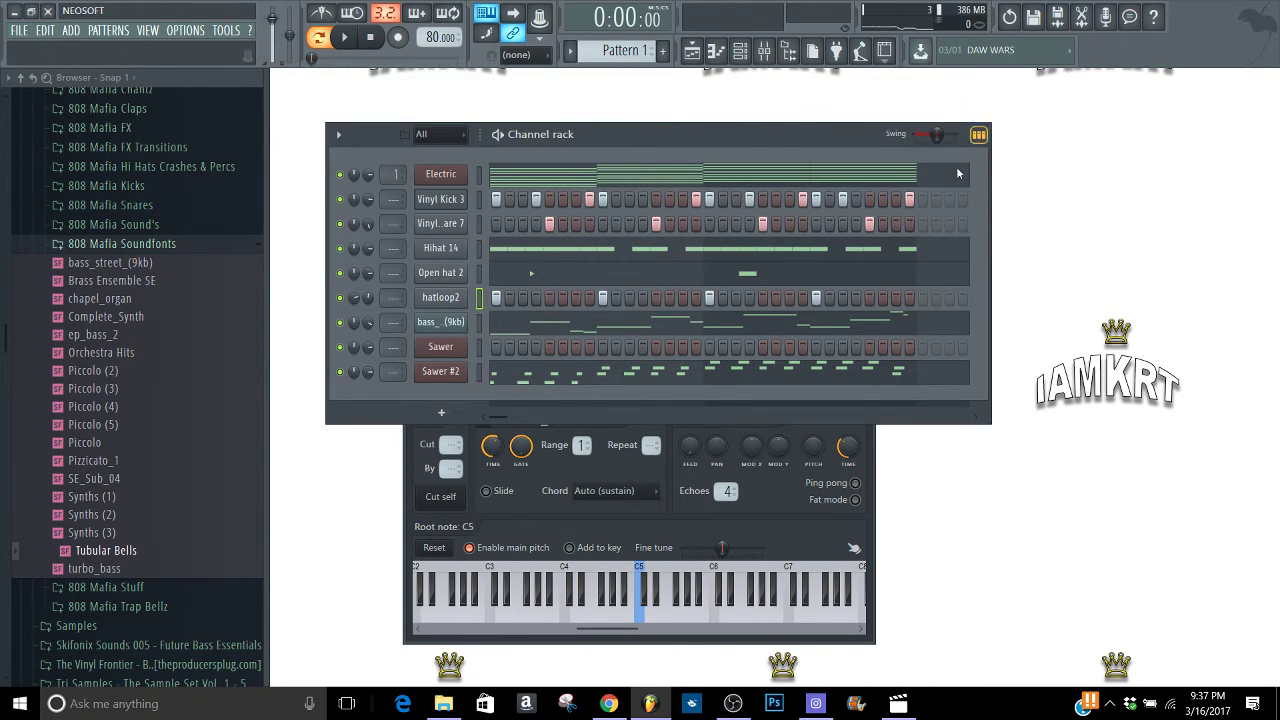
Show the channels as piano roll notes and lengthen the last hatloop2 C5 note so it ends at bar 3
{"action": "left_click", "coordinate": [978, 134]}
{"action": "left_click", "coordinate": [813, 308]}
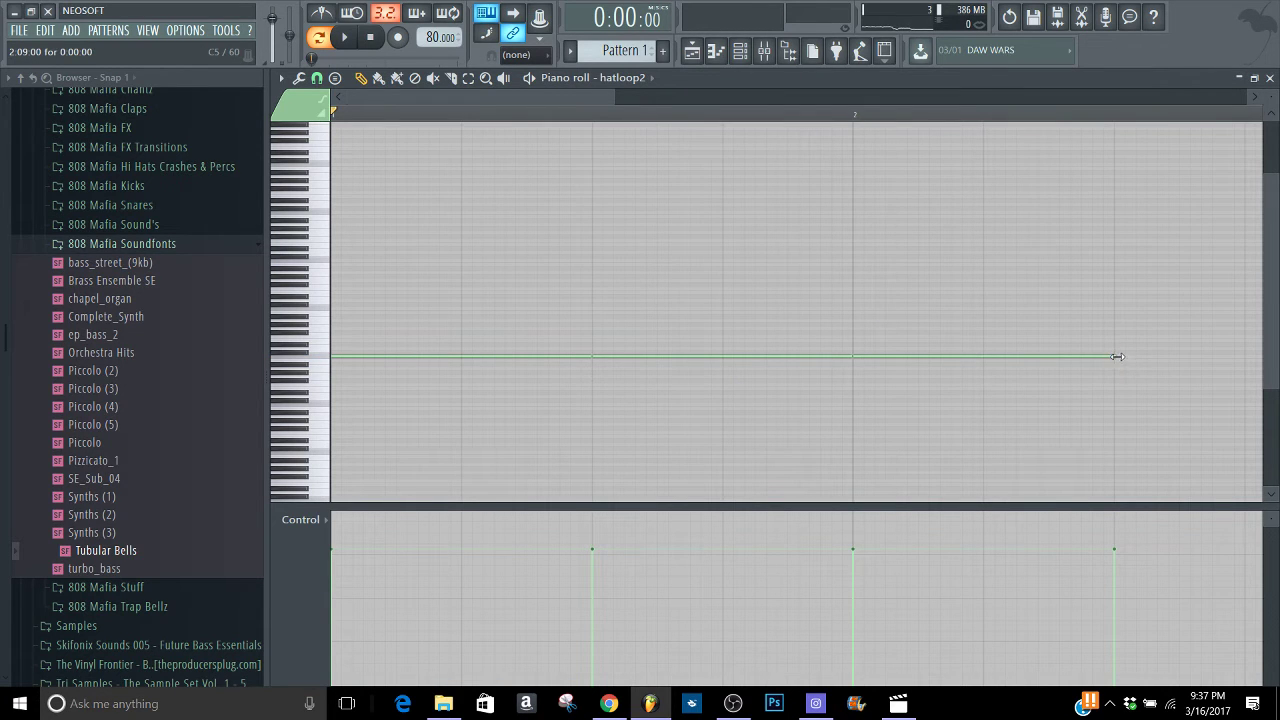
{"action": "left_click_drag", "start_coordinate": [1215, 357], "coordinate": [1150, 371]}
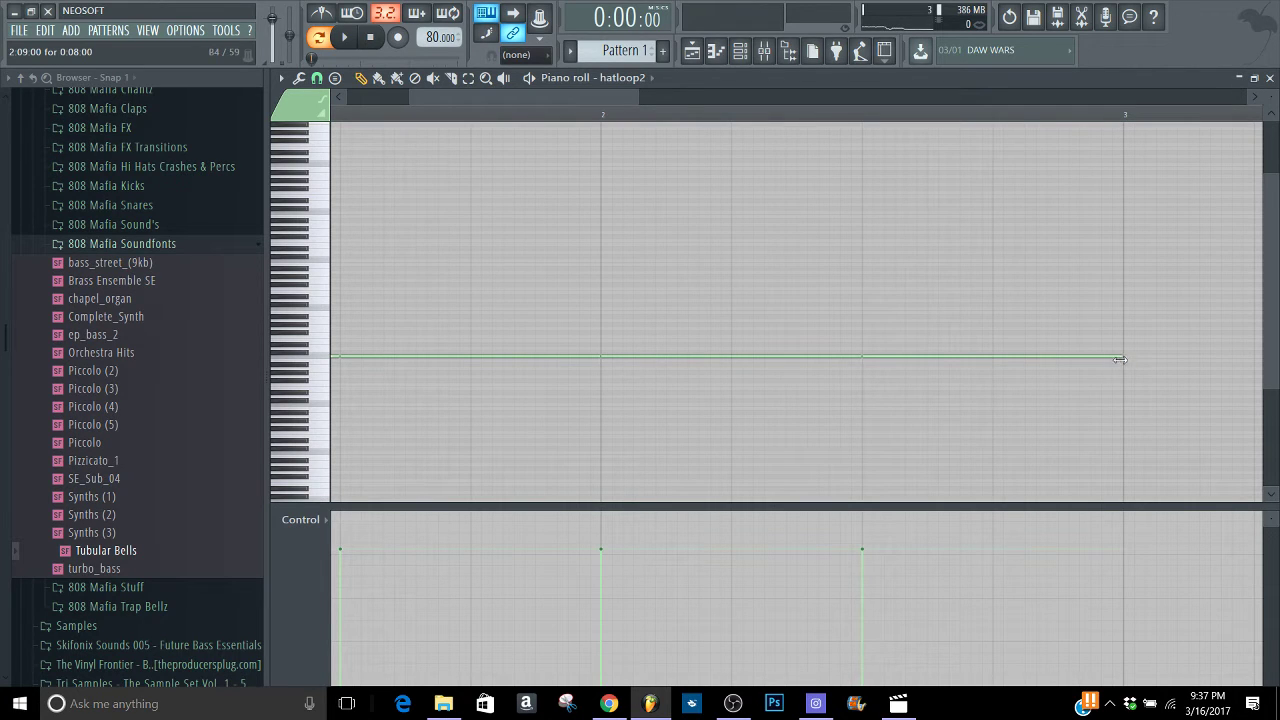
{"action": "left_click", "coordinate": [1270, 79]}
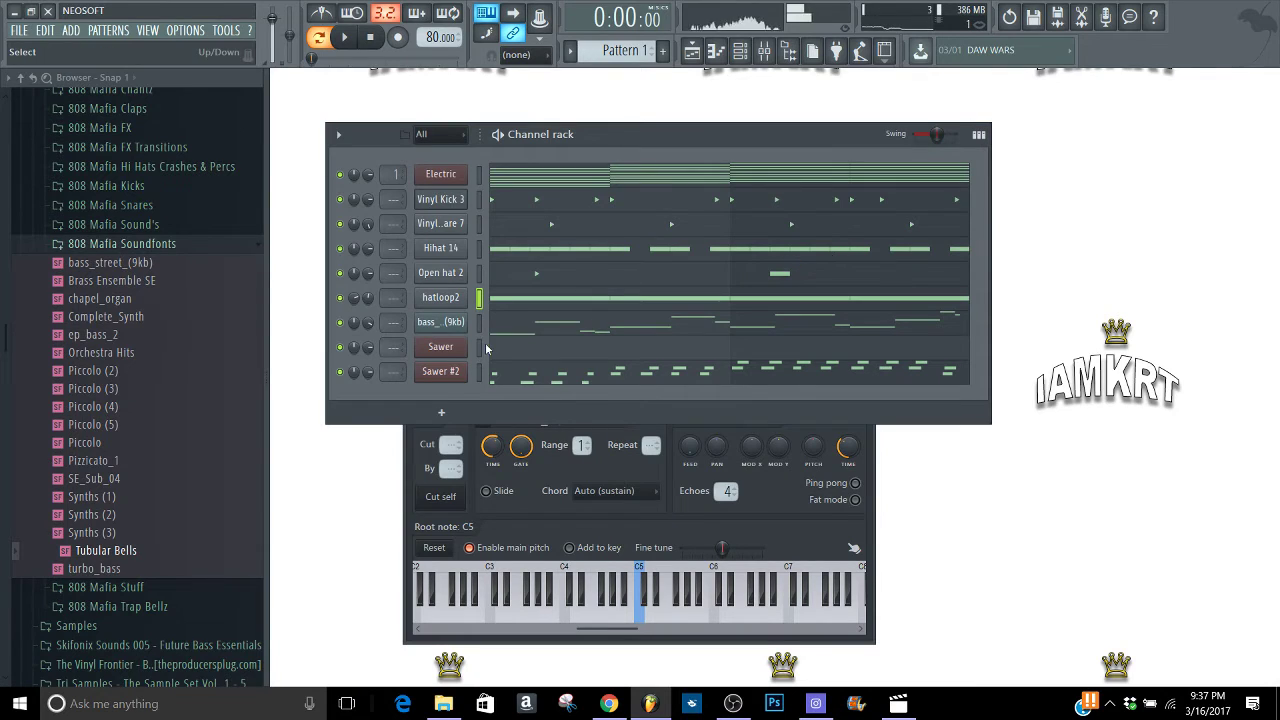
Review hatloop2's miscellaneous settings and volume envelope, and close its channel window
{"action": "left_click", "coordinate": [457, 302]}
{"action": "left_click", "coordinate": [397, 233]}
{"action": "left_click", "coordinate": [434, 233]}
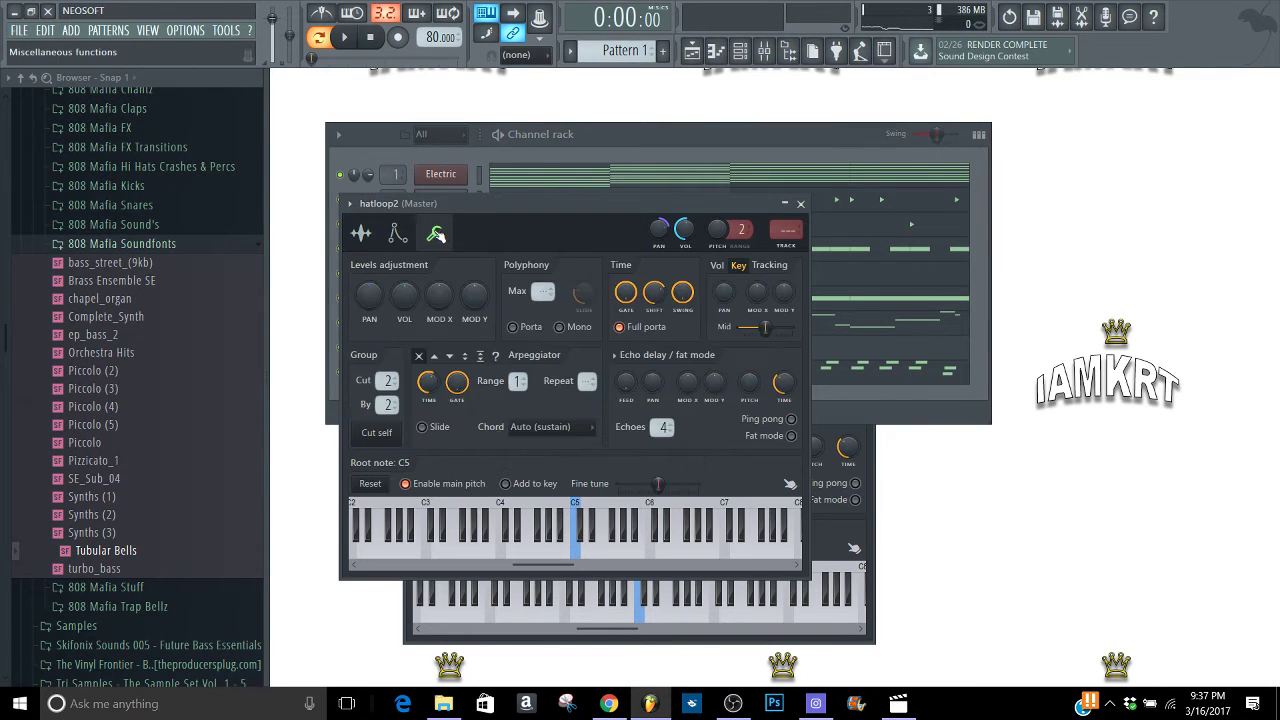
{"action": "left_click", "coordinate": [397, 233]}
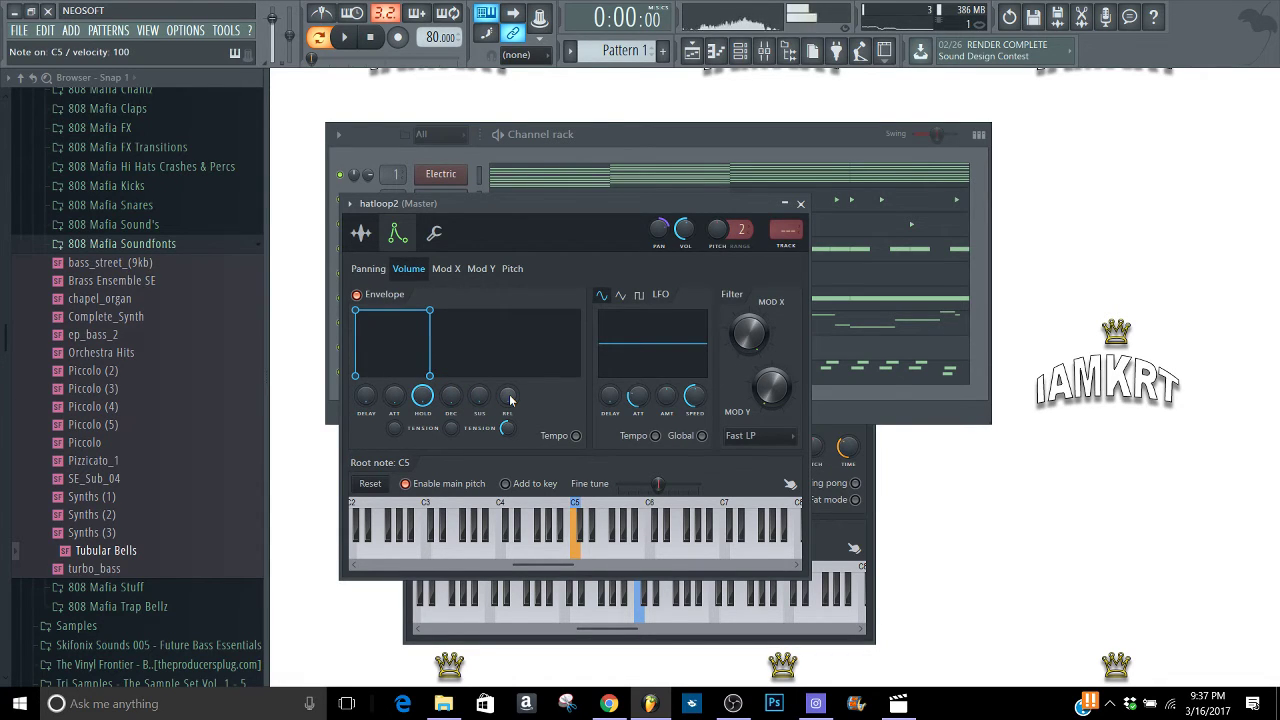
{"action": "left_click", "coordinate": [800, 204]}
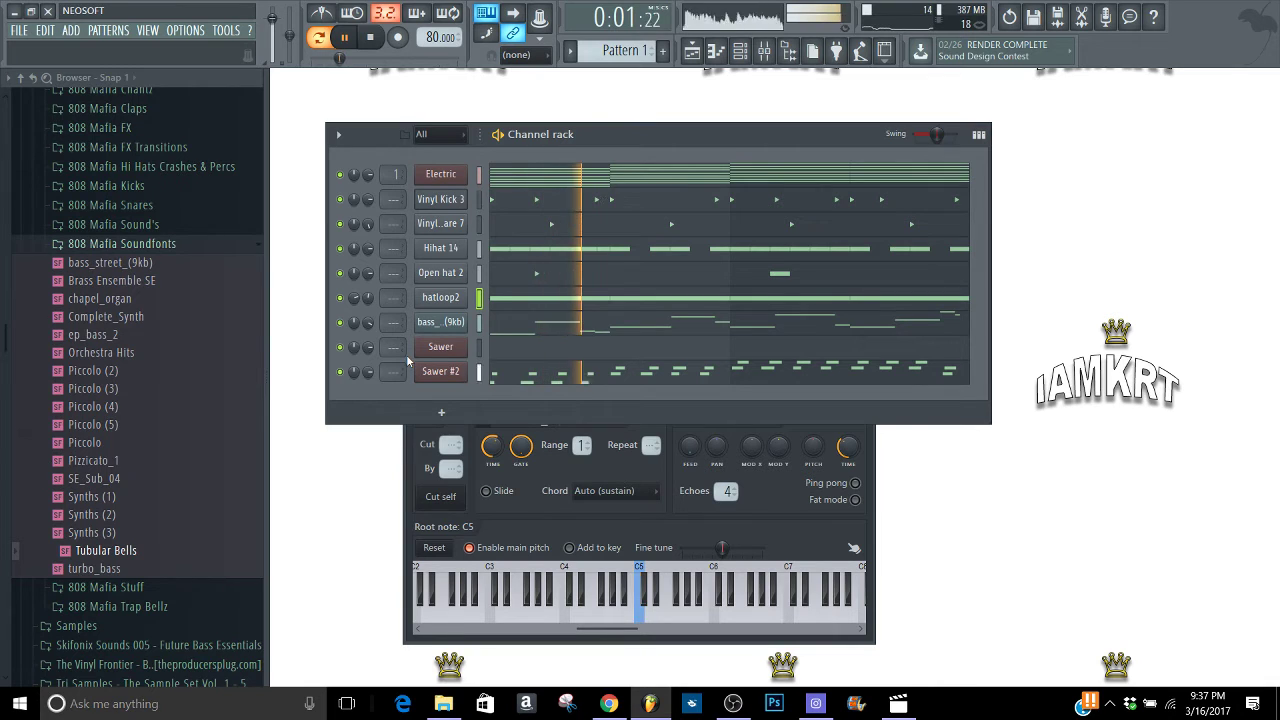
{"action": "left_click", "coordinate": [448, 135]}
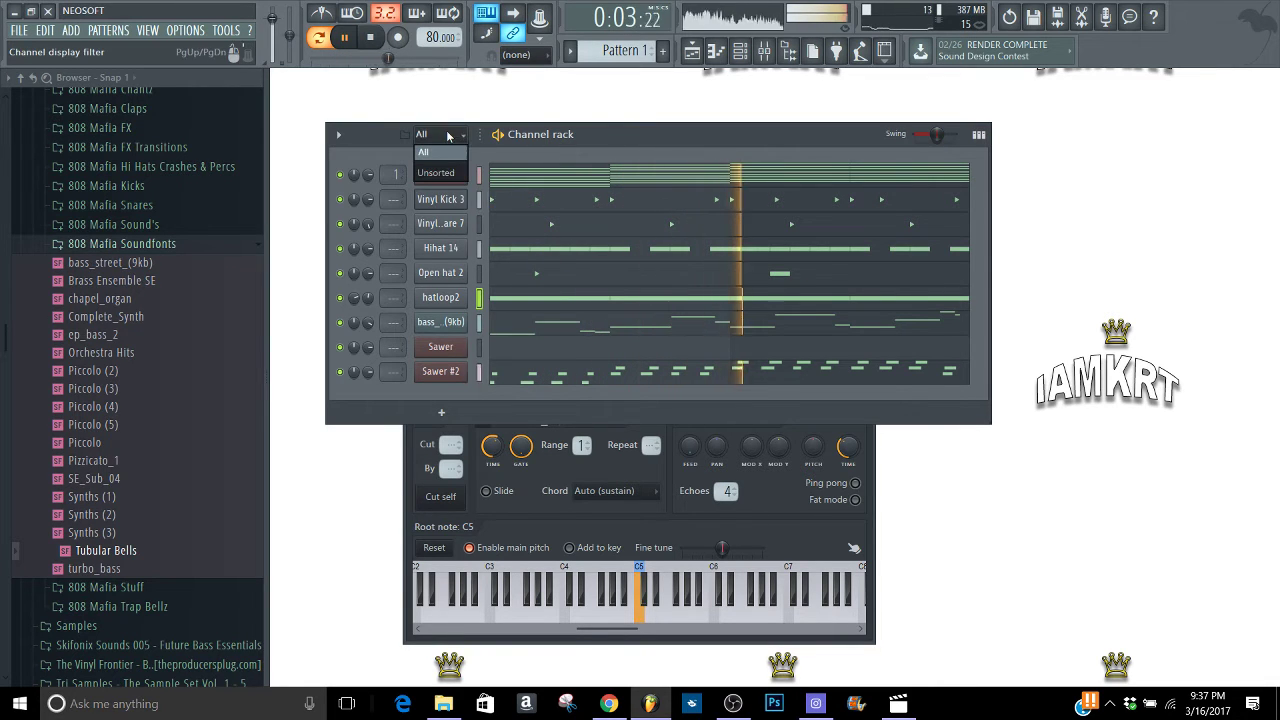
{"action": "left_click", "coordinate": [738, 704]}
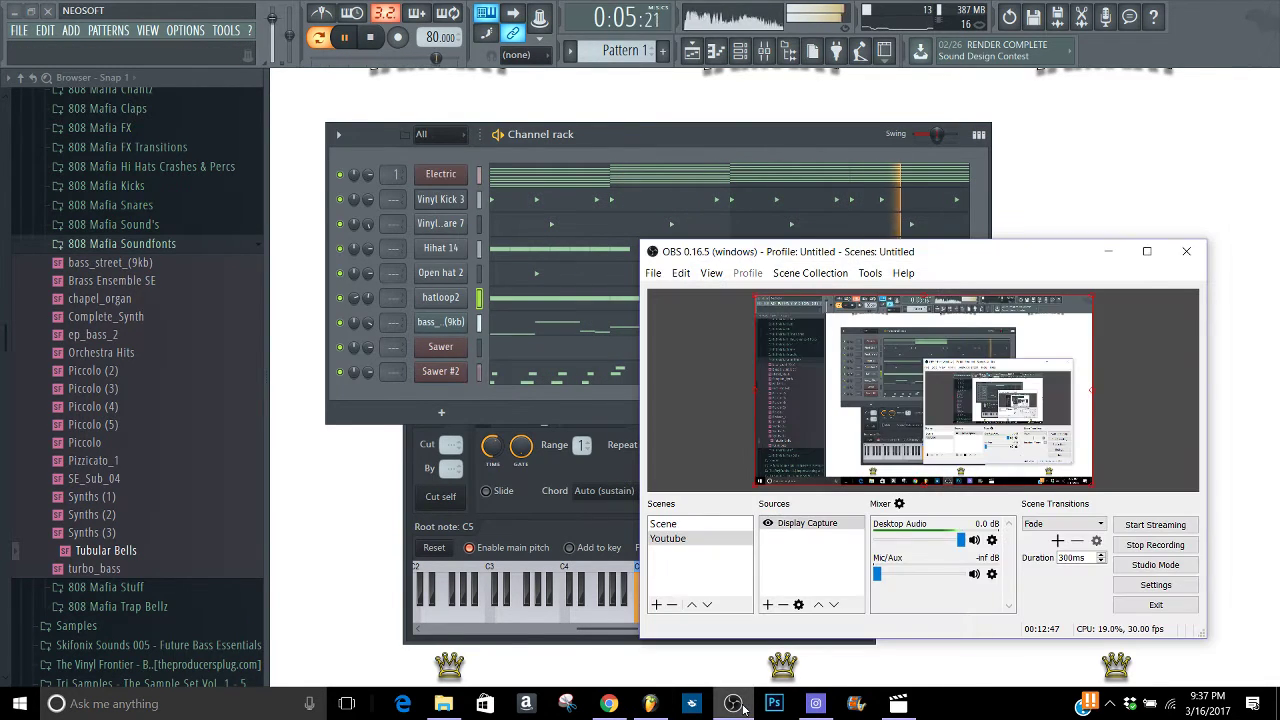
{"action": "left_click", "coordinate": [738, 704]}
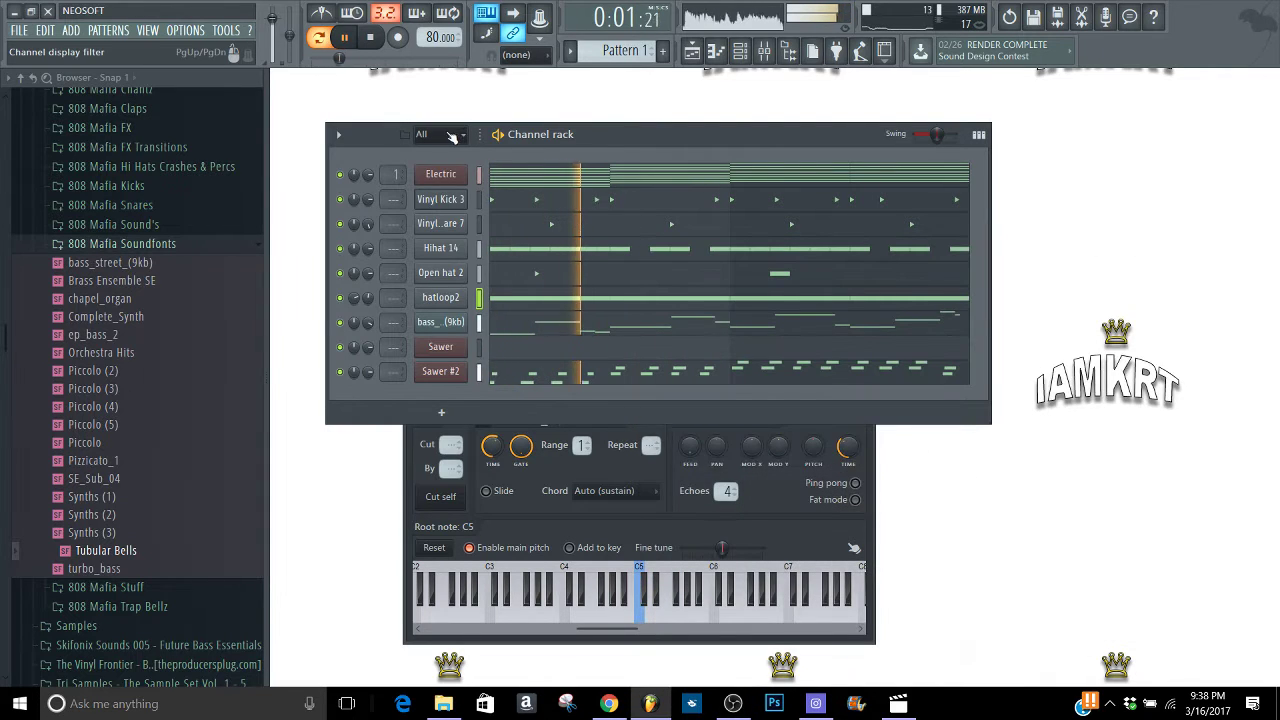
{"action": "left_click", "coordinate": [440, 135]}
{"action": "left_click", "coordinate": [428, 152]}
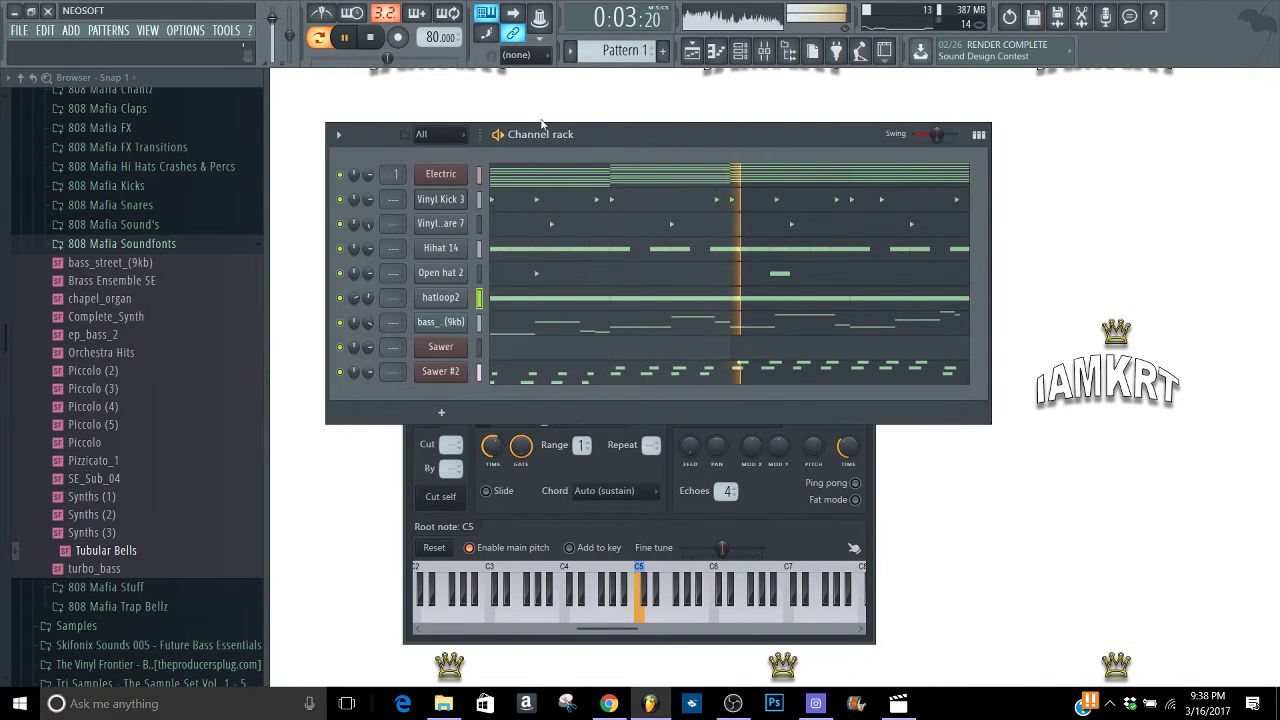
Rename the first Sawer channel as "main bih"
{"action": "left_click", "coordinate": [570, 52]}
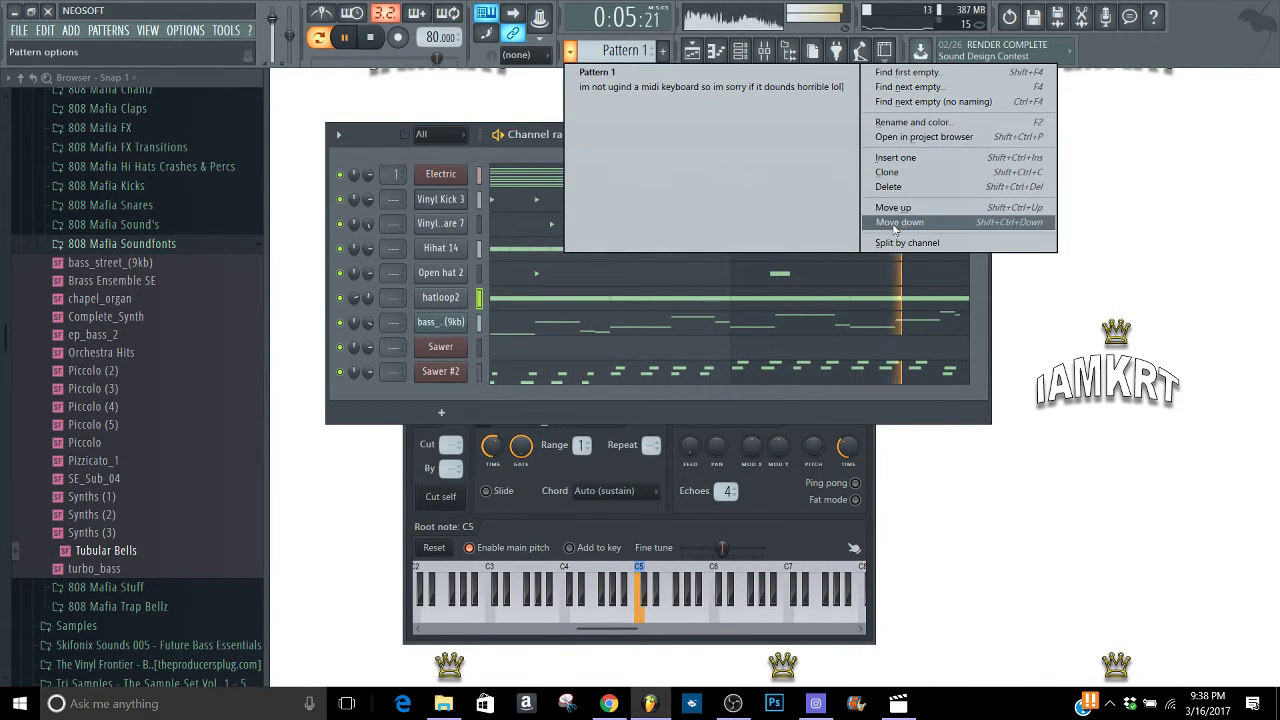
{"action": "right_click", "coordinate": [441, 350]}
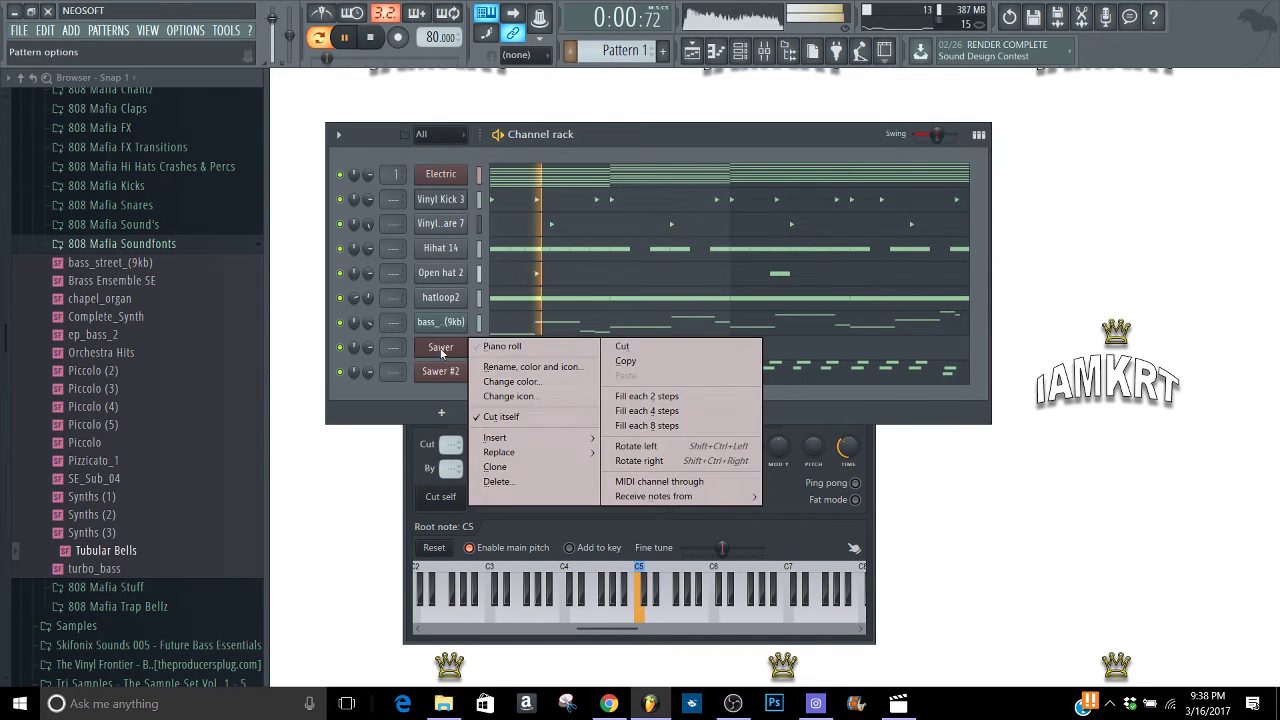
{"action": "left_click", "coordinate": [520, 366]}
{"action": "type", "text": "mqin bi"}
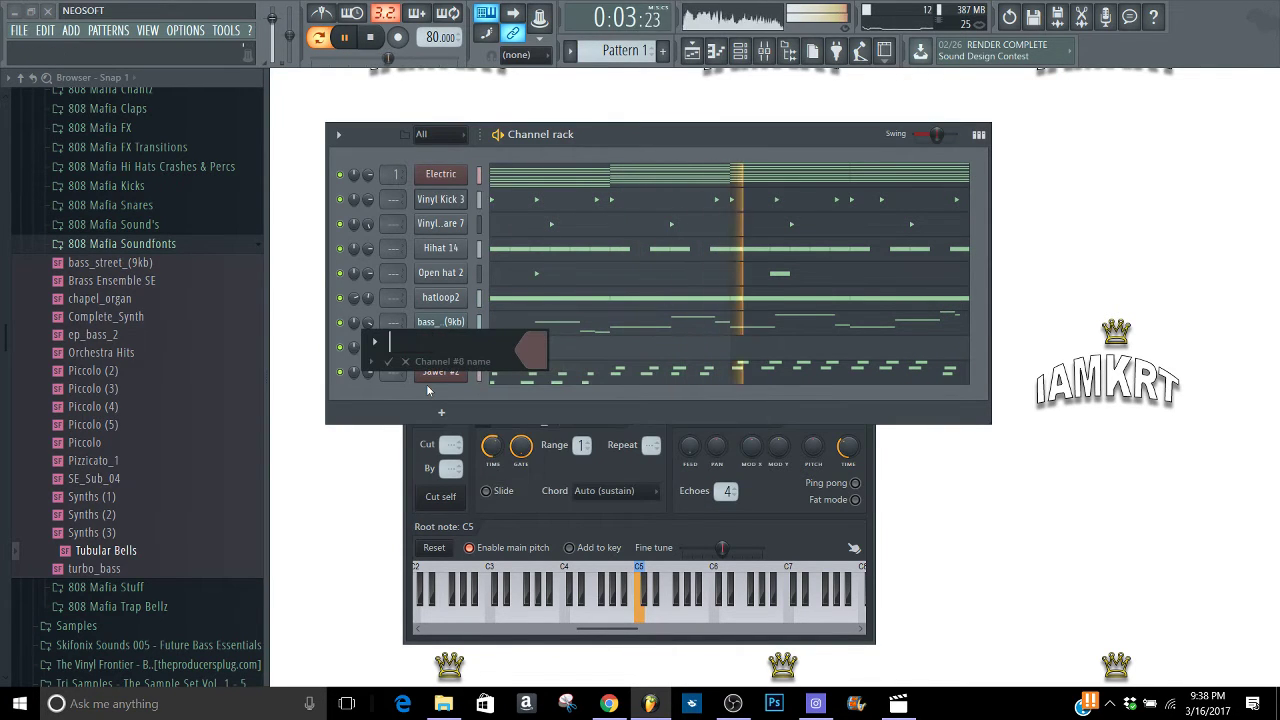
{"action": "type", "text": "h"}
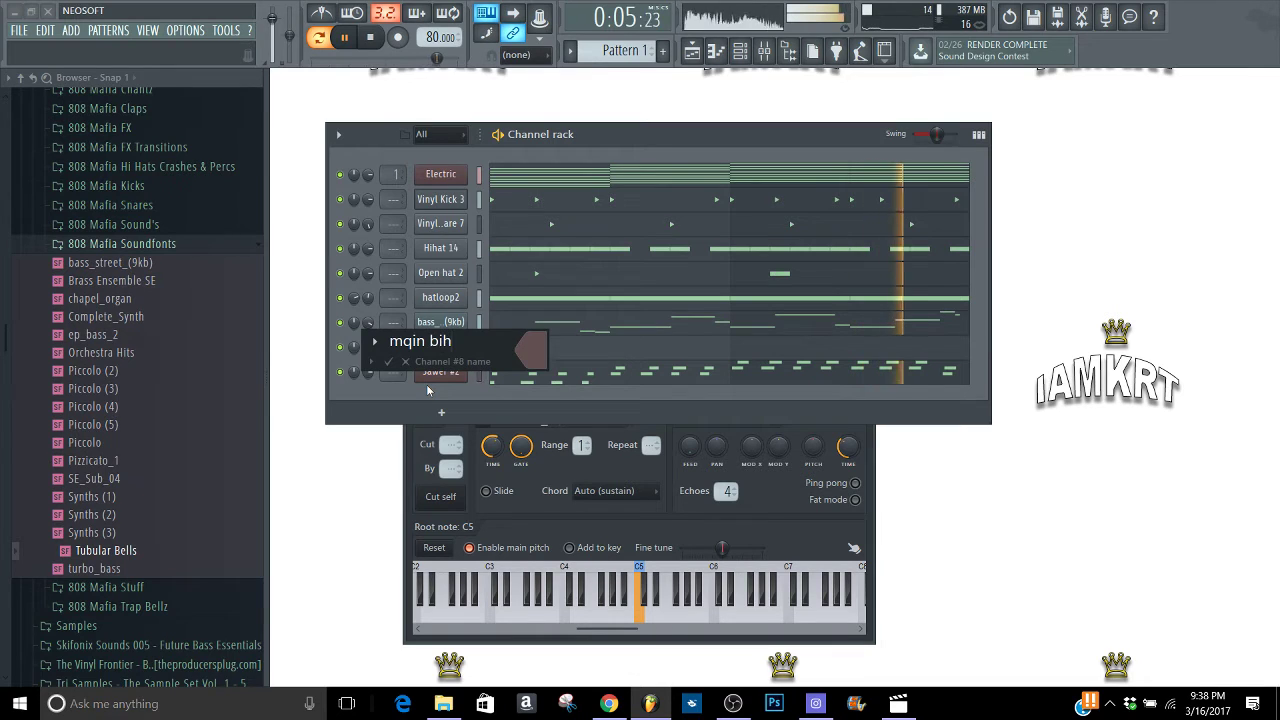
{"action": "key", "text": "BackSpace"}
{"action": "key", "text": "BackSpace"}
{"action": "key", "text": "BackSpace"}
{"action": "key", "text": "BackSpace"}
{"action": "key", "text": "BackSpace"}
{"action": "key", "text": "BackSpace"}
{"action": "key", "text": "BackSpace"}
{"action": "type", "text": "ain bih"}
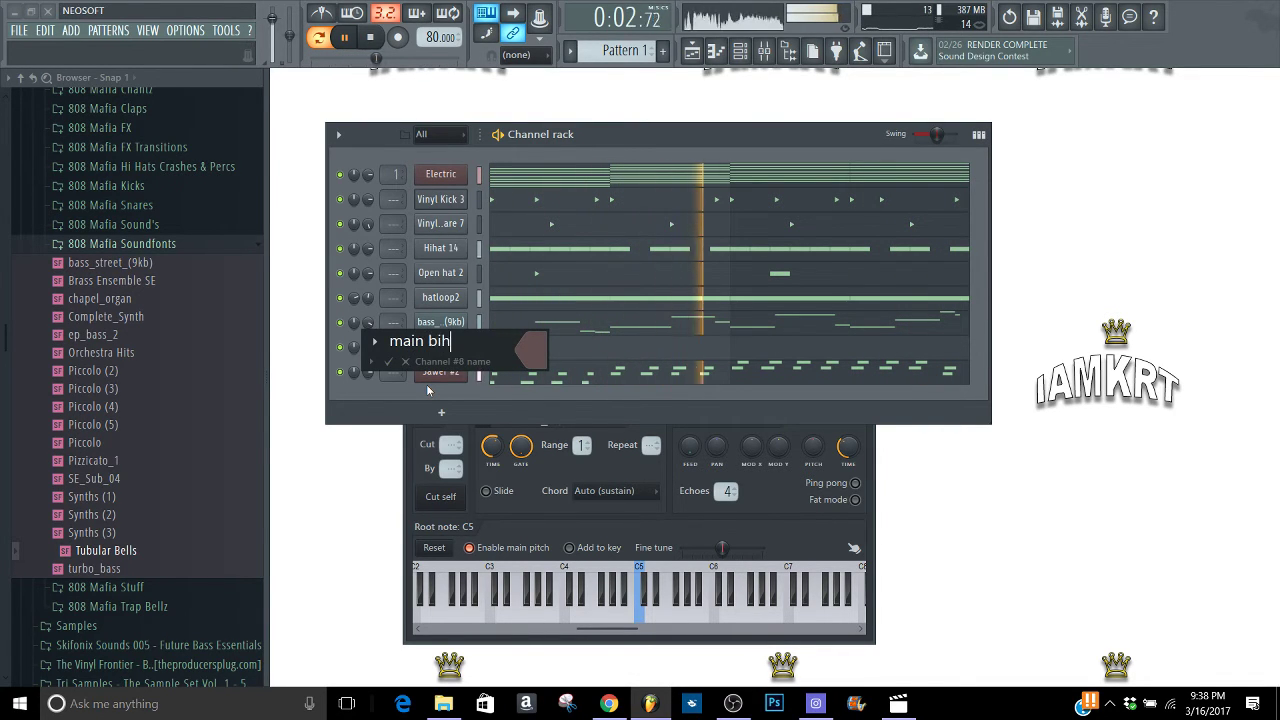
{"action": "key", "text": "Return"}
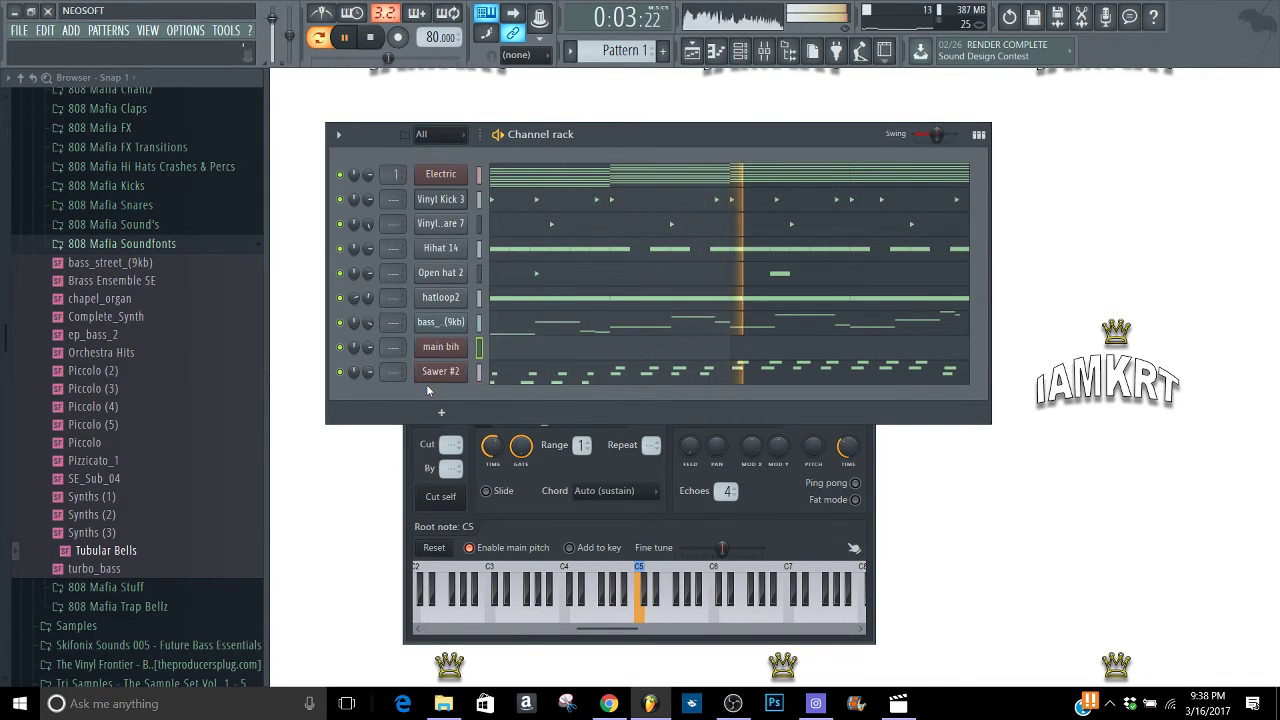
Rename the Sawer #2 channel as "background bih"
{"action": "right_click", "coordinate": [437, 375]}
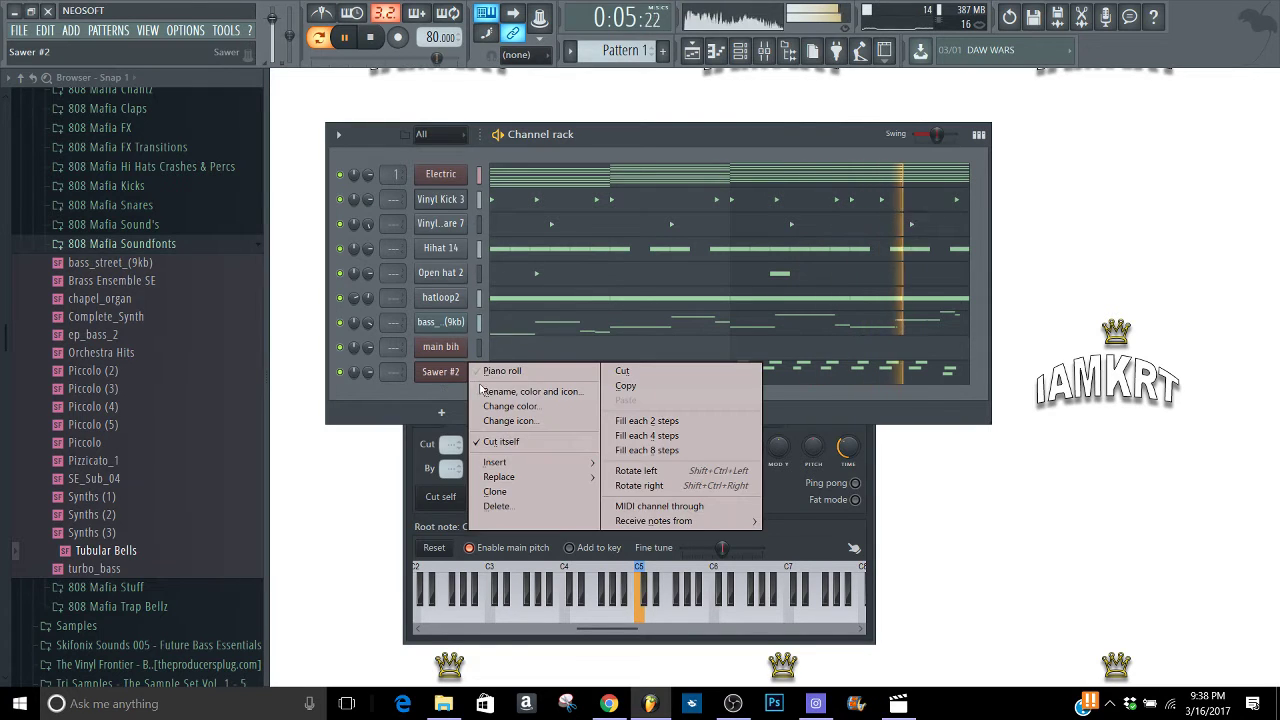
{"action": "left_click", "coordinate": [483, 392]}
{"action": "type", "text": "ba"}
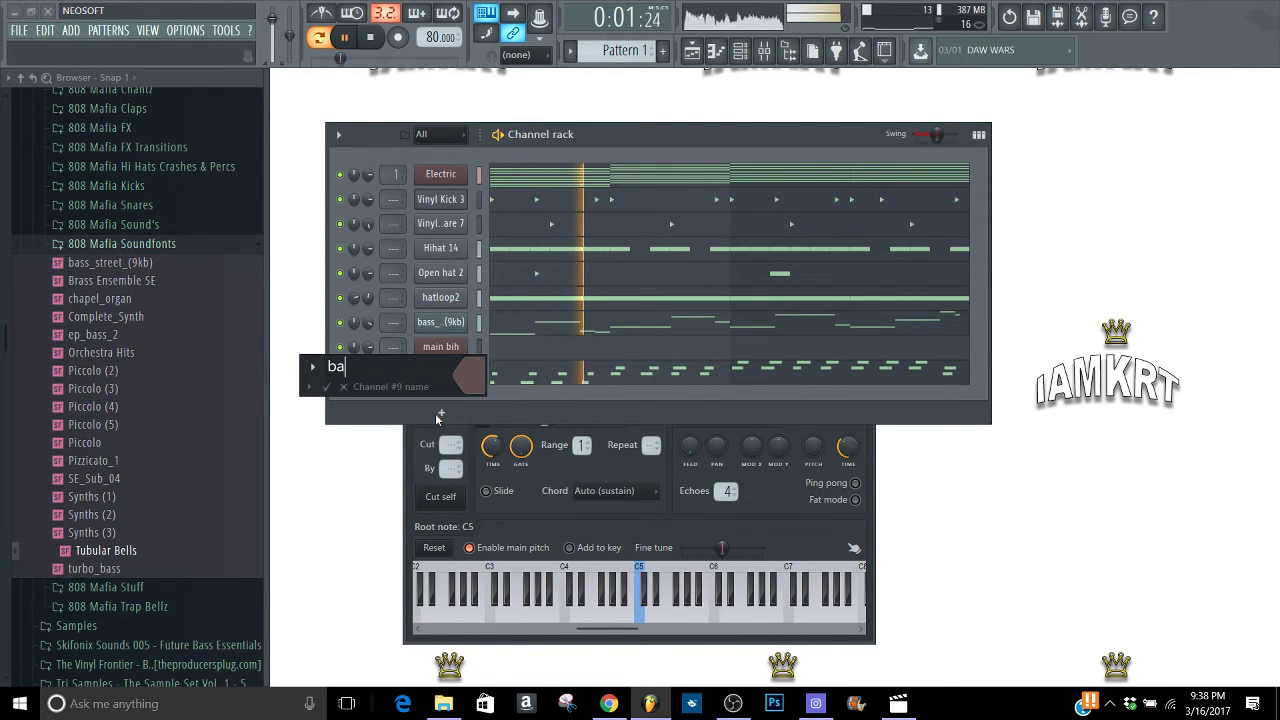
{"action": "type", "text": "ckgrou"}
{"action": "type", "text": "nd b"}
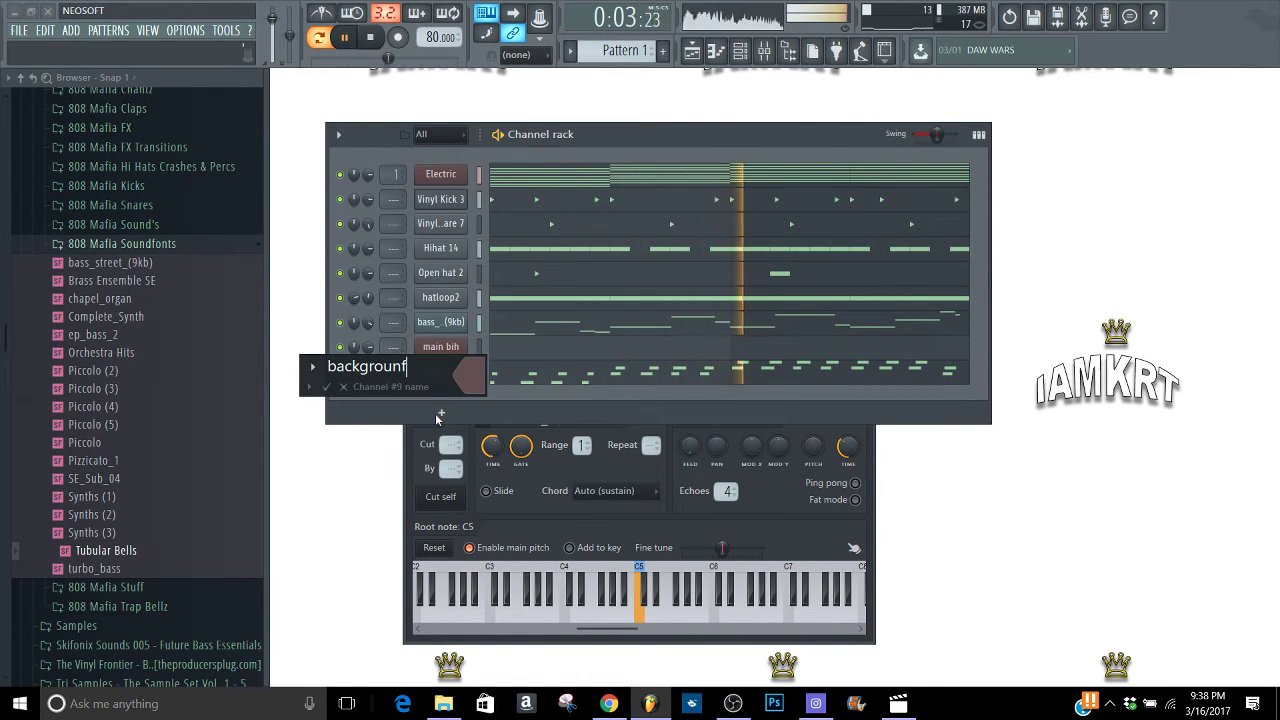
{"action": "type", "text": "ih"}
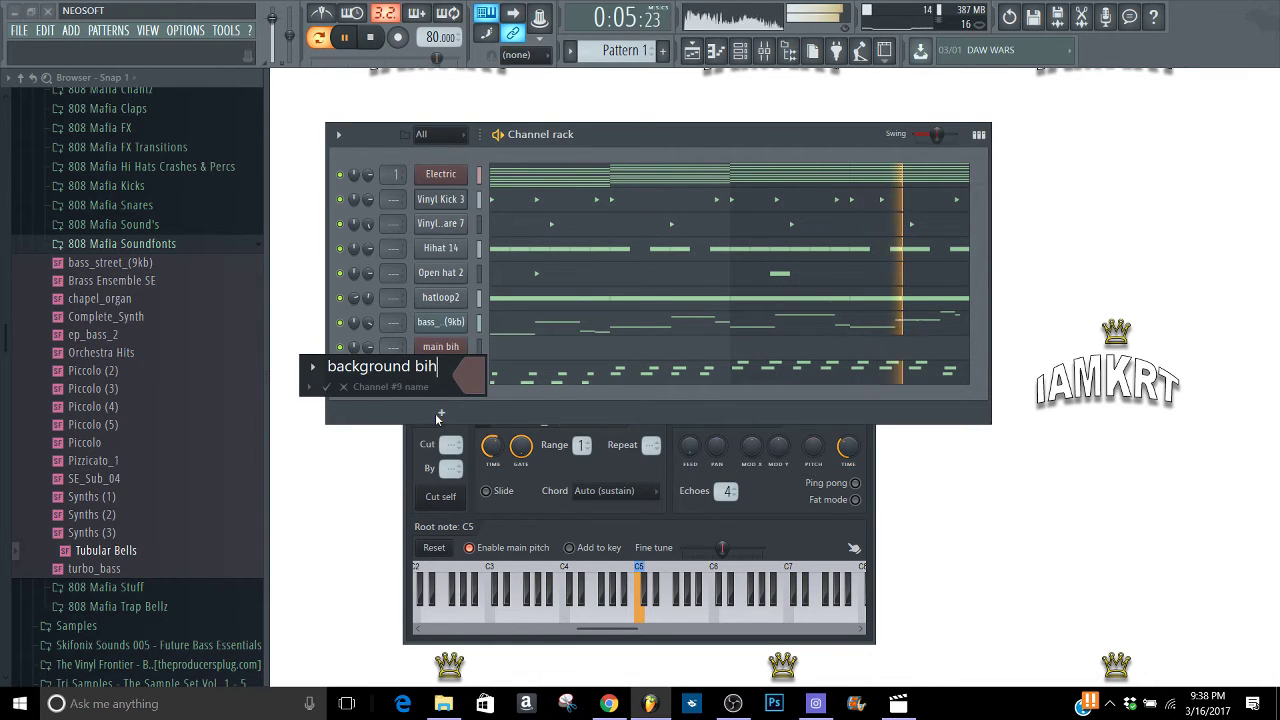
{"action": "key", "text": "Return"}
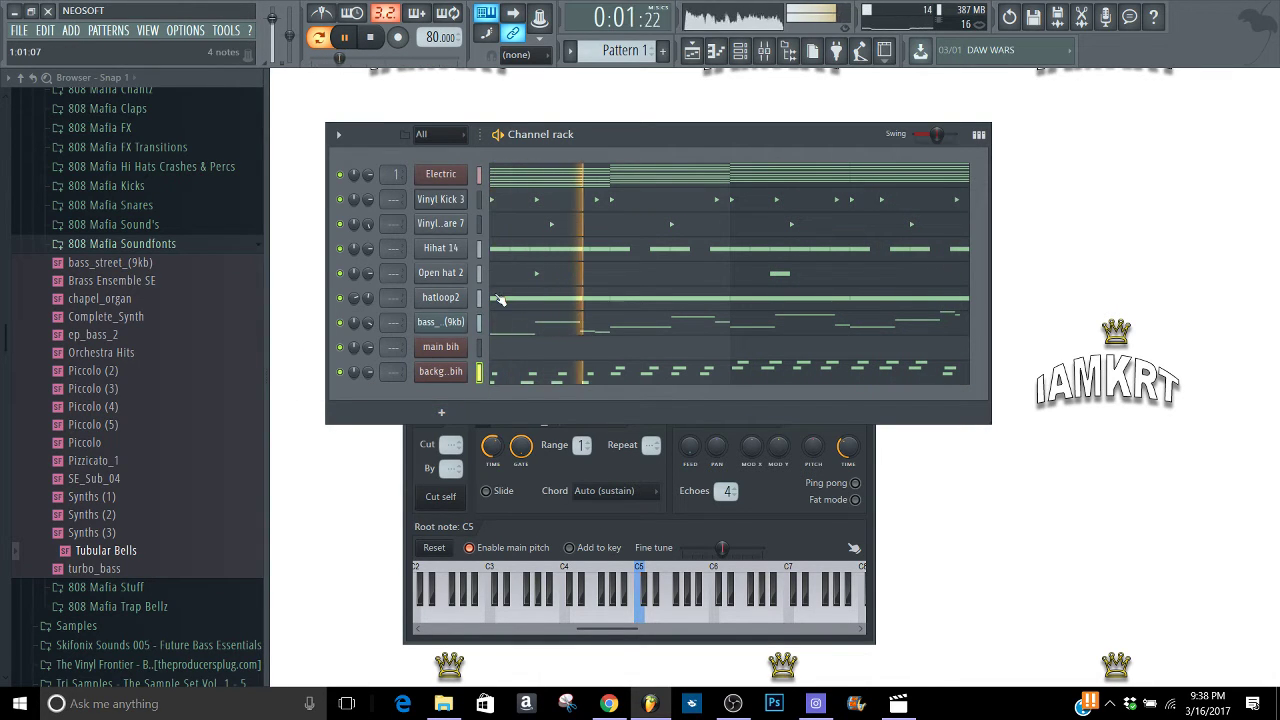
Split Pattern 1 by channel into separate patterns and show the playlist
{"action": "left_click", "coordinate": [572, 50]}
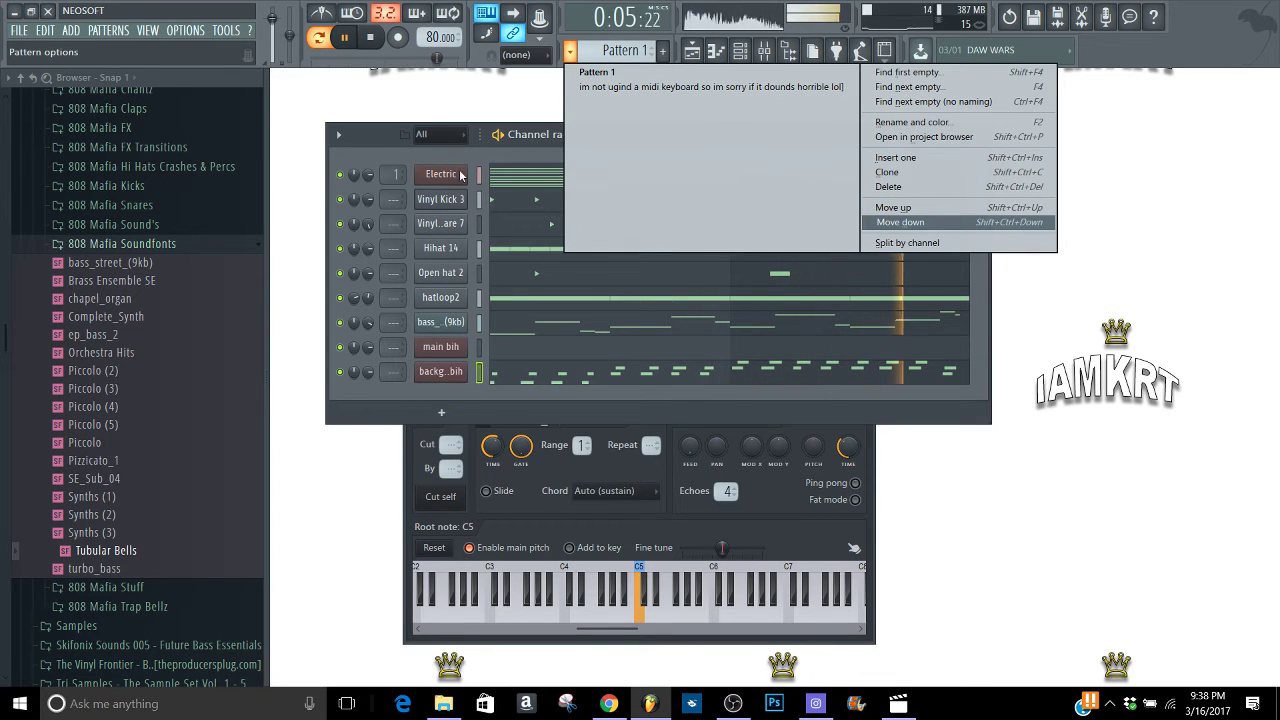
{"action": "left_click", "coordinate": [368, 209]}
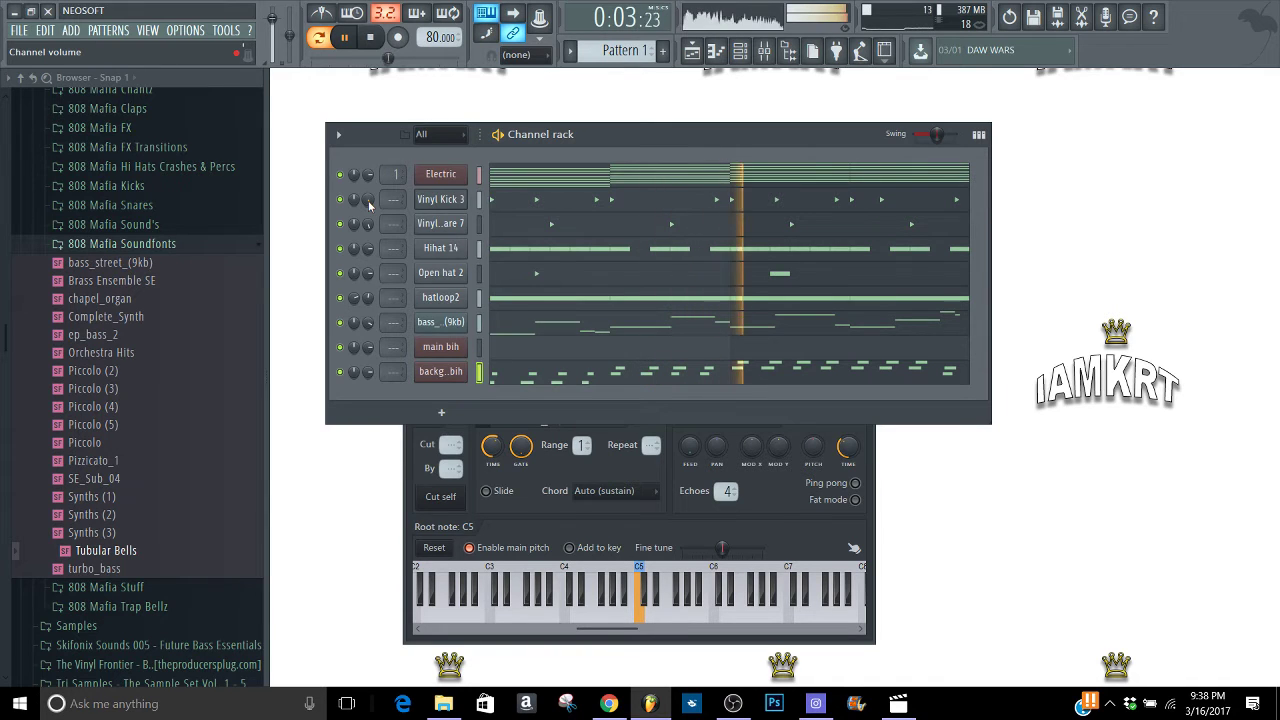
{"action": "right_click", "coordinate": [368, 200]}
{"action": "left_click", "coordinate": [378, 207]}
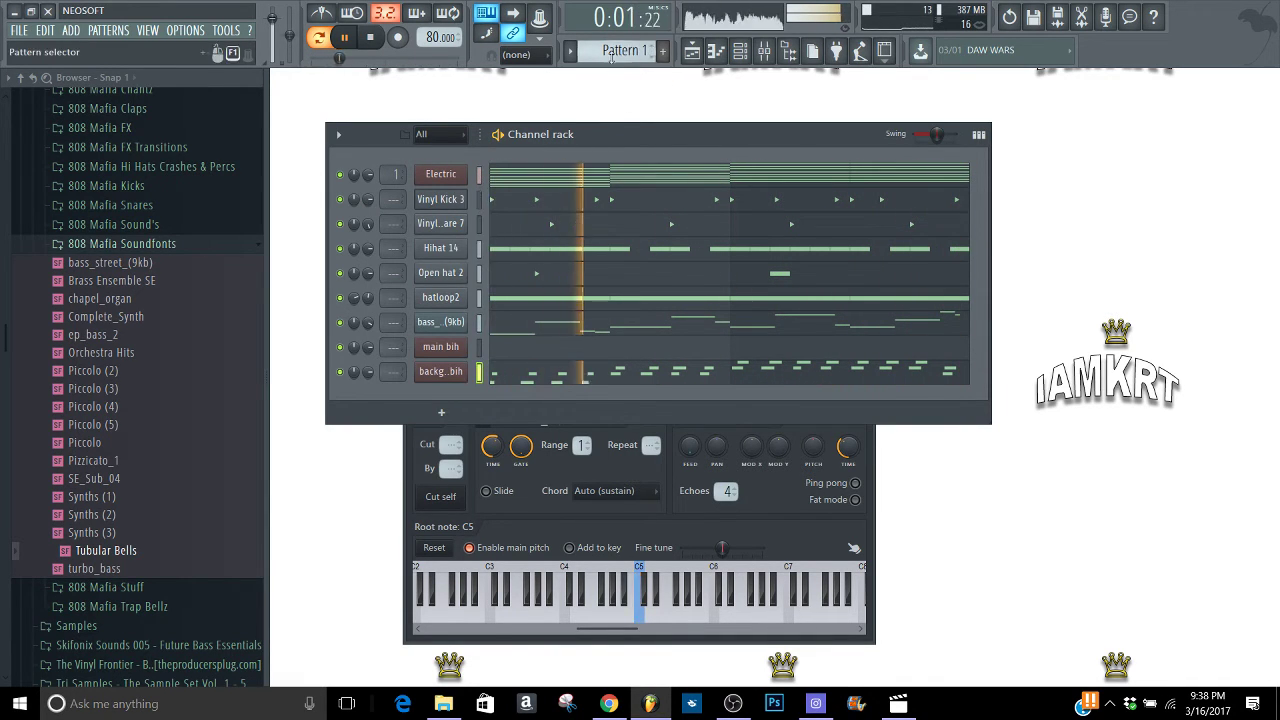
{"action": "left_click", "coordinate": [569, 50]}
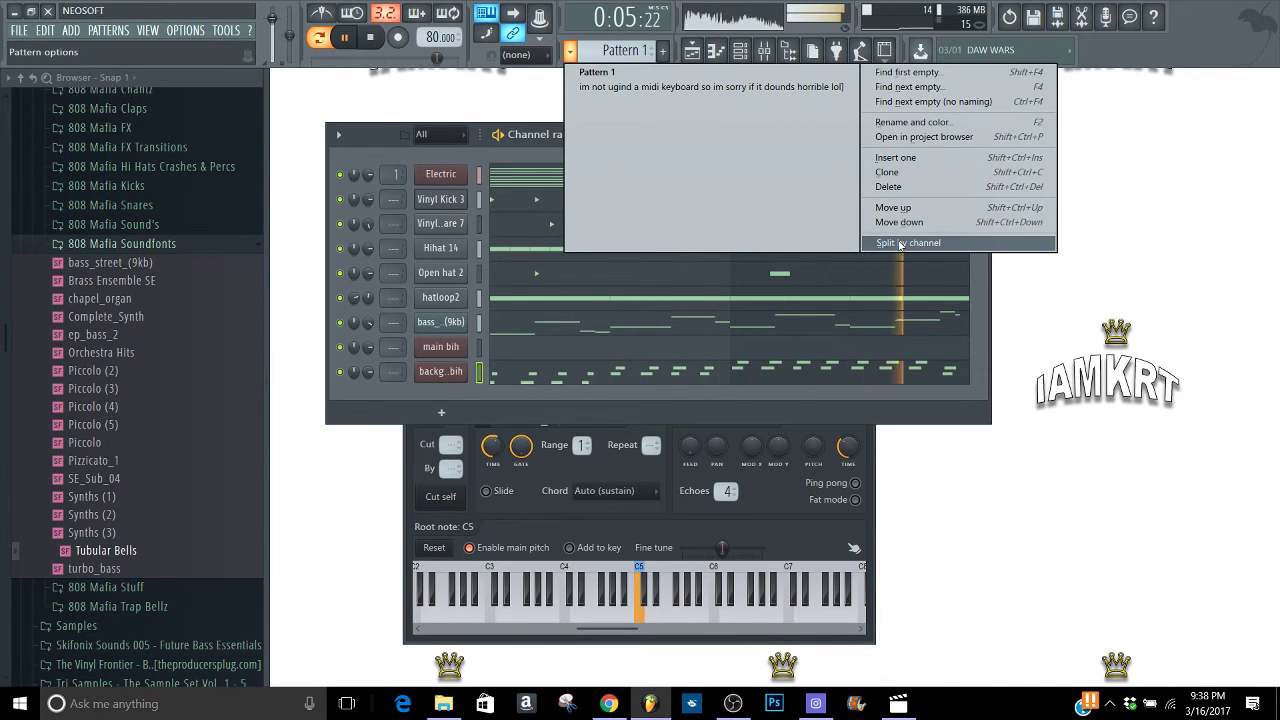
{"action": "left_click", "coordinate": [901, 243]}
{"action": "left_click", "coordinate": [692, 54]}
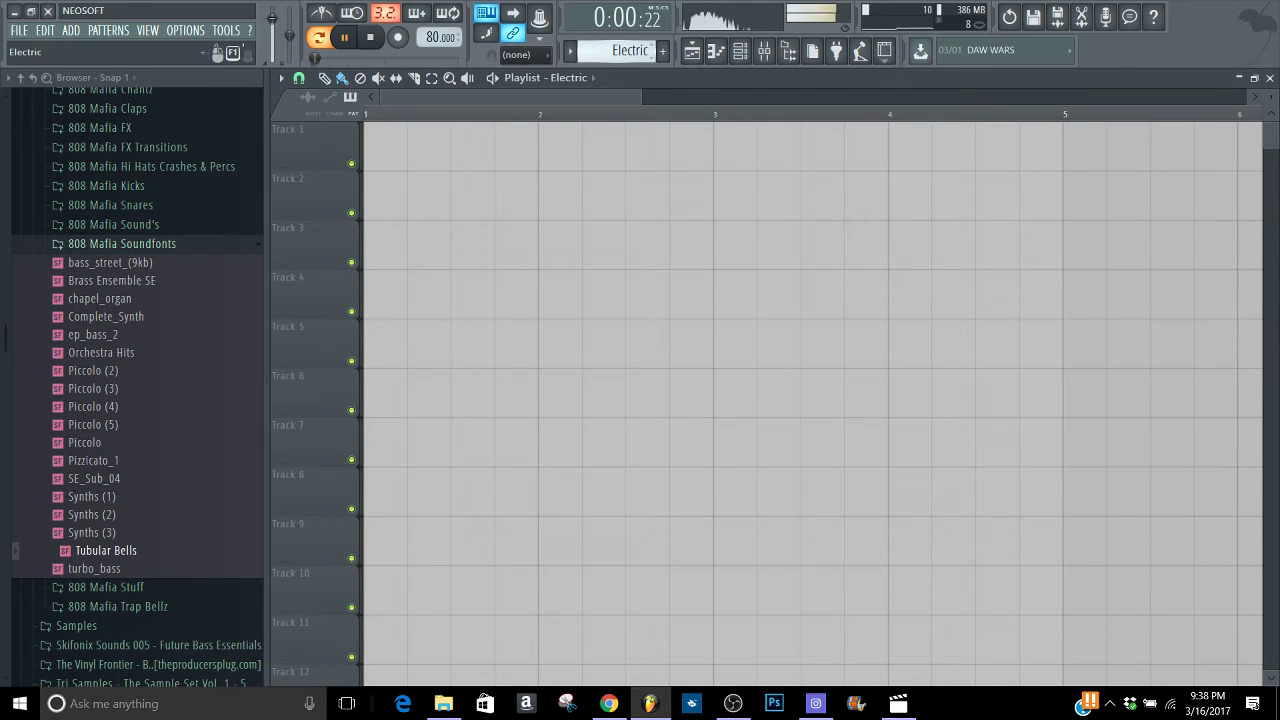
Place four consecutive Electric clips on Track 1 from bar 1 to bar 9 and switch playback to song mode
{"action": "scroll", "coordinate": [627, 52], "scroll_direction": "down", "scroll_amount": 2}
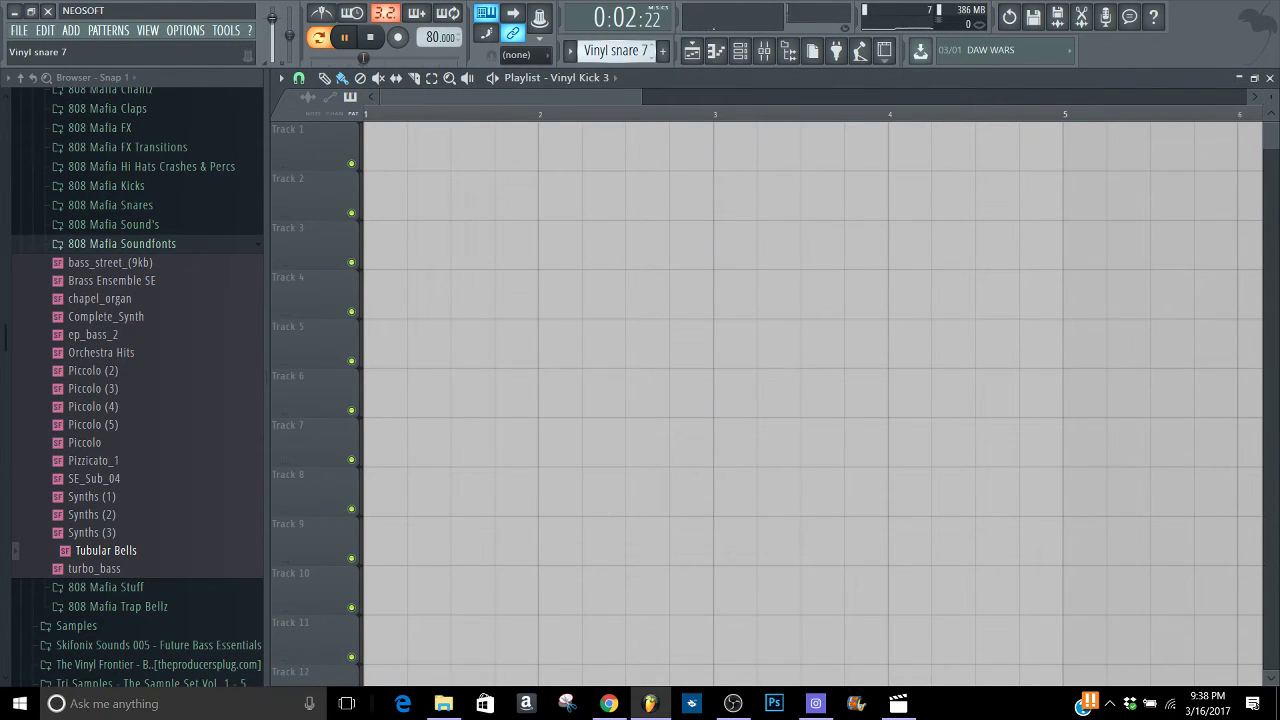
{"action": "scroll", "coordinate": [626, 52], "scroll_direction": "up", "scroll_amount": 3}
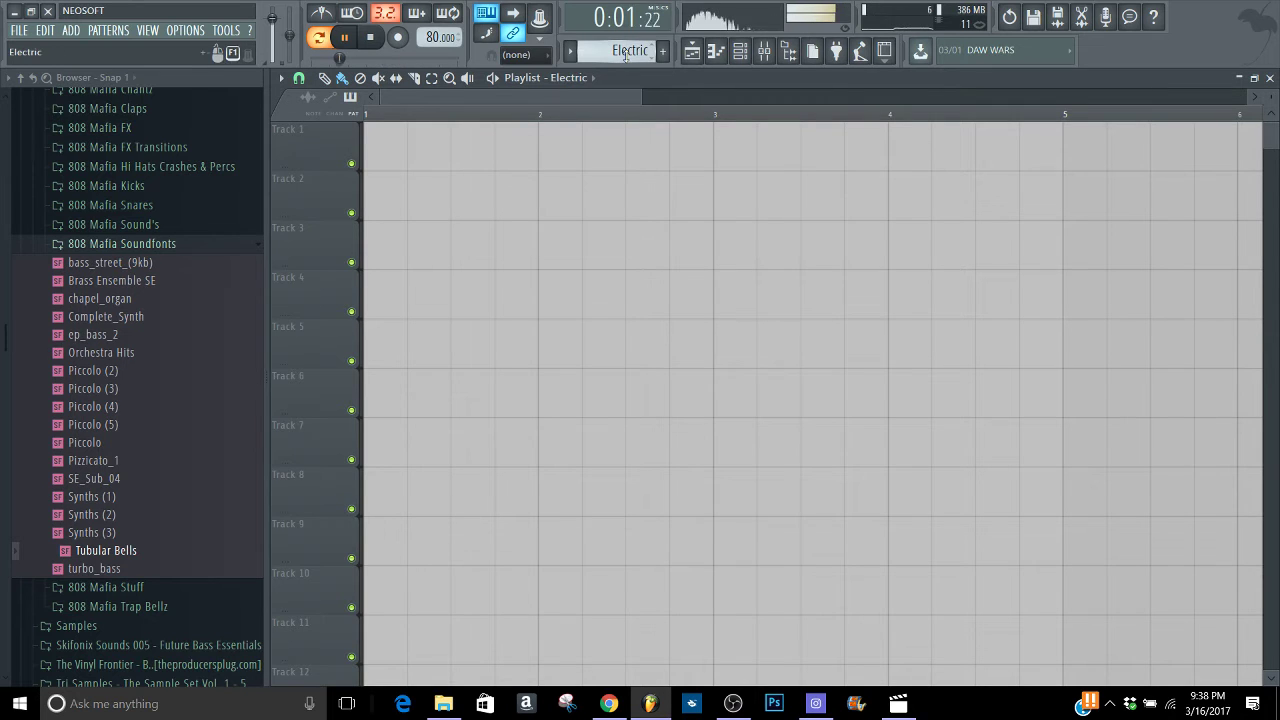
{"action": "left_click", "coordinate": [448, 159]}
{"action": "left_click", "coordinate": [722, 152]}
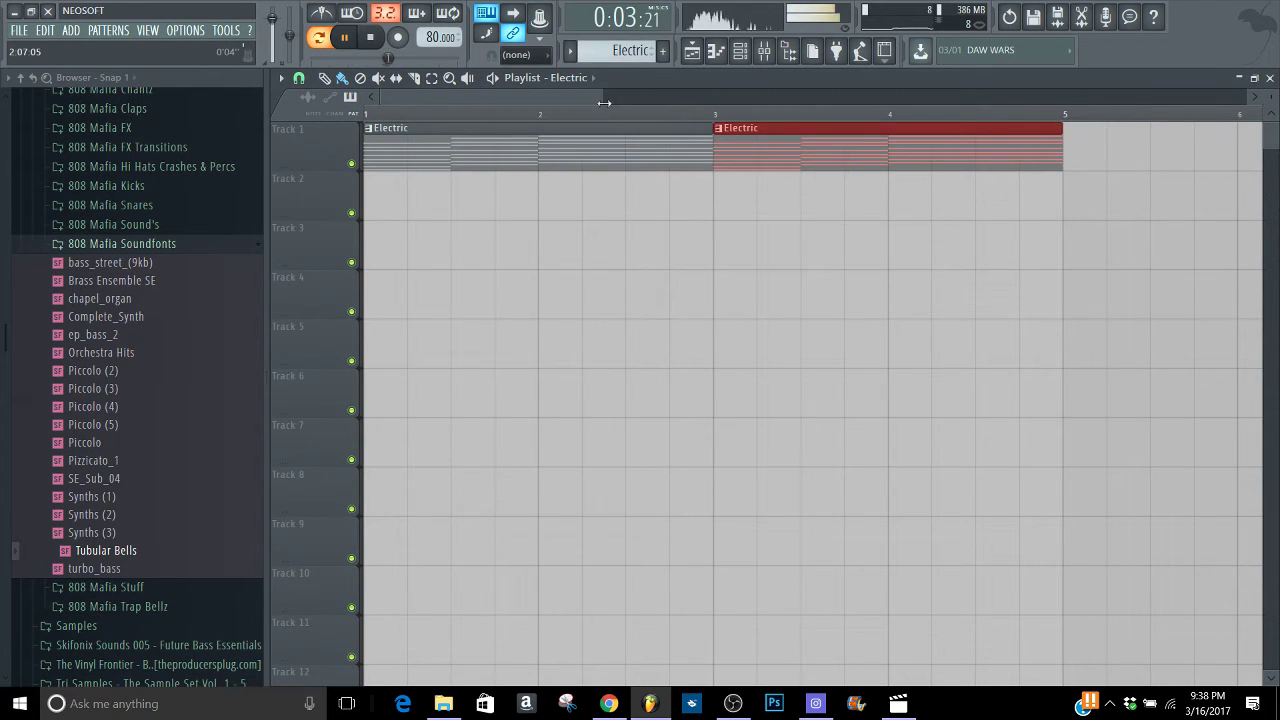
{"action": "left_click_drag", "start_coordinate": [604, 103], "coordinate": [788, 185]}
{"action": "key", "text": "l"}
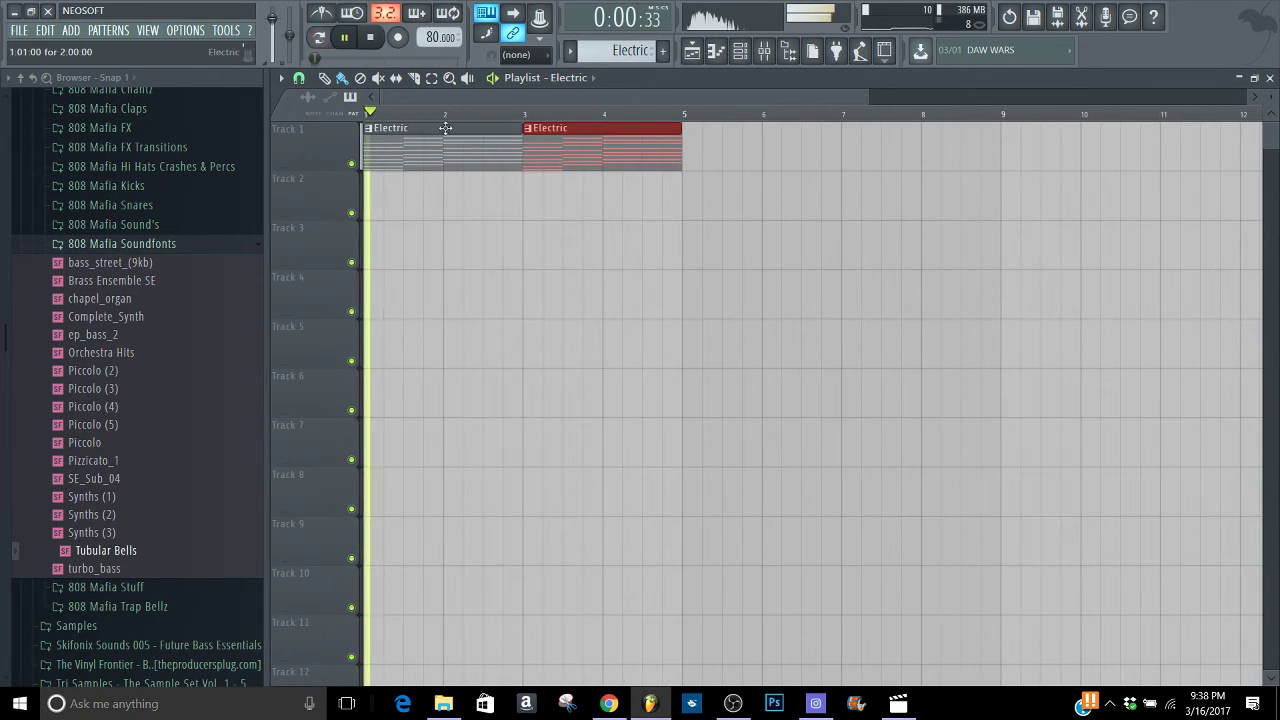
{"action": "key", "text": "ctrl+b"}
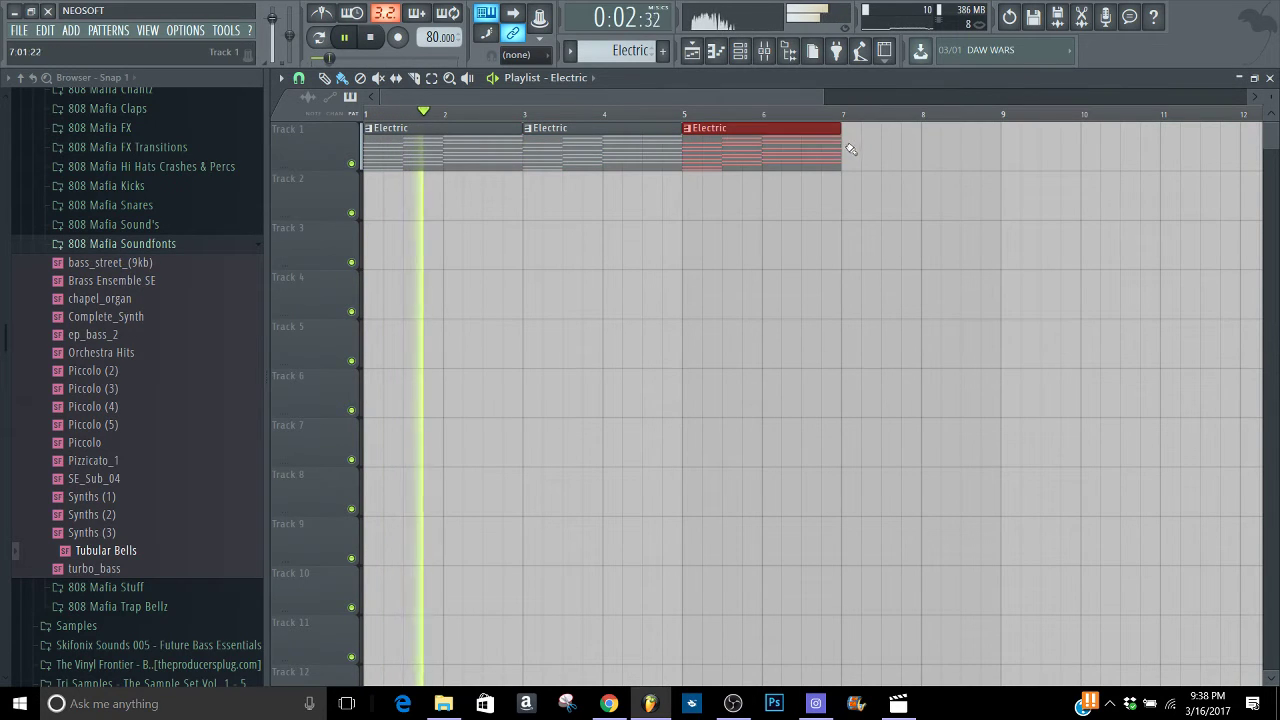
{"action": "key", "text": "ctrl+b"}
Fill bars 1 to 9 with Vinyl Kick 3 clips on Track 2 and Vinyl snare 7 clips on Track 3
{"action": "left_click_drag", "start_coordinate": [616, 51], "coordinate": [616, 62]}
{"action": "mouse_move", "coordinate": [366, 195]}
{"action": "left_mouse_down"}
{"action": "mouse_move", "coordinate": [794, 217]}
{"action": "mouse_move", "coordinate": [903, 183]}
{"action": "left_mouse_up"}
{"action": "left_click_drag", "start_coordinate": [620, 51], "coordinate": [620, 60]}
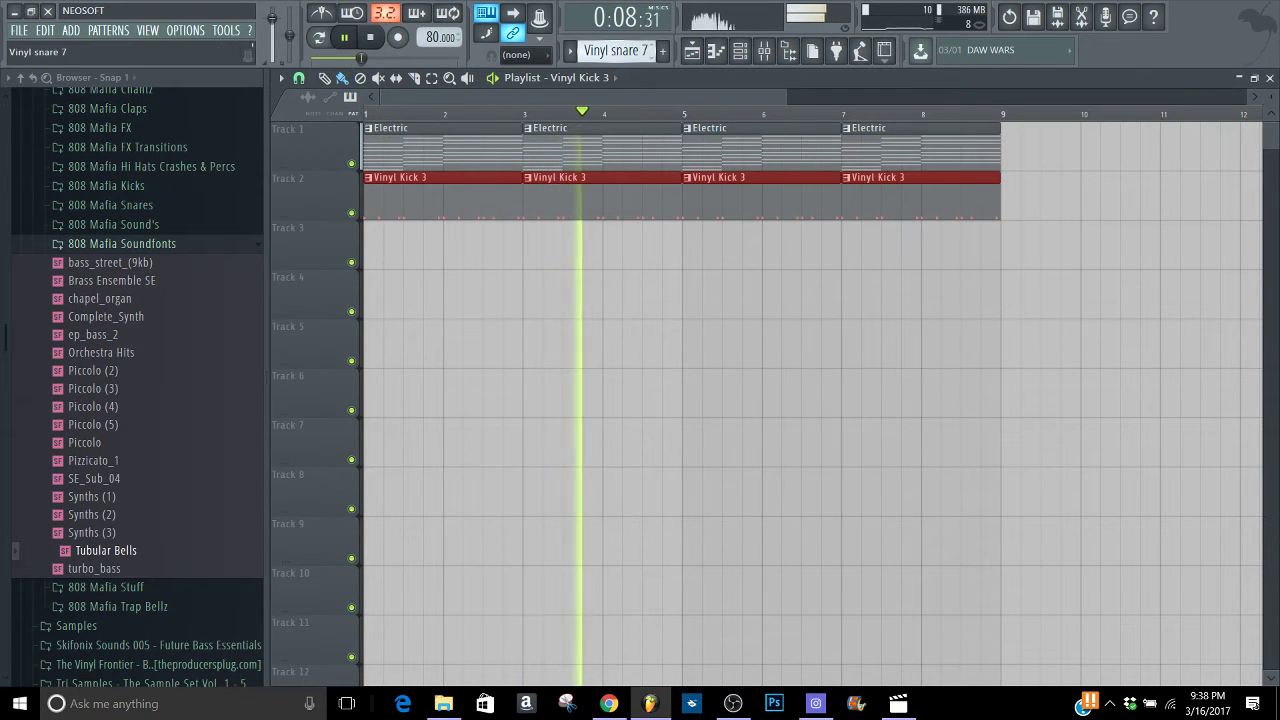
{"action": "mouse_move", "coordinate": [371, 255]}
{"action": "left_mouse_down"}
{"action": "mouse_move", "coordinate": [617, 337]}
{"action": "mouse_move", "coordinate": [883, 289]}
{"action": "left_mouse_up"}
Fill bars 1 to 9 with Hihat 14 clips on Track 4 and Open hat 2 clips on Track 5
{"action": "left_click_drag", "start_coordinate": [616, 51], "coordinate": [616, 60]}
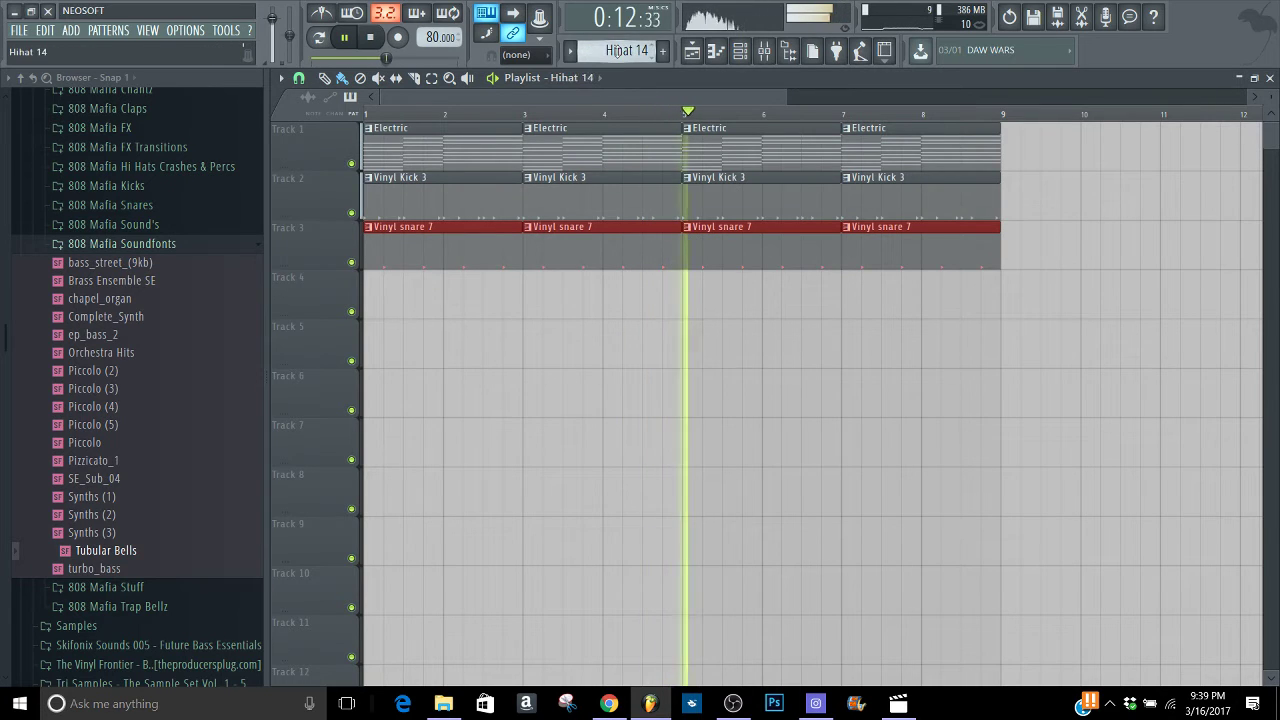
{"action": "left_click_drag", "start_coordinate": [371, 299], "coordinate": [888, 288]}
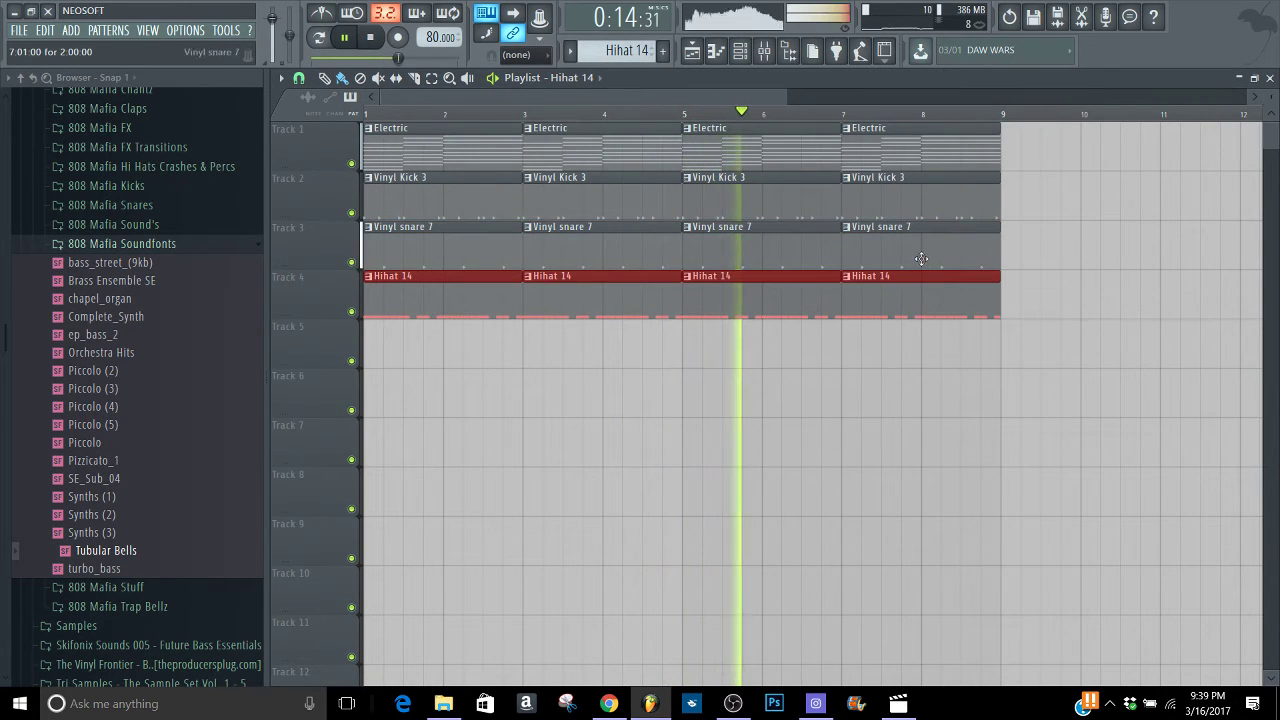
{"action": "left_click_drag", "start_coordinate": [617, 51], "coordinate": [617, 60]}
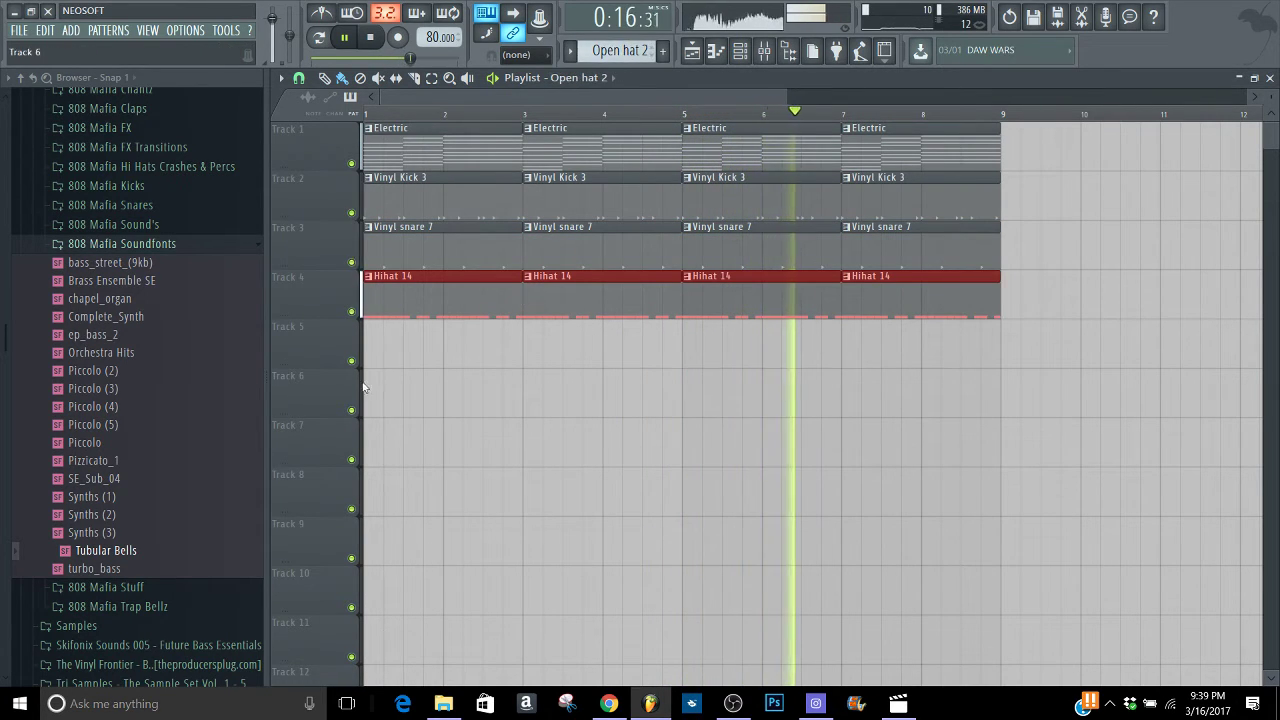
{"action": "mouse_move", "coordinate": [371, 357]}
{"action": "left_mouse_down"}
{"action": "mouse_move", "coordinate": [714, 343]}
{"action": "mouse_move", "coordinate": [929, 293]}
{"action": "left_mouse_up"}
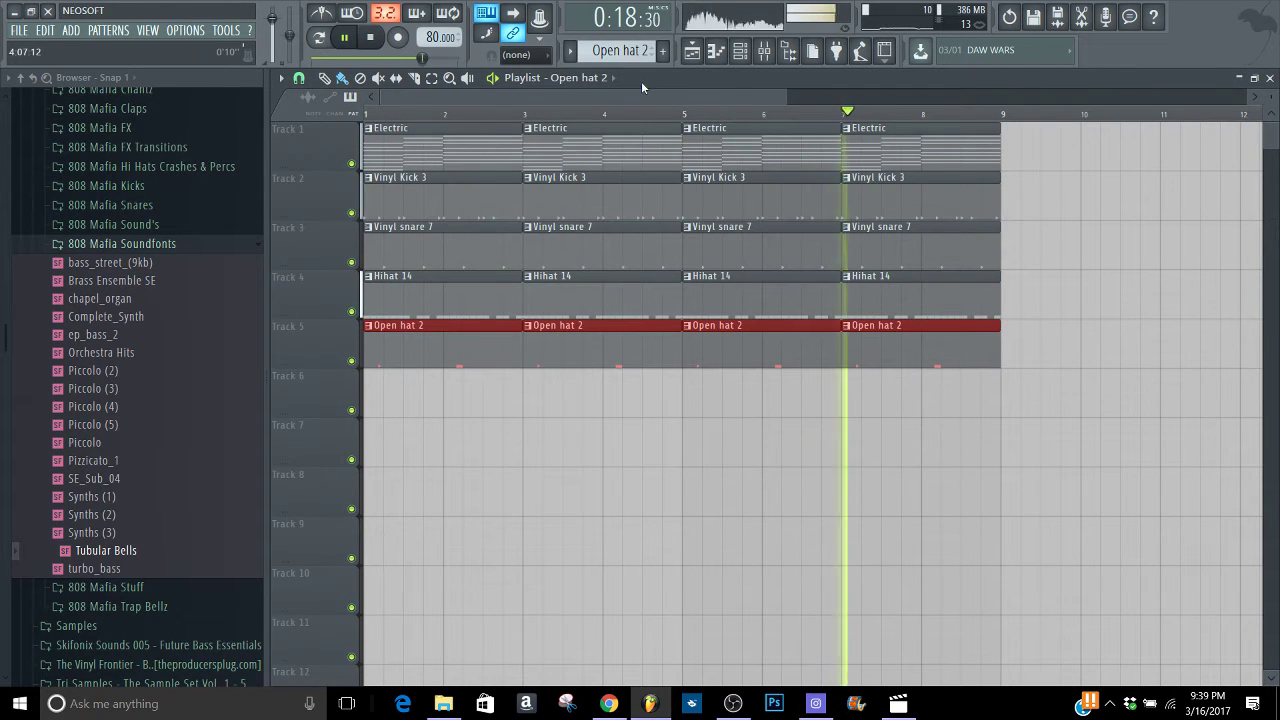
Fill bars 1 to 9 with hatloop2 clips on Track 6 and bass_street_(9kb) clips on Track 7
{"action": "left_click_drag", "start_coordinate": [617, 51], "coordinate": [617, 60]}
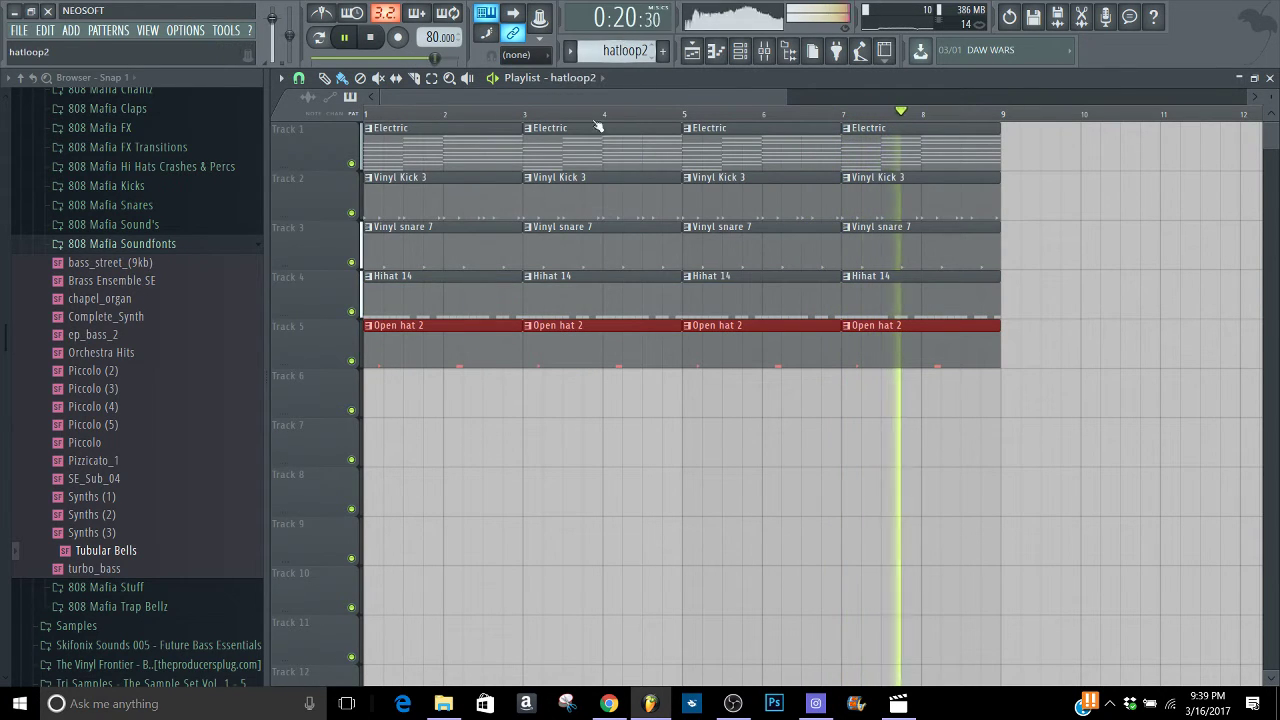
{"action": "left_click", "coordinate": [370, 395]}
{"action": "left_click_drag", "start_coordinate": [370, 395], "coordinate": [995, 390]}
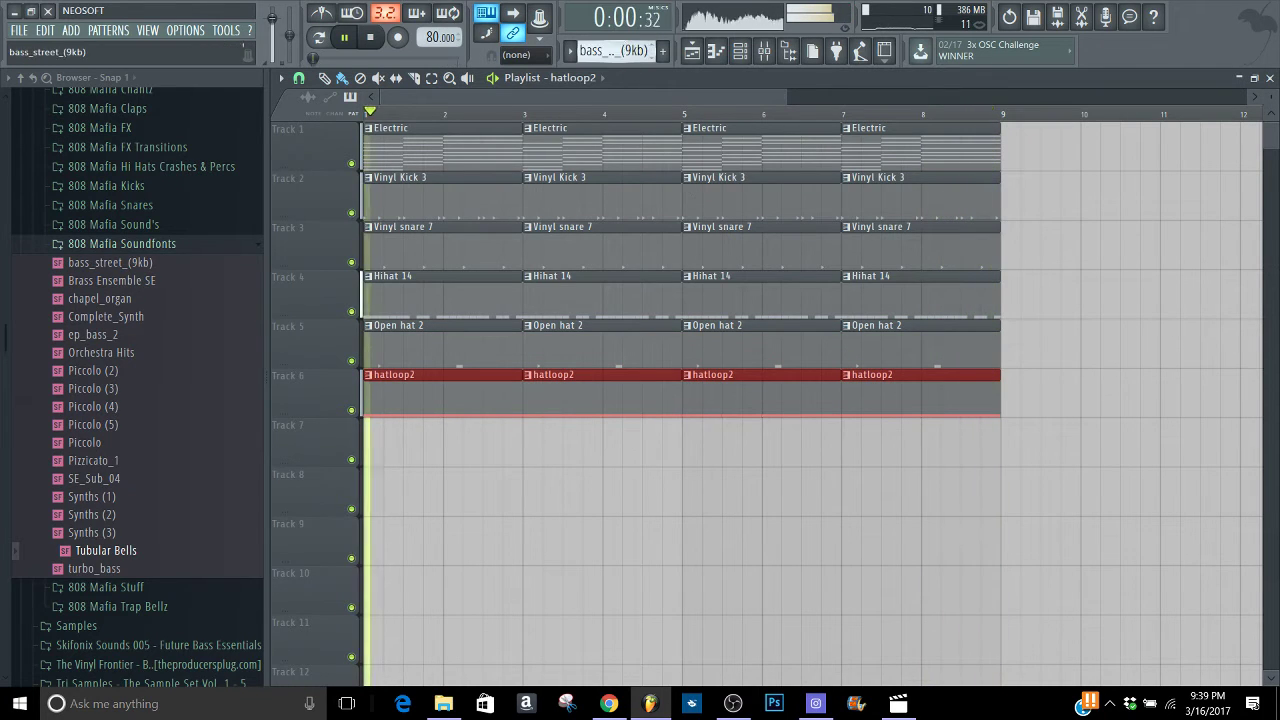
{"action": "left_click", "coordinate": [110, 262]}
{"action": "left_click_drag", "start_coordinate": [362, 444], "coordinate": [995, 442]}
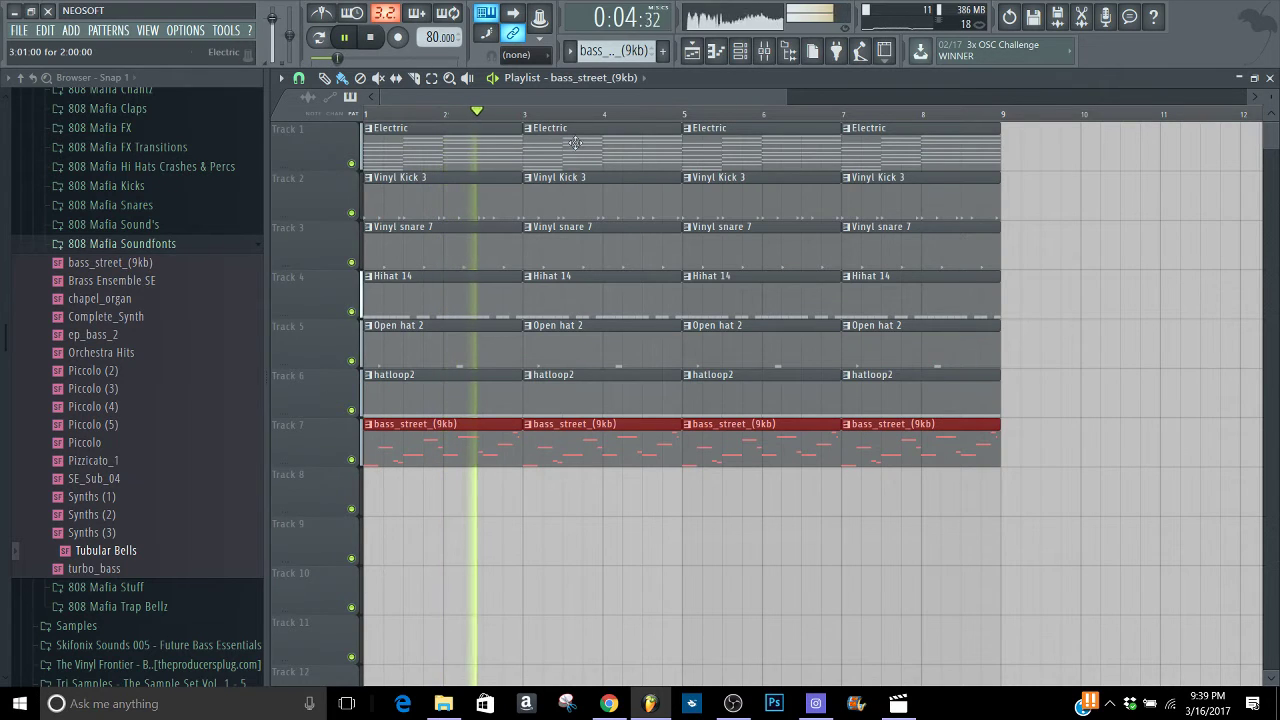
Restart the song from the beginning and delete the first hatloop2 and bass_street_(9kb) clips at bar 1
{"action": "scroll", "coordinate": [614, 50], "scroll_direction": "up", "scroll_amount": 1}
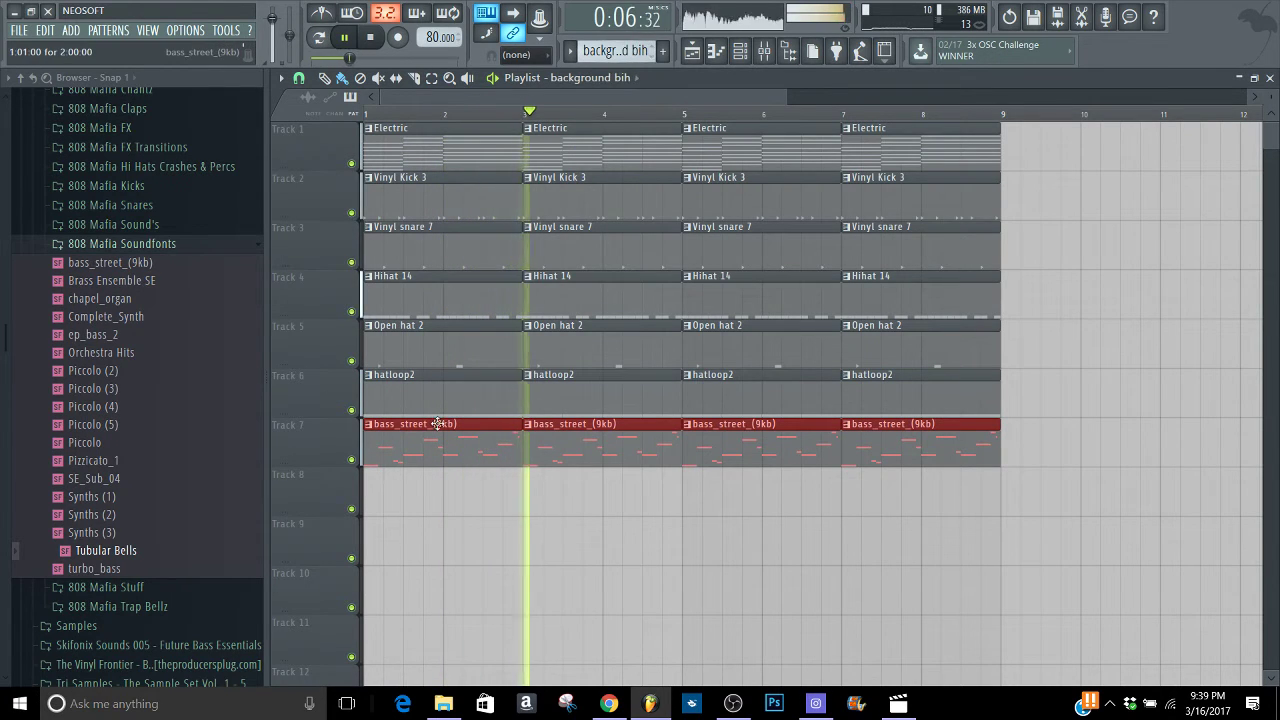
{"action": "key", "text": "space"}
{"action": "key", "text": "space"}
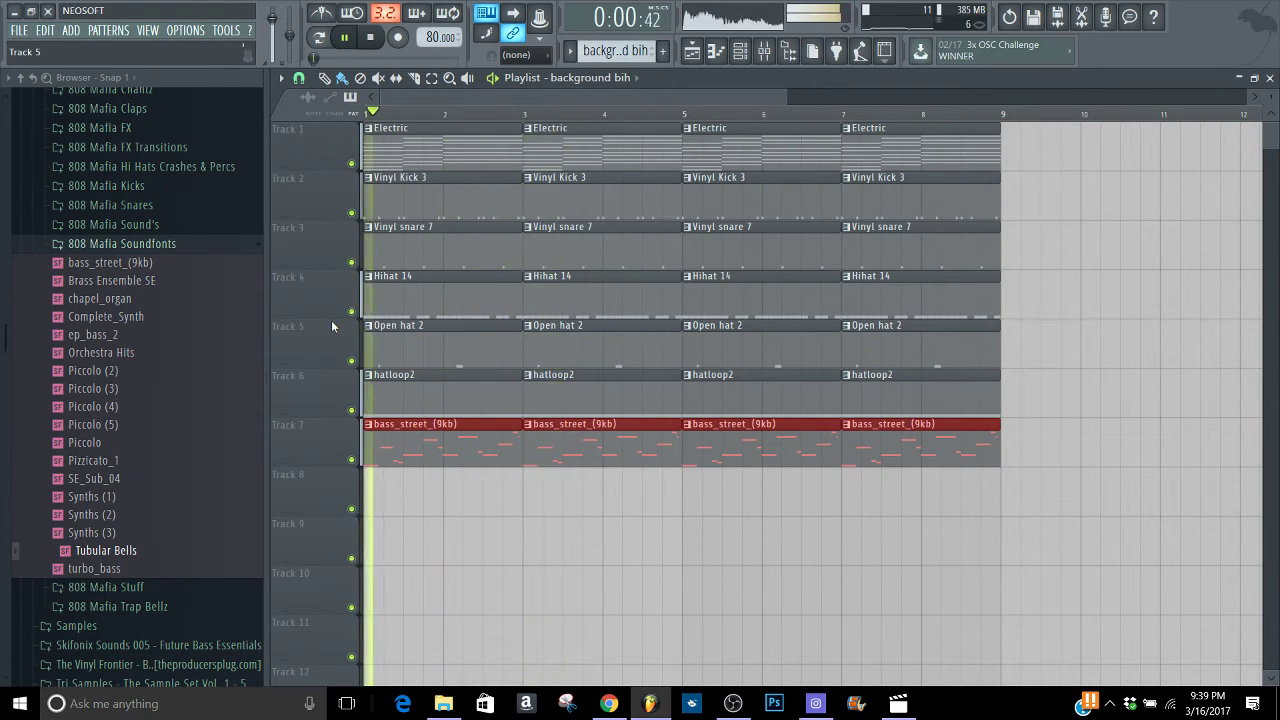
{"action": "right_click", "coordinate": [435, 388]}
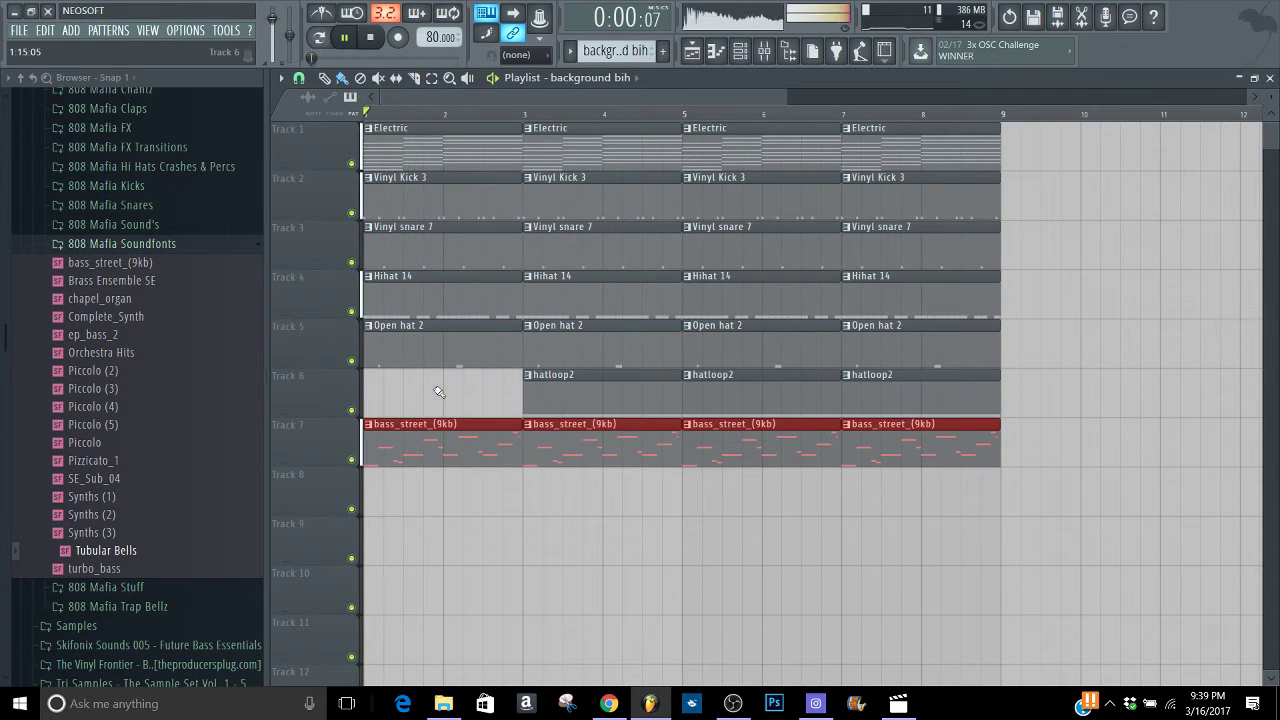
{"action": "right_click", "coordinate": [414, 450]}
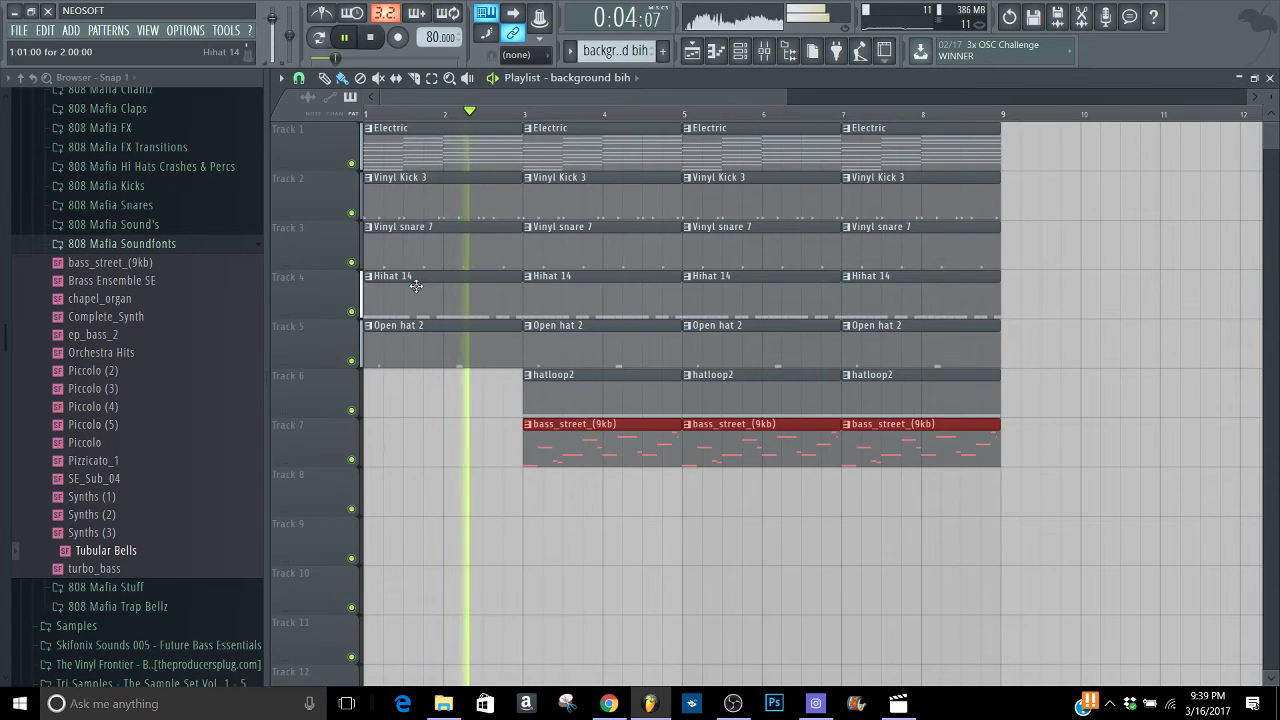
Delete the Vinyl Kick 3, Vinyl snare 7 and Hihat 14 clips before bar 5, and place two background bih clips on Track 8 from bar 5
{"action": "right_click", "coordinate": [418, 284]}
{"action": "right_click", "coordinate": [440, 240]}
{"action": "right_click", "coordinate": [480, 205]}
{"action": "right_click", "coordinate": [535, 200]}
{"action": "right_click", "coordinate": [580, 248]}
{"action": "right_click", "coordinate": [623, 297]}
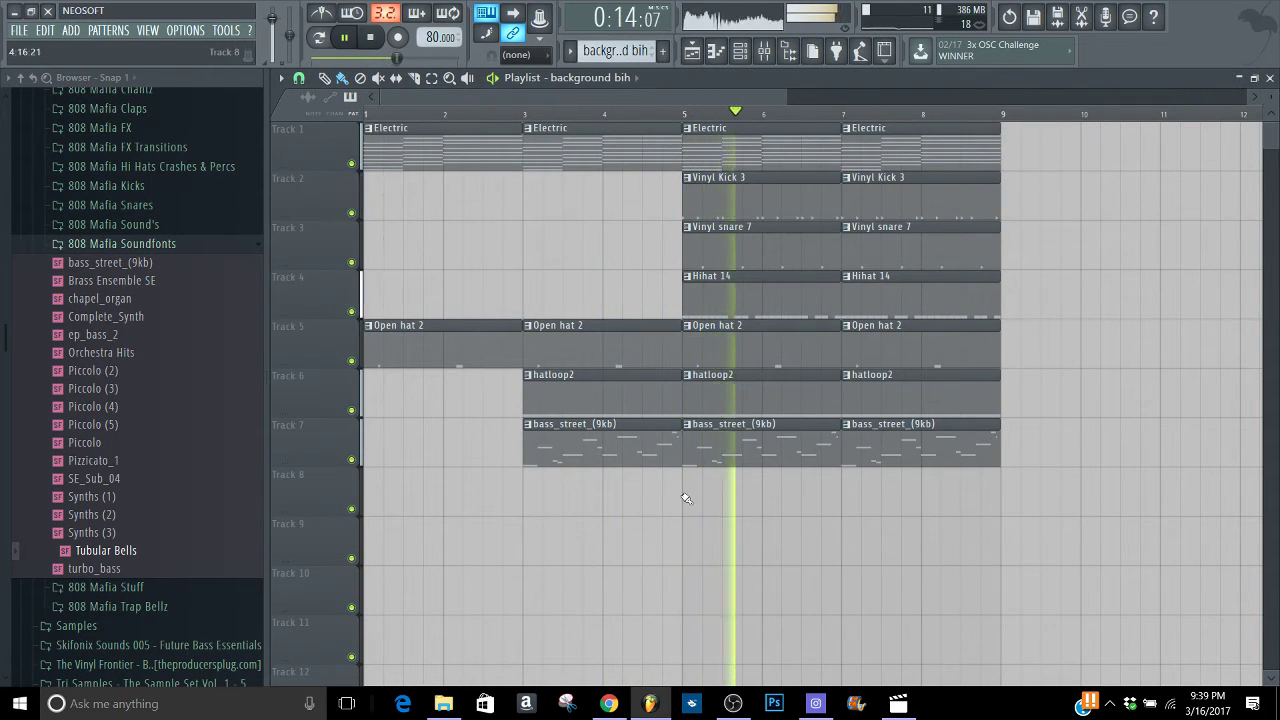
{"action": "left_click_drag", "start_coordinate": [685, 491], "coordinate": [850, 491]}
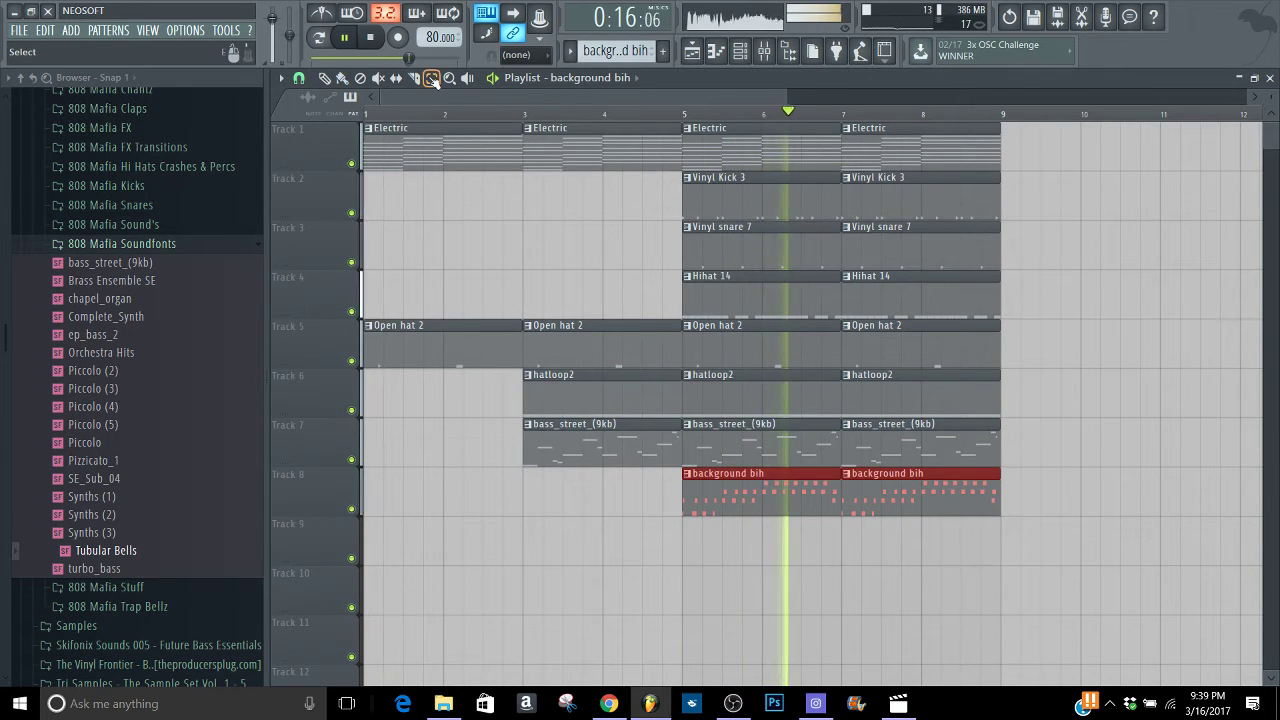
Duplicate all Track 1 to 8 clips from bars 5–9 into bars 9–13, loop that new section, and close the playlist
{"action": "left_click_drag", "start_coordinate": [1056, 612], "coordinate": [693, 157]}
{"action": "key", "text": "ctrl+b"}
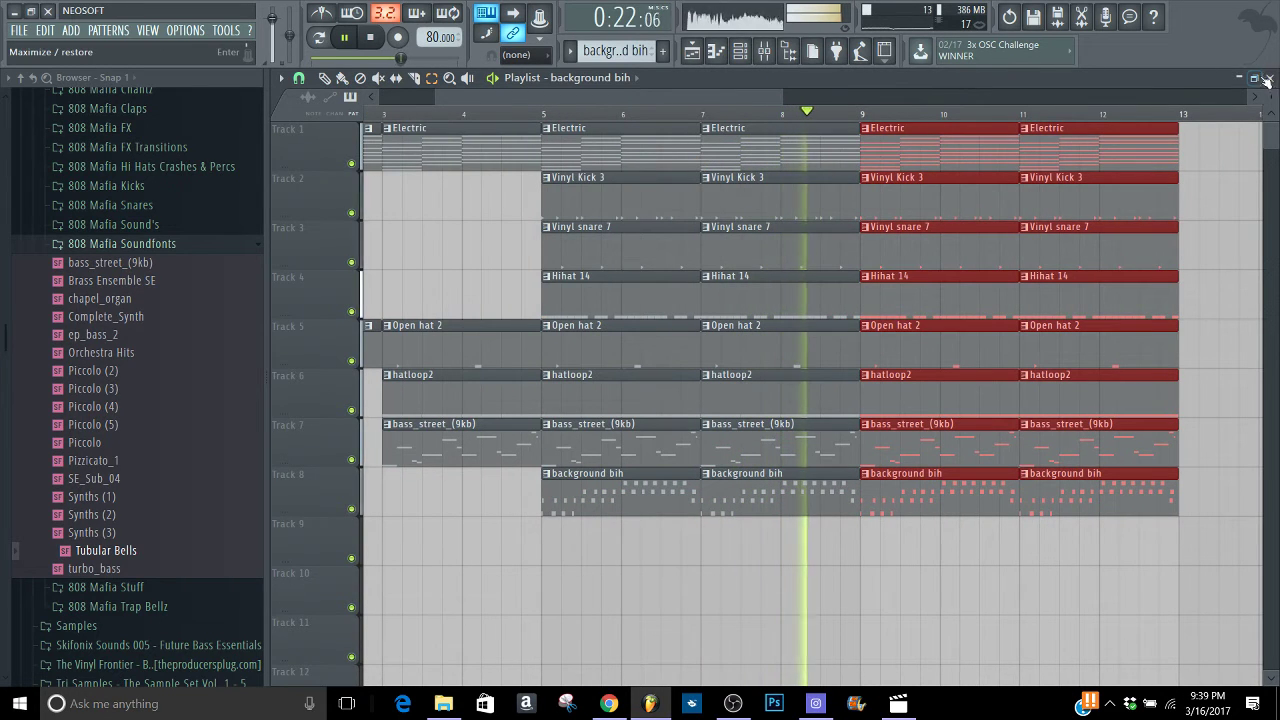
{"action": "left_click_drag", "start_coordinate": [866, 128], "coordinate": [1183, 195]}
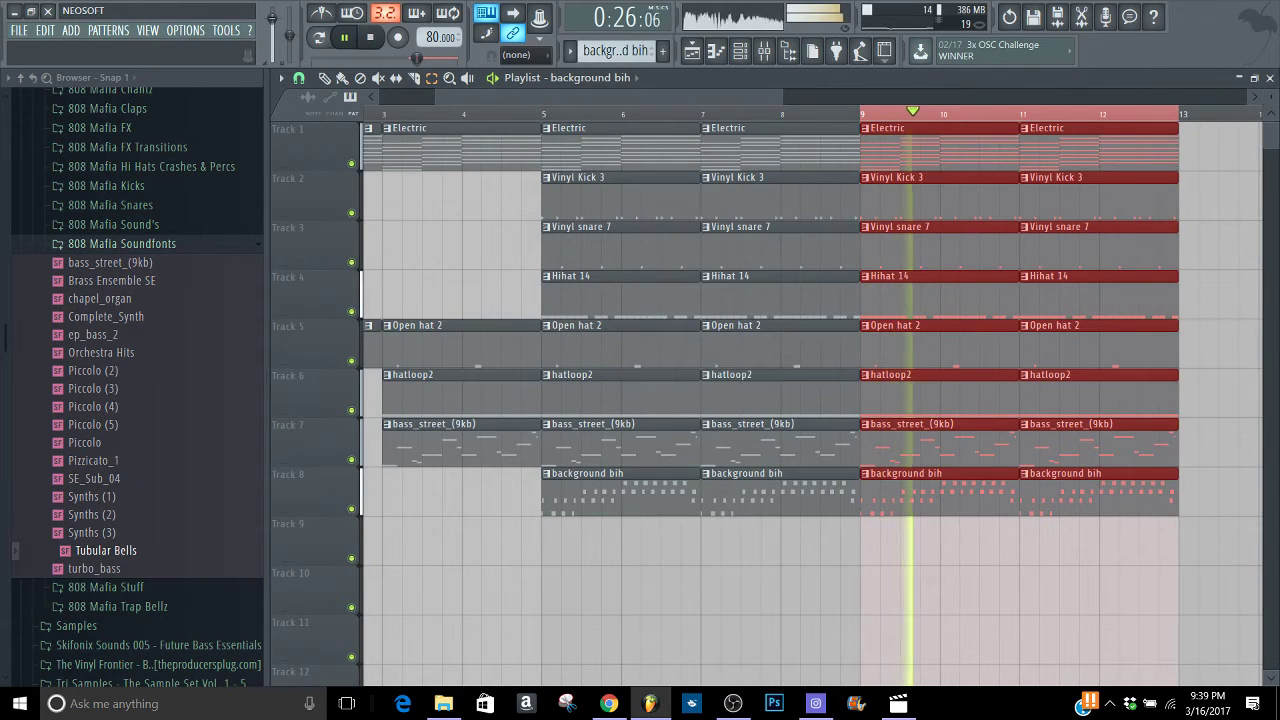
{"action": "left_click", "coordinate": [1270, 78]}
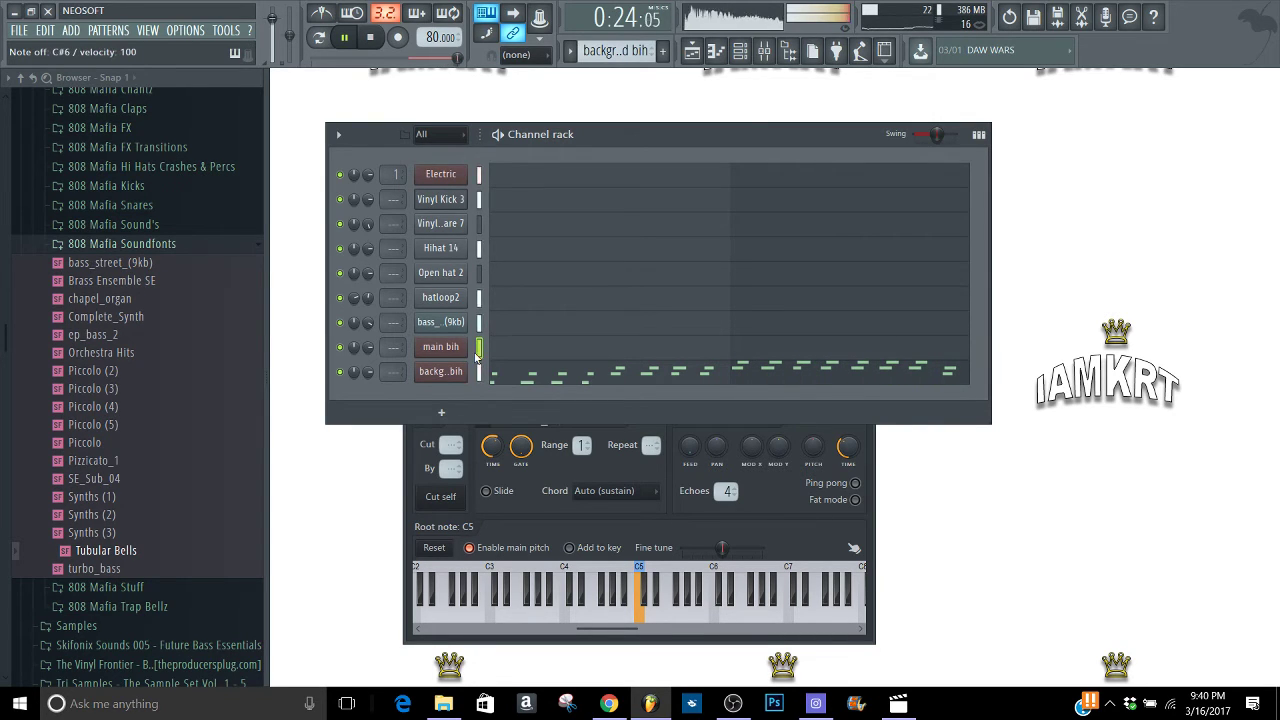
Stop playback, try out melody notes on the main bih channel, and open that channel's settings
{"action": "key", "text": "space"}
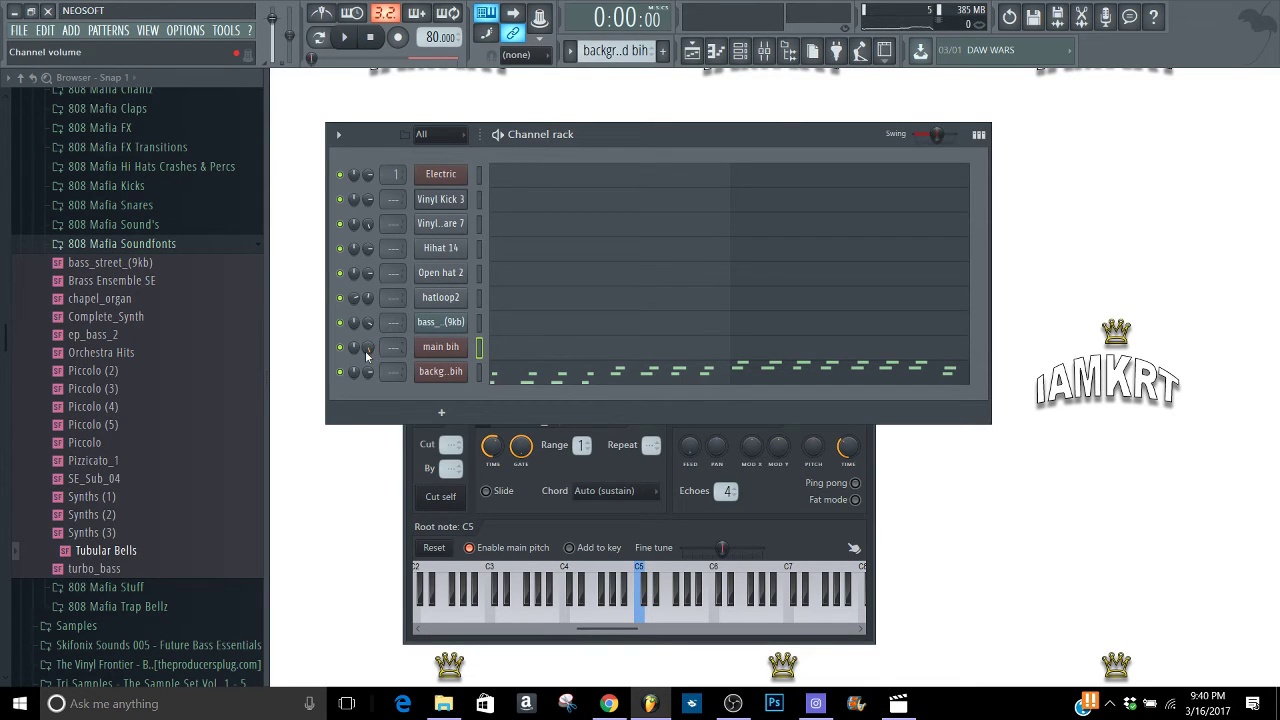
{"action": "key", "text": "h"}
{"action": "key", "text": "h"}
{"action": "key", "text": "h"}
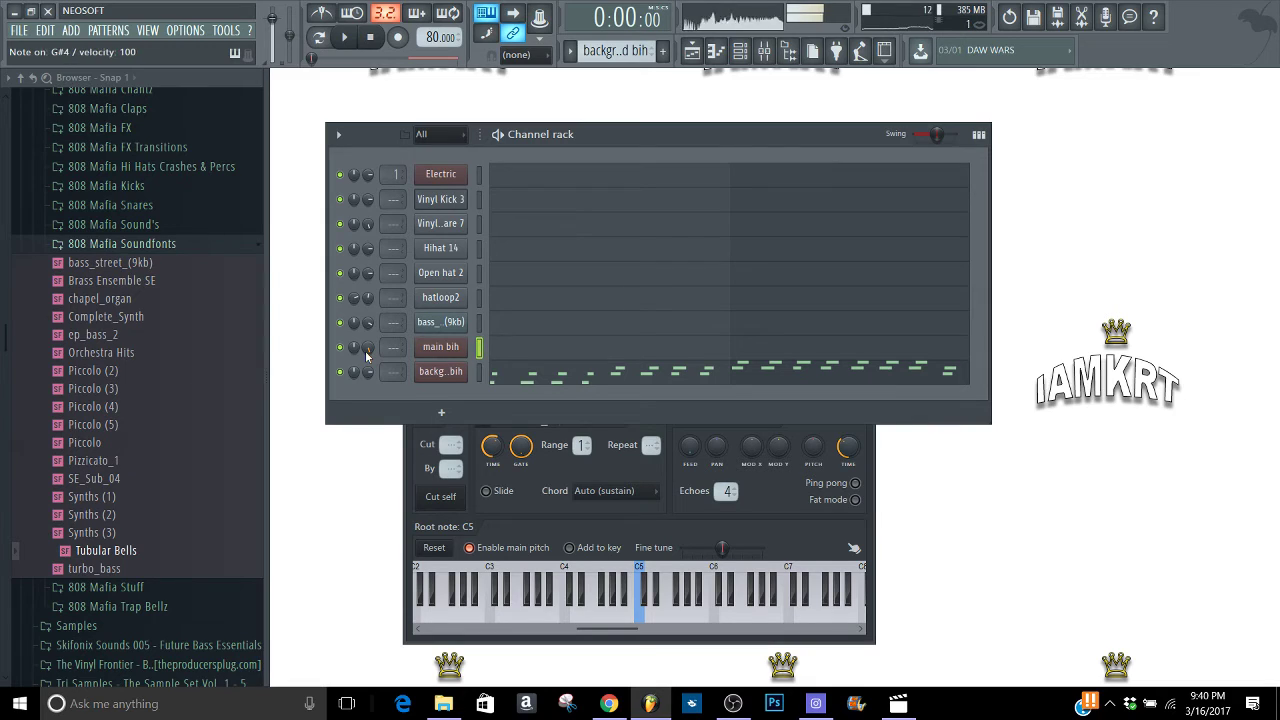
{"action": "key", "text": "h"}
{"action": "key", "text": "h"}
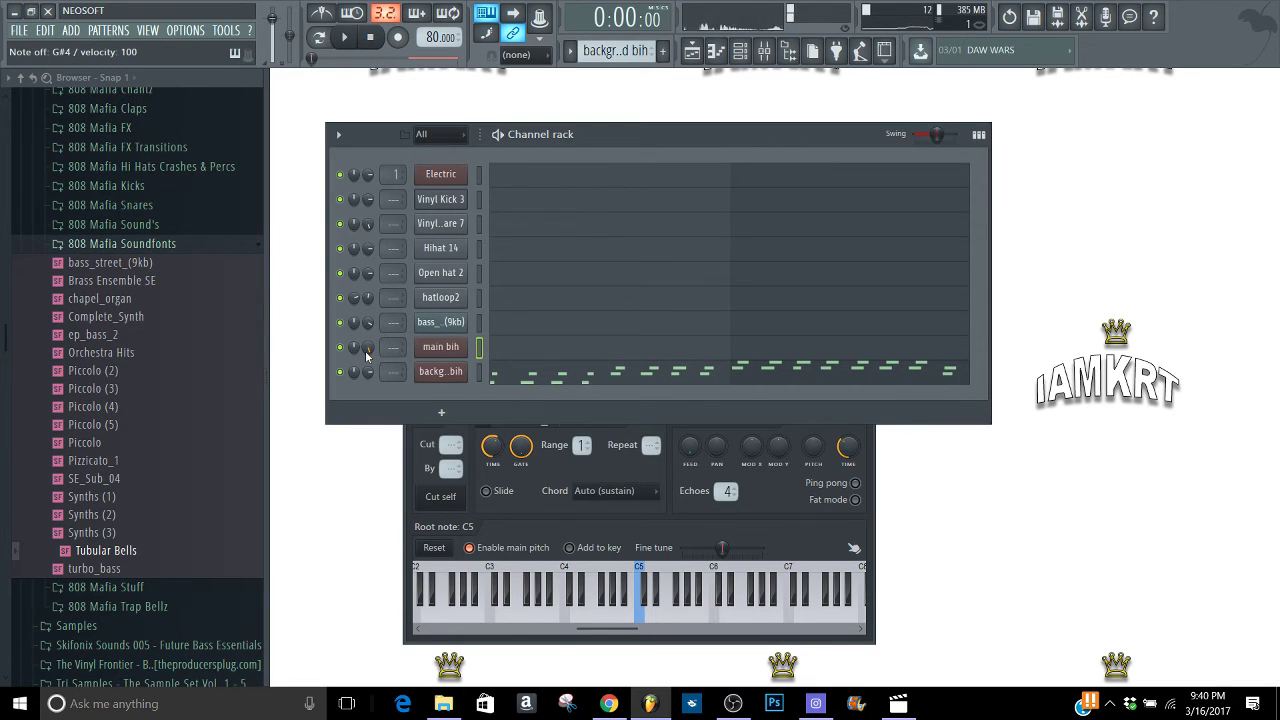
{"action": "key", "text": "o"}
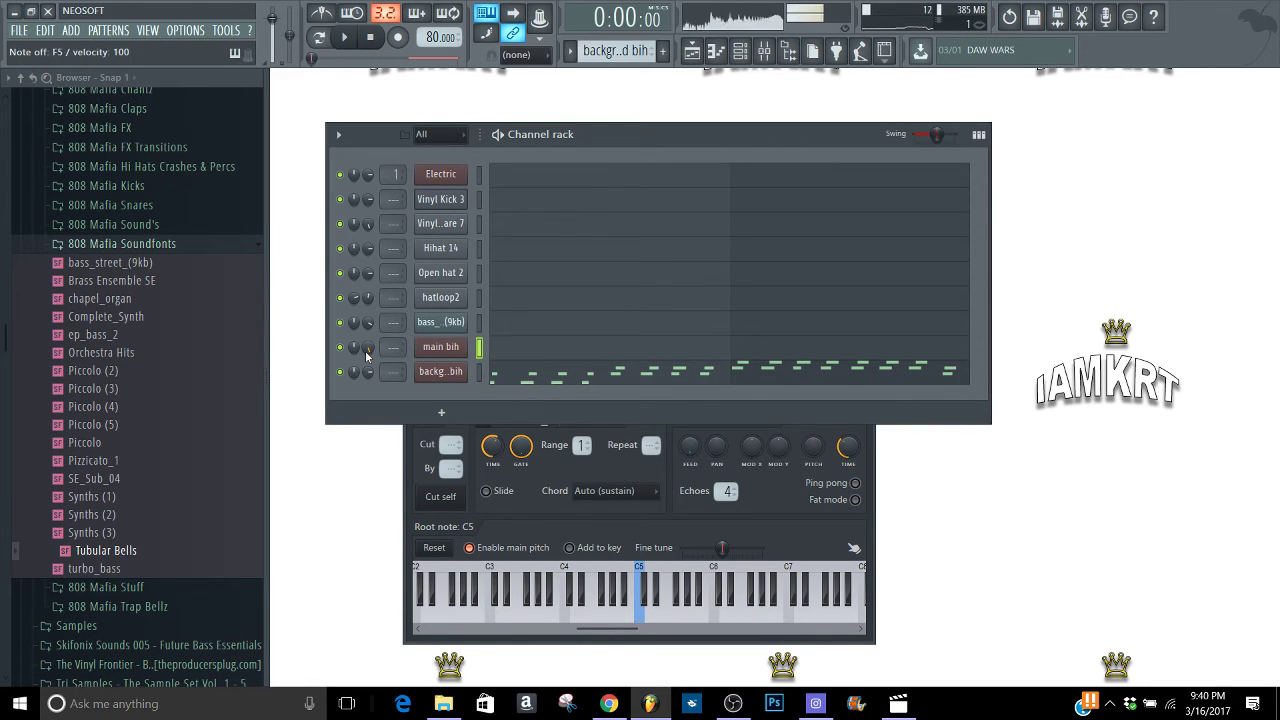
{"action": "key", "text": "t"}
{"action": "key", "text": "t"}
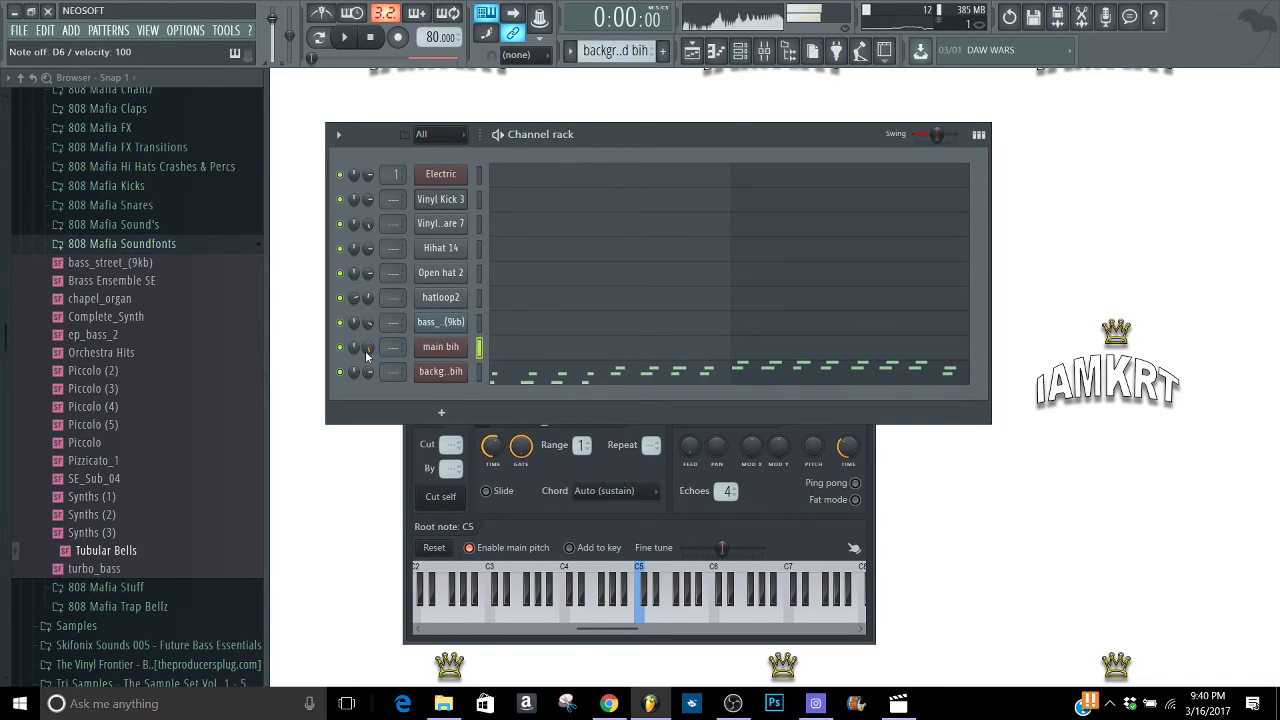
{"action": "key", "text": "o"}
{"action": "key", "text": "p"}
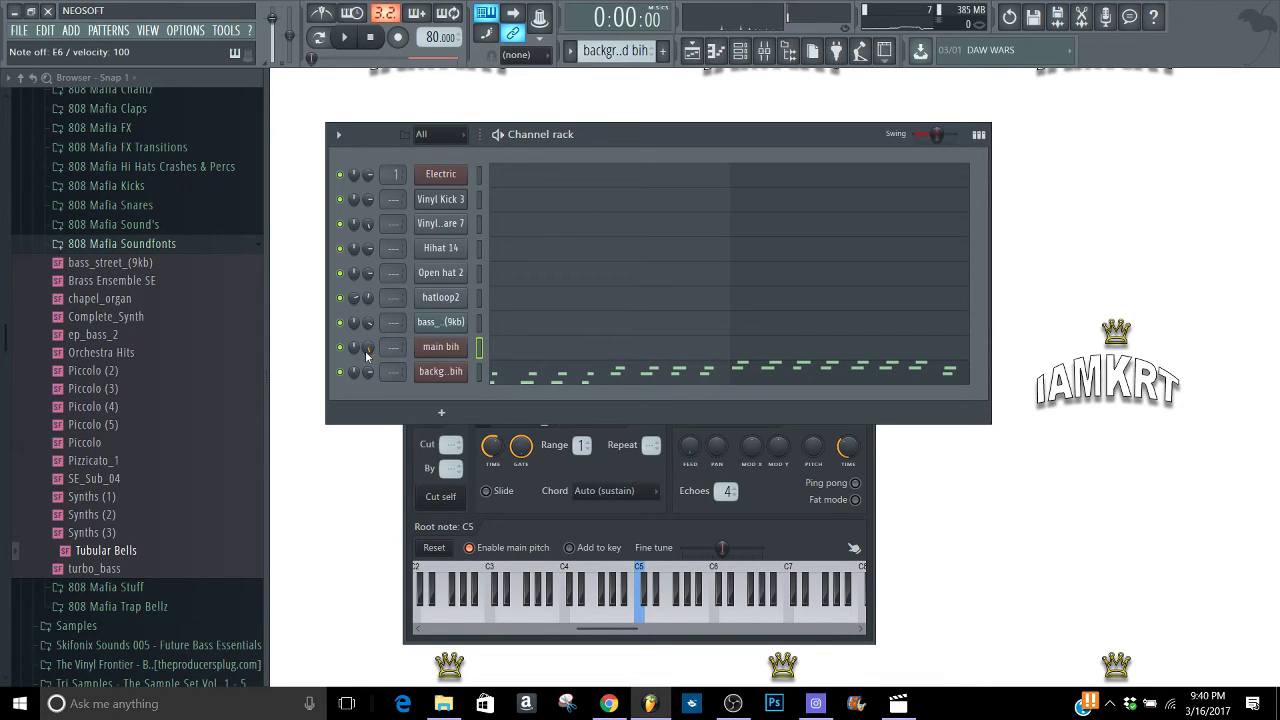
{"action": "key", "text": "i"}
{"action": "key", "text": "q"}
{"action": "key", "text": "q"}
{"action": "key", "text": "q"}
{"action": "key", "text": "q"}
{"action": "key", "text": "q"}
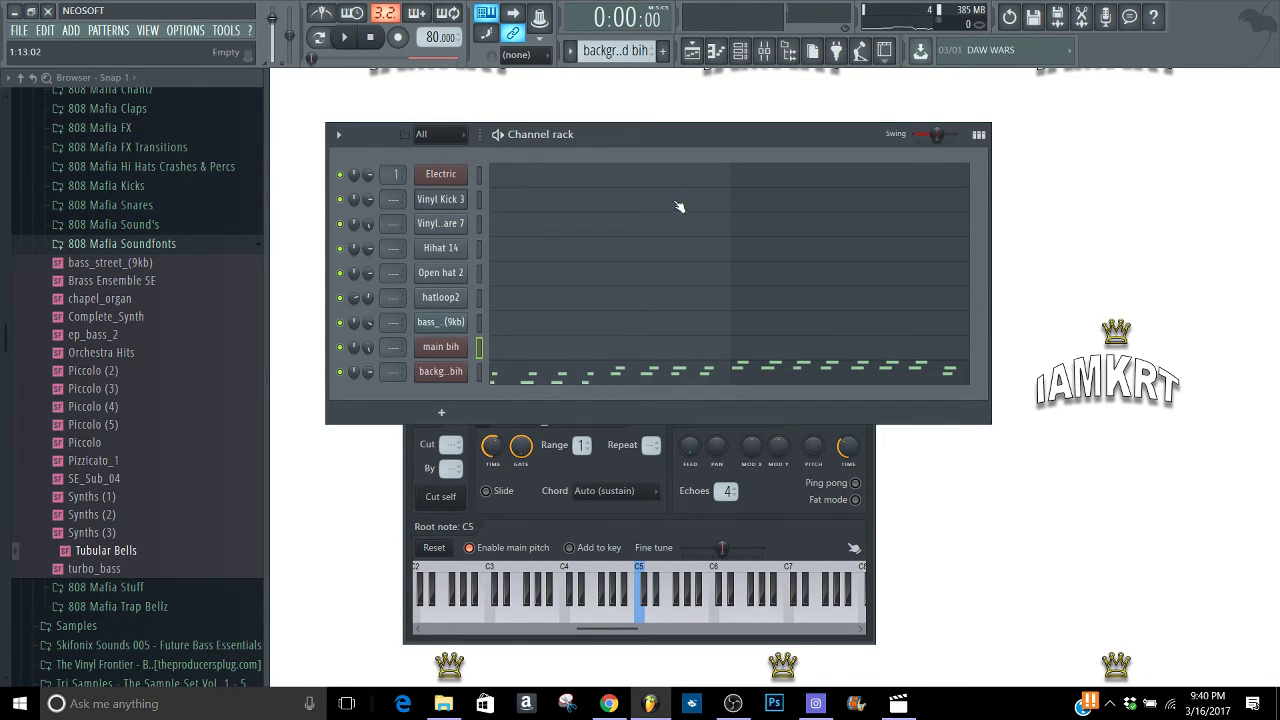
{"action": "left_click", "coordinate": [436, 350]}
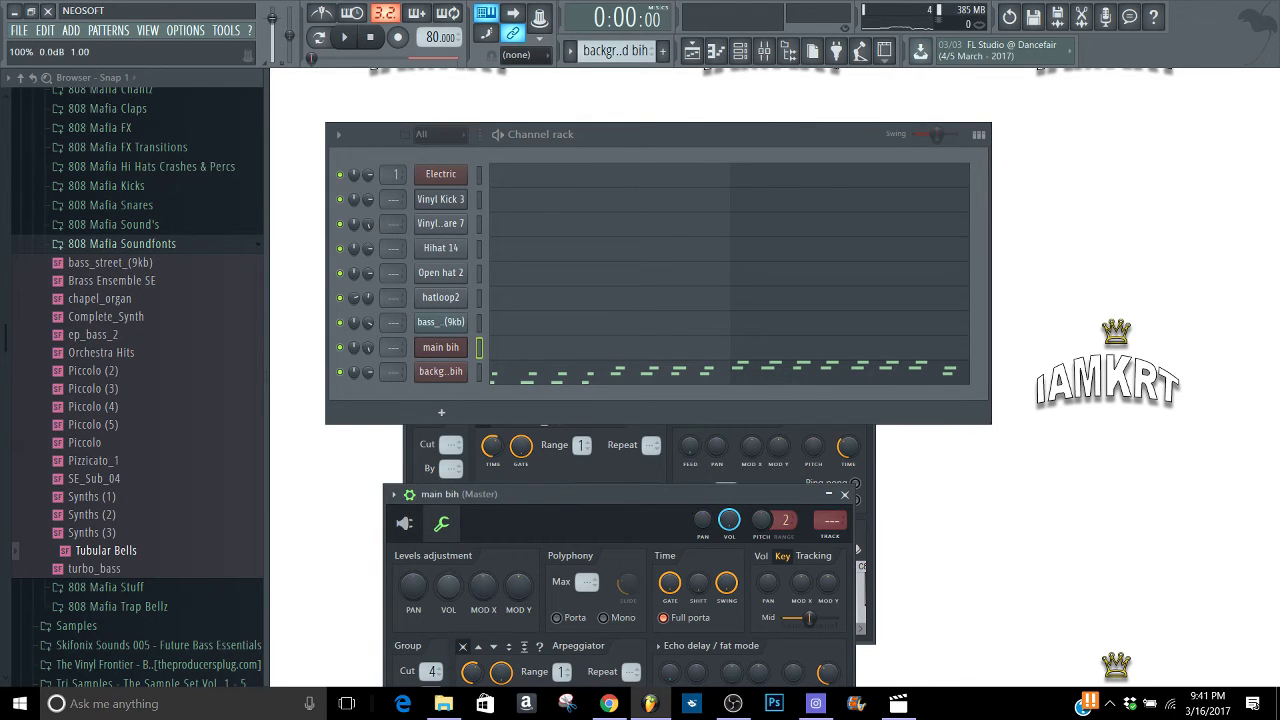
{"action": "left_click", "coordinate": [692, 50]}
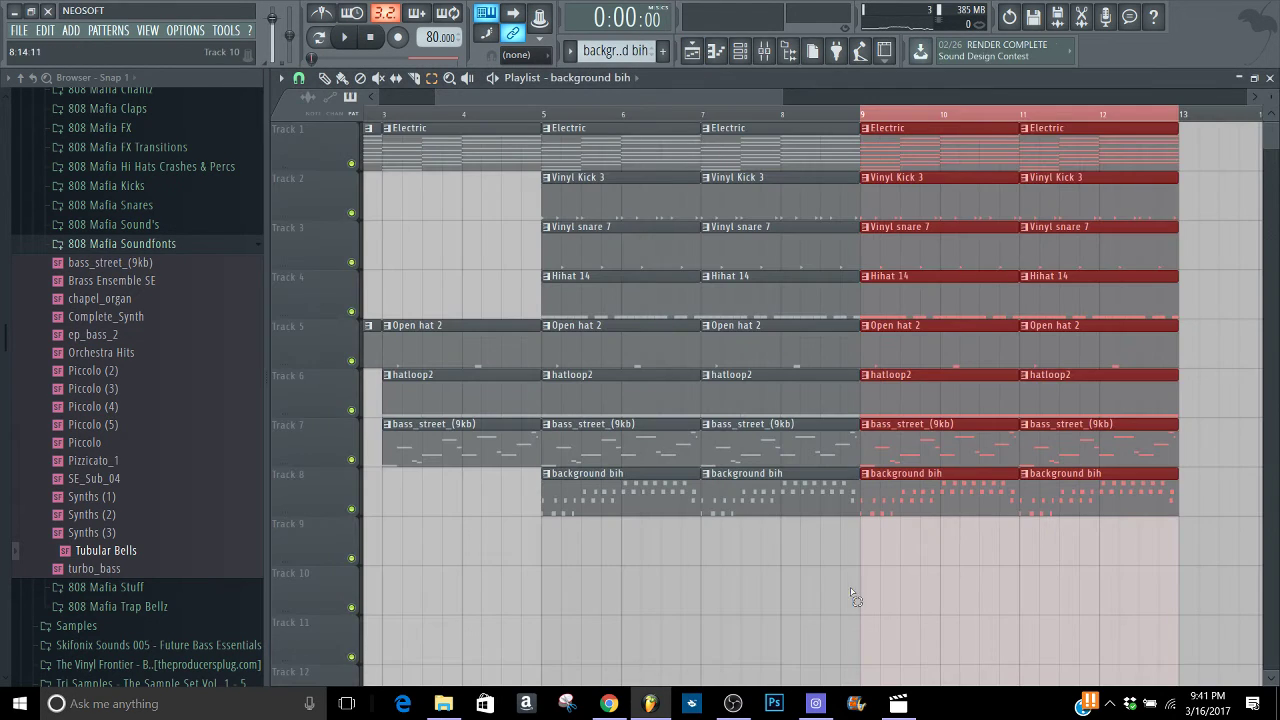
{"action": "left_click", "coordinate": [857, 545]}
{"action": "key", "text": "b"}
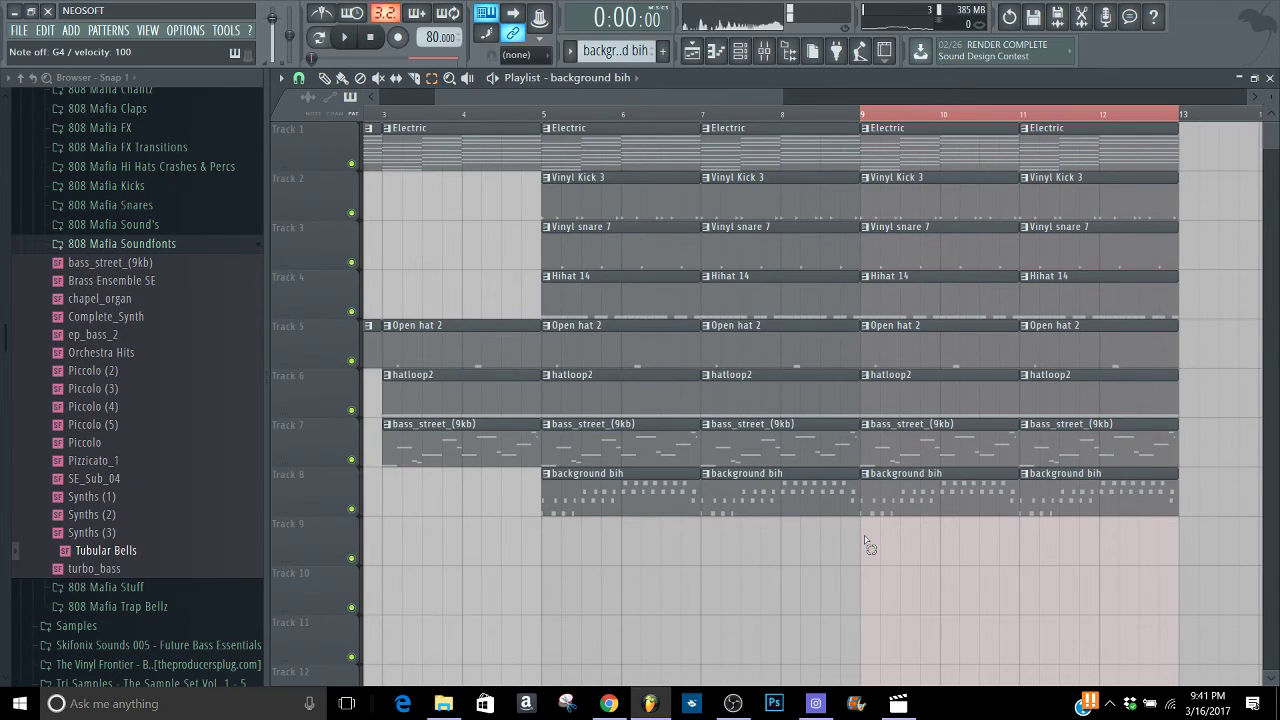
{"action": "scroll", "coordinate": [591, 55], "scroll_direction": "up", "scroll_amount": 7}
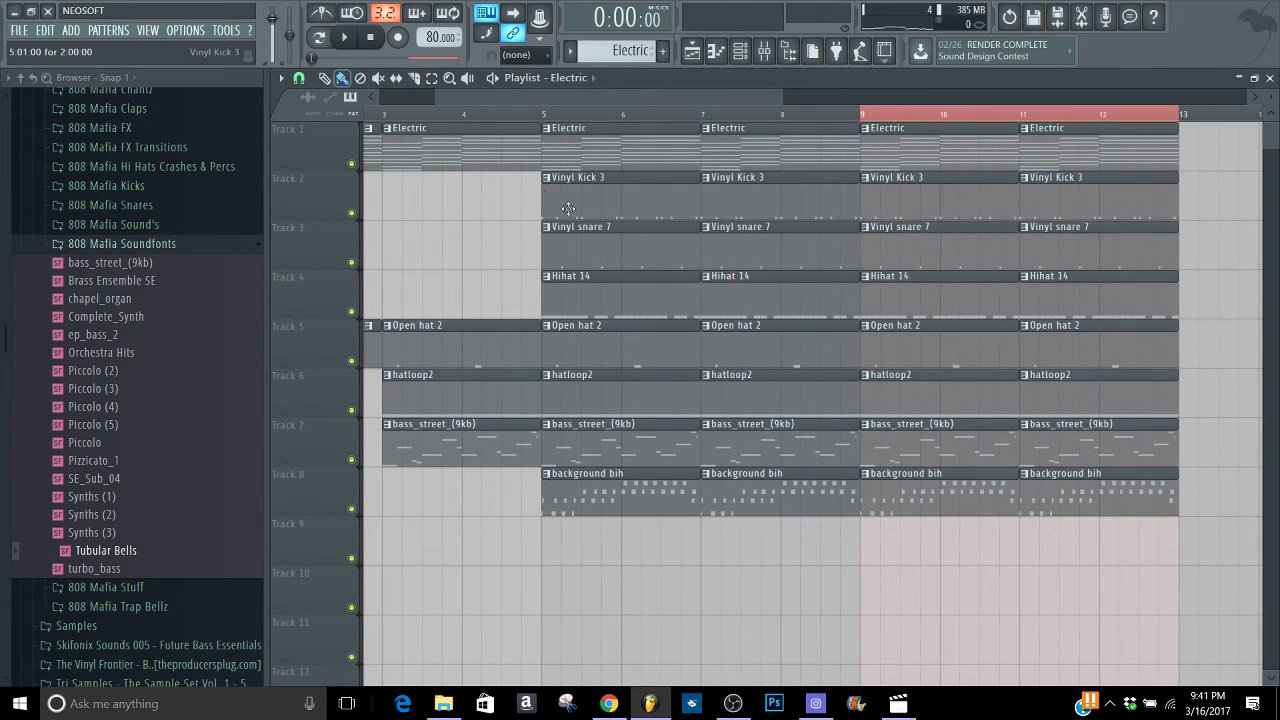
{"action": "left_click_drag", "start_coordinate": [866, 543], "coordinate": [1033, 520]}
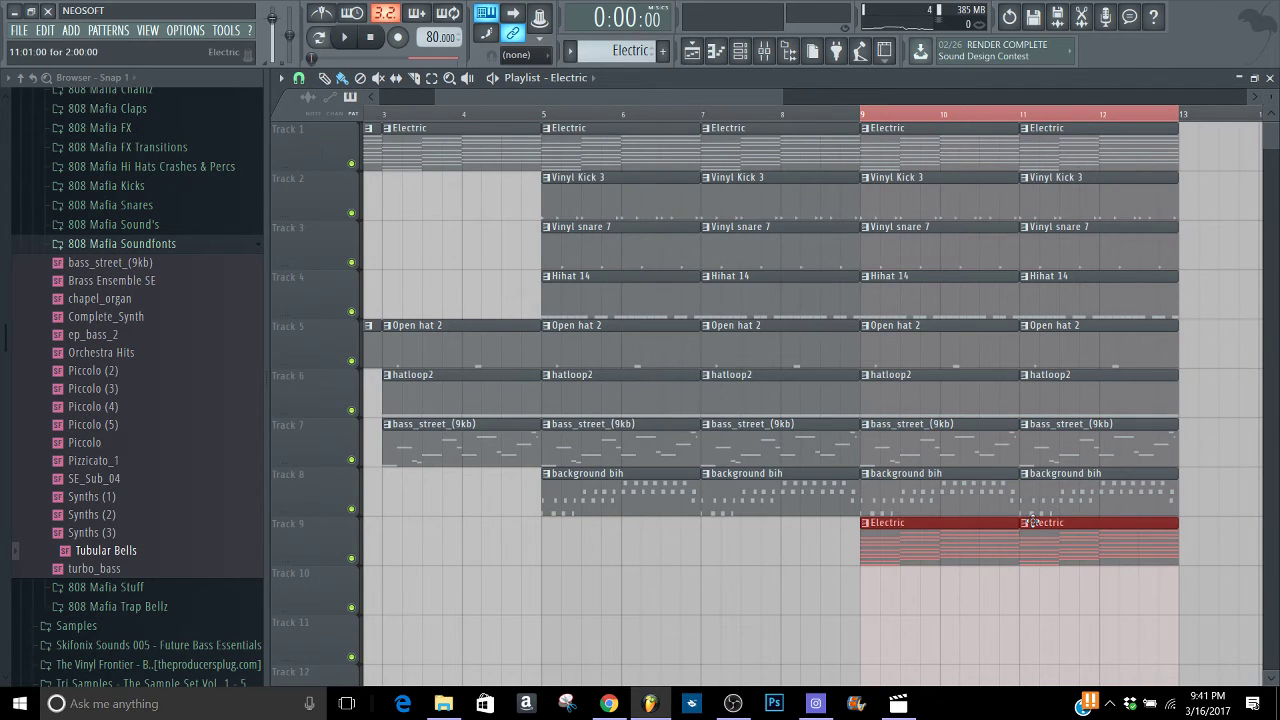
{"action": "key", "text": "space"}
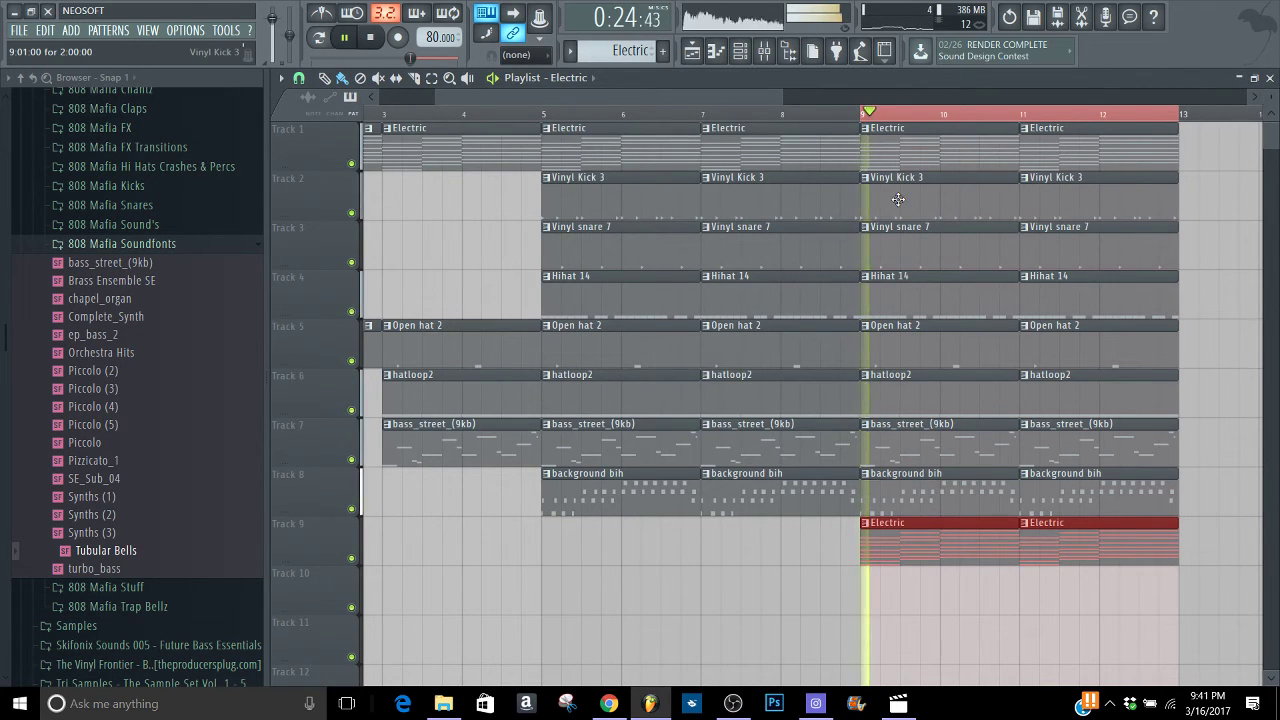
{"action": "right_click", "coordinate": [962, 550]}
{"action": "right_click", "coordinate": [1065, 555]}
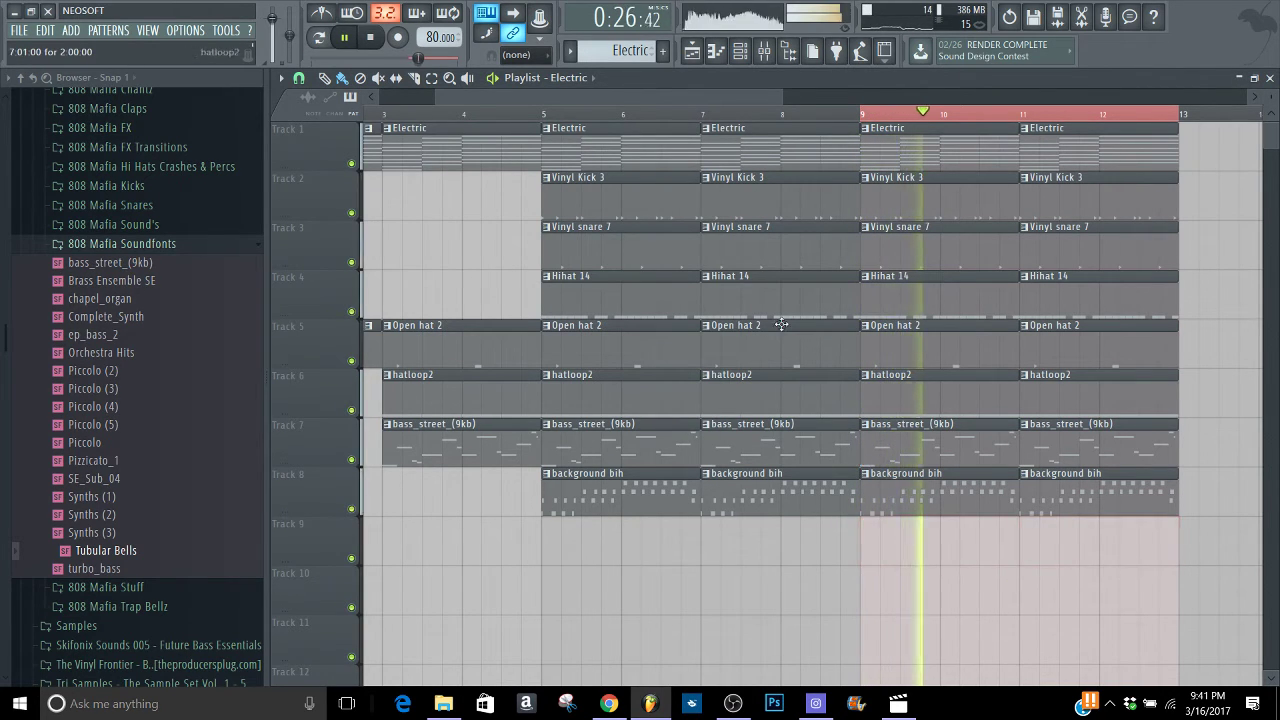
{"action": "left_click", "coordinate": [575, 77]}
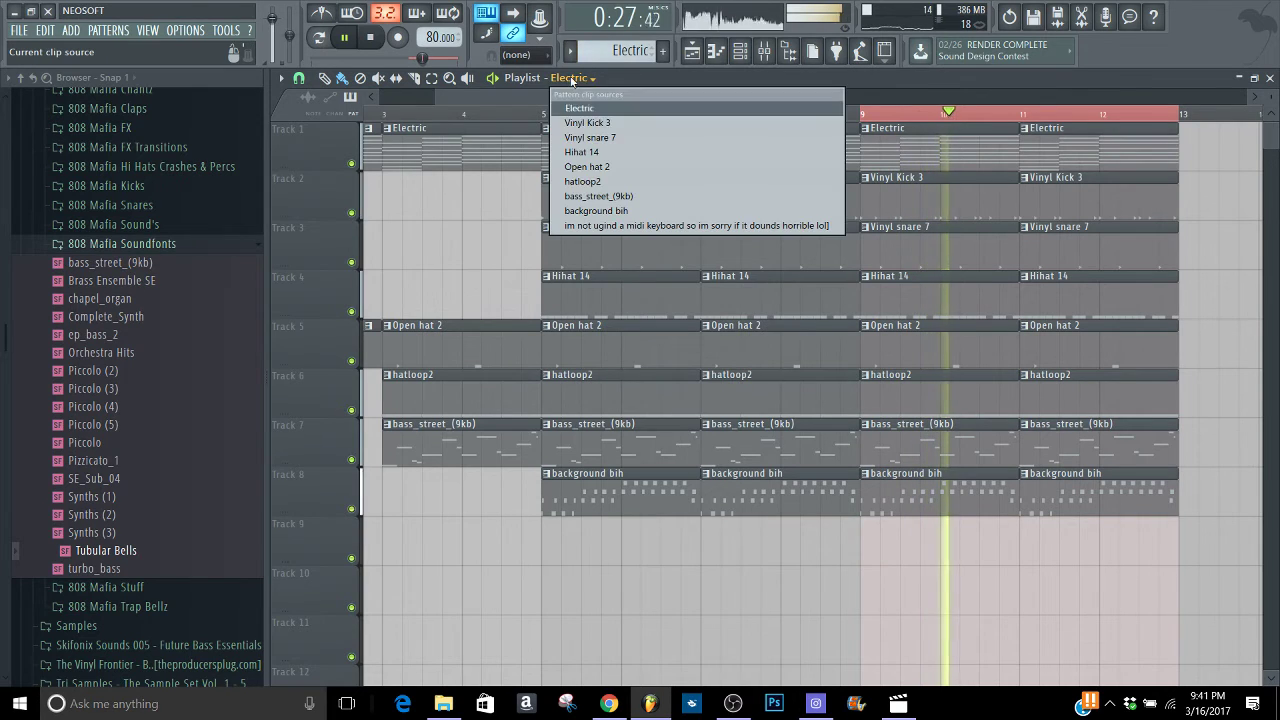
{"action": "left_click", "coordinate": [614, 211]}
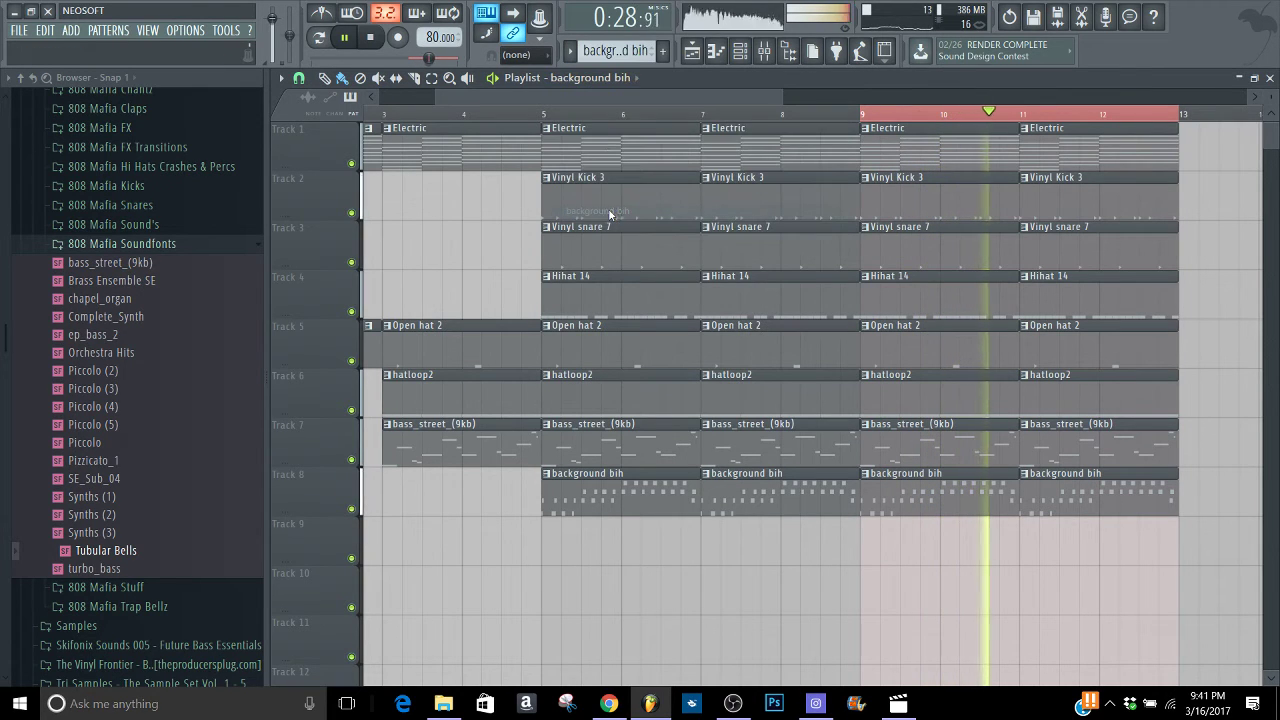
{"action": "left_click", "coordinate": [570, 51]}
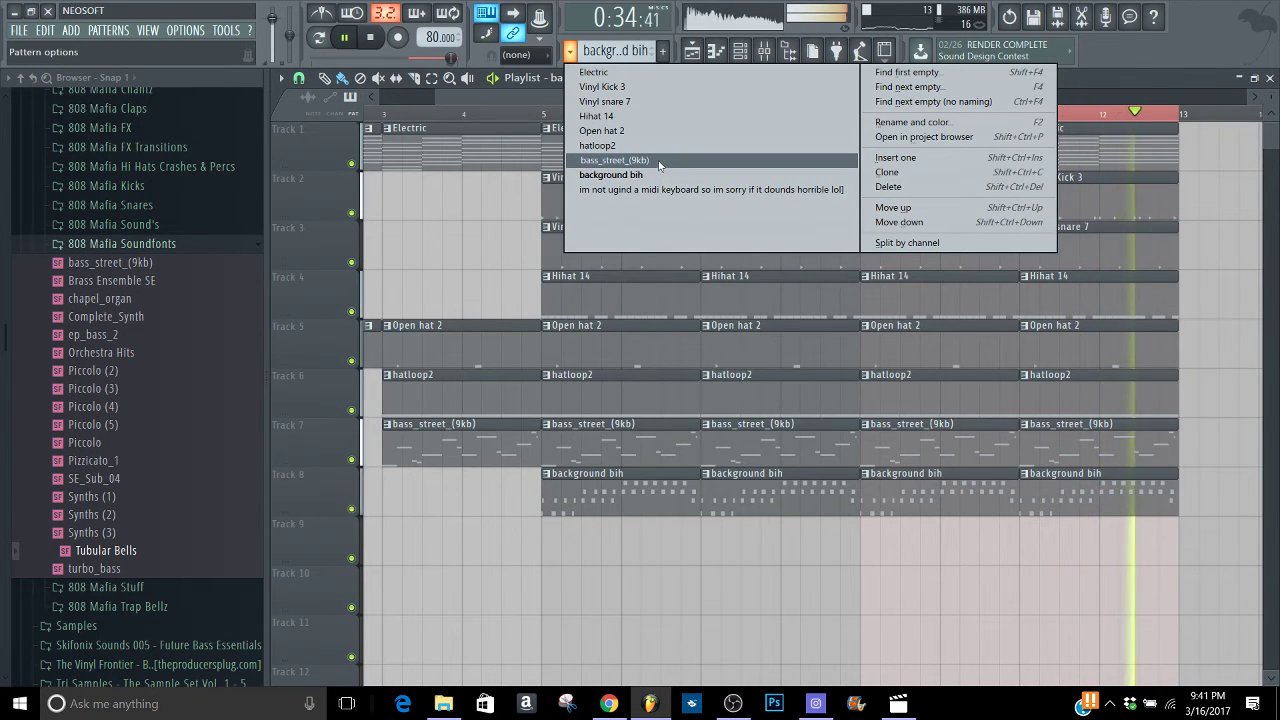
{"action": "left_click", "coordinate": [1078, 73]}
Close the playlist and create a new empty pattern named "main bih"
{"action": "left_click", "coordinate": [1270, 77]}
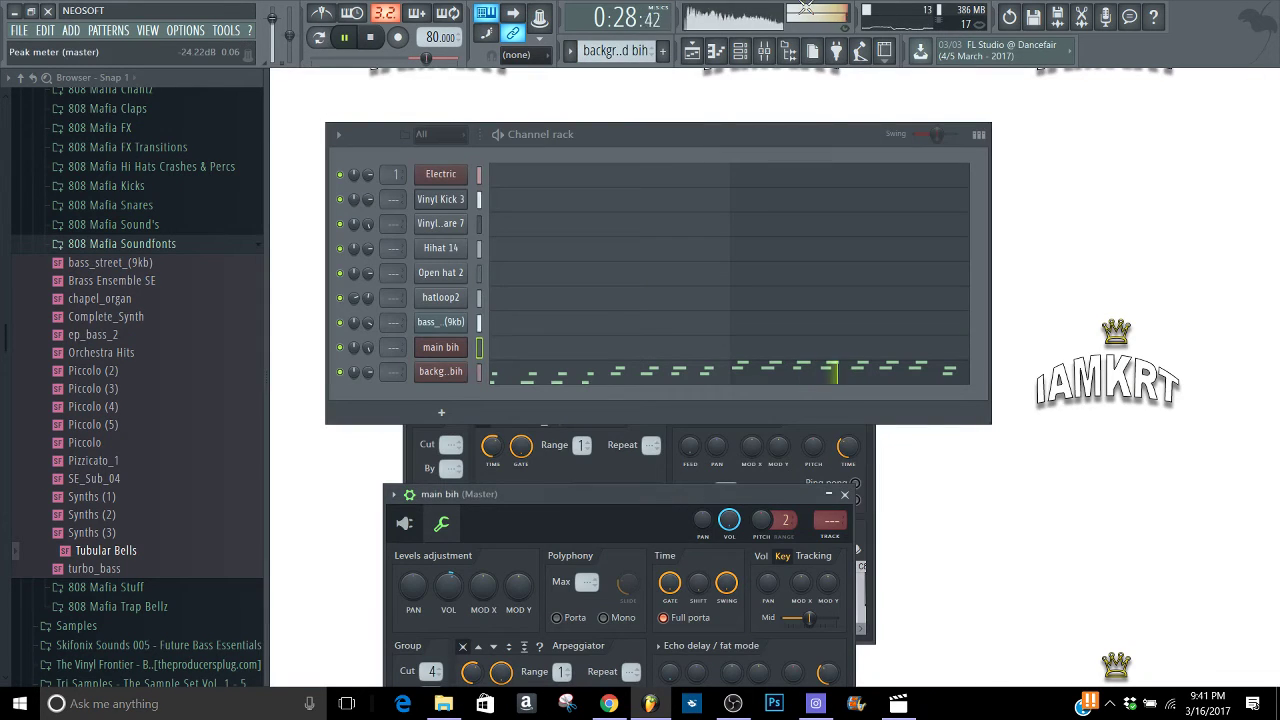
{"action": "left_click", "coordinate": [662, 50]}
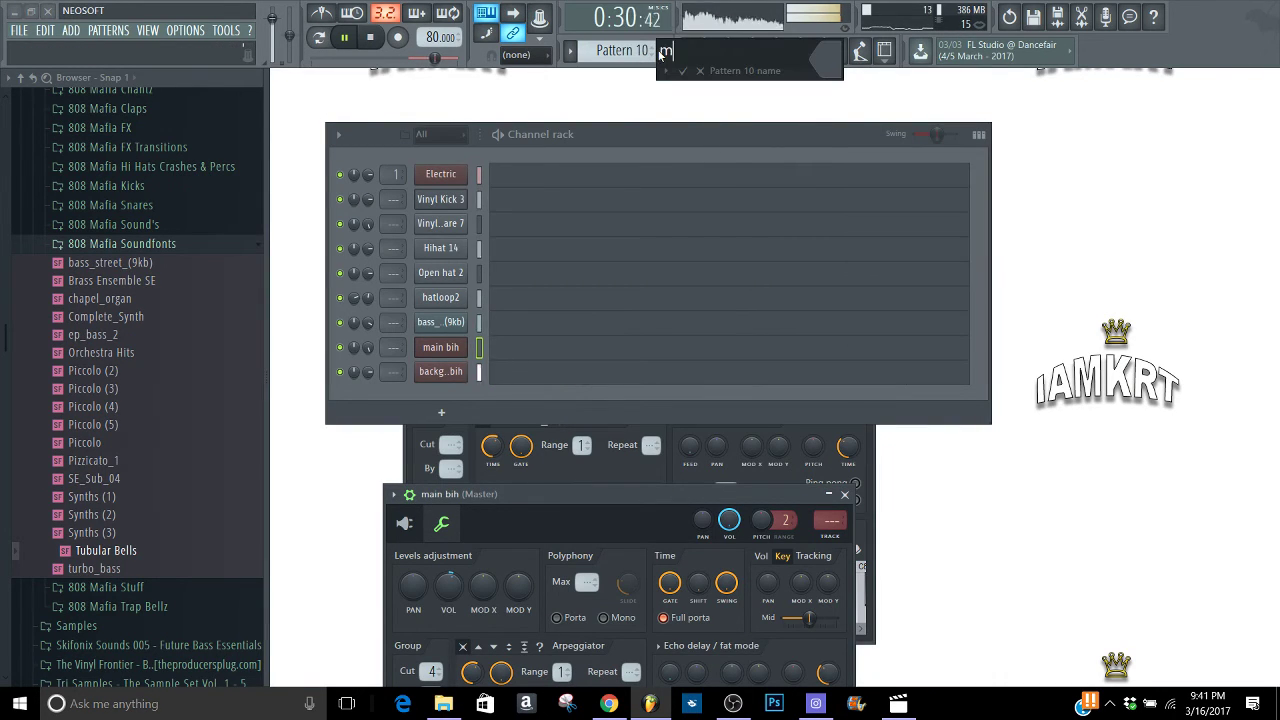
{"action": "type", "text": "main bih"}
{"action": "key", "text": "Return"}
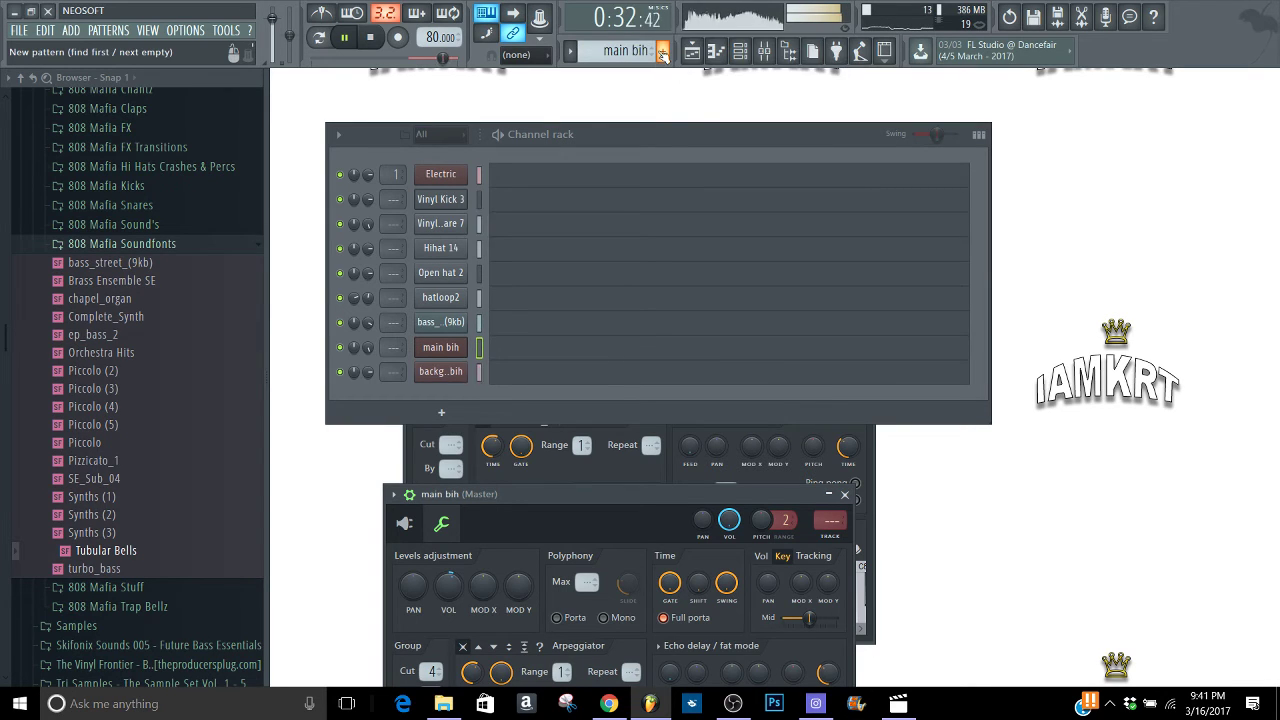
Place a main bih clip on Track 9 at bar 9, remove the extra copies, and extend it to bar 11
{"action": "left_click", "coordinate": [691, 51]}
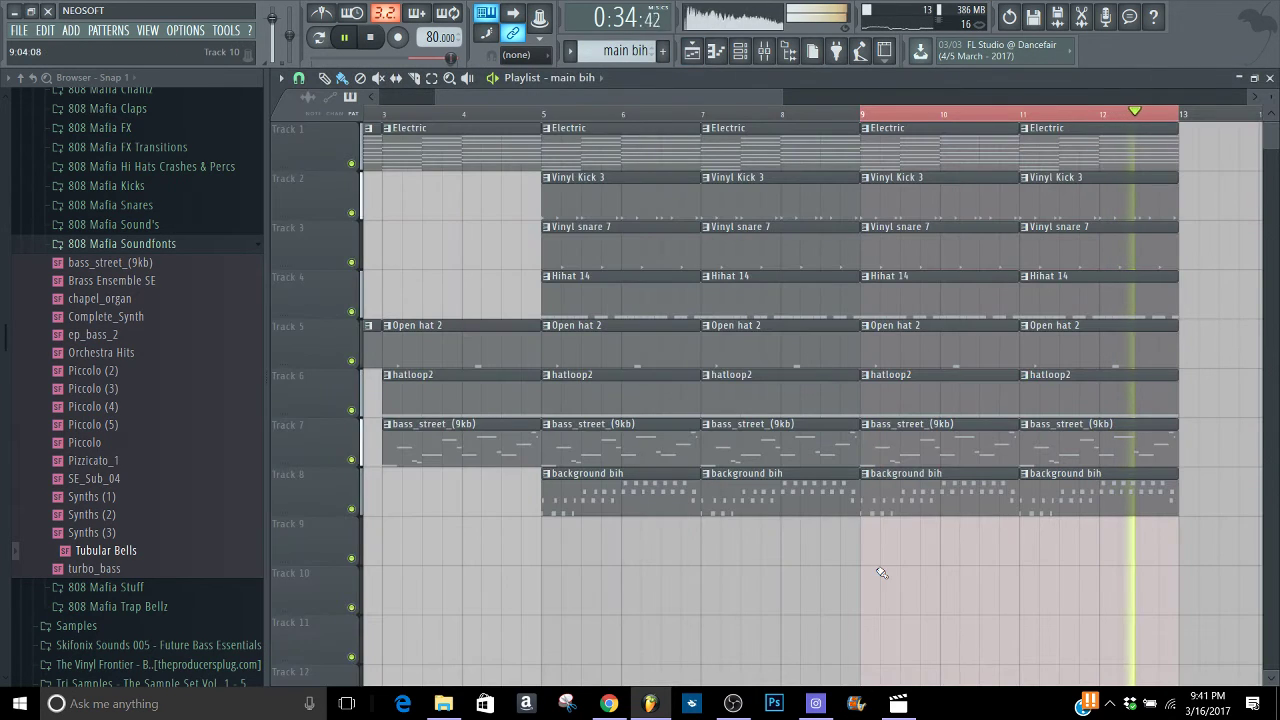
{"action": "left_click", "coordinate": [920, 553]}
{"action": "left_click_drag", "start_coordinate": [920, 553], "coordinate": [1125, 540]}
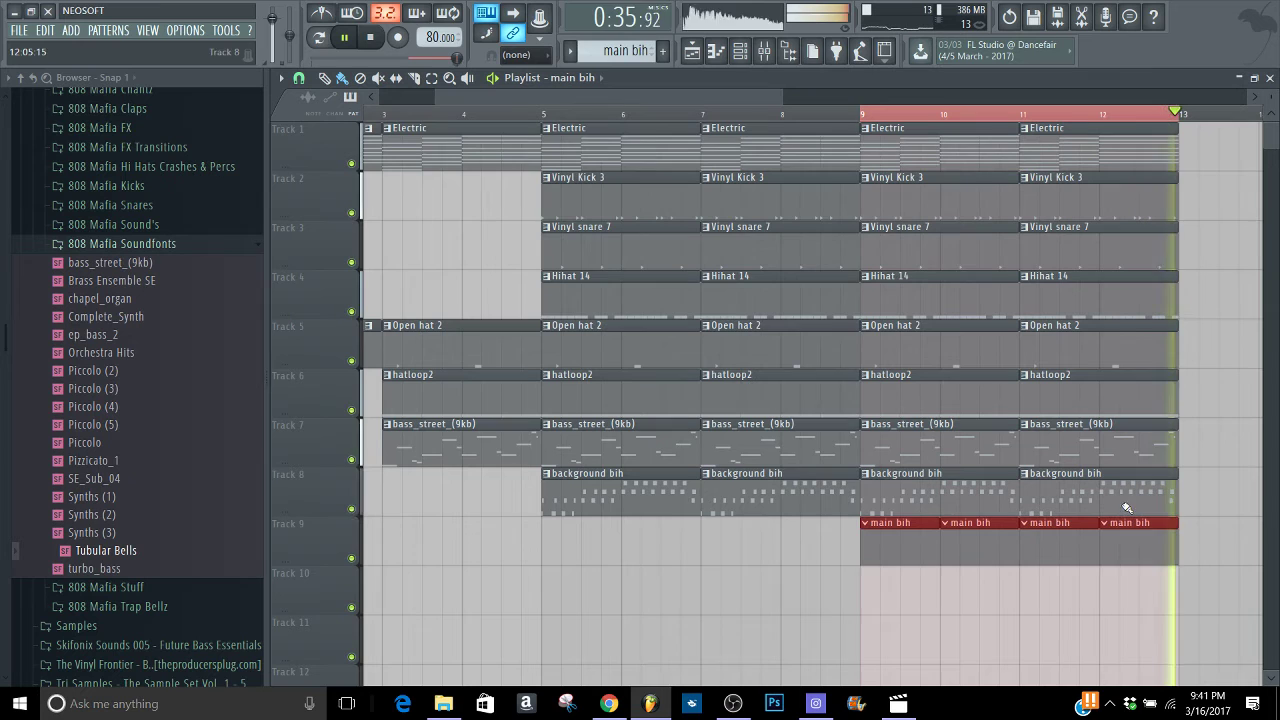
{"action": "double_click", "coordinate": [895, 538]}
{"action": "right_click", "coordinate": [990, 542]}
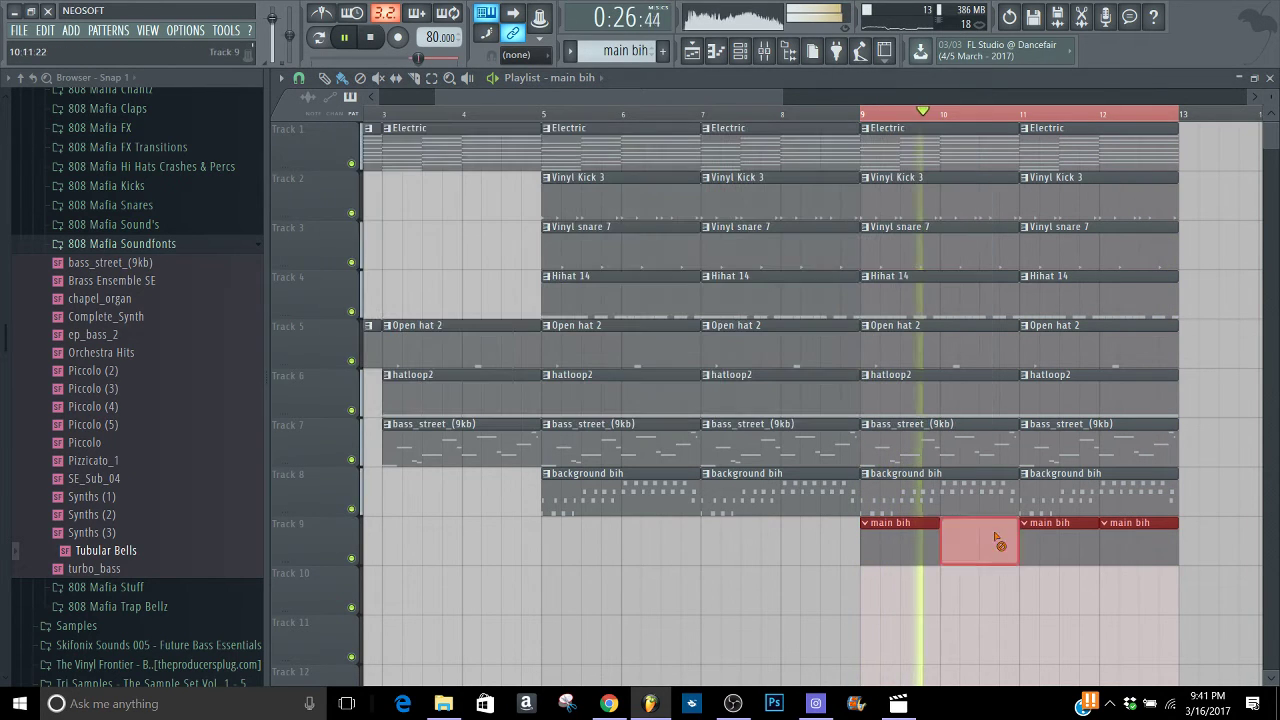
{"action": "right_click", "coordinate": [1055, 541]}
{"action": "right_click", "coordinate": [1128, 539]}
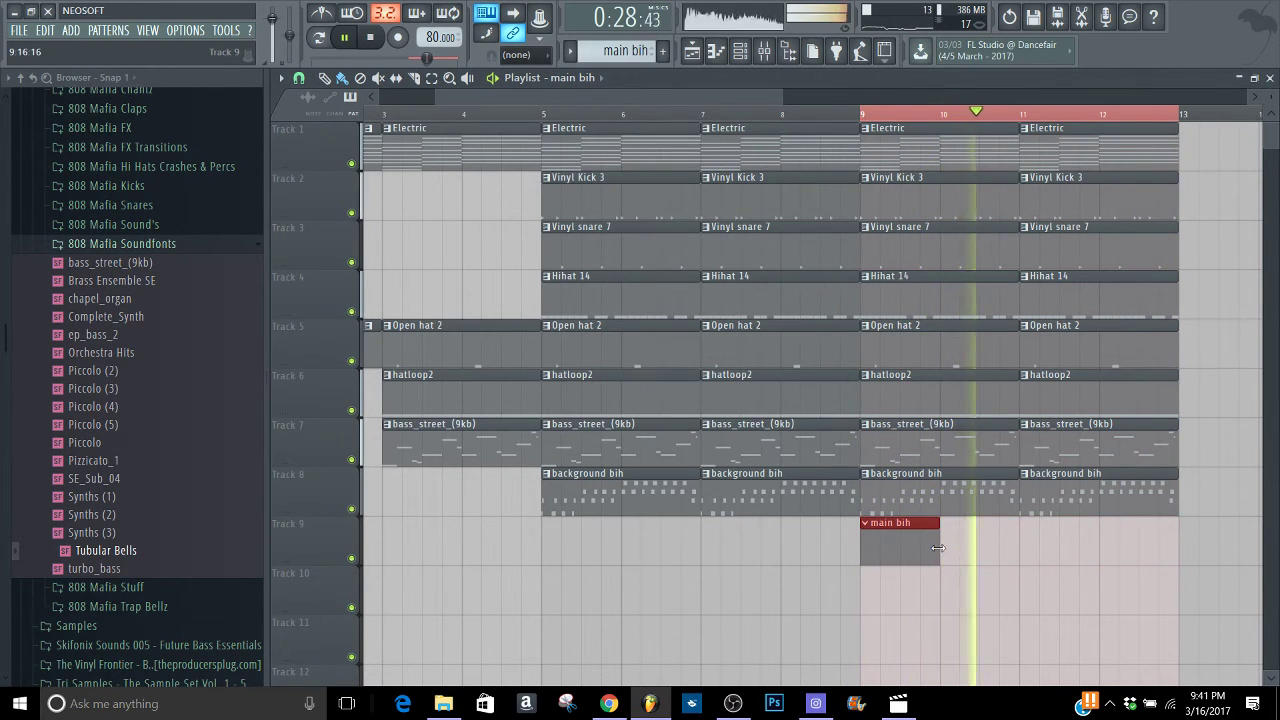
{"action": "left_click_drag", "start_coordinate": [941, 545], "coordinate": [1018, 545]}
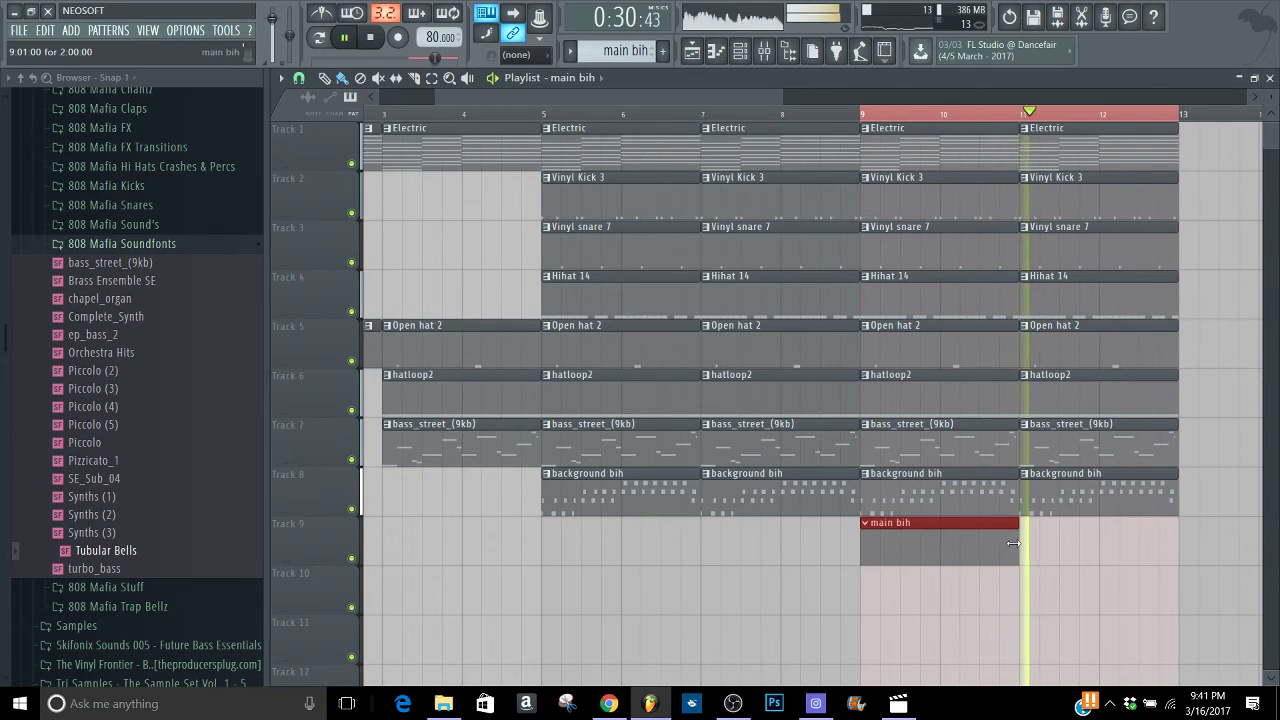
Open the main bih pattern in the channel rack and rehearse its melody over the looped bars 9 to 13
{"action": "double_click", "coordinate": [958, 539]}
{"action": "key", "text": "space"}
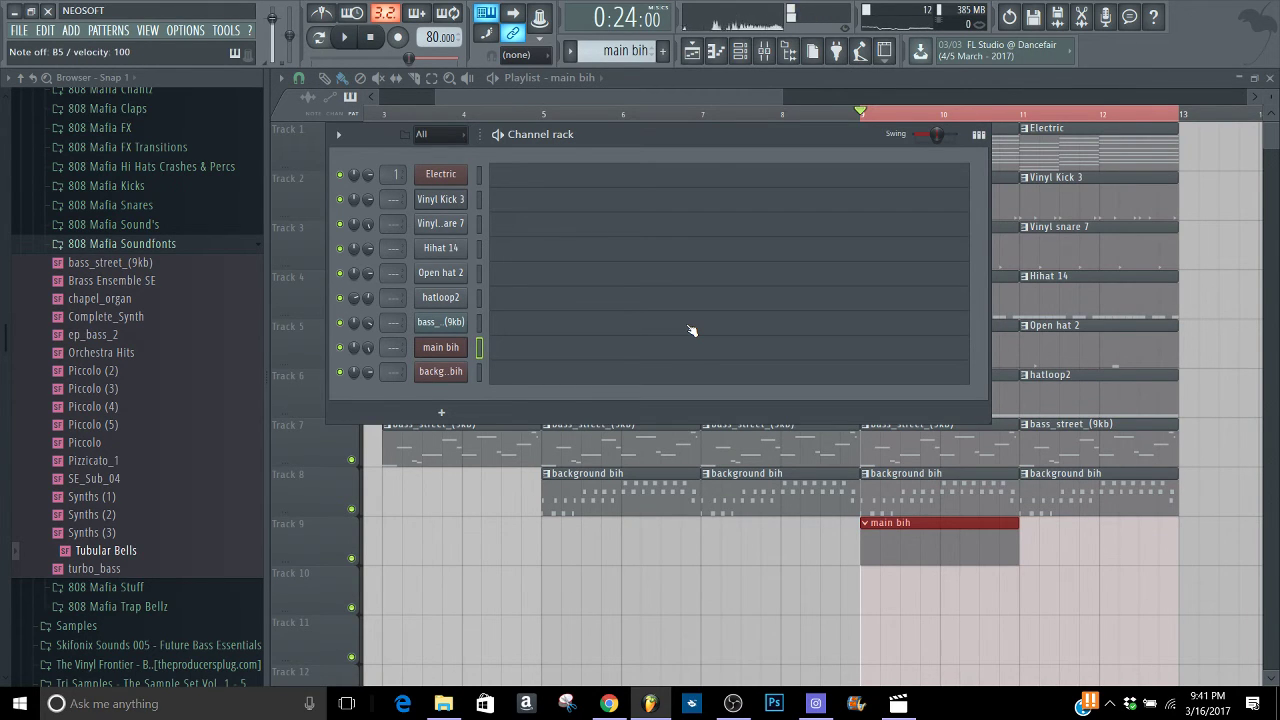
{"action": "key", "text": "space"}
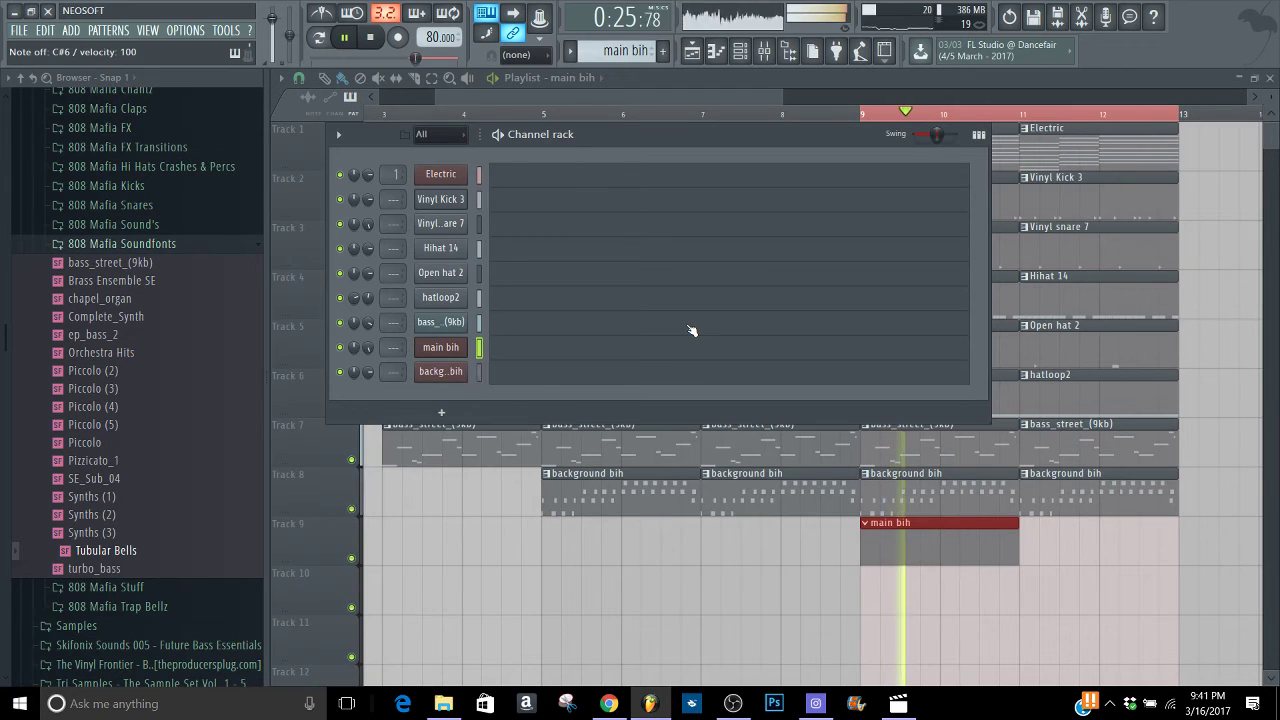
{"action": "key", "text": "space"}
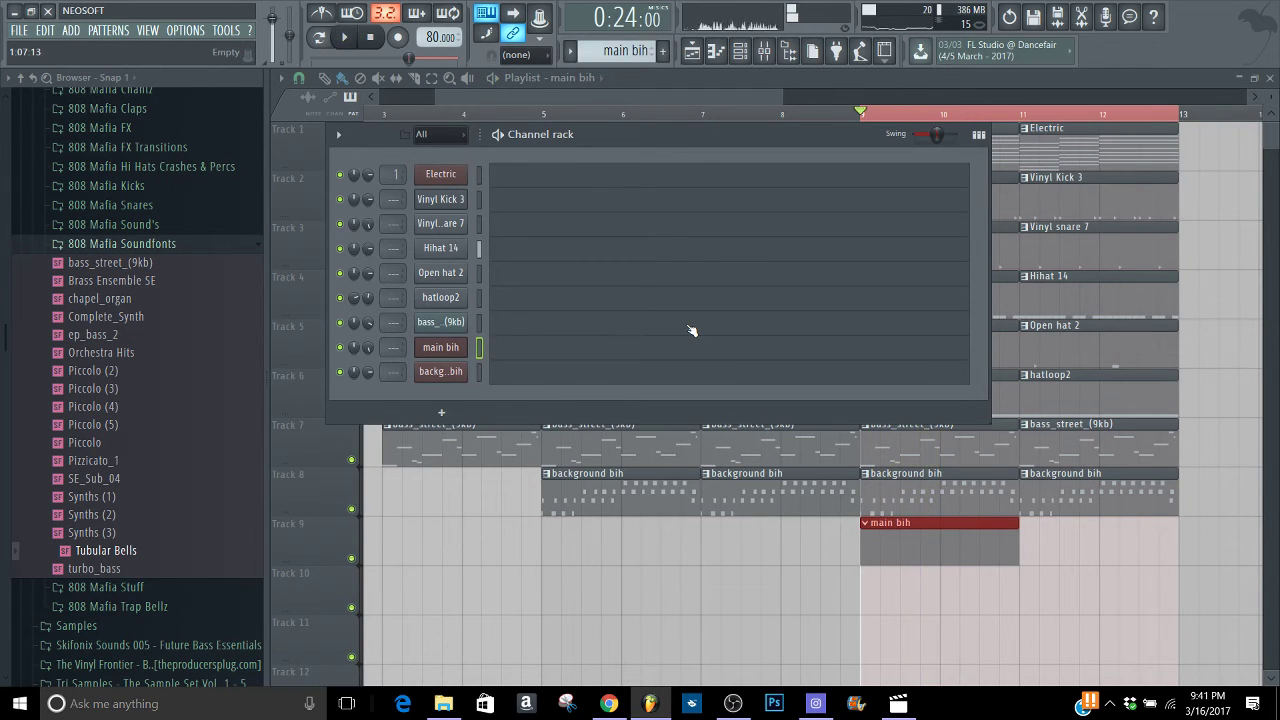
{"action": "key", "text": "space"}
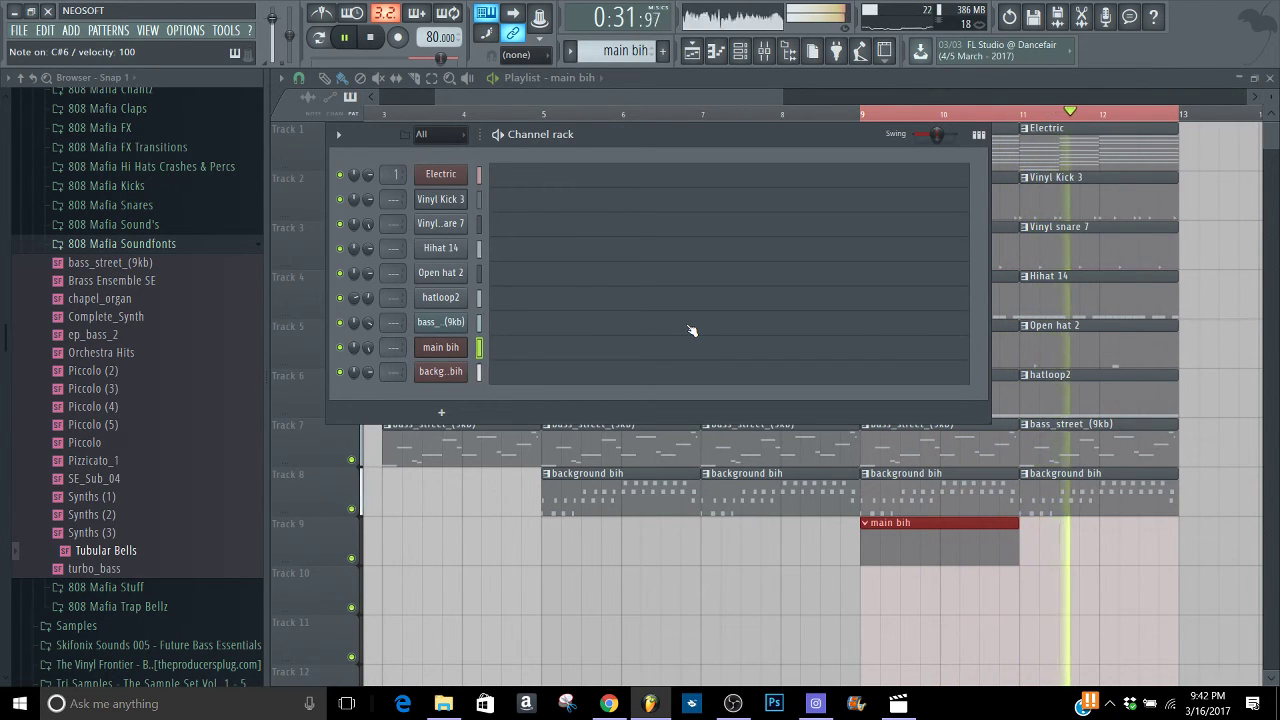
Open the main bih channel's piano roll, stop playback, and try out melody notes around C6
{"action": "left_click", "coordinate": [645, 347]}
{"action": "key", "text": "space"}
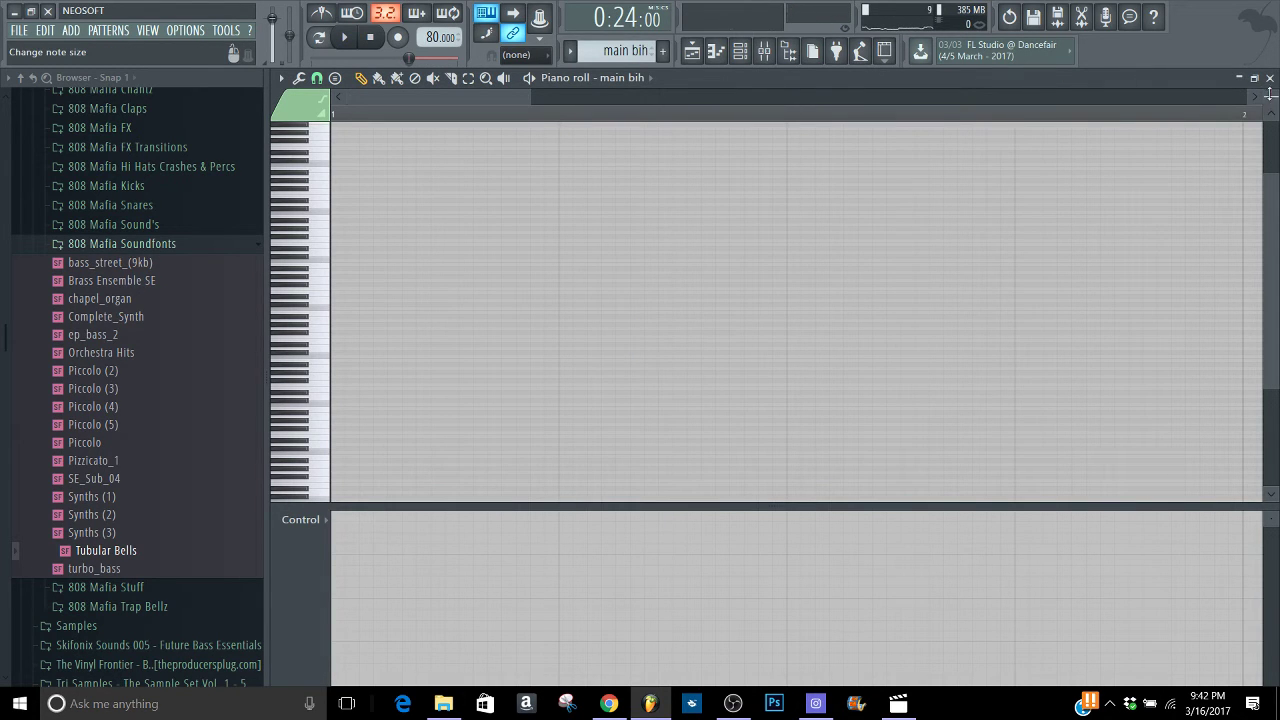
{"action": "left_click_drag", "start_coordinate": [1270, 94], "coordinate": [1270, 97]}
{"action": "key", "text": "h"}
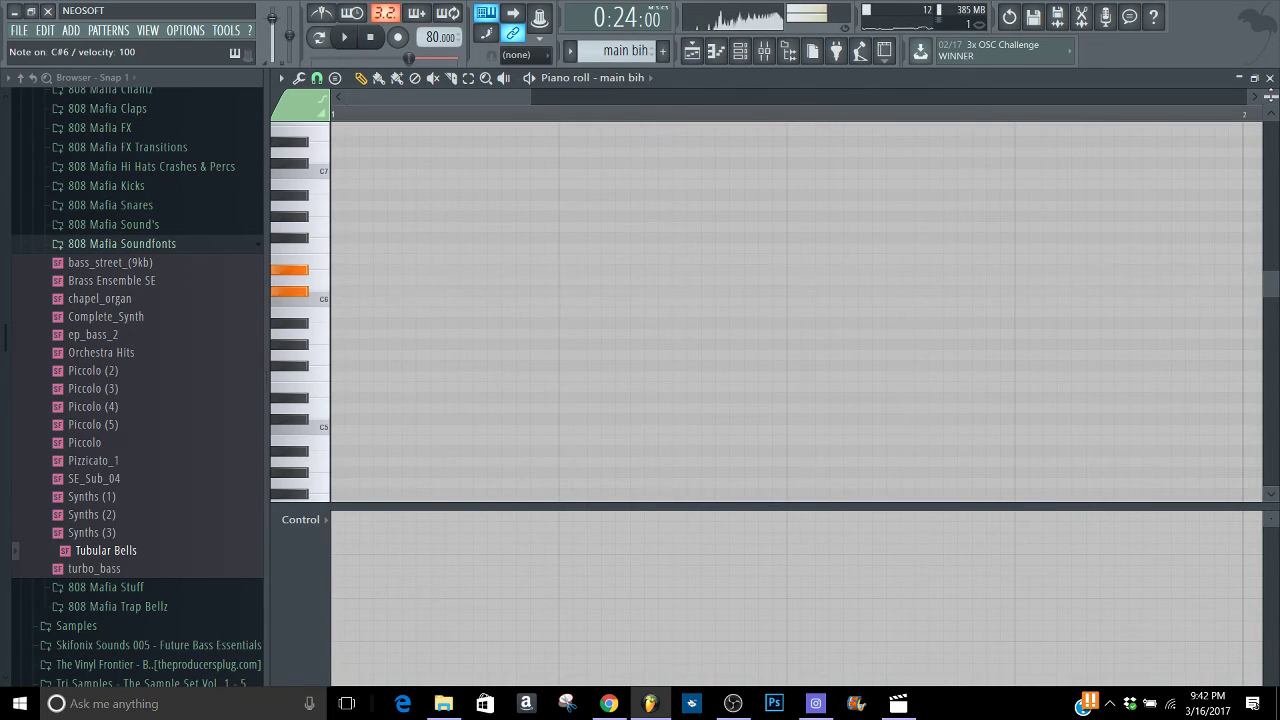
{"action": "key", "text": "h"}
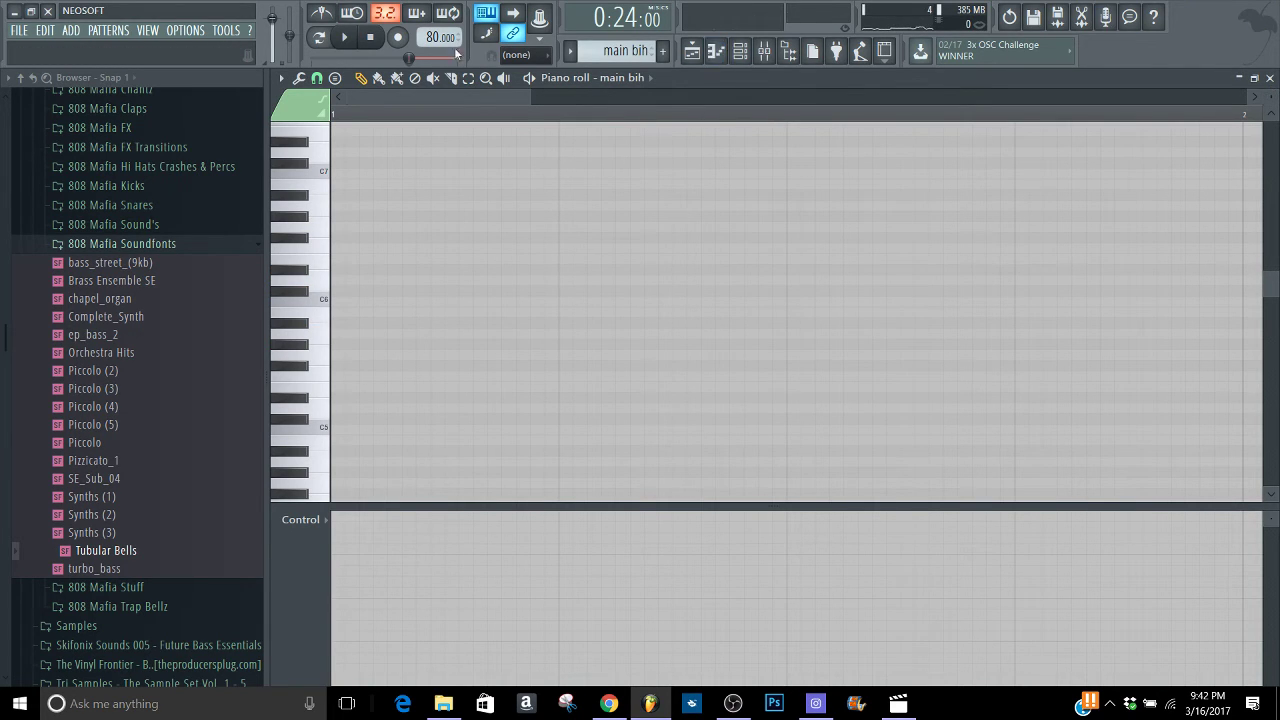
Record a two-bar melody take of notes from G#5 to D#6 into the main bih pattern and play it back
{"action": "left_click", "coordinate": [398, 38]}
{"action": "left_click", "coordinate": [625, 432]}
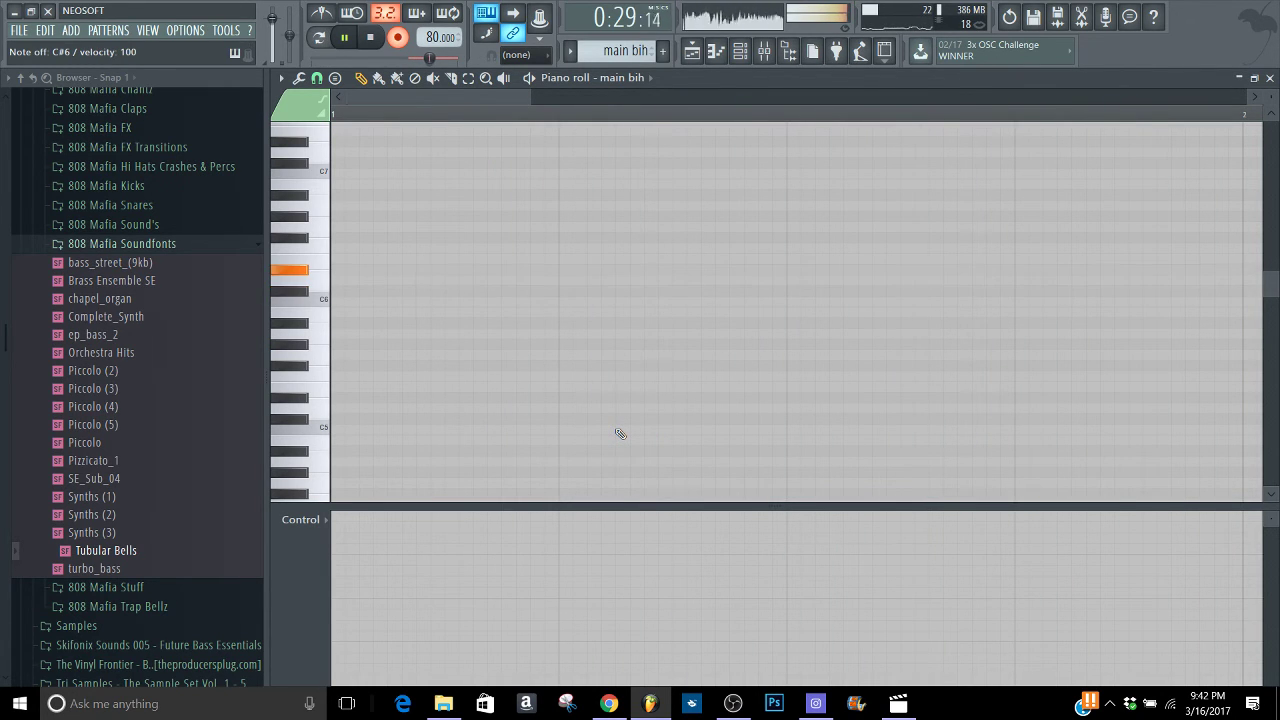
{"action": "key", "text": "space"}
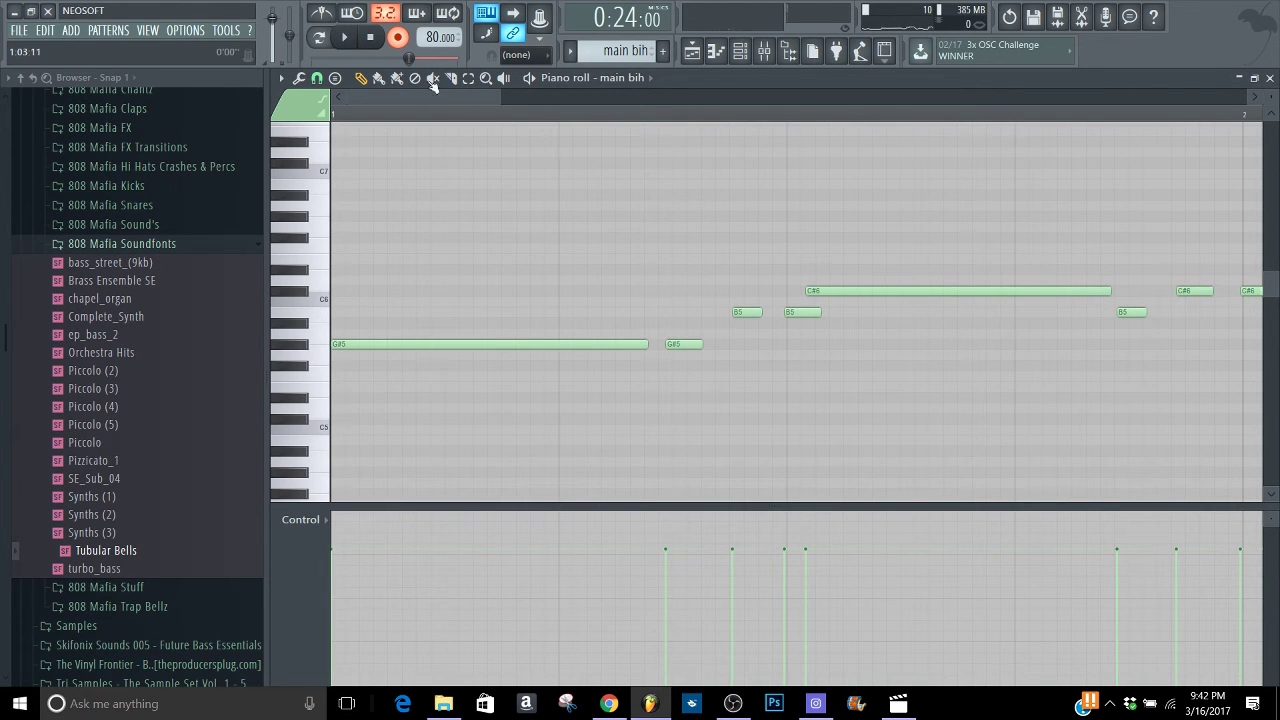
{"action": "key", "text": "space"}
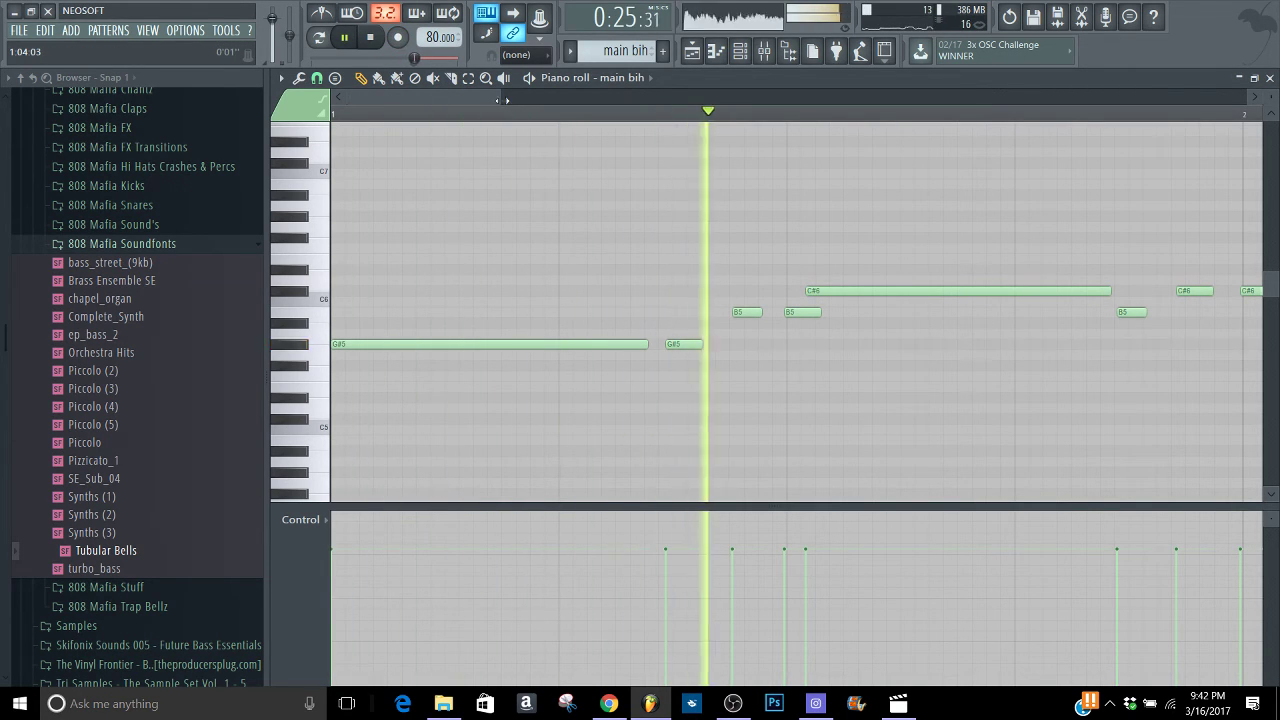
{"action": "scroll", "coordinate": [565, 125], "scroll_direction": "down", "scroll_amount": 1}
{"action": "scroll", "coordinate": [565, 125], "scroll_direction": "down", "scroll_amount": 2}
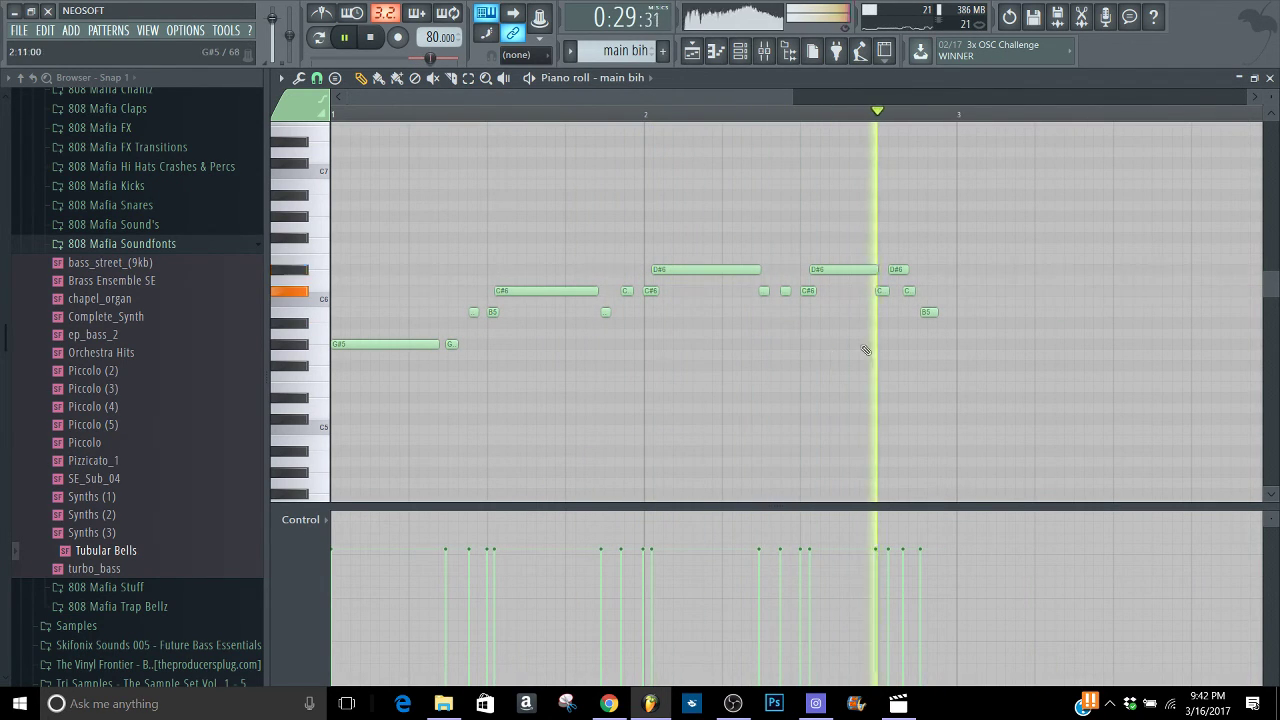
{"action": "key", "text": "space"}
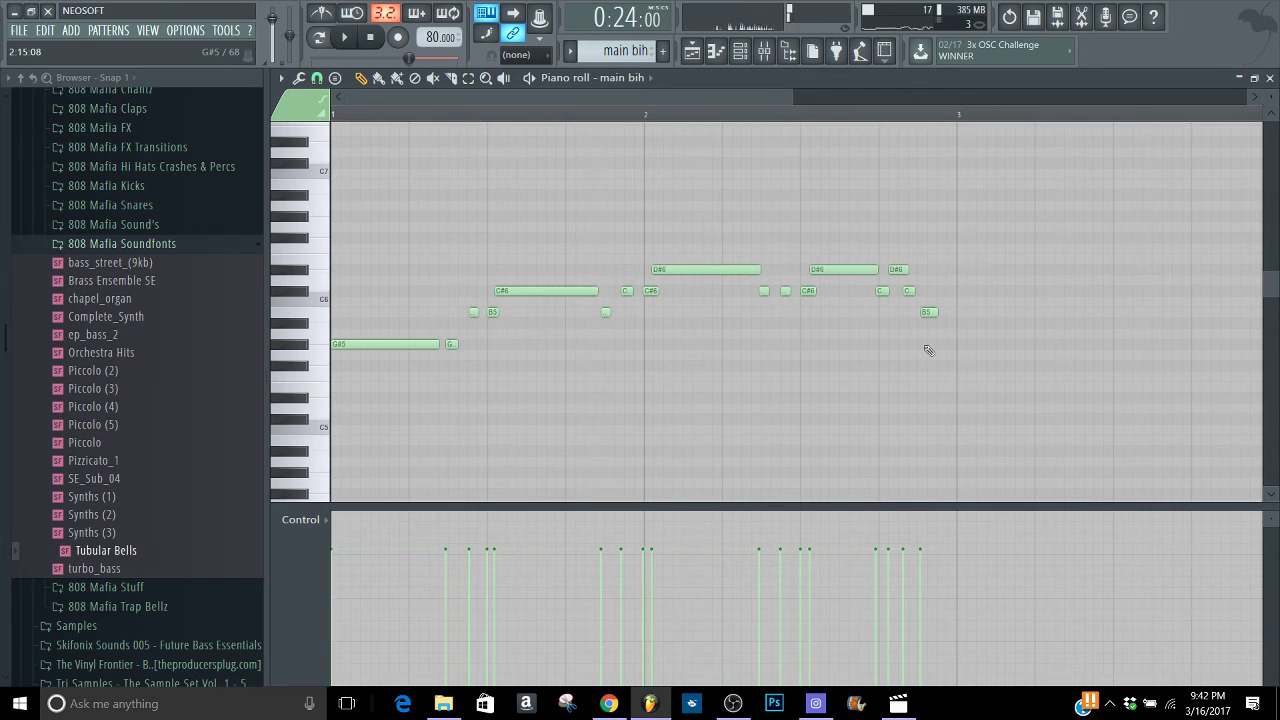
Quantize the recorded notes' start times with the Default template while the take plays
{"action": "key", "text": "space"}
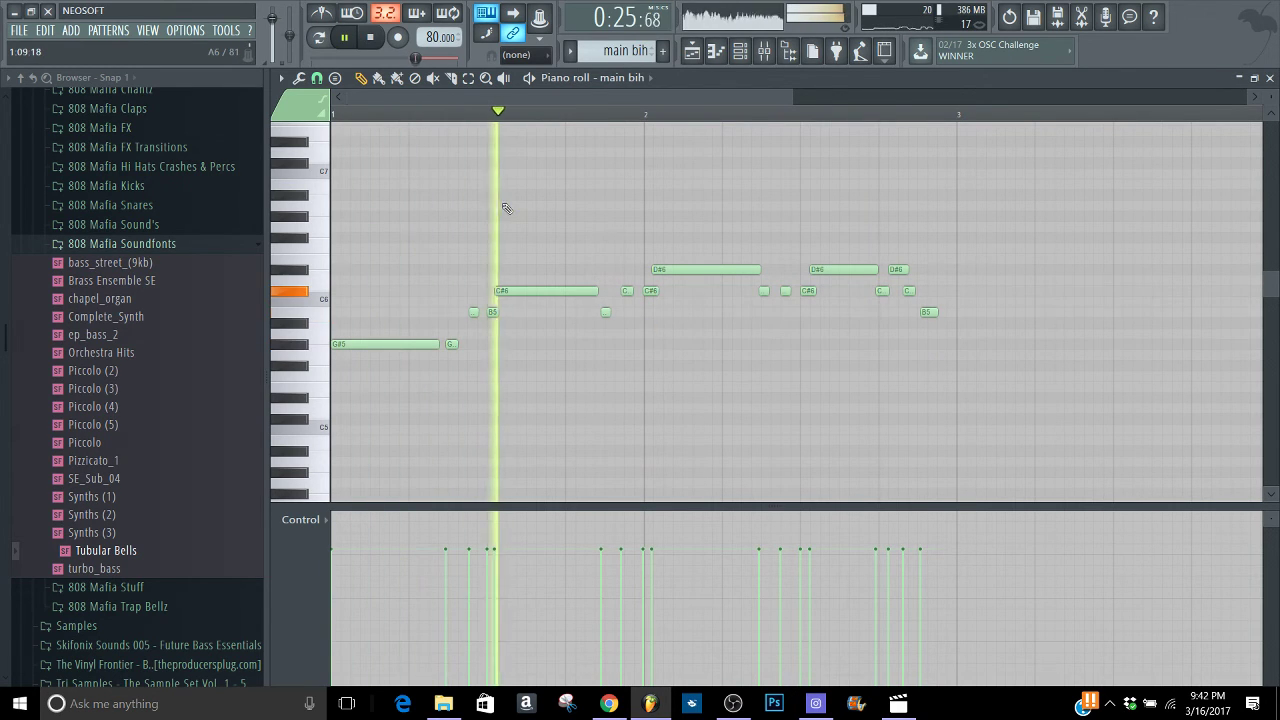
{"action": "left_click", "coordinate": [298, 78]}
{"action": "left_click", "coordinate": [342, 182]}
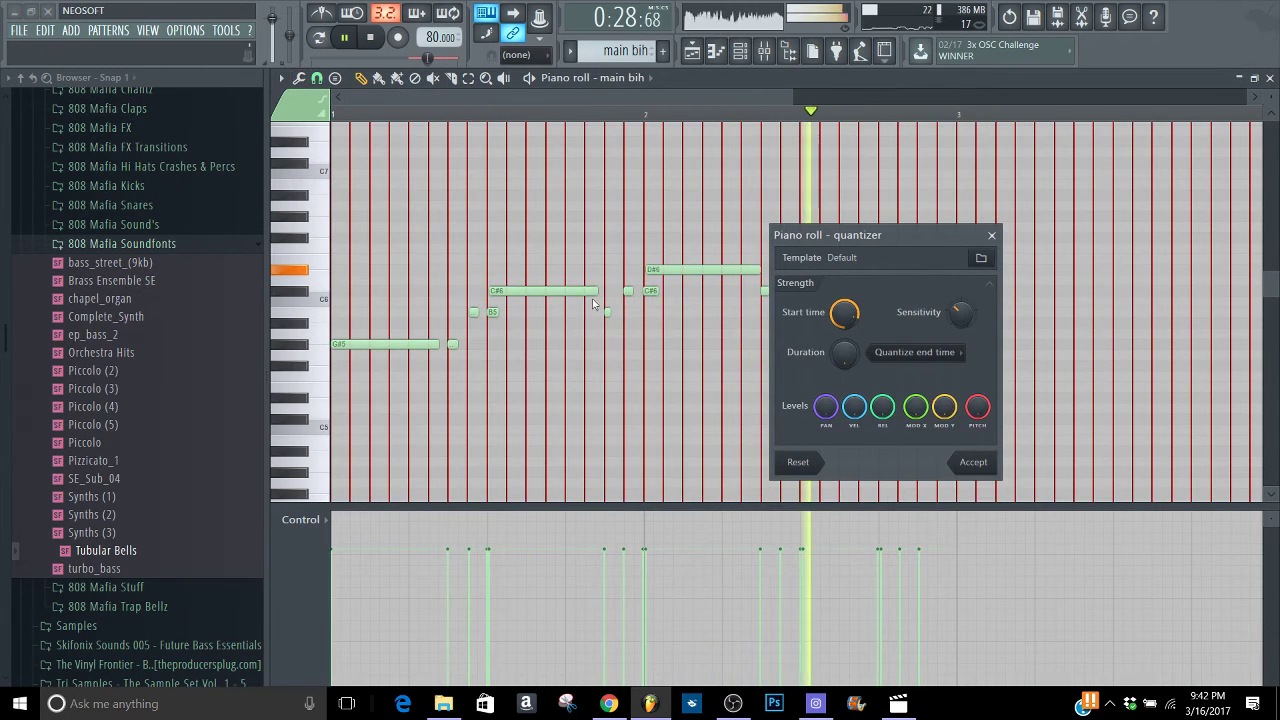
{"action": "left_click", "coordinate": [966, 463]}
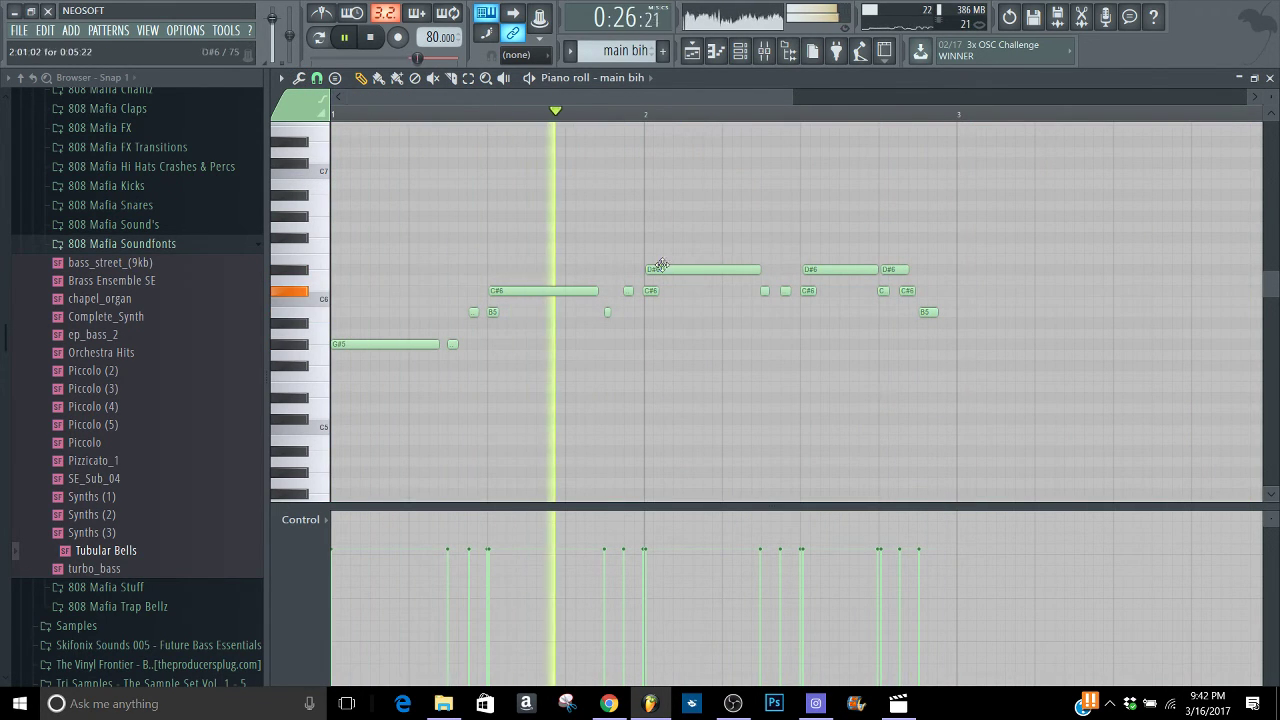
Shift the long C#6 note in bar 1 slightly later, replay it, and clear the whole take from the piano roll
{"action": "key", "text": "space"}
{"action": "left_click_drag", "start_coordinate": [494, 291], "coordinate": [500, 292]}
{"action": "key", "text": "space"}
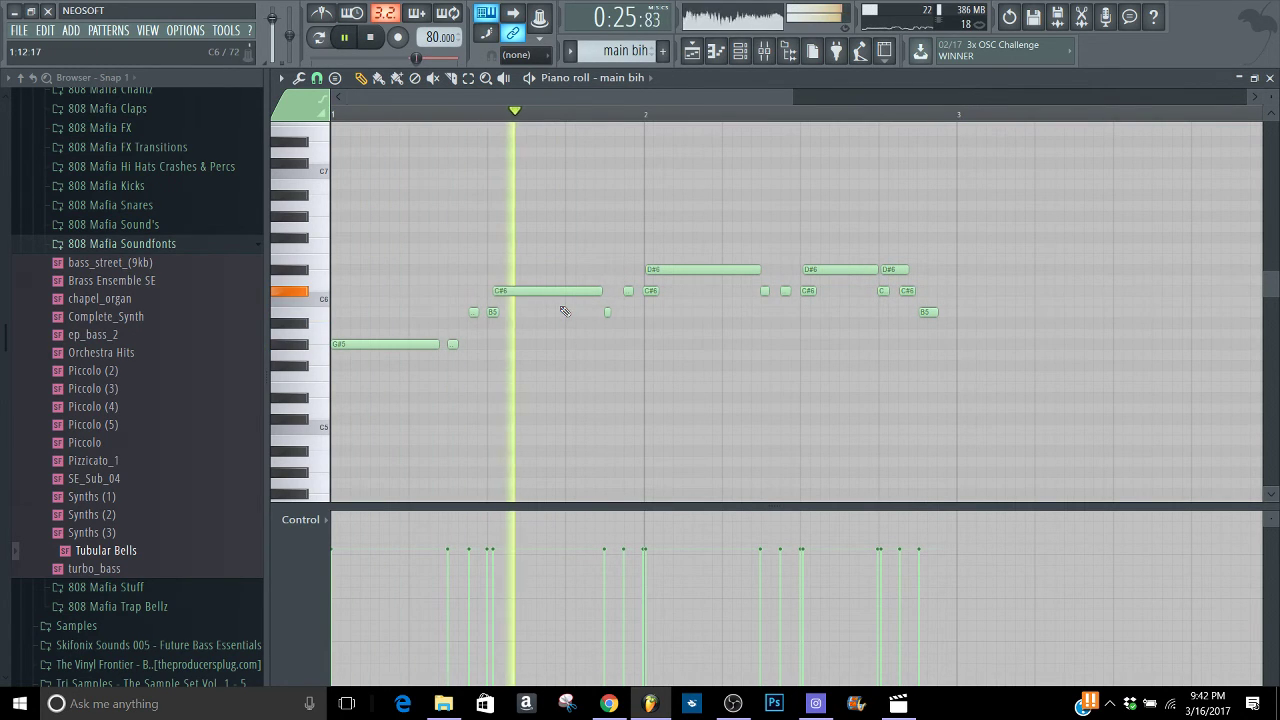
{"action": "left_click_drag", "start_coordinate": [532, 291], "coordinate": [538, 291]}
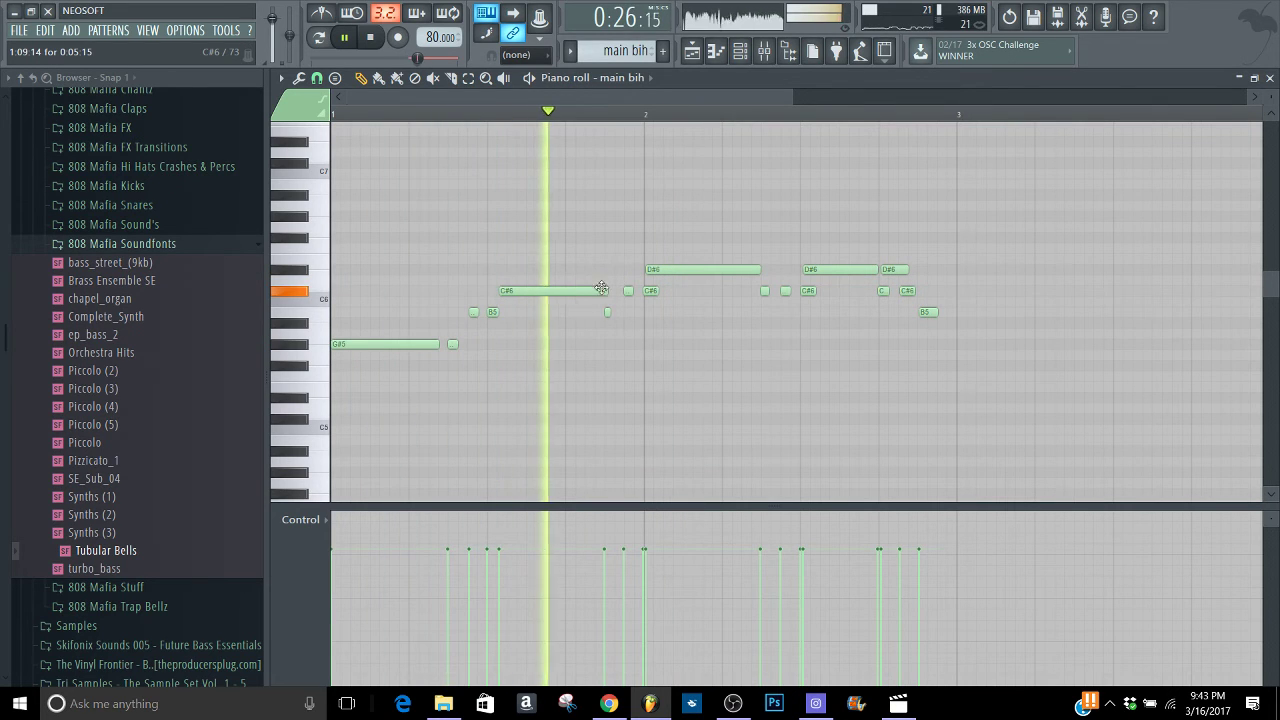
{"action": "key", "text": "space"}
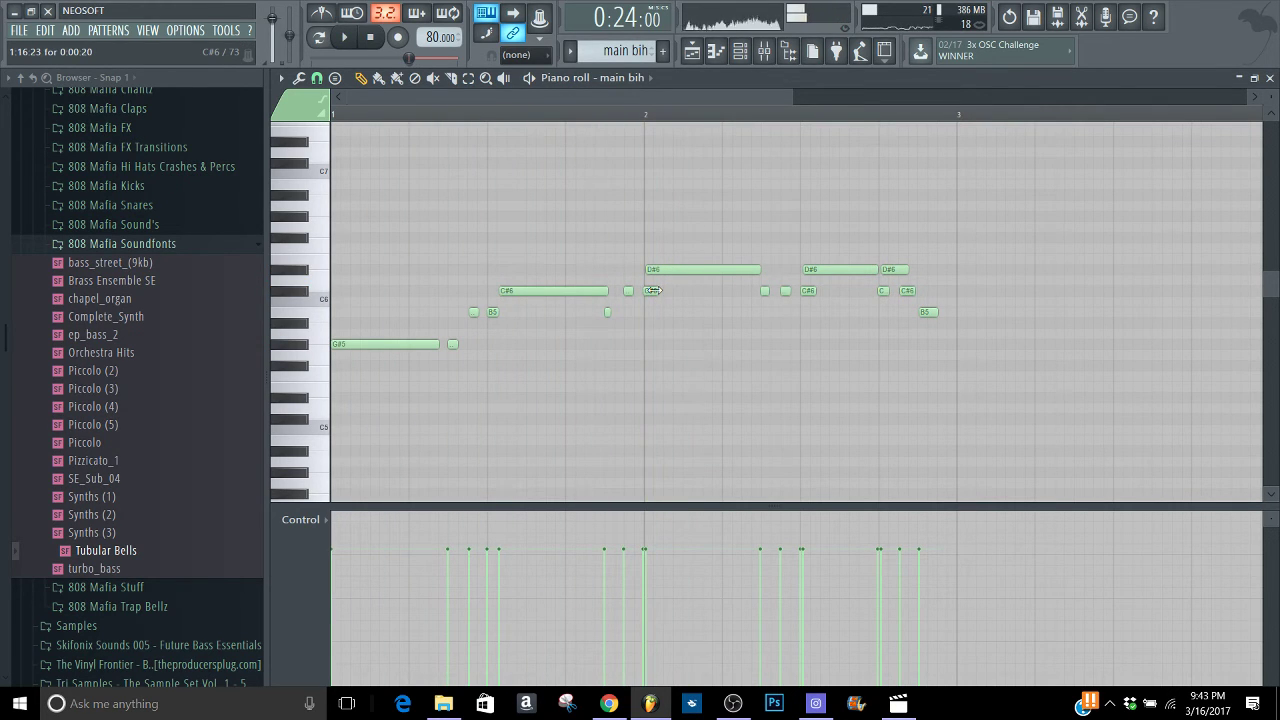
{"action": "key", "text": "ctrl+x"}
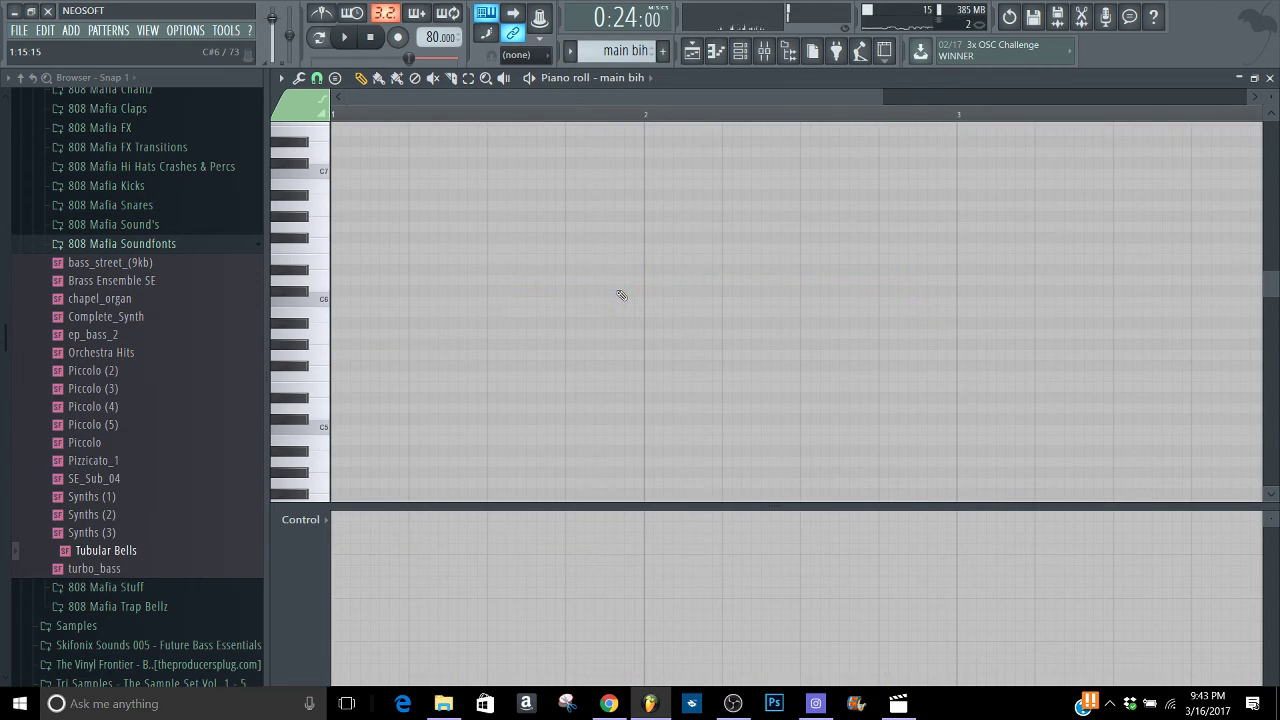
Name new patterns "i hate that so much" and "im not ugind a midi keyboard so im sorry if it dounds horrible lol"; reselect main bih
{"action": "left_click", "coordinate": [662, 50]}
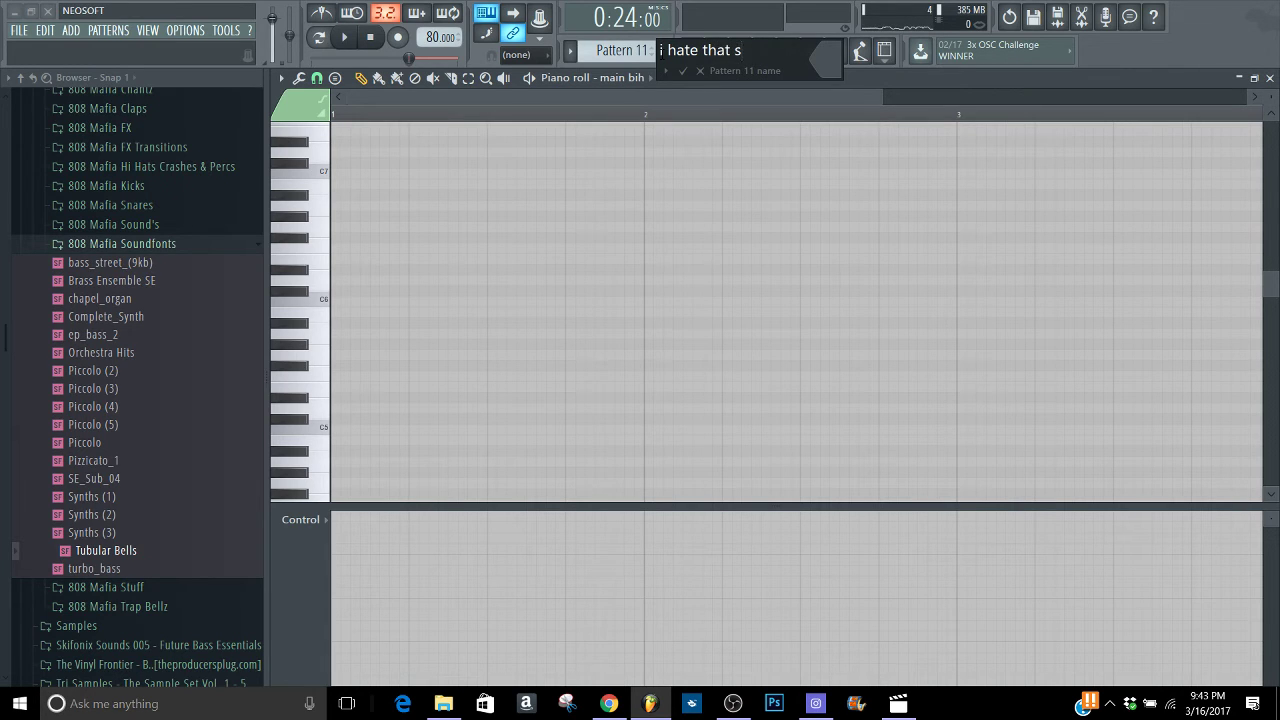
{"action": "type", "text": "i hate that so much"}
{"action": "key", "text": "Return"}
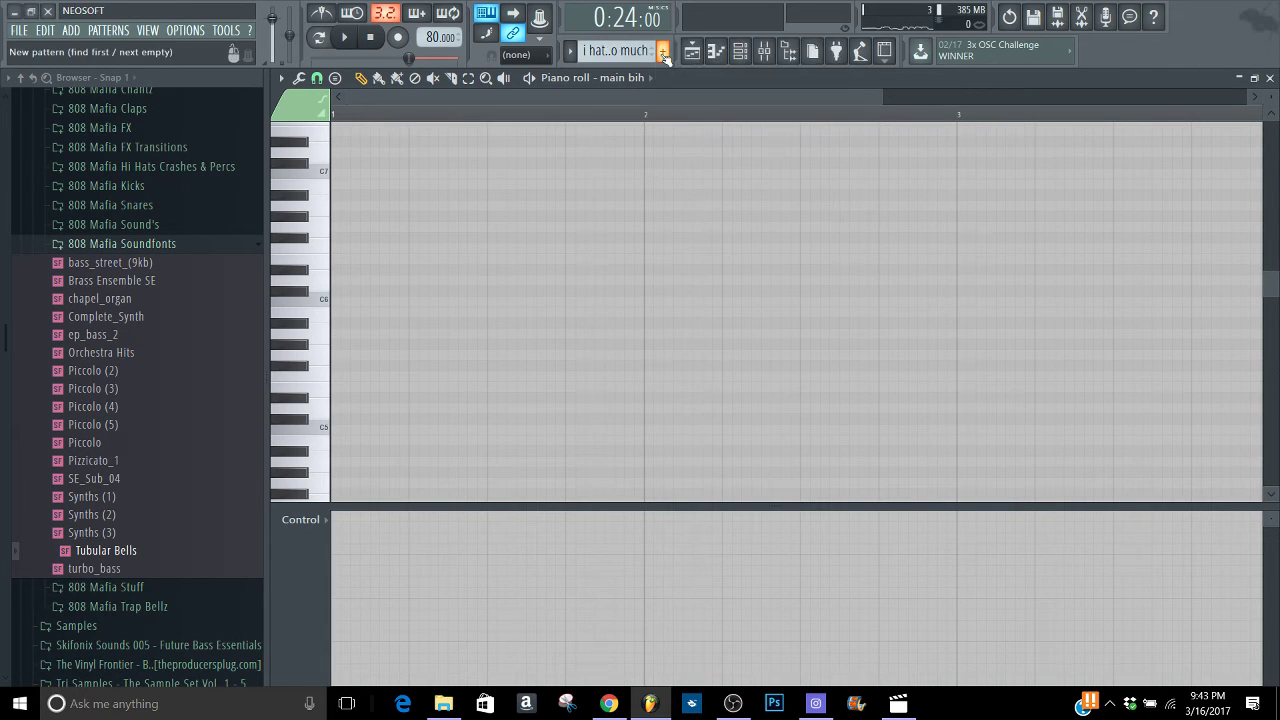
{"action": "left_click", "coordinate": [664, 55]}
{"action": "type", "text": "im not ugind a midi keyboard so im sorry if it dounds horrible lol"}
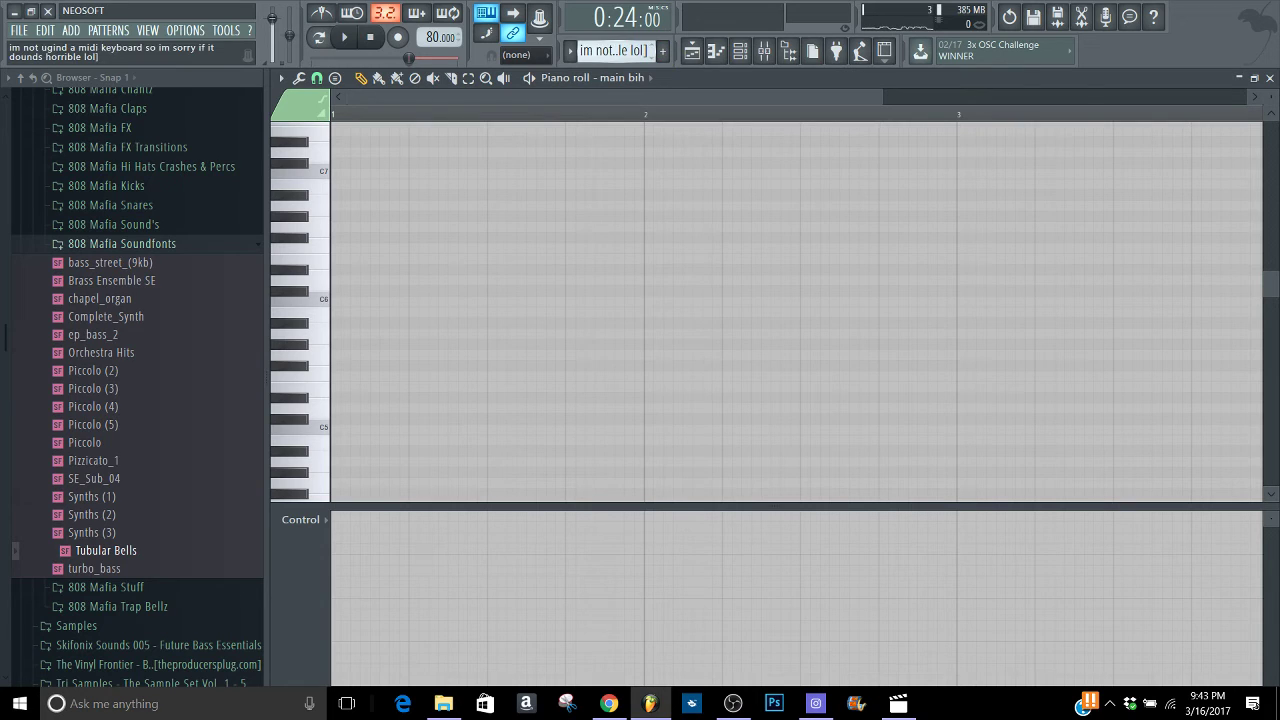
{"action": "key", "text": "Escape"}
Start recording notes and automation into the main bih pattern
{"action": "left_click", "coordinate": [403, 37]}
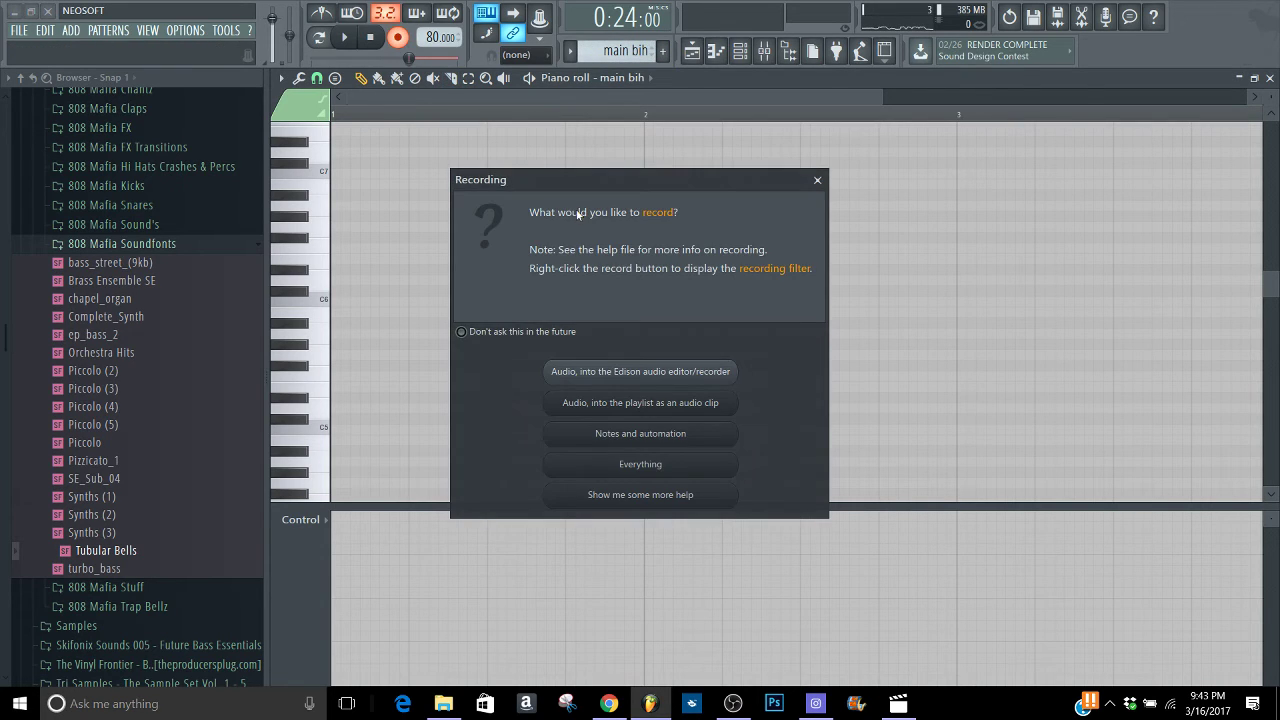
{"action": "left_click", "coordinate": [652, 436]}
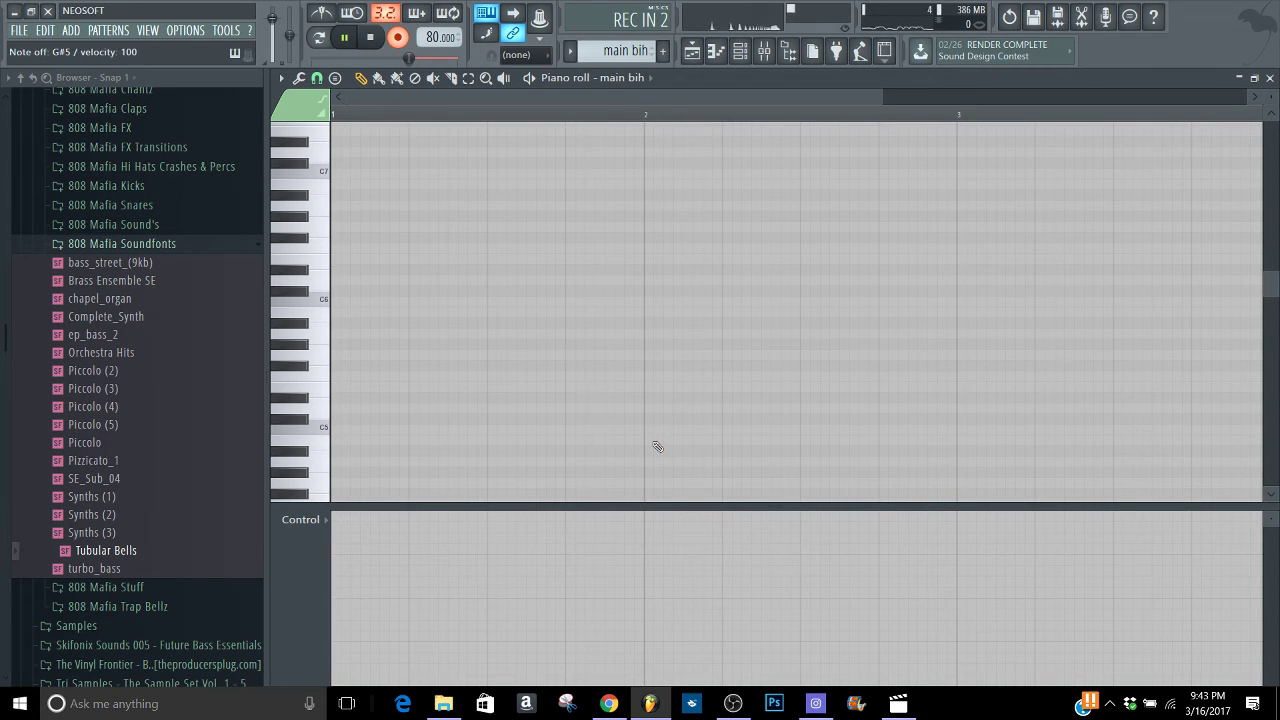
Try recording an opening phrase of G#5, B5 and C6 notes, and undo the take
{"action": "key", "text": "h"}
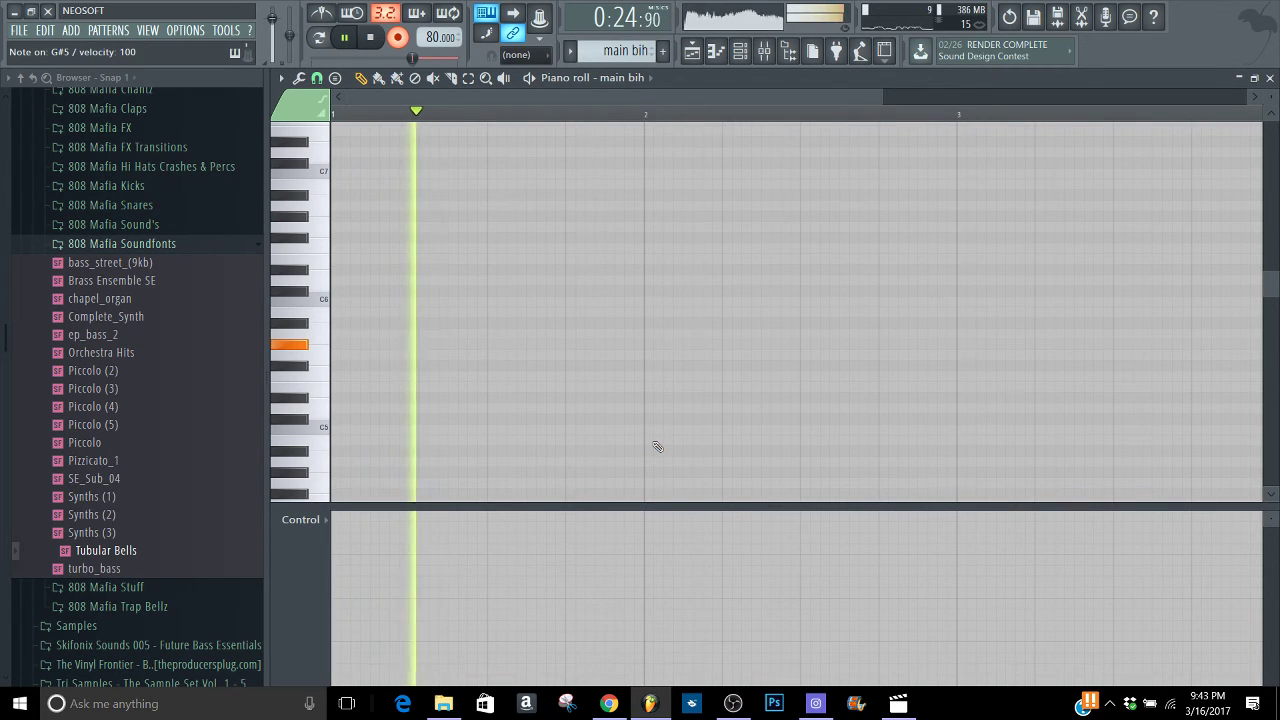
{"action": "key", "text": "m"}
{"action": "key", "text": "comma"}
{"action": "key", "text": "space"}
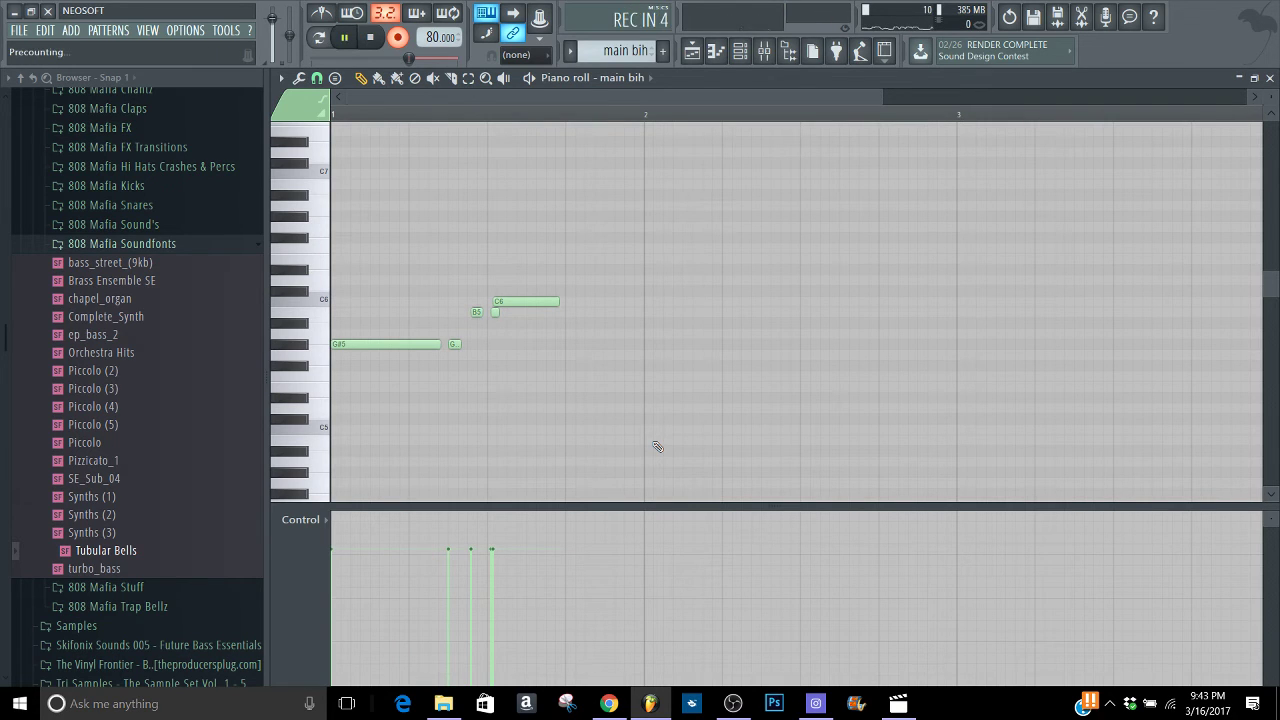
{"action": "key", "text": "ctrl+z"}
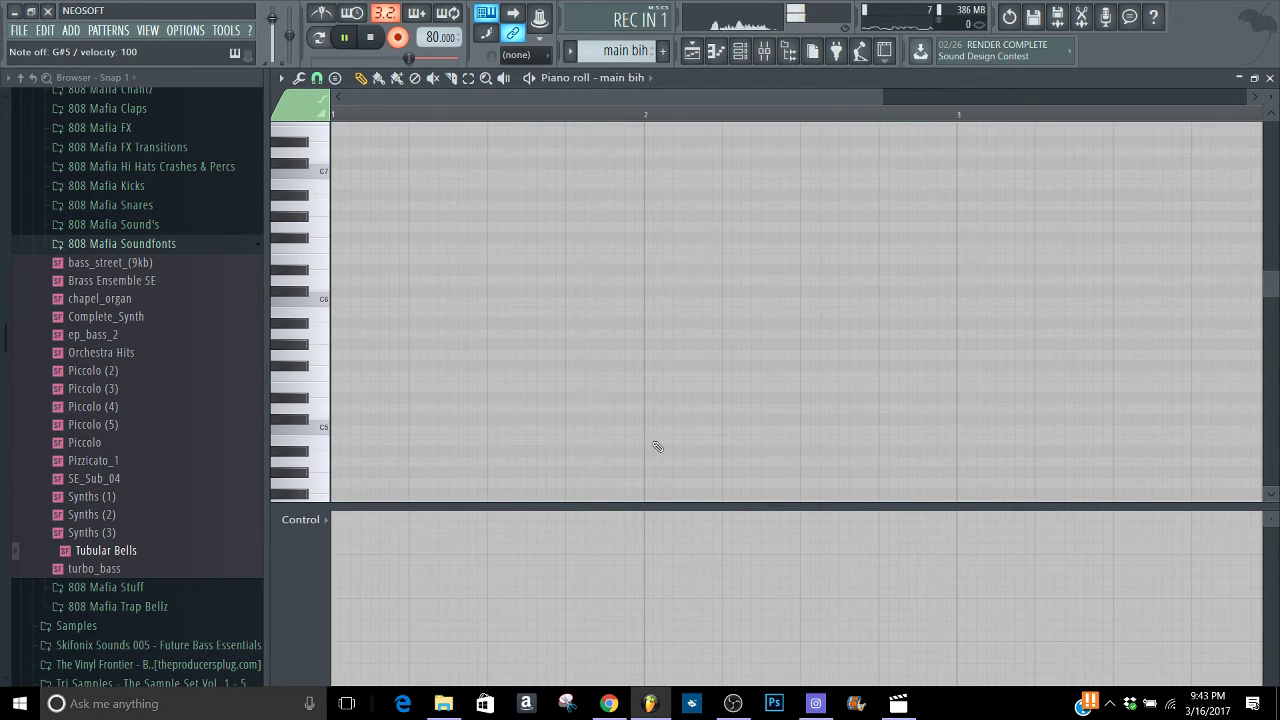
Record a full melody take over bars 1 and 2 using G#5, B5, C#6 and D#6, ending on a longer B5
{"action": "key", "text": "h"}
{"action": "key", "text": "m"}
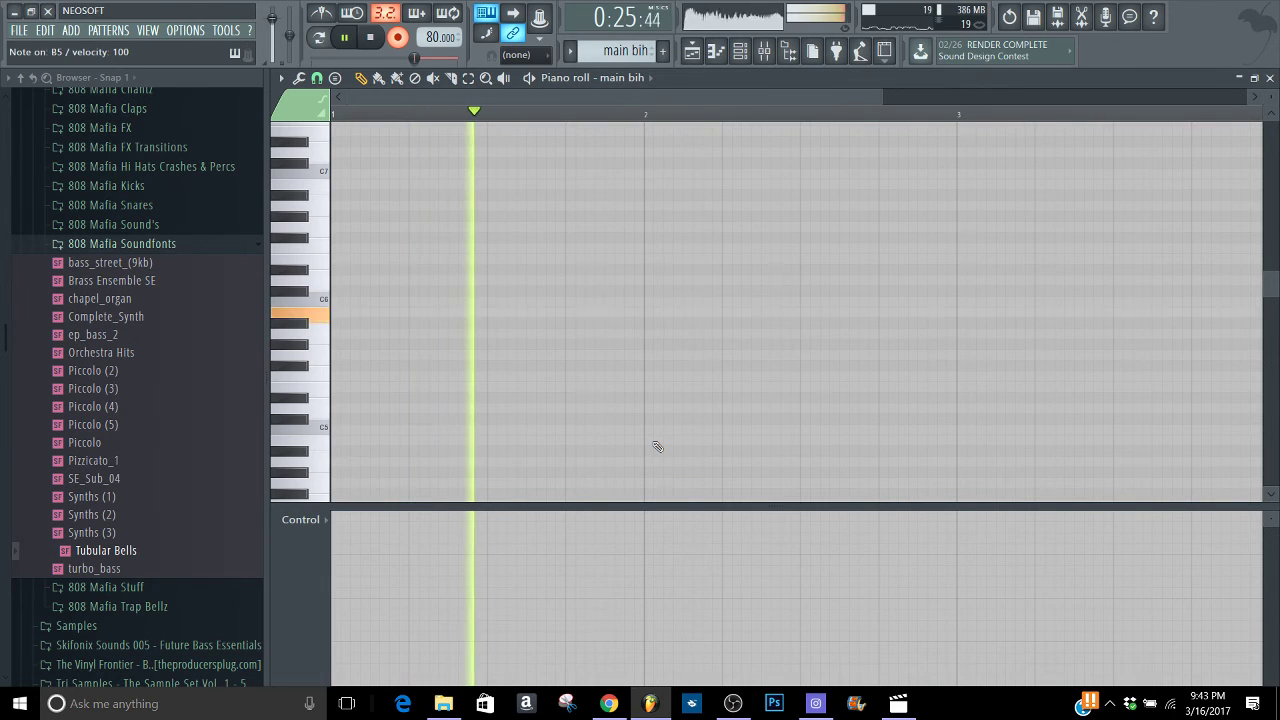
{"action": "key", "text": "comma"}
{"action": "key", "text": "semicolon"}
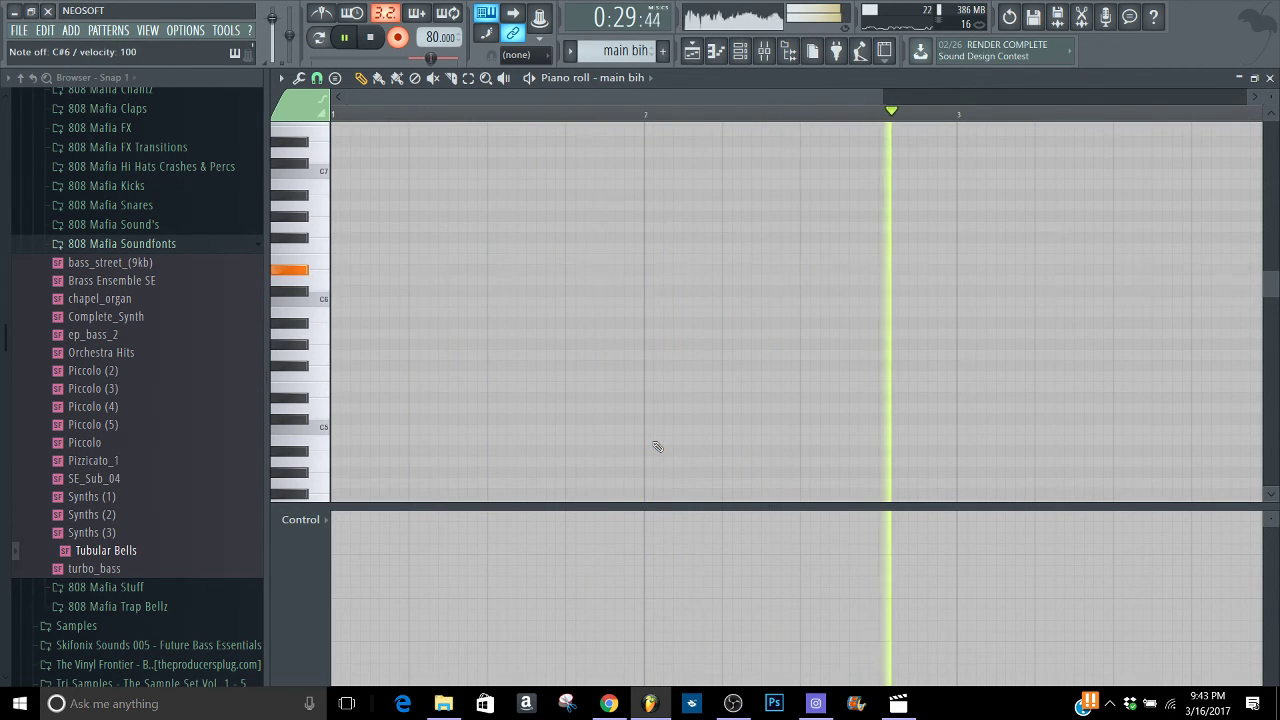
{"action": "key", "text": "m"}
{"action": "key", "text": "space"}
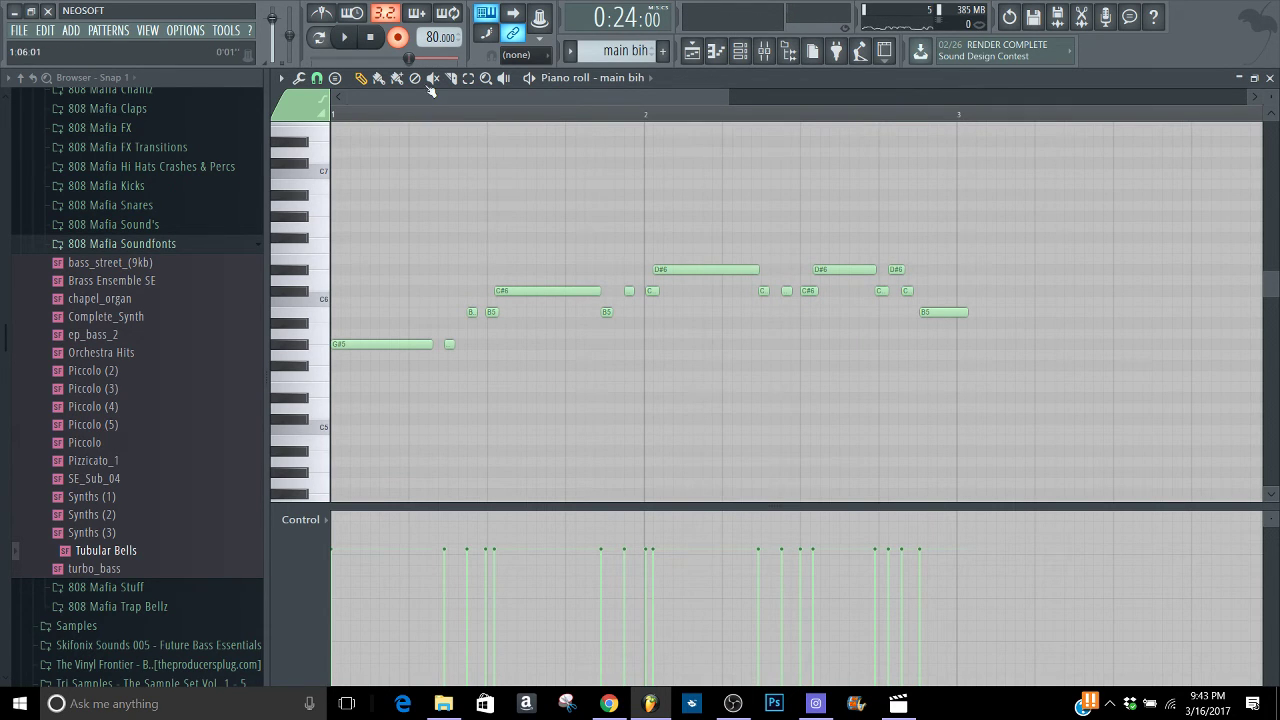
Play back the take and move the short second G#5 note slightly later
{"action": "key", "text": "space"}
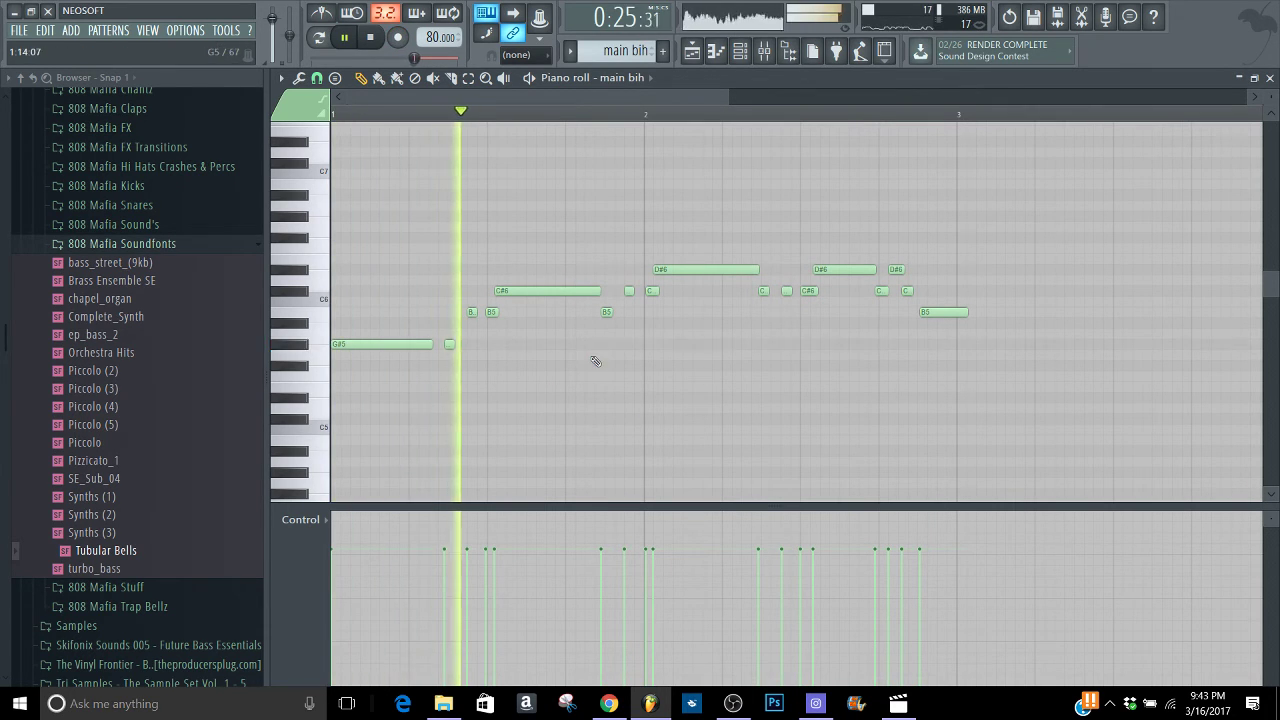
{"action": "key", "text": "space"}
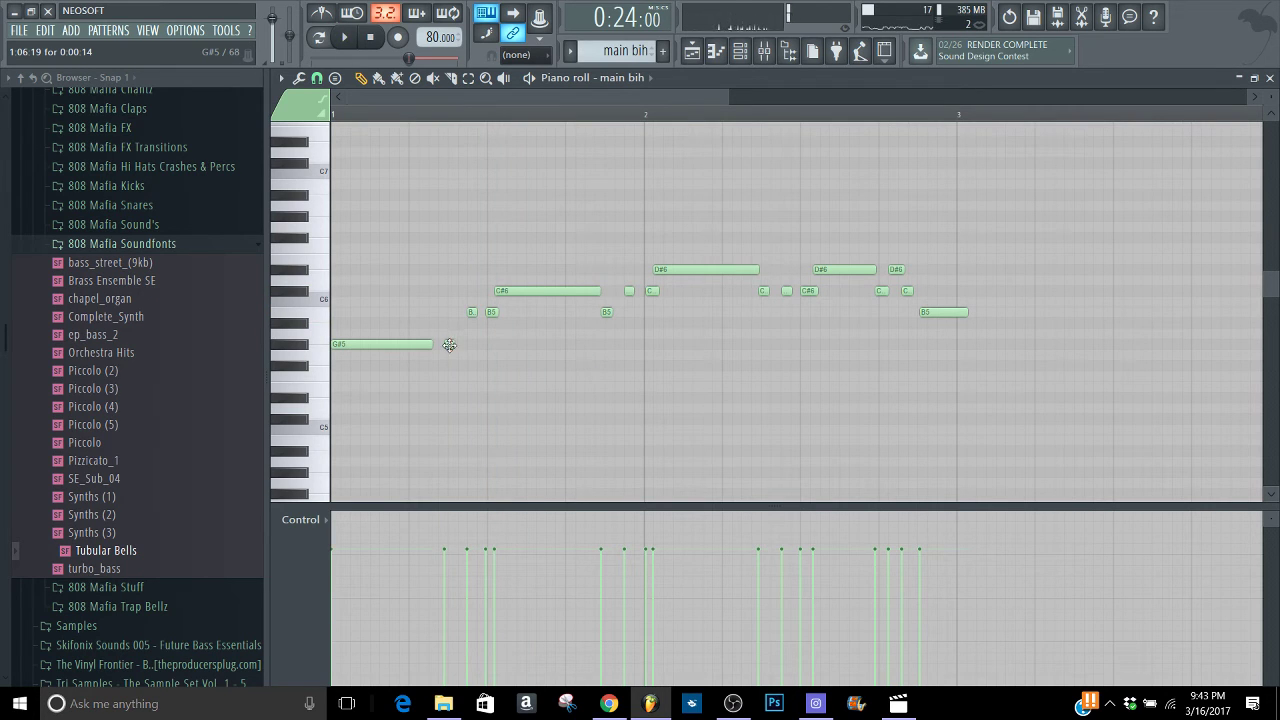
{"action": "key", "text": "space"}
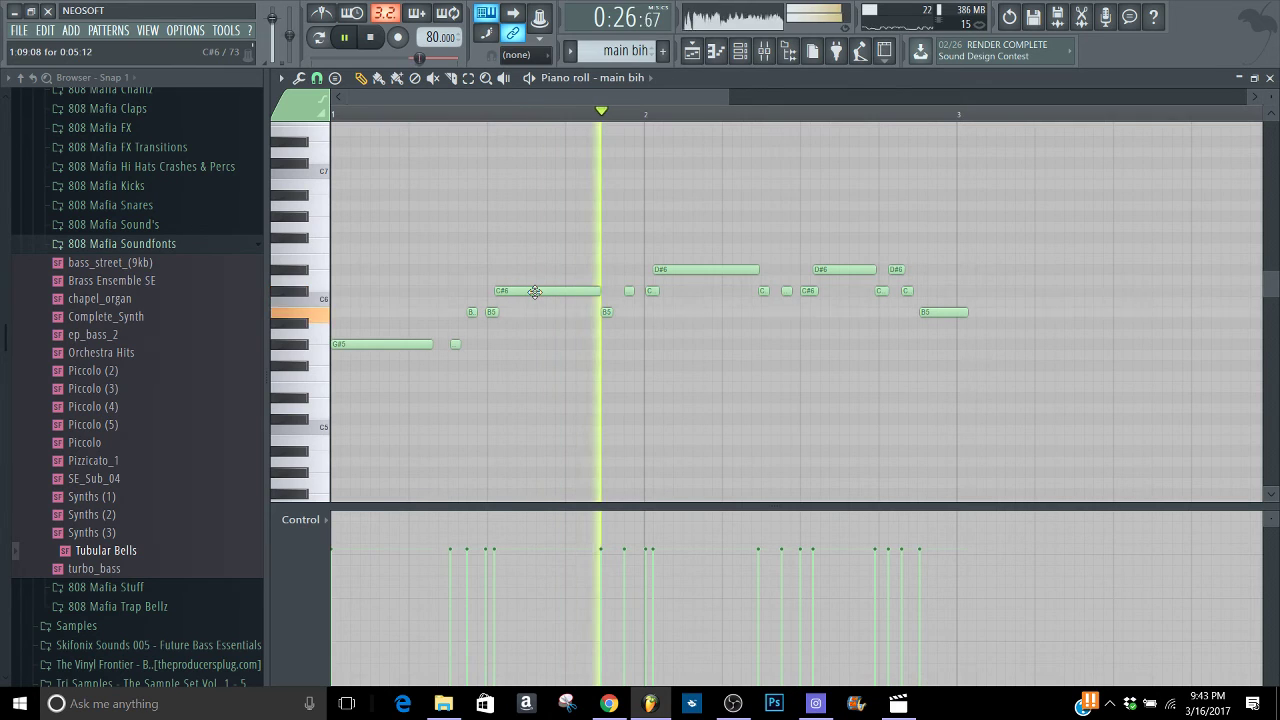
{"action": "key", "text": "space"}
{"action": "key", "text": "space"}
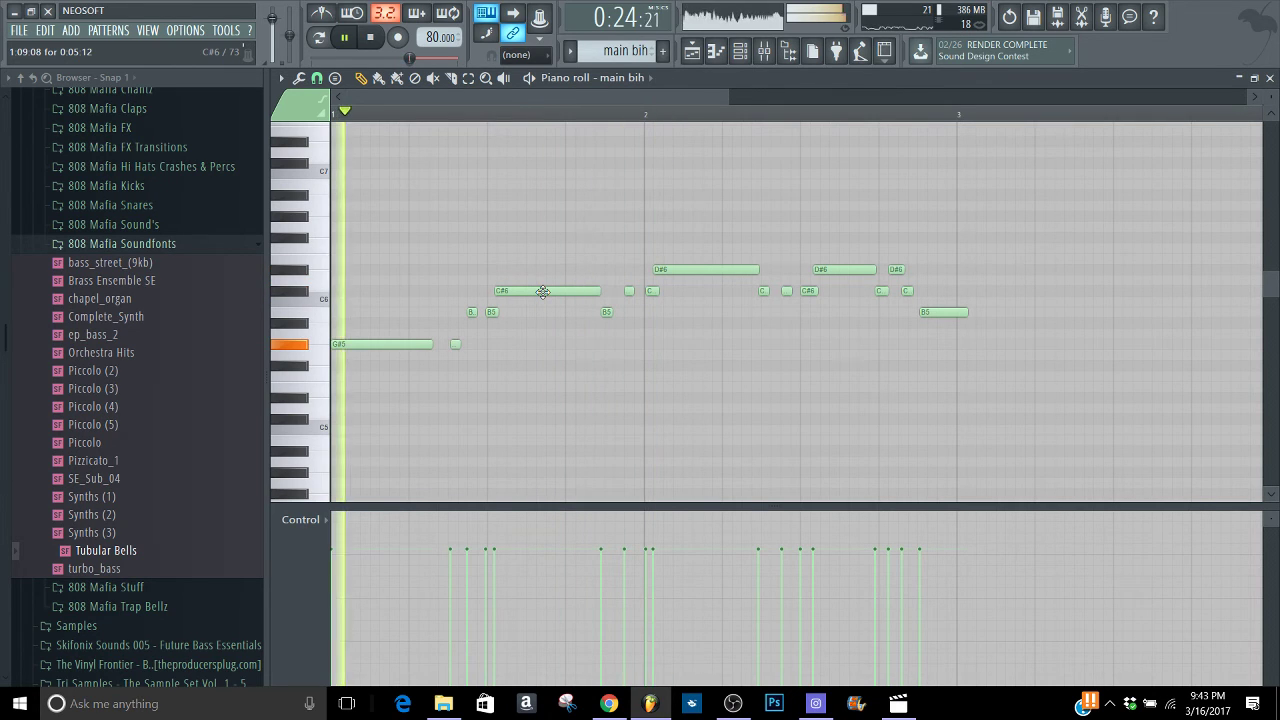
Nudge the B5 near the end of bar 1 and the long C#6 before it slightly later, and replay the melody
{"action": "left_click", "coordinate": [606, 313]}
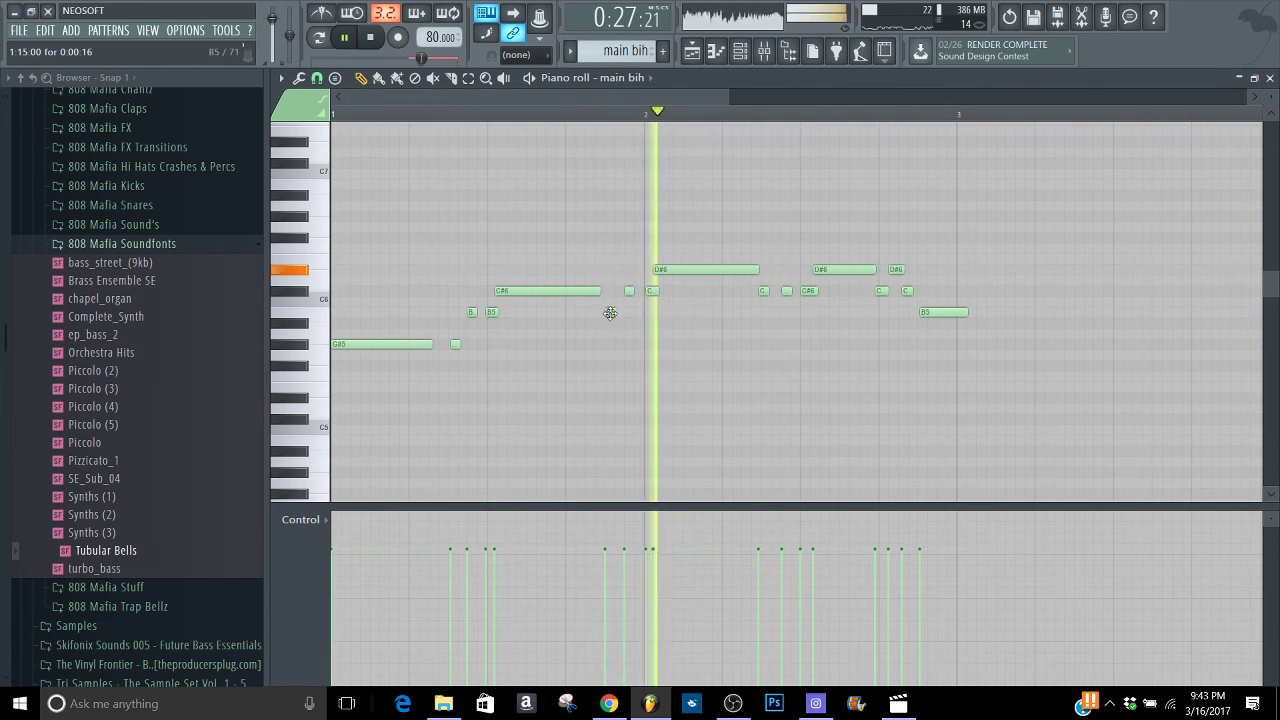
{"action": "left_click_drag", "start_coordinate": [524, 293], "coordinate": [527, 293]}
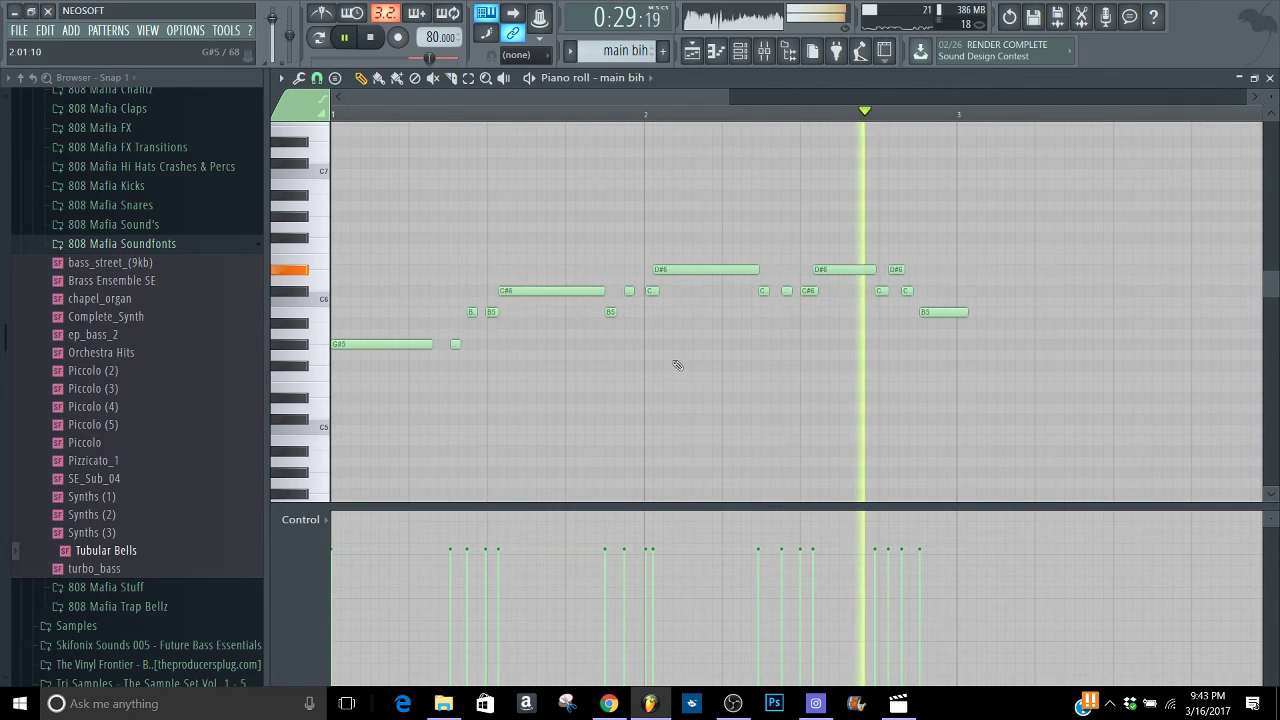
{"action": "key", "text": "space"}
{"action": "key", "text": "space"}
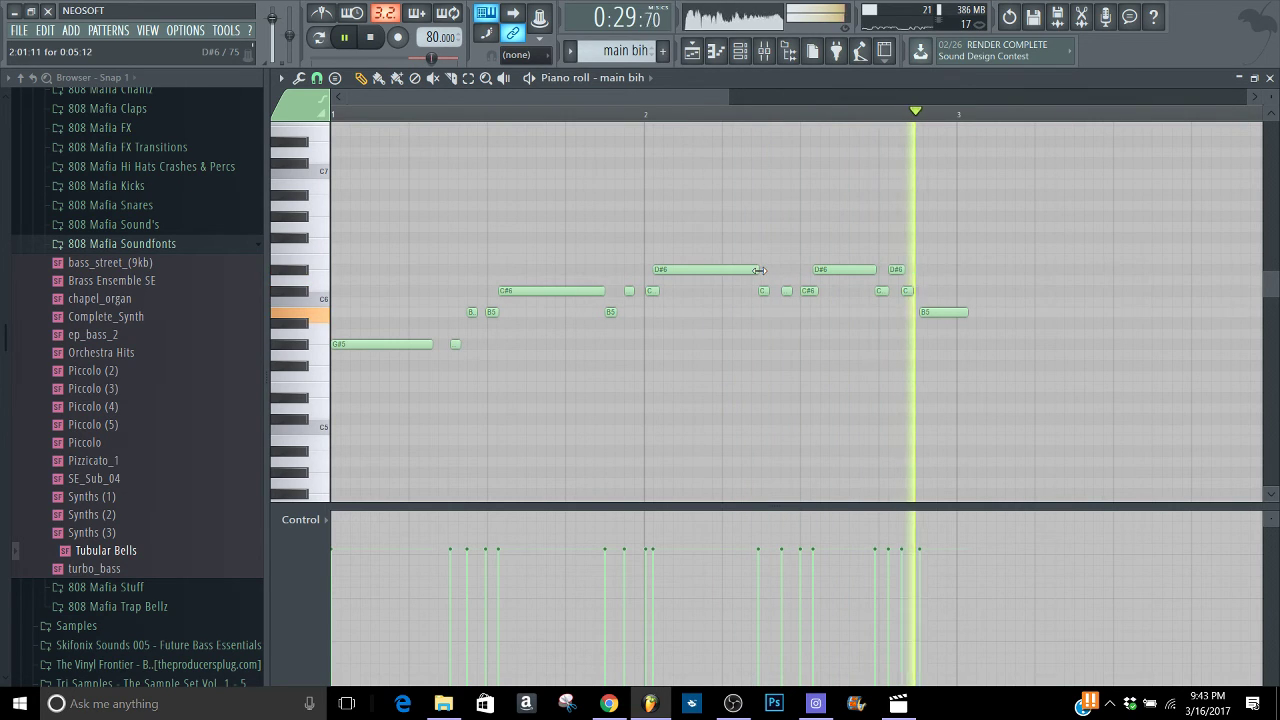
Move the long D#6 in bar 2 slightly later, shorten its end, and nudge nearby short C#6 notes later during playback
{"action": "left_click_drag", "start_coordinate": [759, 270], "coordinate": [754, 270]}
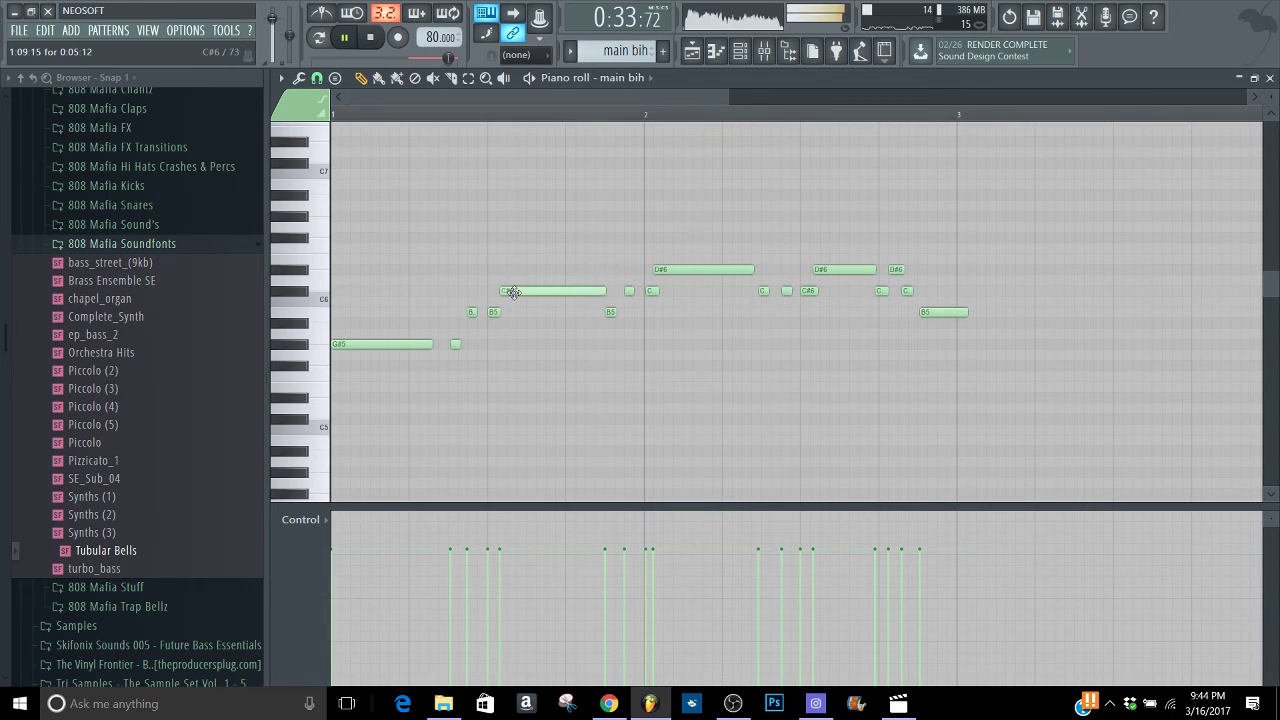
{"action": "left_click", "coordinate": [496, 116]}
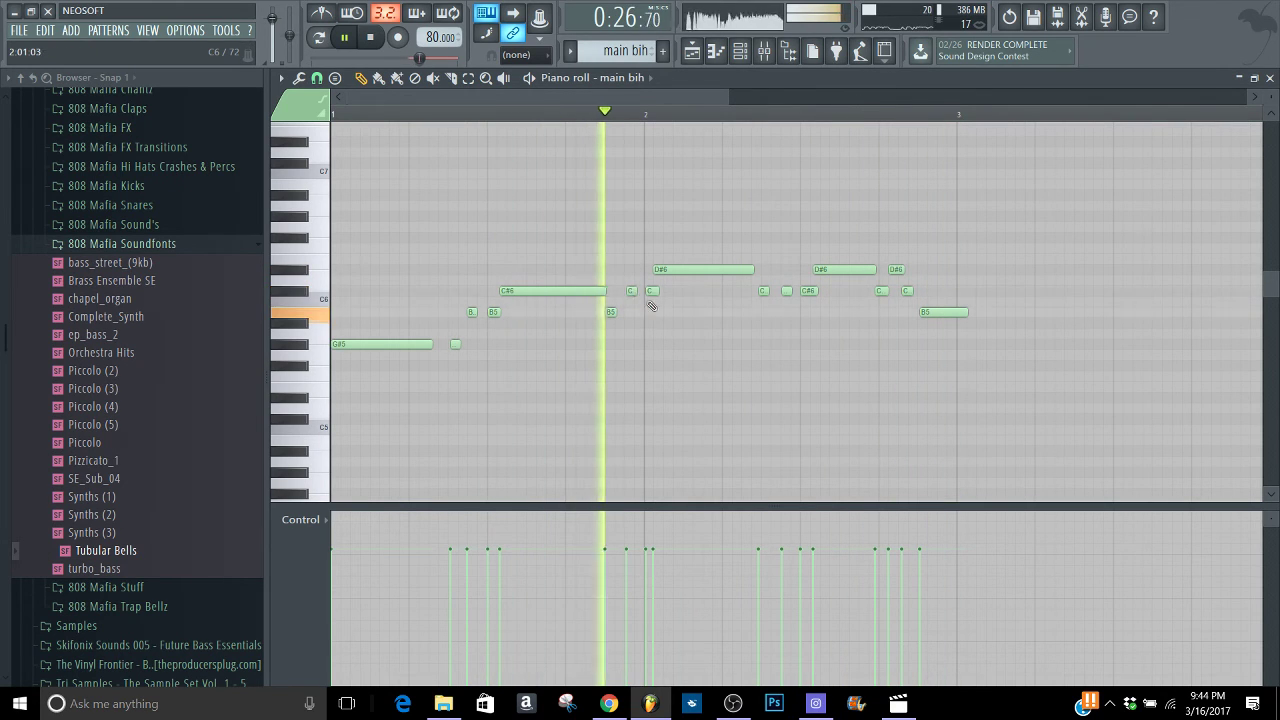
{"action": "left_click_drag", "start_coordinate": [671, 270], "coordinate": [675, 269]}
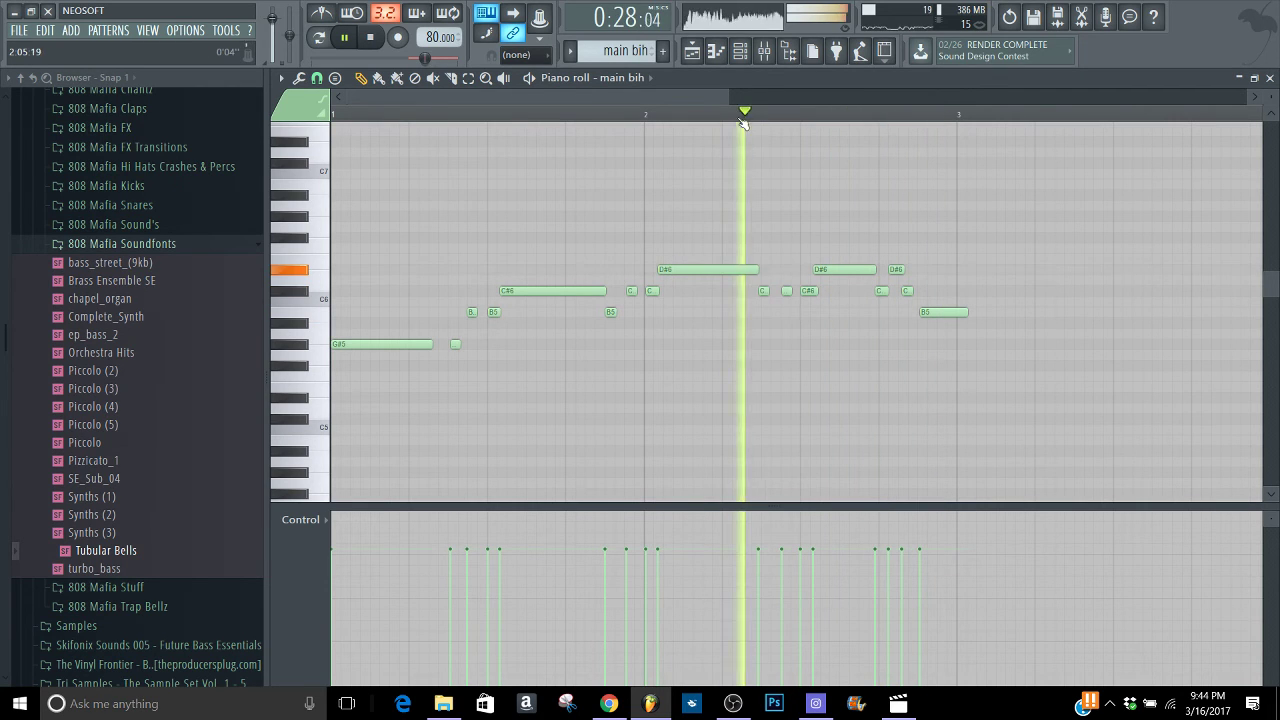
{"action": "left_click_drag", "start_coordinate": [760, 274], "coordinate": [751, 273]}
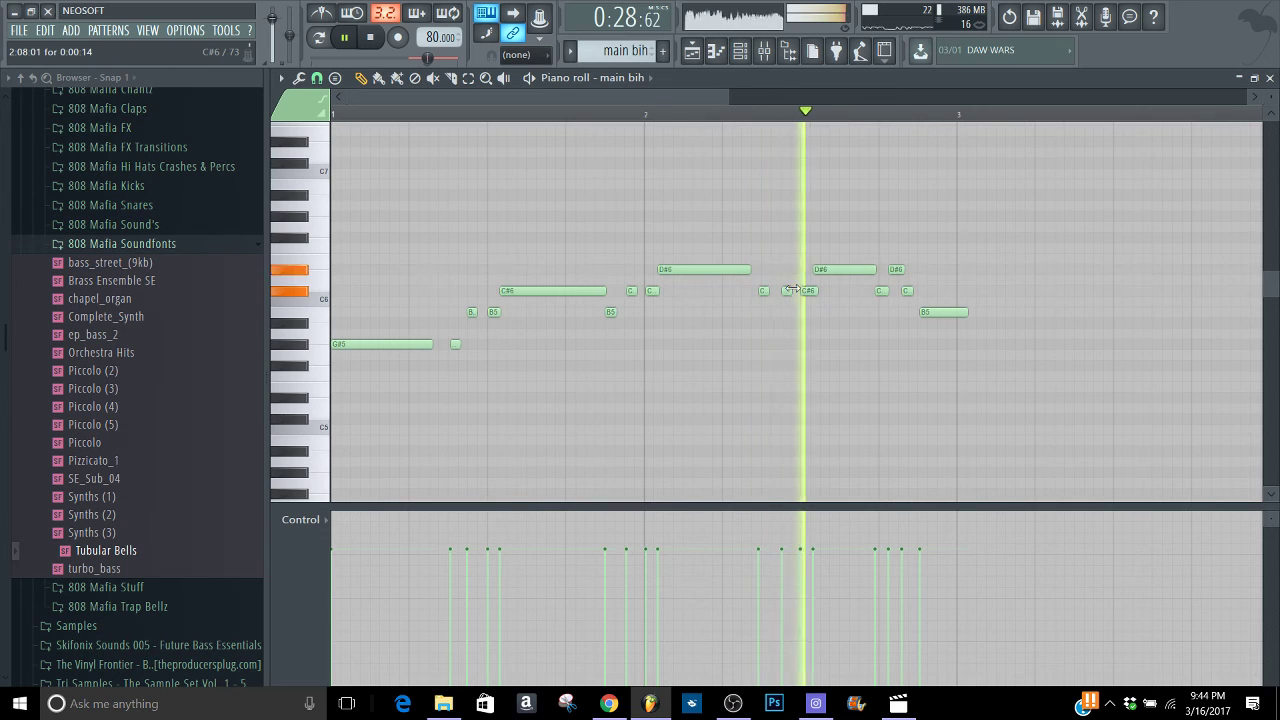
{"action": "left_click_drag", "start_coordinate": [763, 291], "coordinate": [789, 291]}
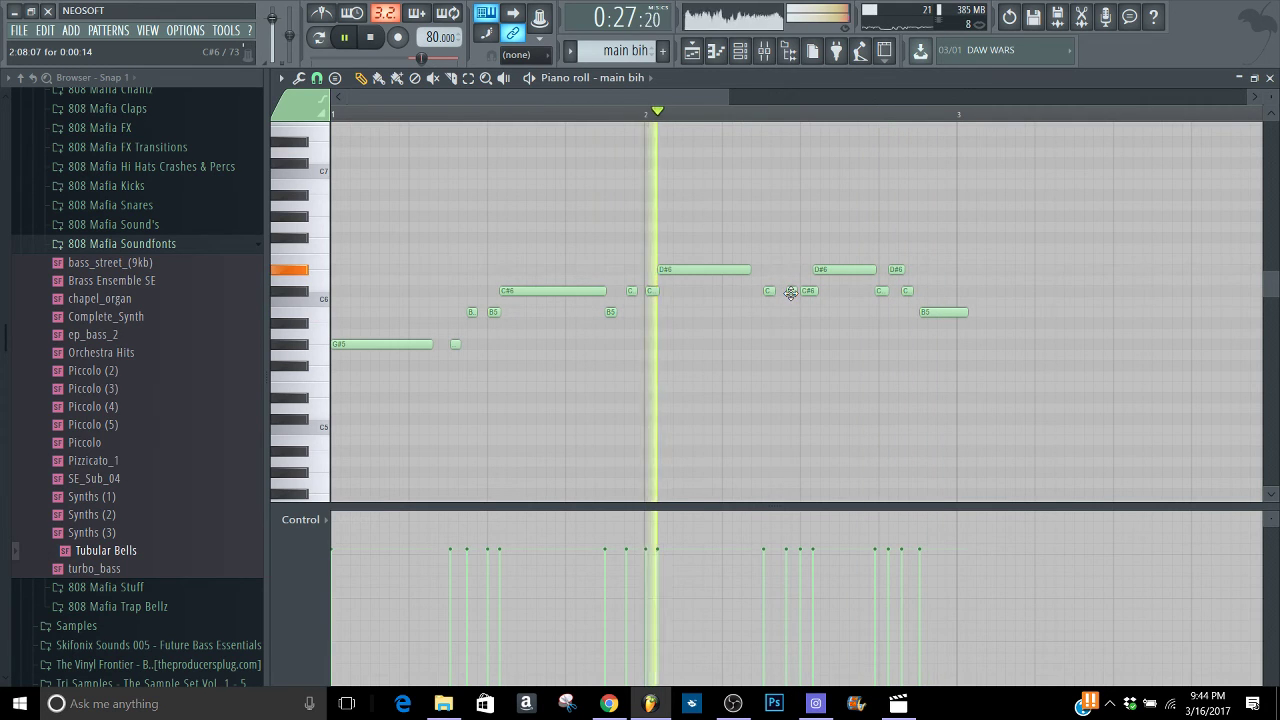
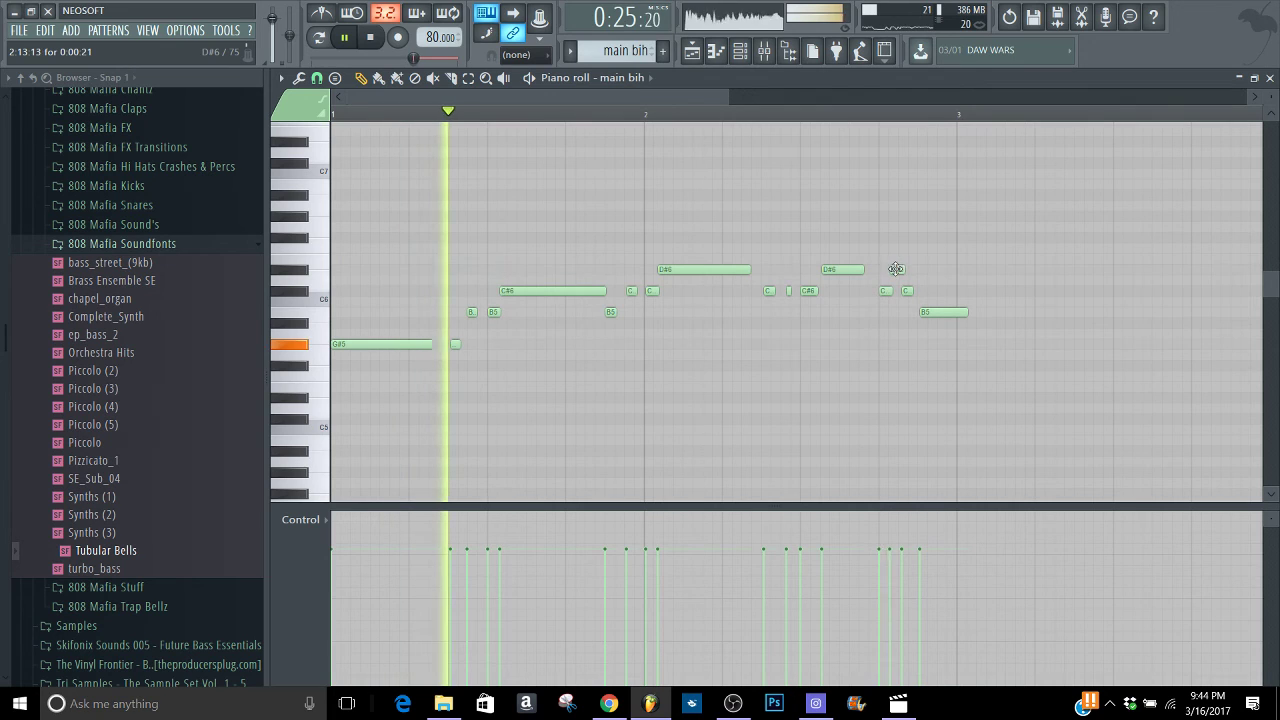
Reposition the short C#6 and D#6 notes near the end of bar 2 ahead of the final B5, replaying the melody
{"action": "left_click_drag", "start_coordinate": [909, 292], "coordinate": [917, 291]}
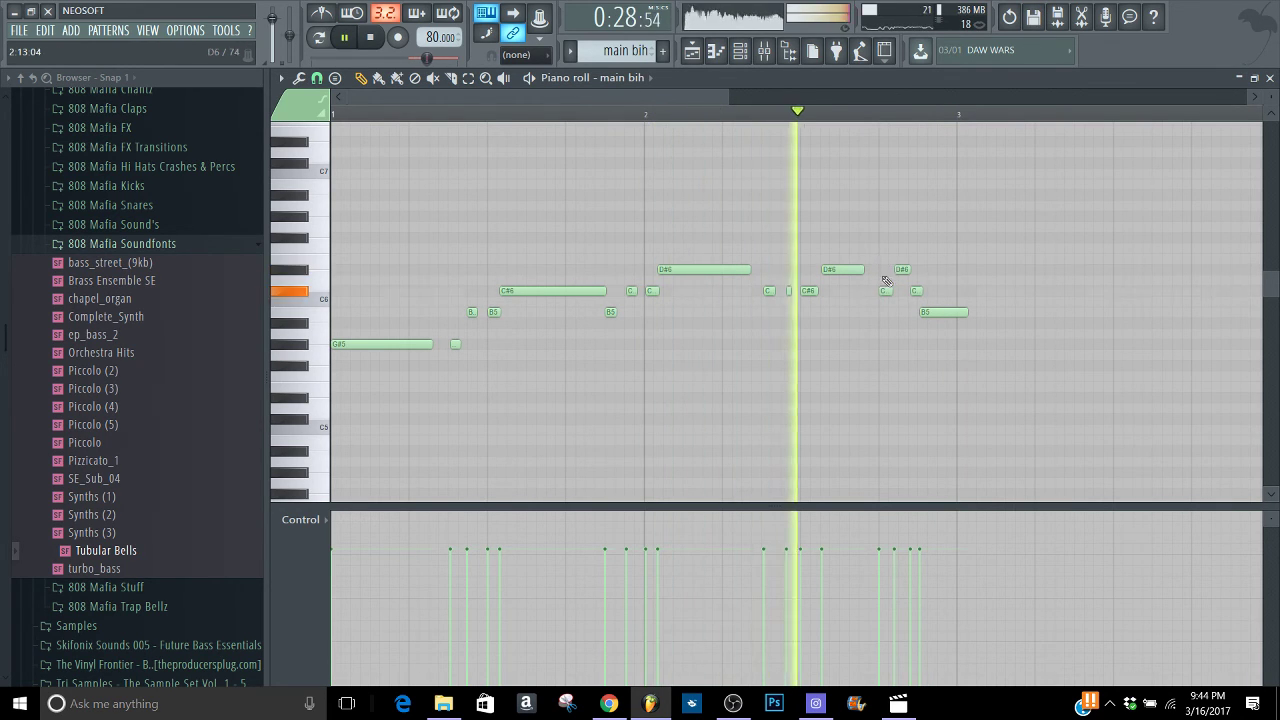
{"action": "key", "text": "space"}
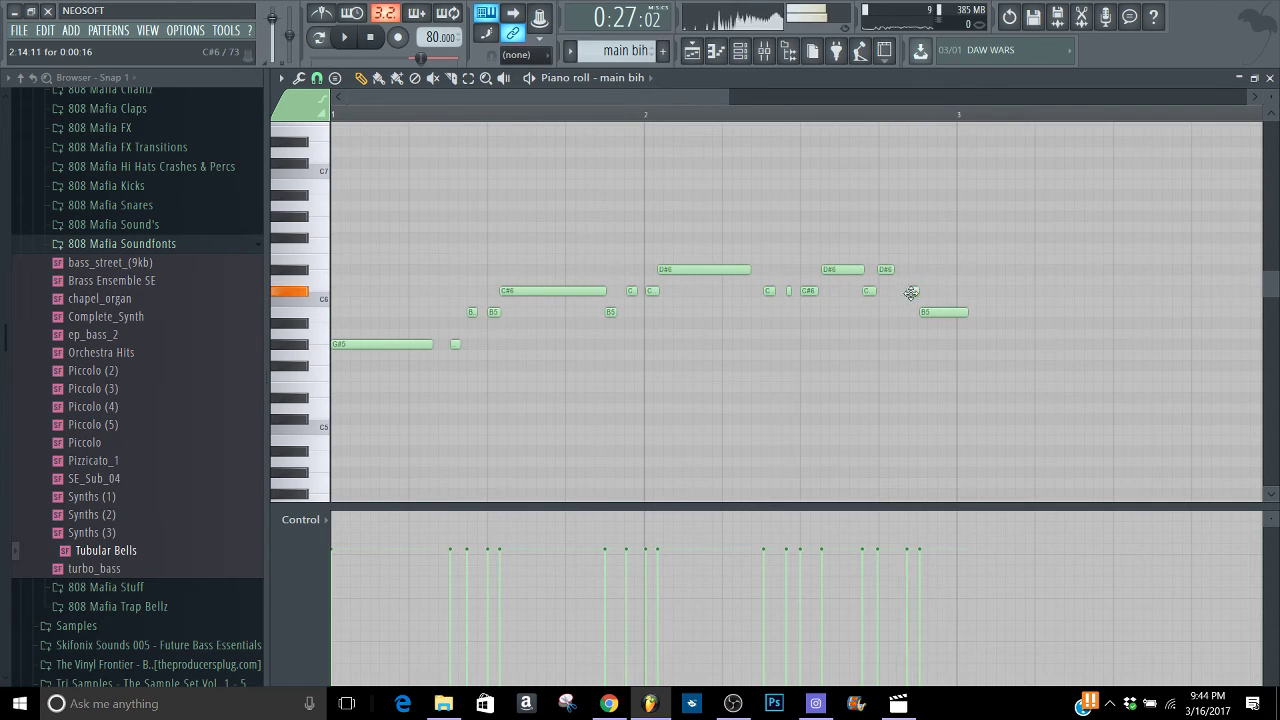
{"action": "left_click_drag", "start_coordinate": [940, 313], "coordinate": [938, 312]}
{"action": "key", "text": "space"}
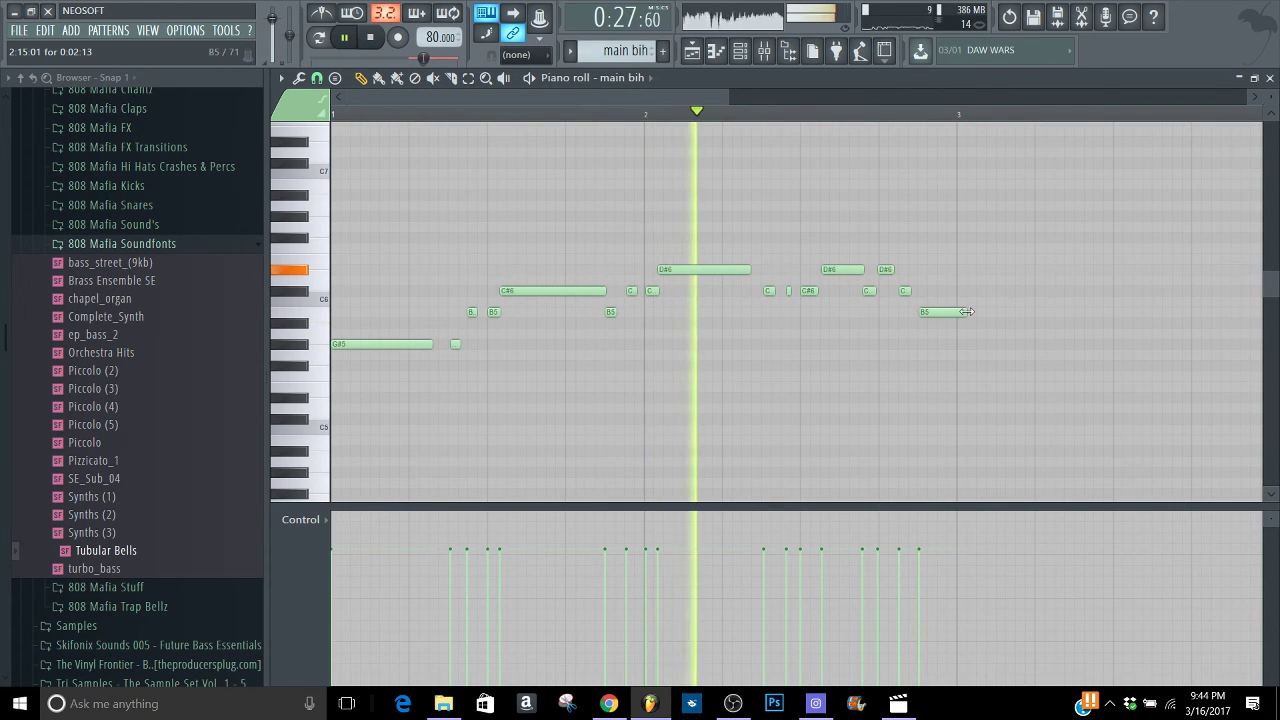
{"action": "key", "text": "space"}
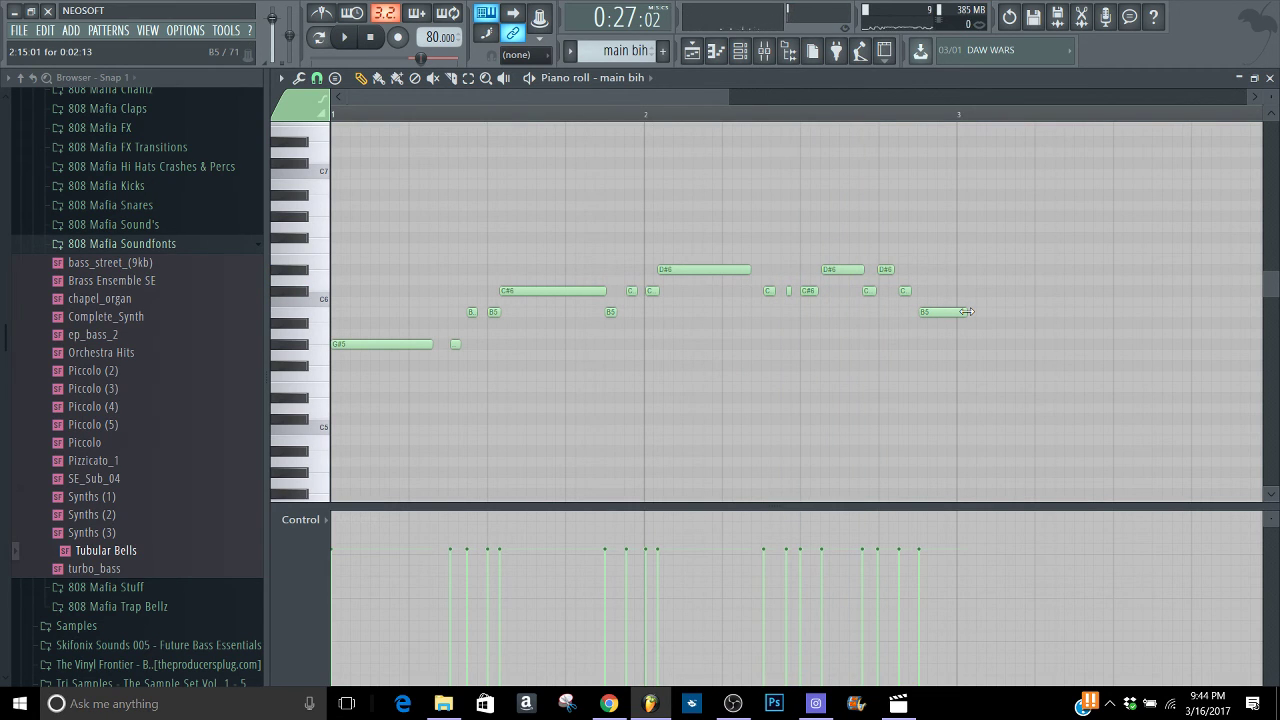
{"action": "left_click_drag", "start_coordinate": [865, 291], "coordinate": [879, 291]}
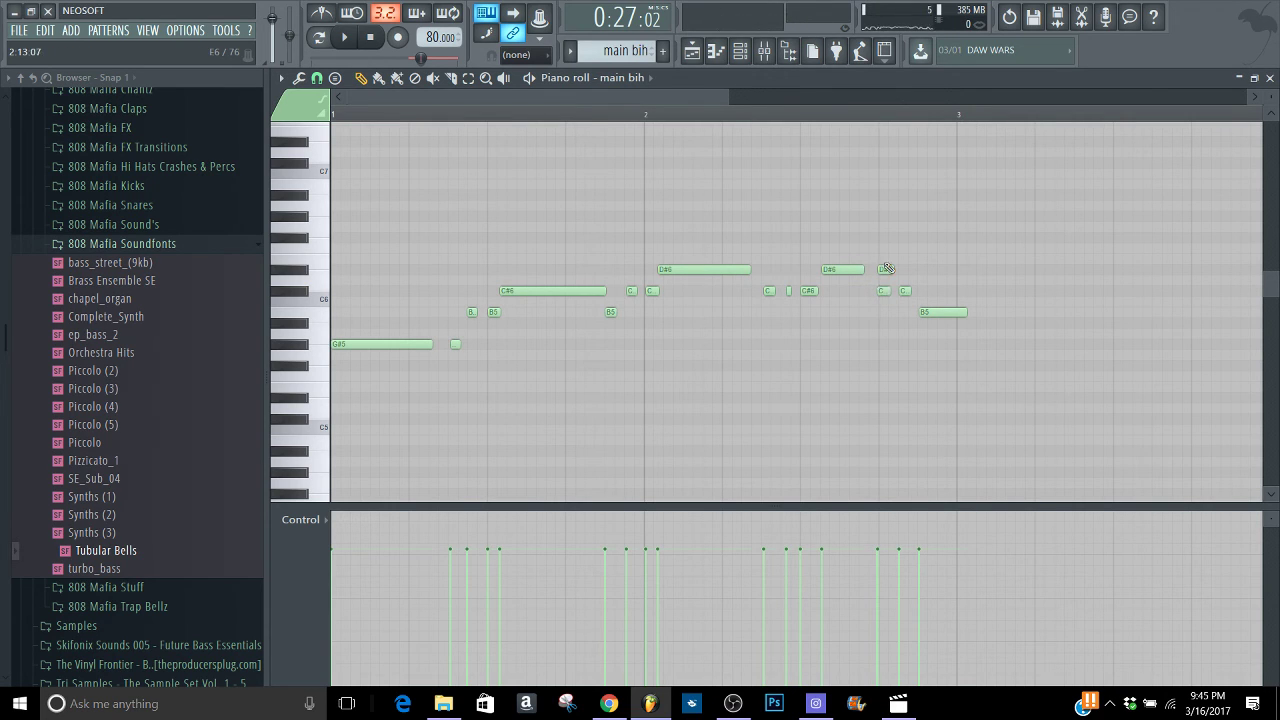
{"action": "left_click", "coordinate": [885, 268]}
Move the short C#6 late in bar 2 to 2:13:00, shorten it, and nudge the following D#6 and C#6 slightly later
{"action": "left_click_drag", "start_coordinate": [729, 95], "coordinate": [640, 126]}
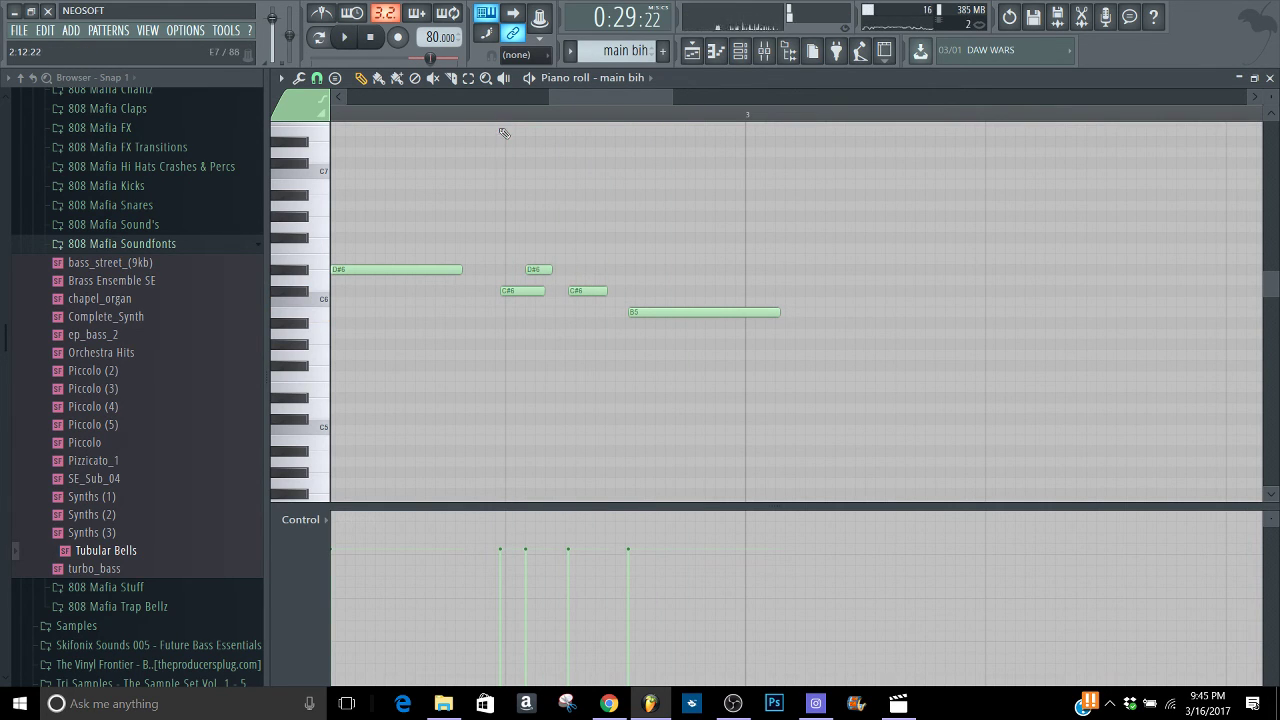
{"action": "left_click_drag", "start_coordinate": [511, 292], "coordinate": [515, 292]}
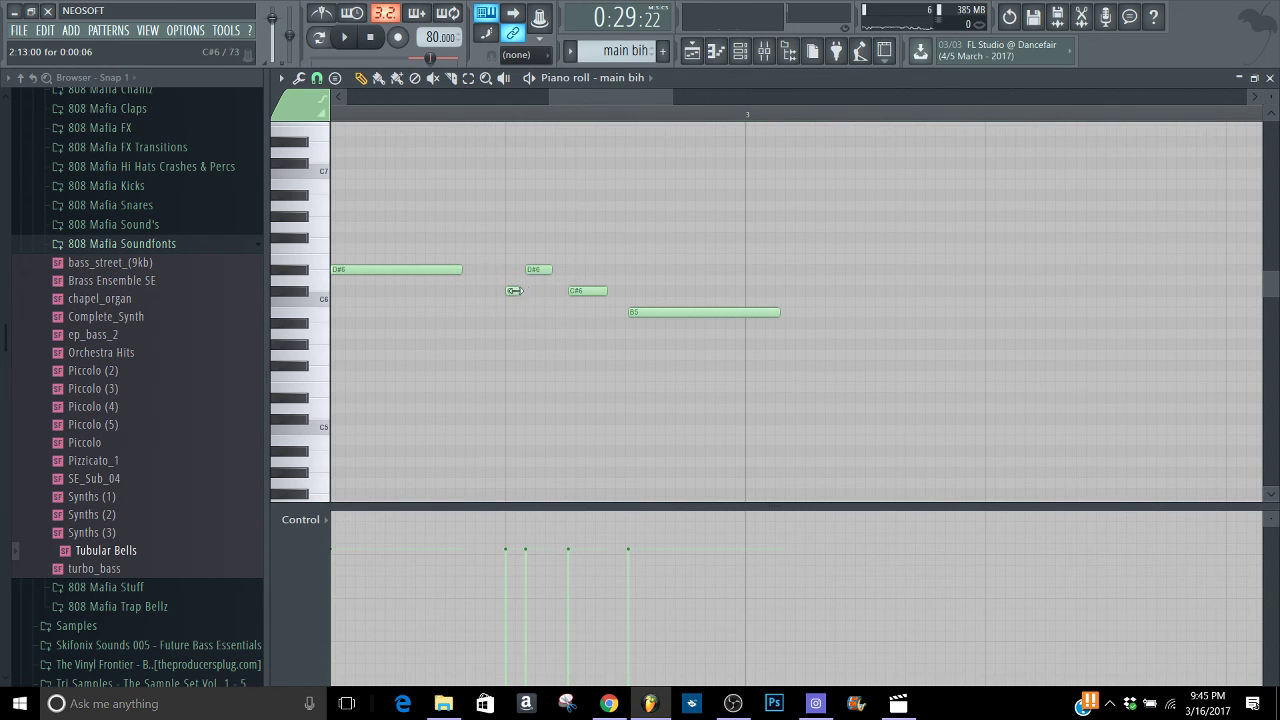
{"action": "left_click", "coordinate": [537, 271]}
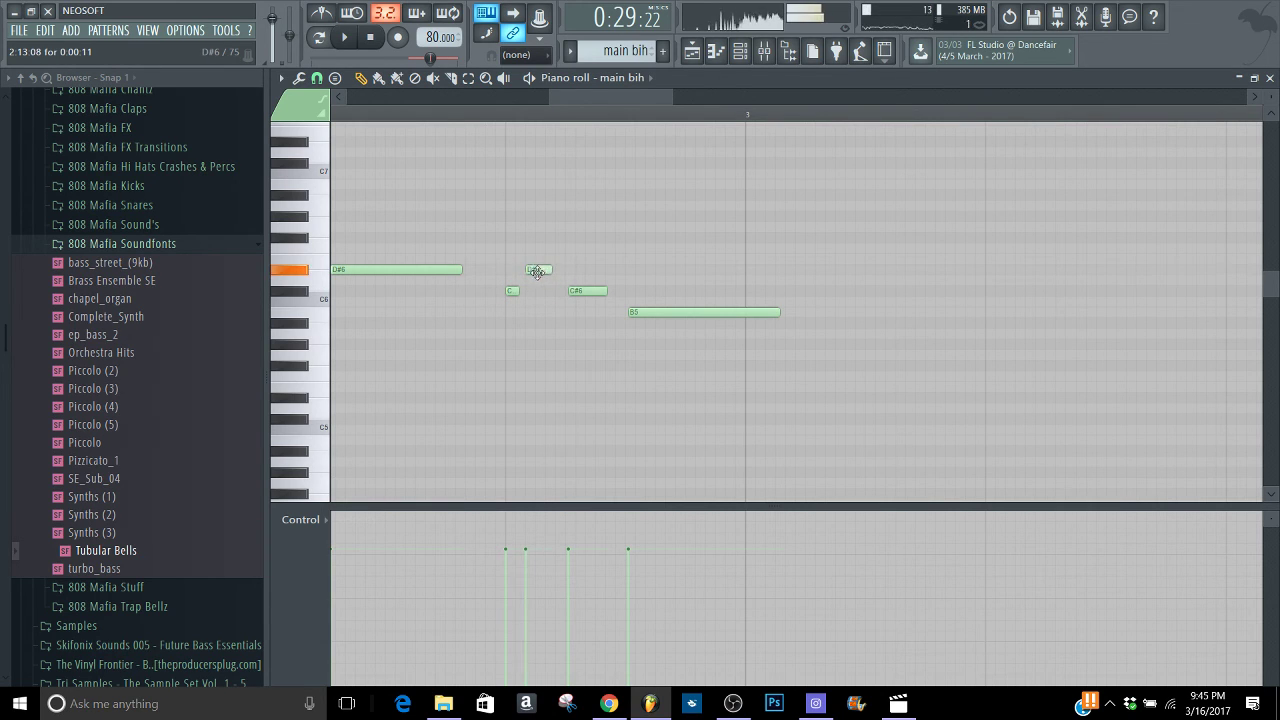
{"action": "left_click_drag", "start_coordinate": [537, 271], "coordinate": [534, 271]}
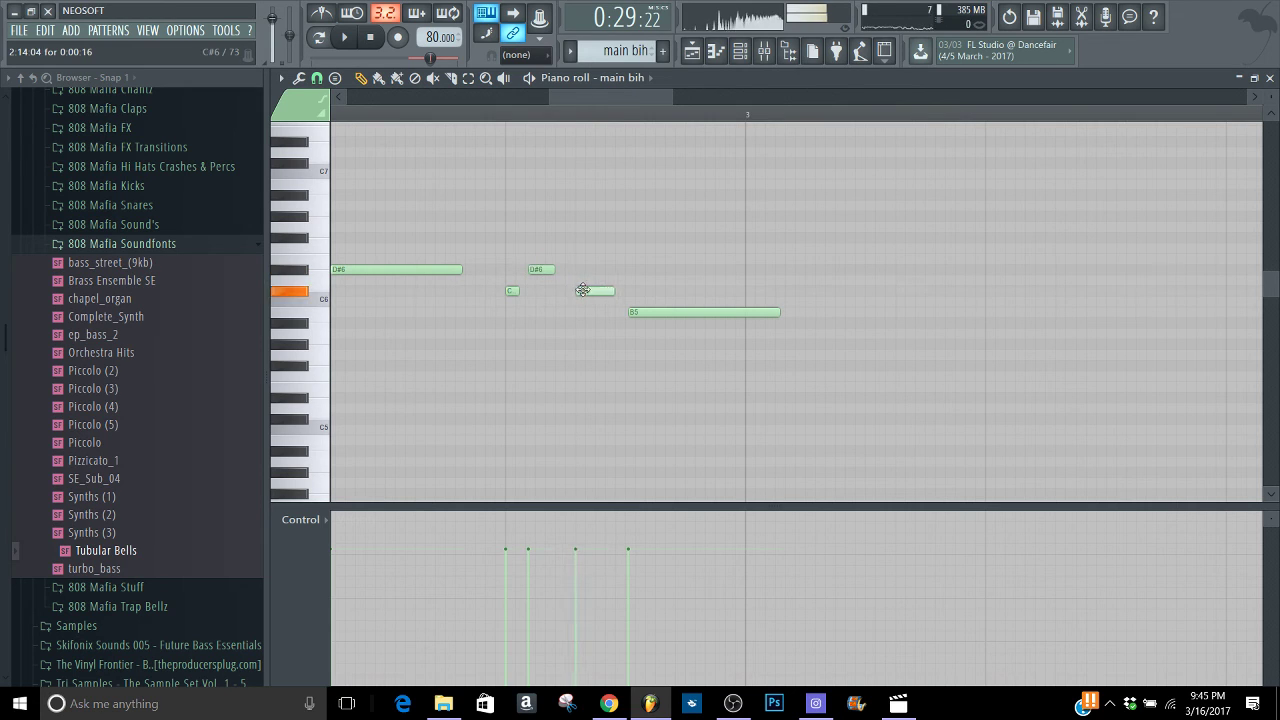
{"action": "left_click_drag", "start_coordinate": [583, 290], "coordinate": [585, 290]}
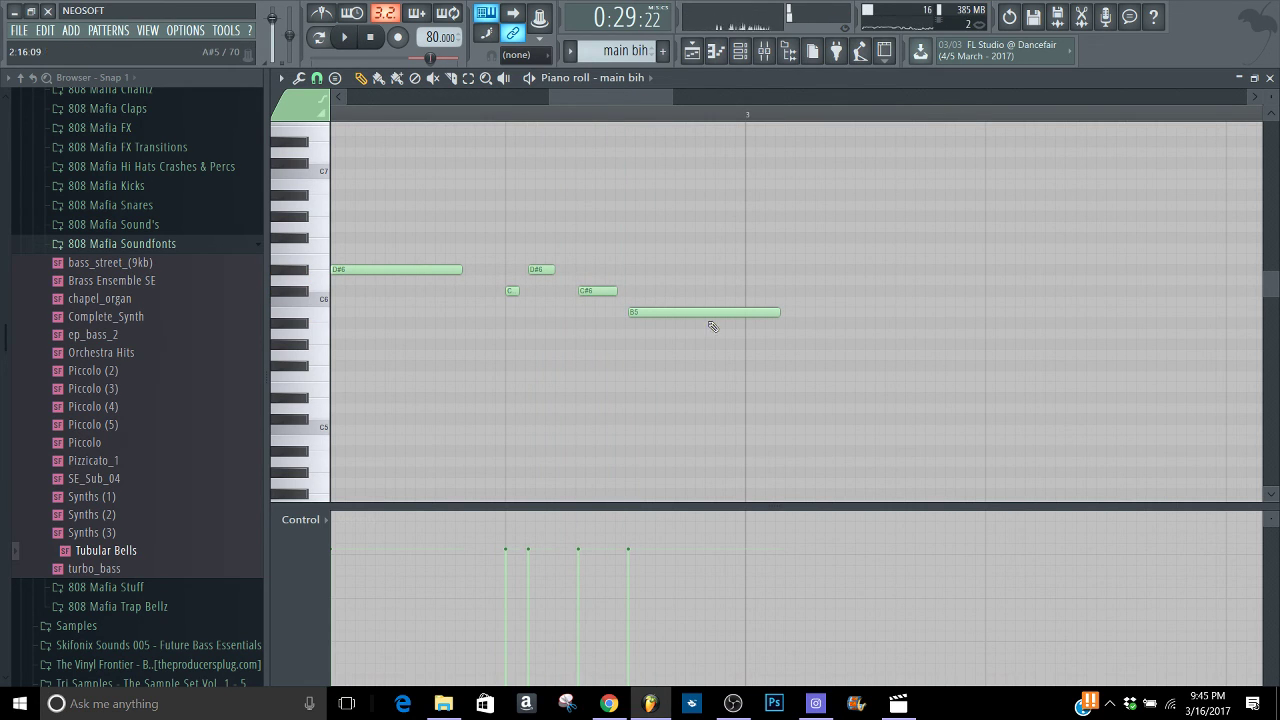
Shorten the final B5, add a G#5 after it at 2:16:00, and apply legato to the last five notes
{"action": "left_click_drag", "start_coordinate": [777, 311], "coordinate": [682, 315]}
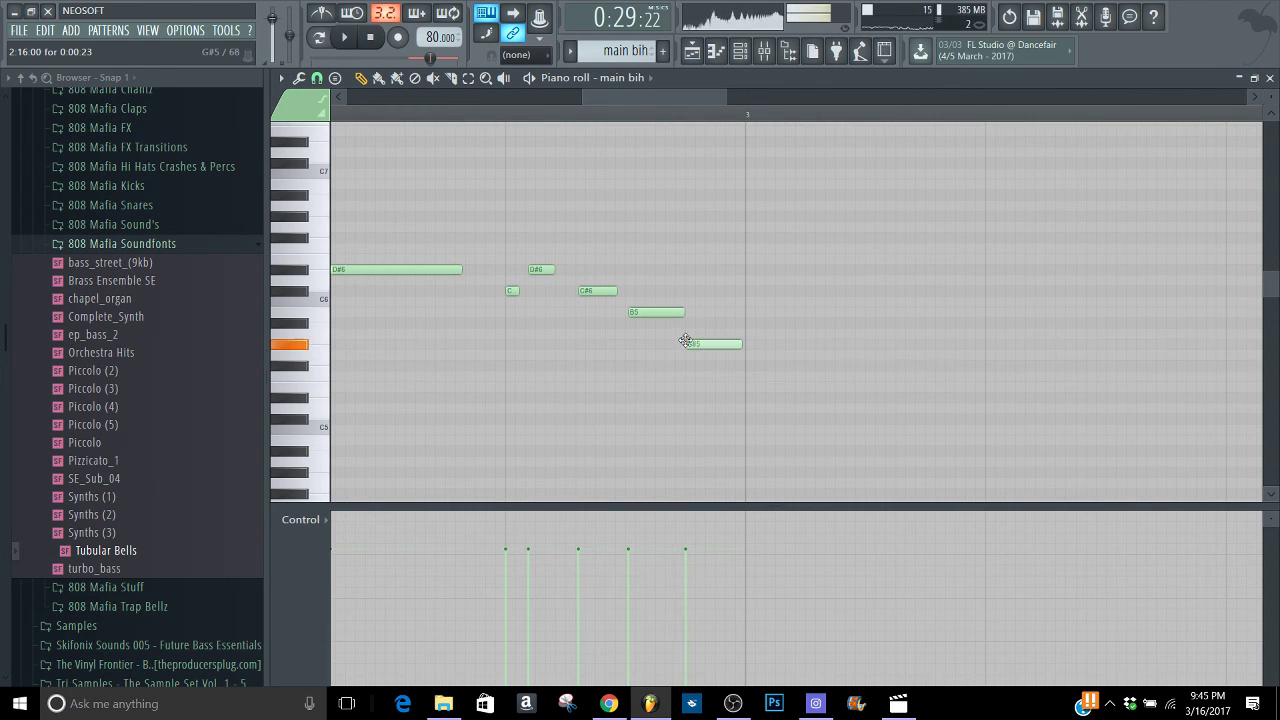
{"action": "key", "text": "space"}
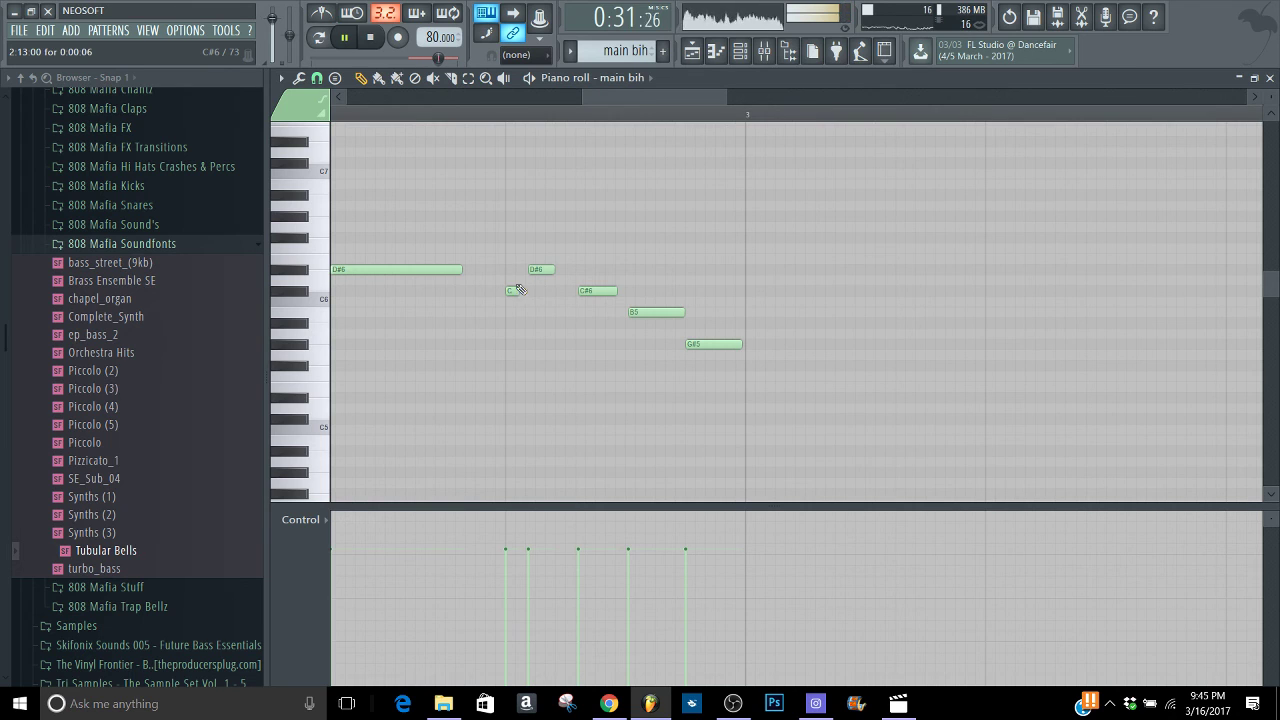
{"action": "left_click_drag", "start_coordinate": [518, 232], "coordinate": [707, 366]}
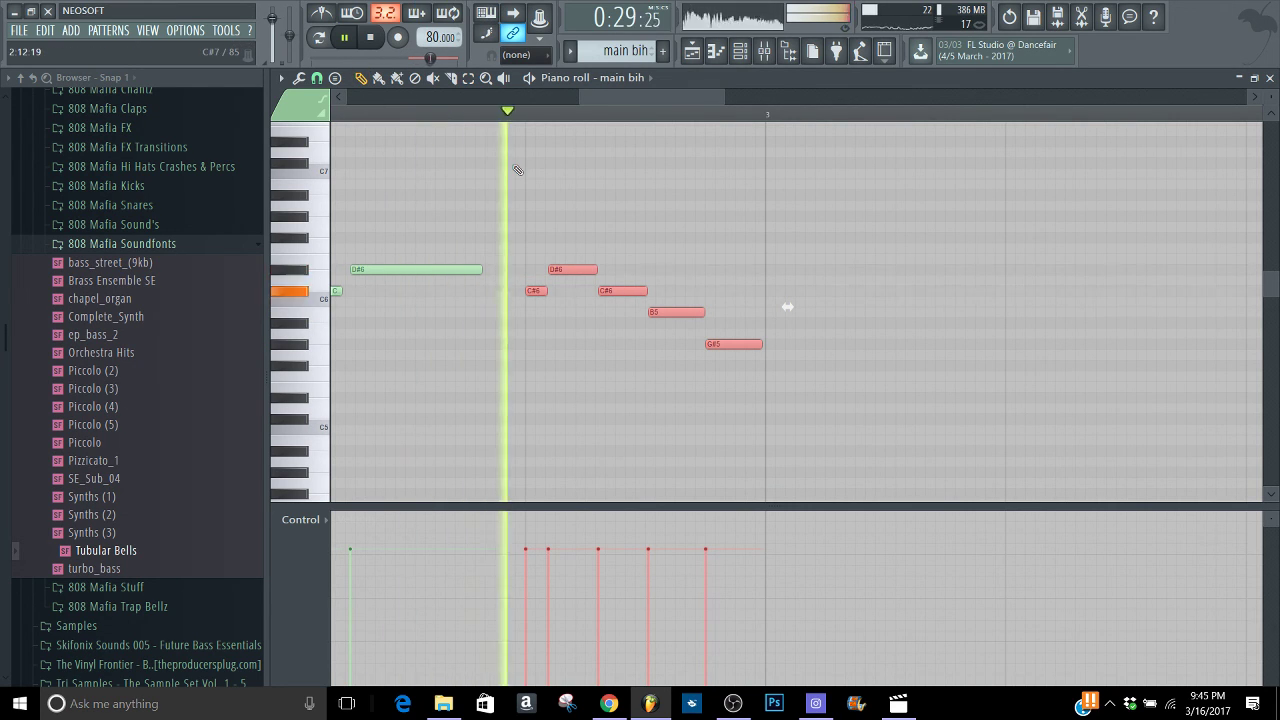
{"action": "left_click", "coordinate": [459, 204]}
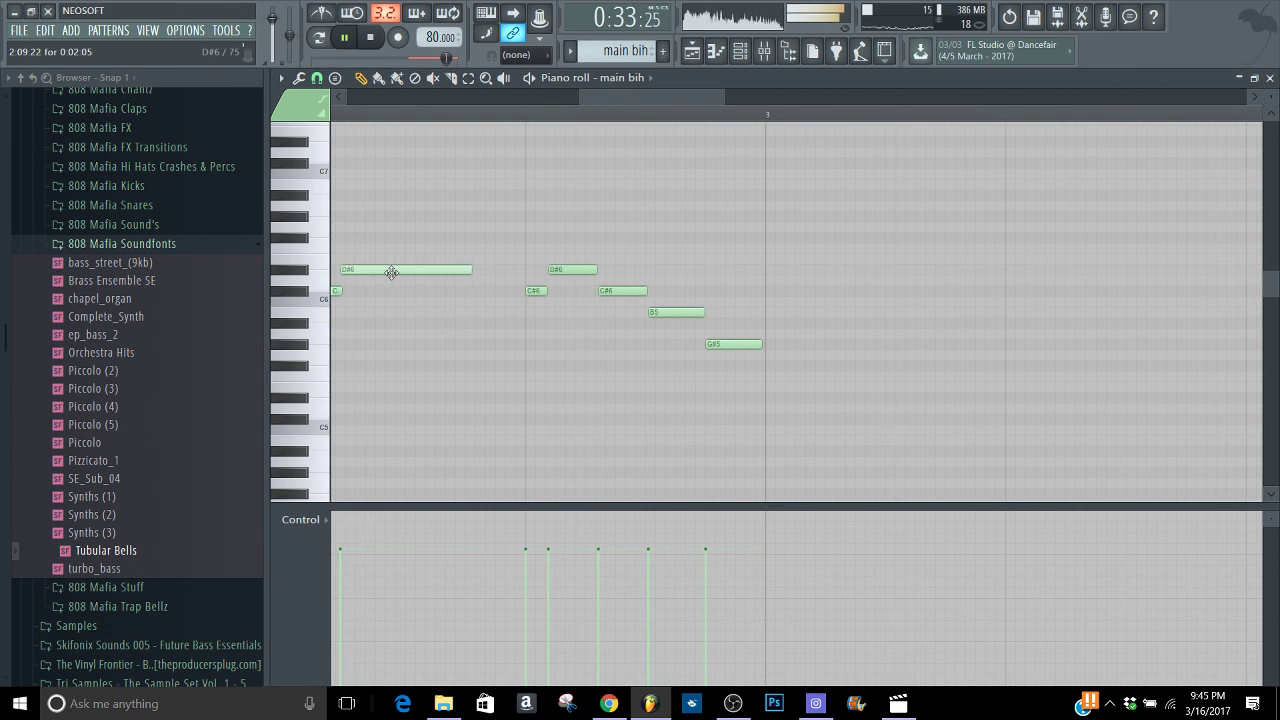
Move the longer D#6 in the middle of bar 2 slightly earlier and delete the stray high note above it
{"action": "left_click_drag", "start_coordinate": [580, 95], "coordinate": [496, 98]}
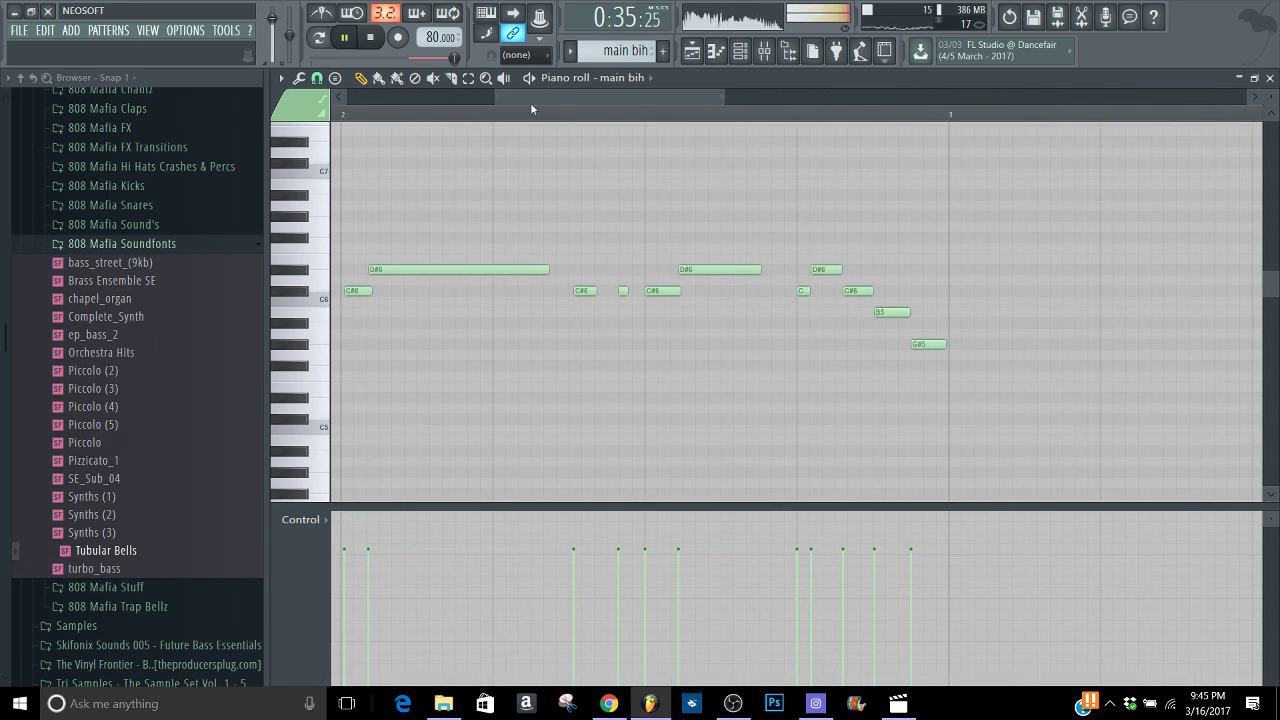
{"action": "left_click", "coordinate": [640, 123]}
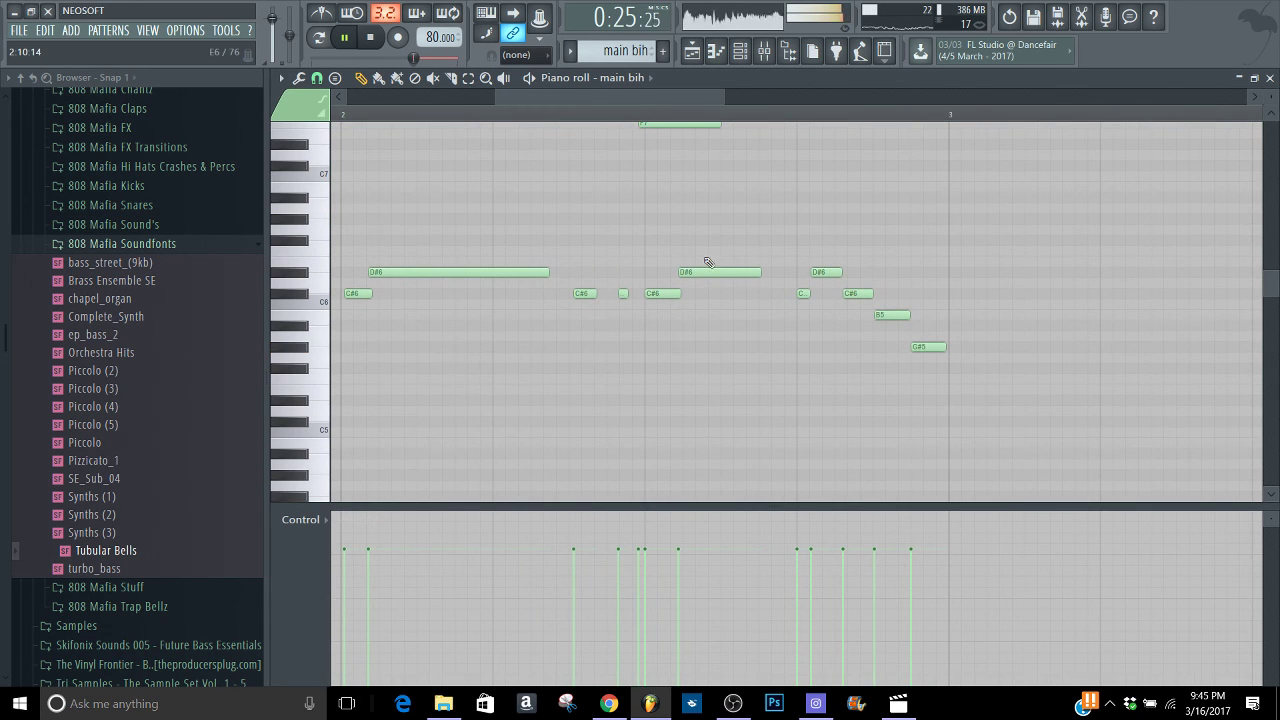
{"action": "right_click", "coordinate": [726, 258]}
{"action": "scroll", "coordinate": [706, 291], "scroll_direction": "up", "scroll_amount": 2}
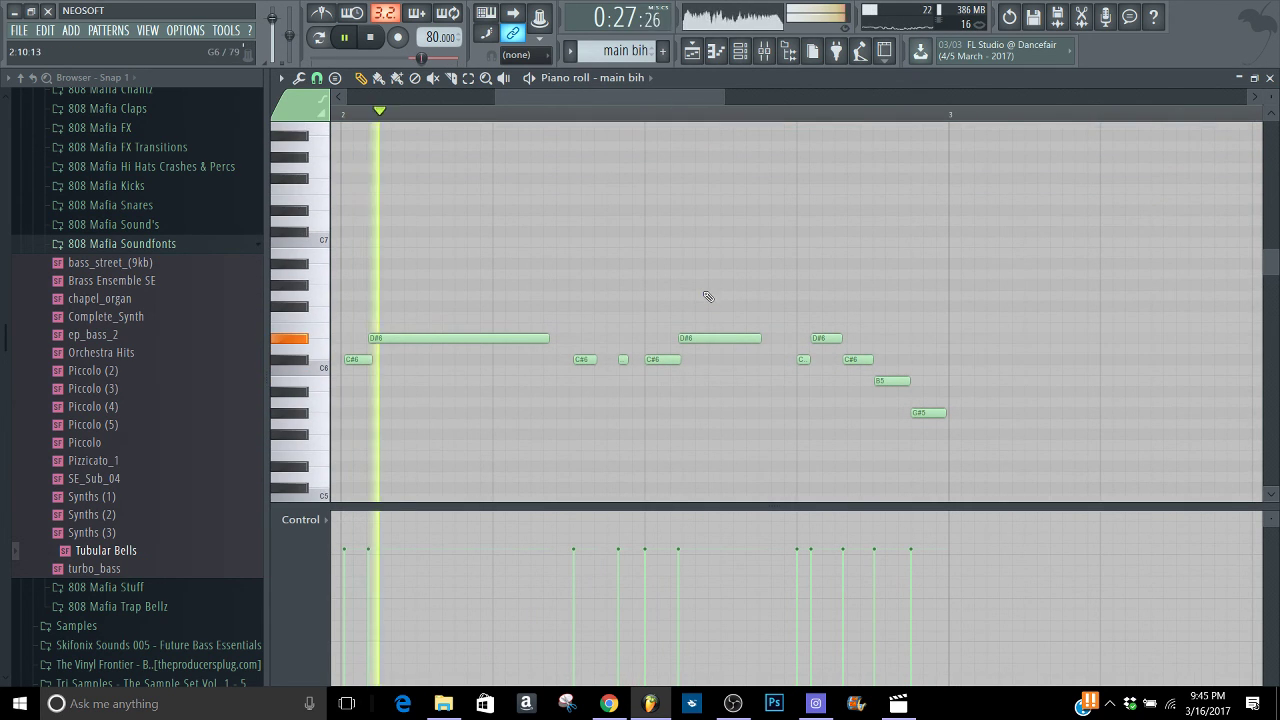
{"action": "left_click_drag", "start_coordinate": [703, 339], "coordinate": [695, 340]}
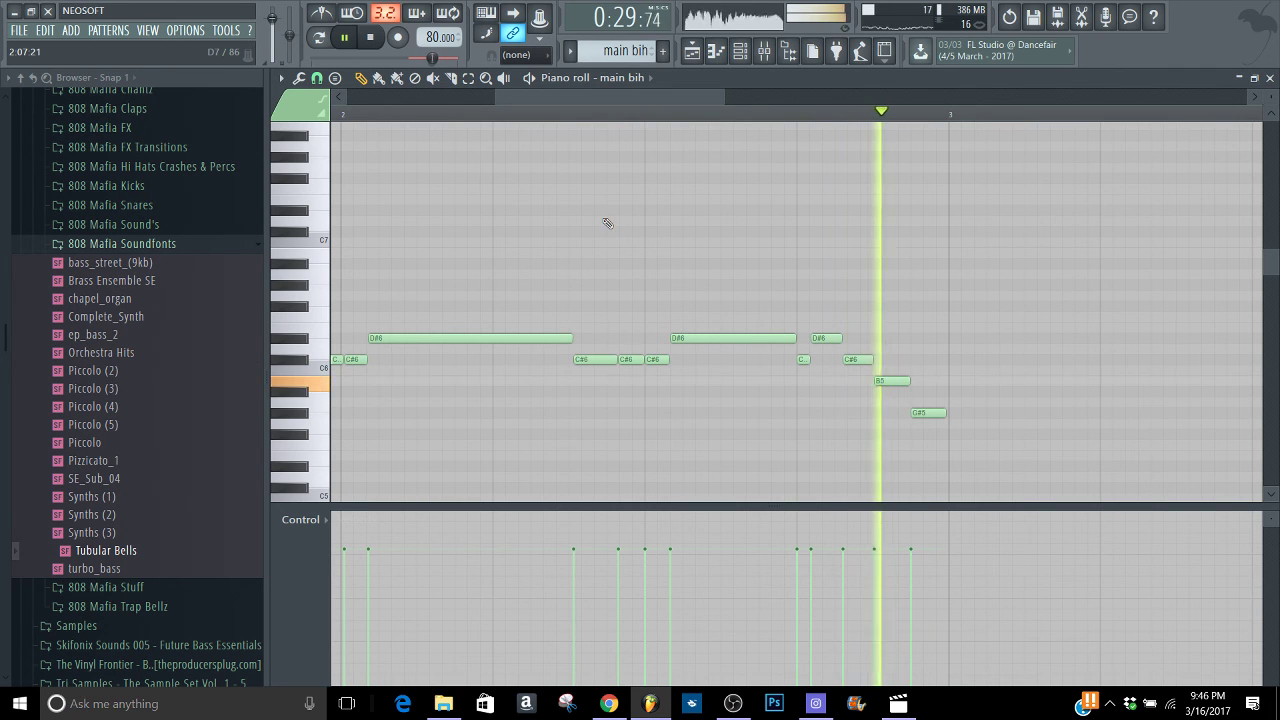
Undo the melody-wide legato and apply legato only to the long G#5, the long C#6 and the two longer D#6 notes
{"action": "left_click_drag", "start_coordinate": [492, 99], "coordinate": [348, 97]}
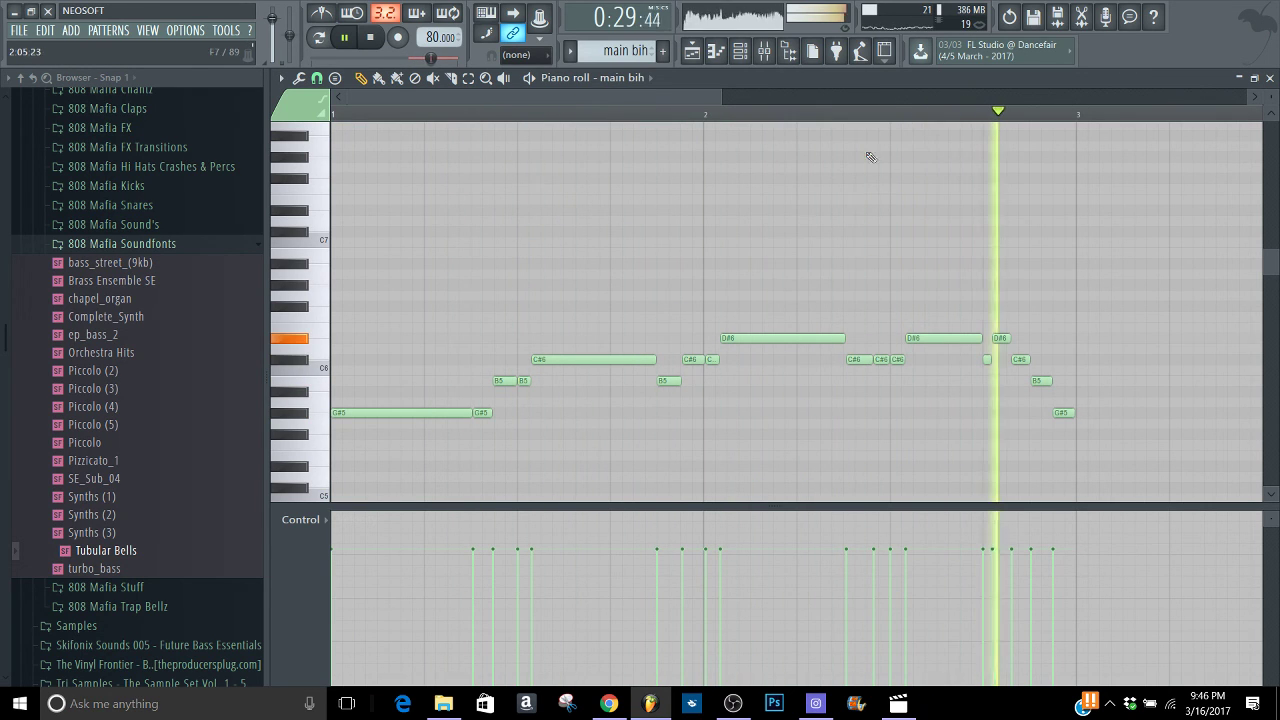
{"action": "key", "text": "ctrl+z"}
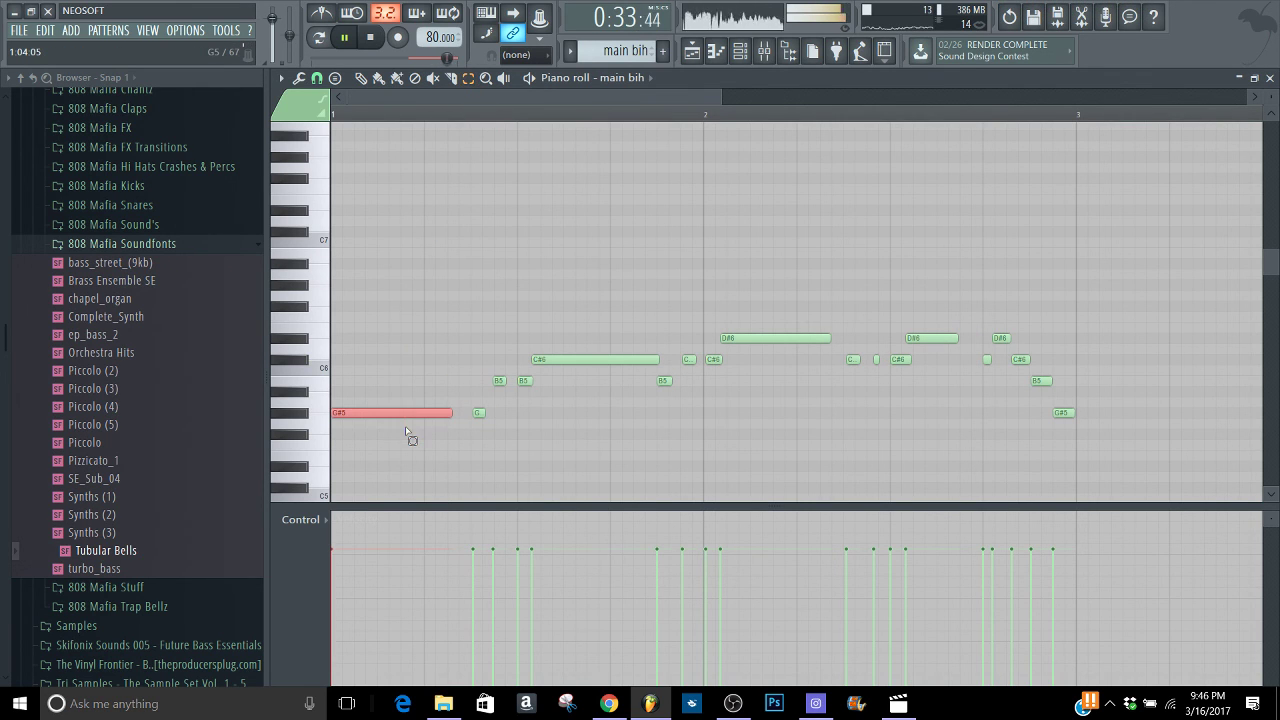
{"action": "key", "text": "ctrl+l"}
{"action": "left_click", "coordinate": [595, 360]}
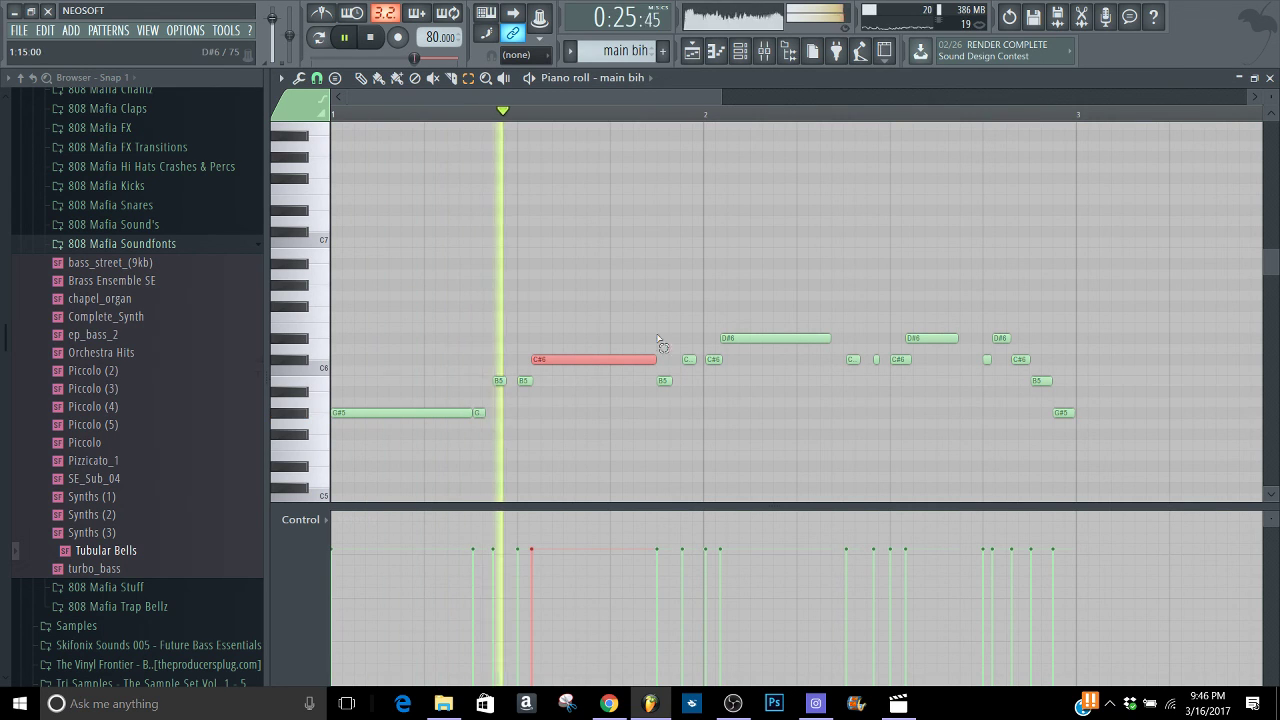
{"action": "left_click", "coordinate": [776, 338]}
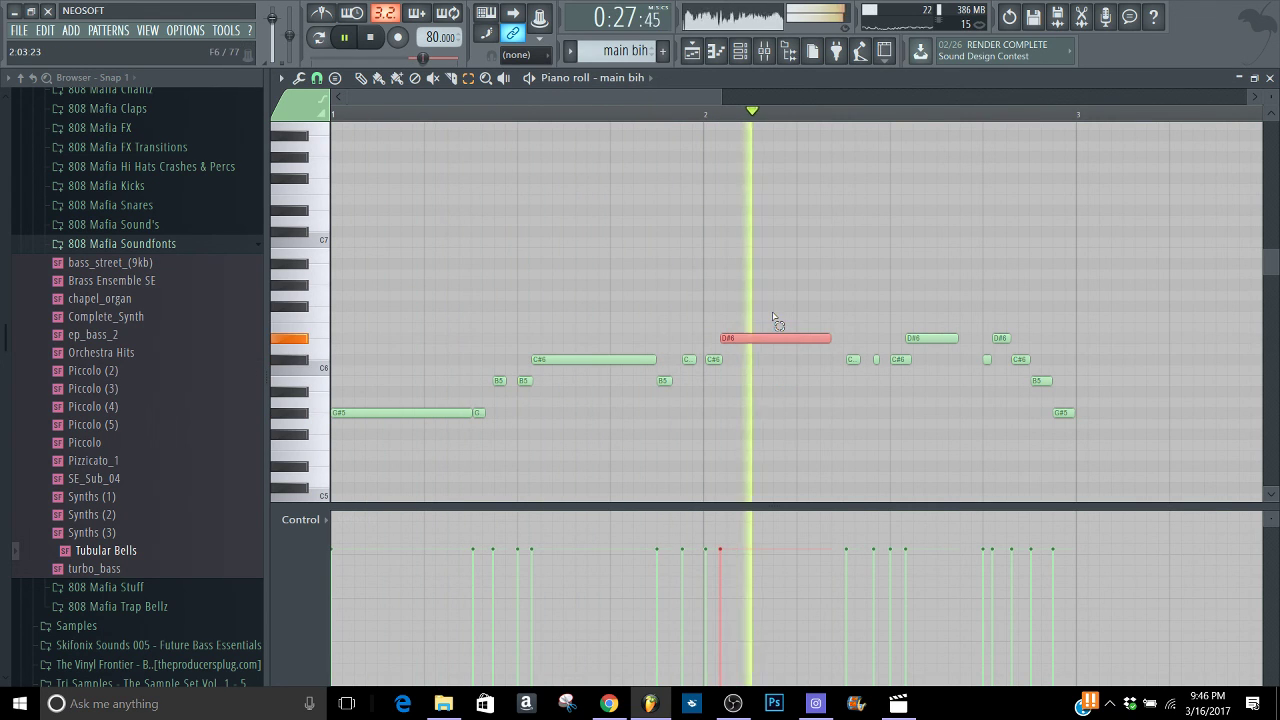
{"action": "key", "text": "ctrl+l"}
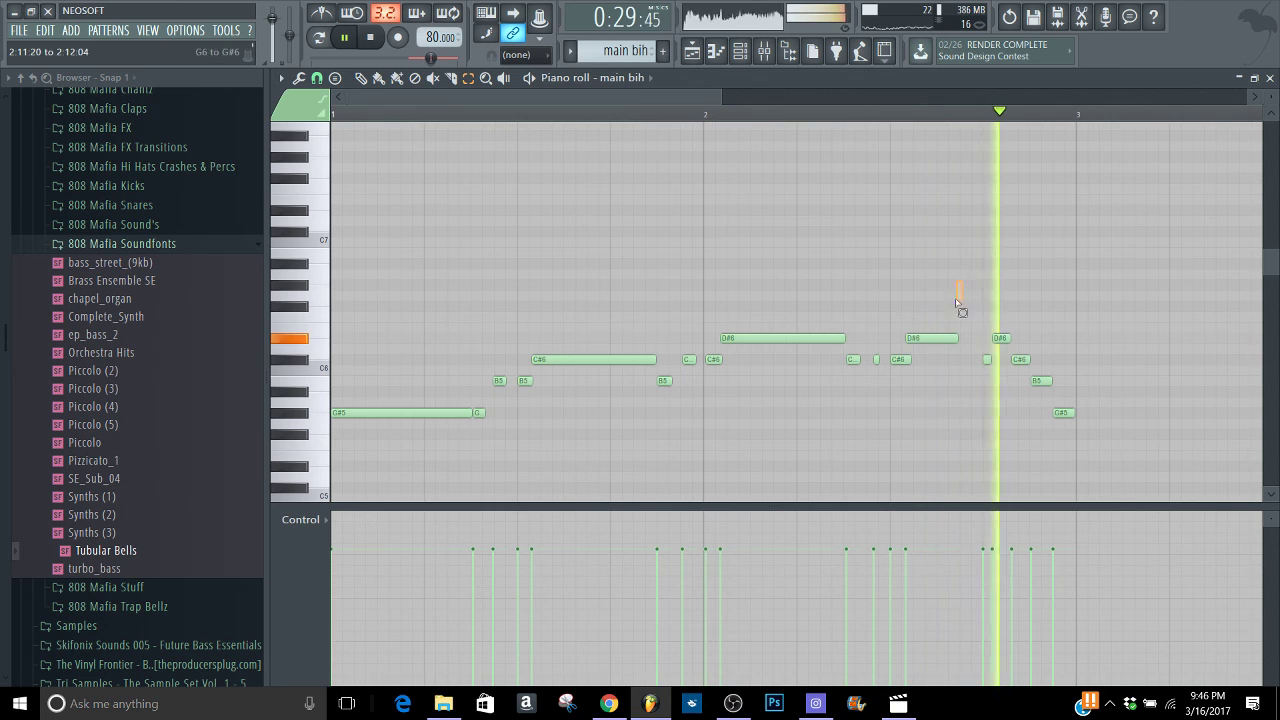
{"action": "left_click", "coordinate": [943, 341]}
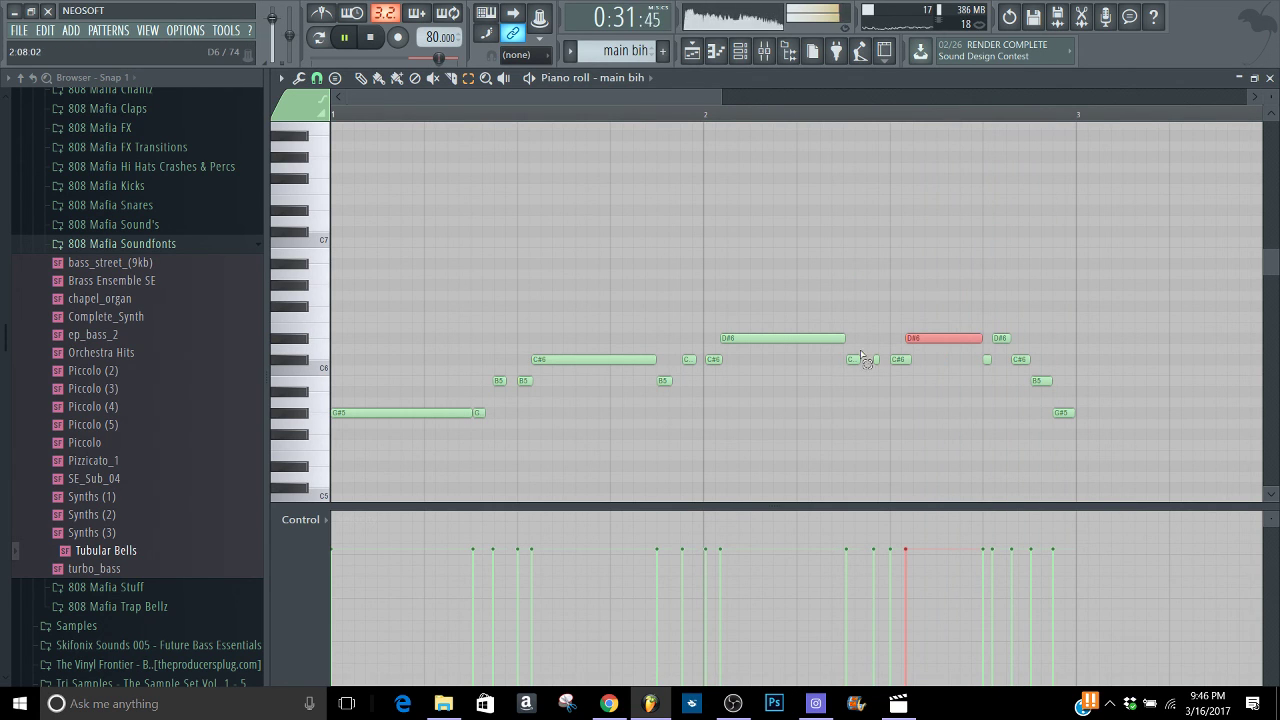
{"action": "key", "text": "space"}
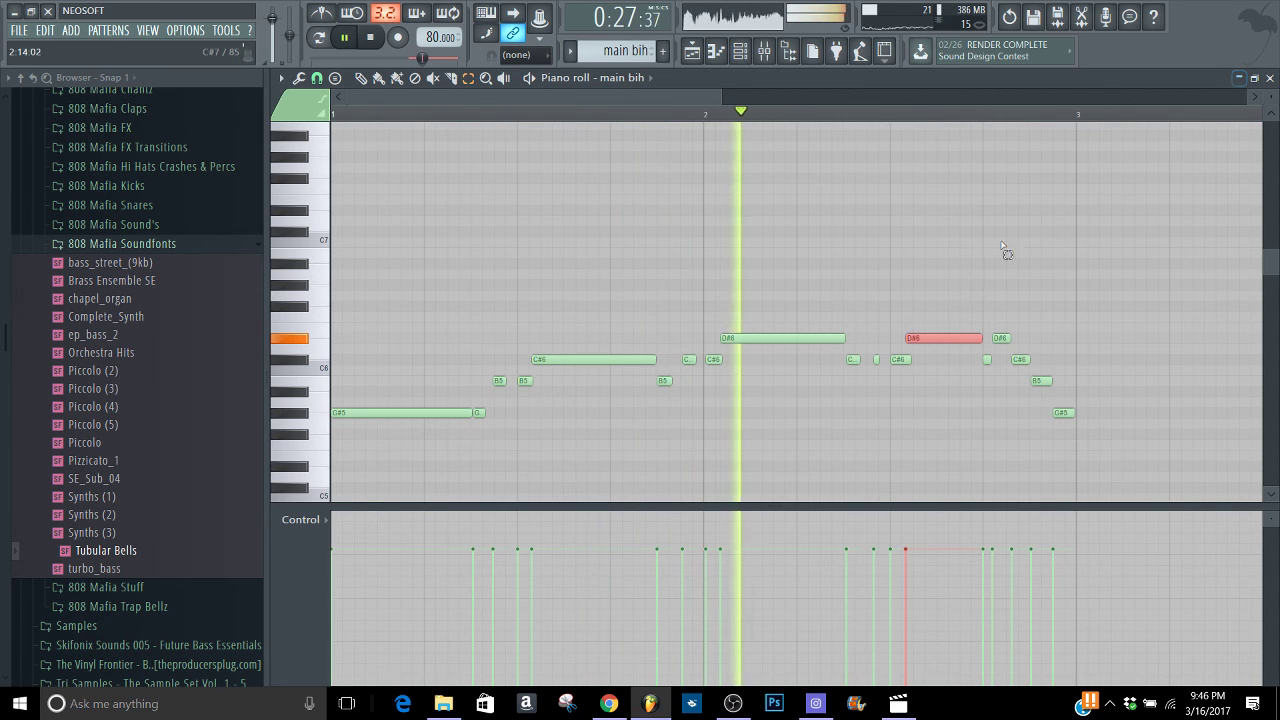
Return to the playlist and place a second main bih clip on Track 9 at bar 11
{"action": "left_click", "coordinate": [1270, 77]}
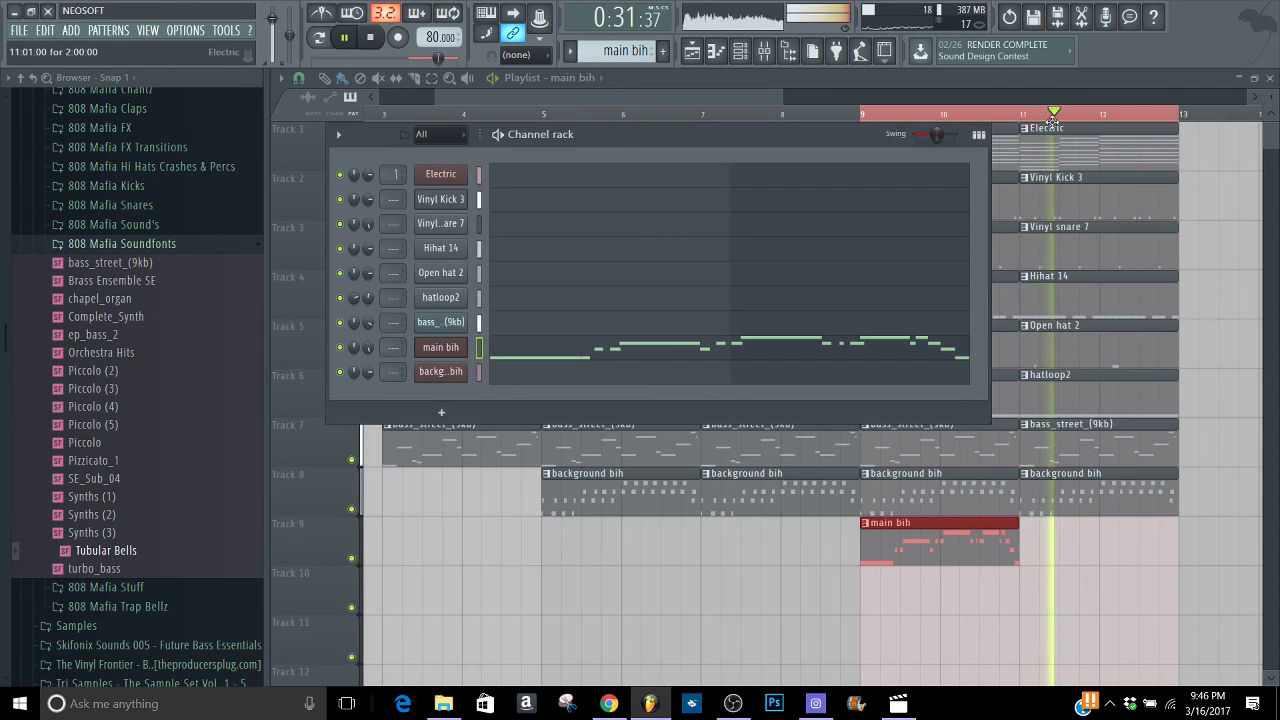
{"action": "left_click", "coordinate": [1007, 147]}
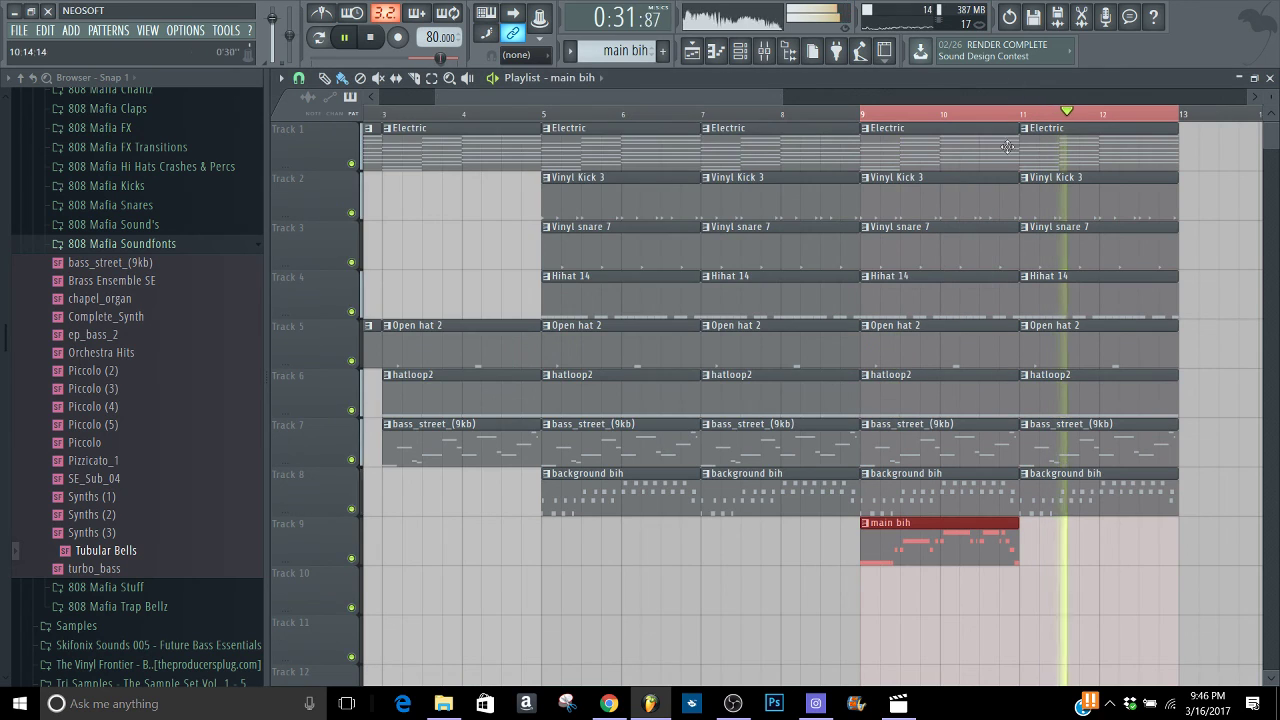
{"action": "left_click", "coordinate": [1048, 544]}
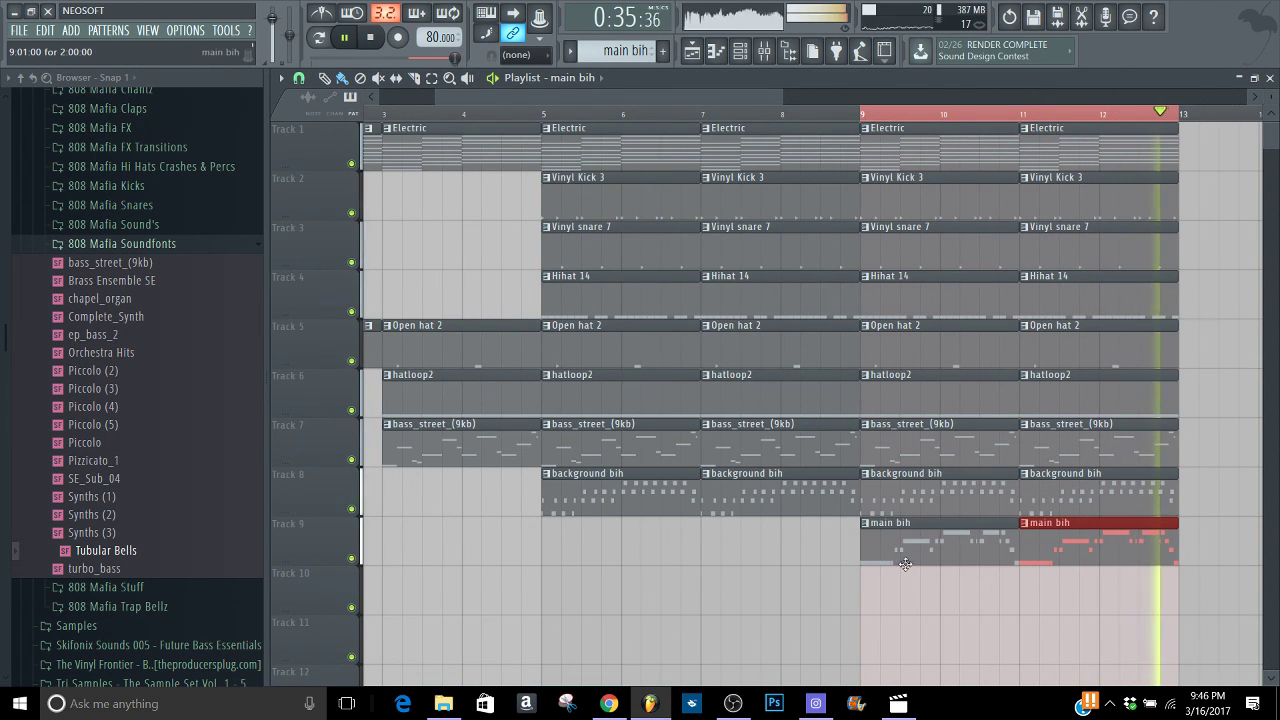
Switch to the OBS window
{"action": "left_click", "coordinate": [736, 709]}
{"action": "left_click", "coordinate": [736, 709]}
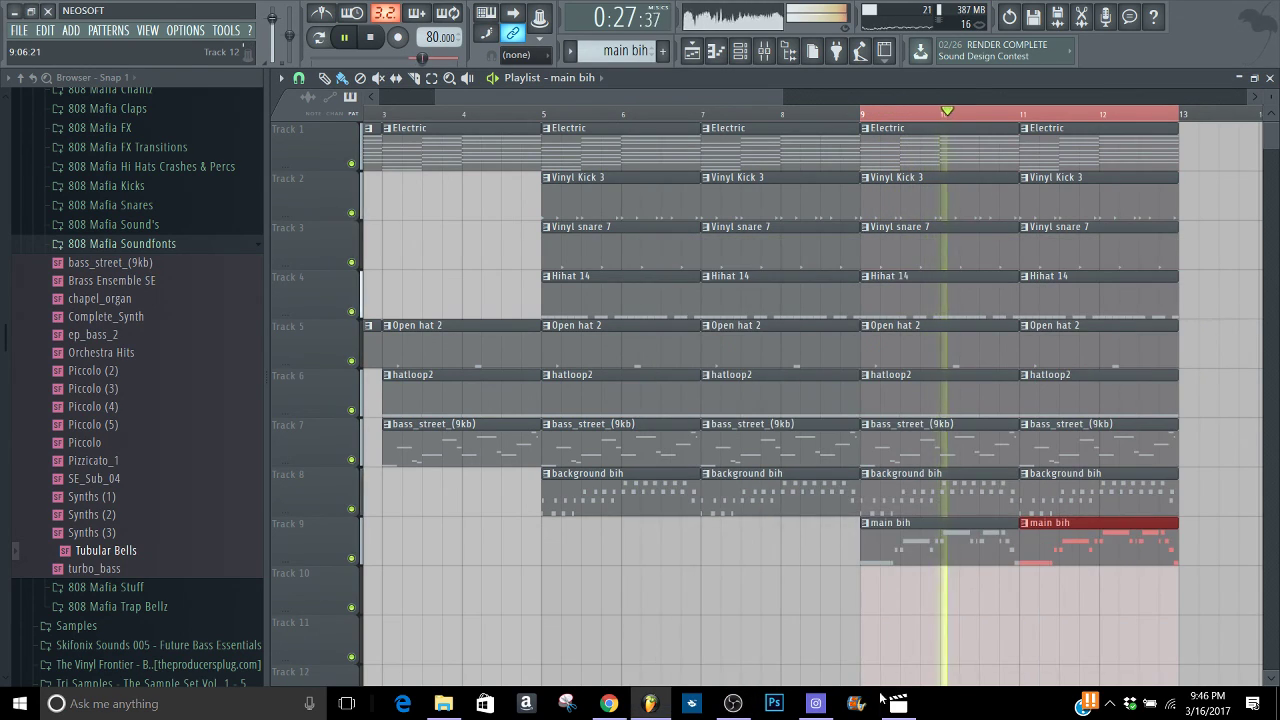
{"action": "left_click", "coordinate": [895, 704]}
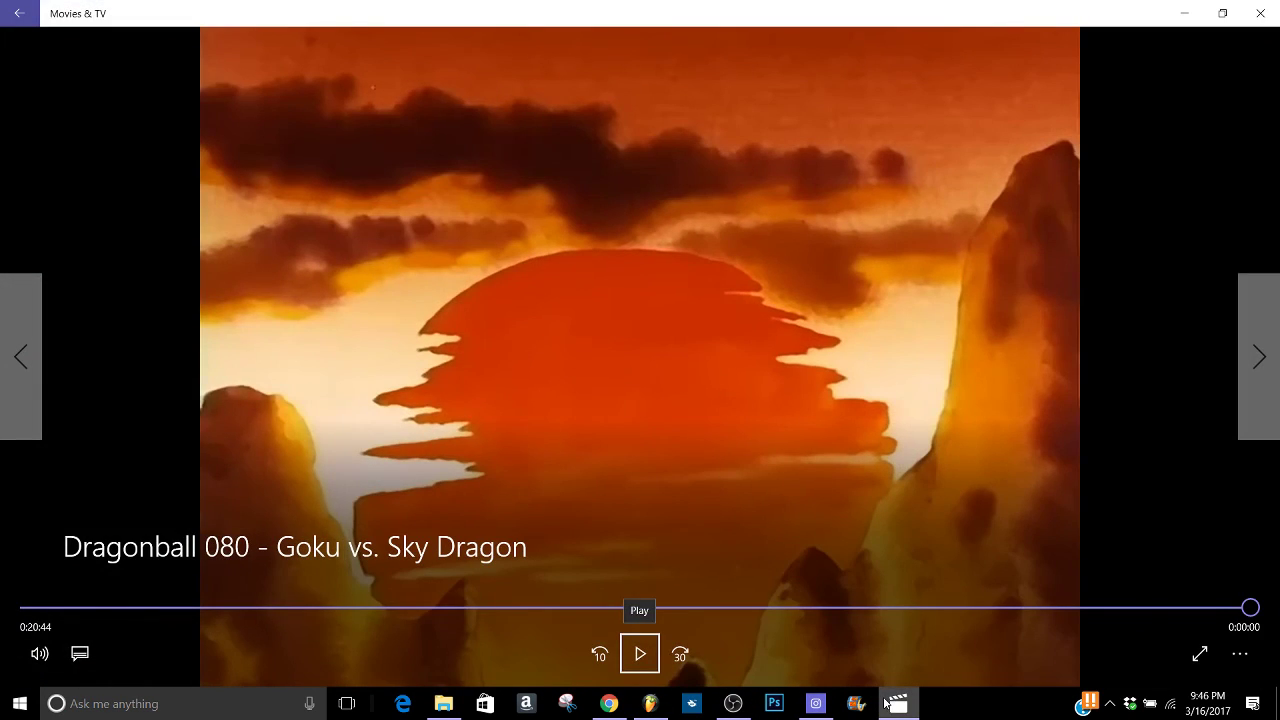
{"action": "left_click", "coordinate": [885, 704]}
{"action": "left_click", "coordinate": [733, 704]}
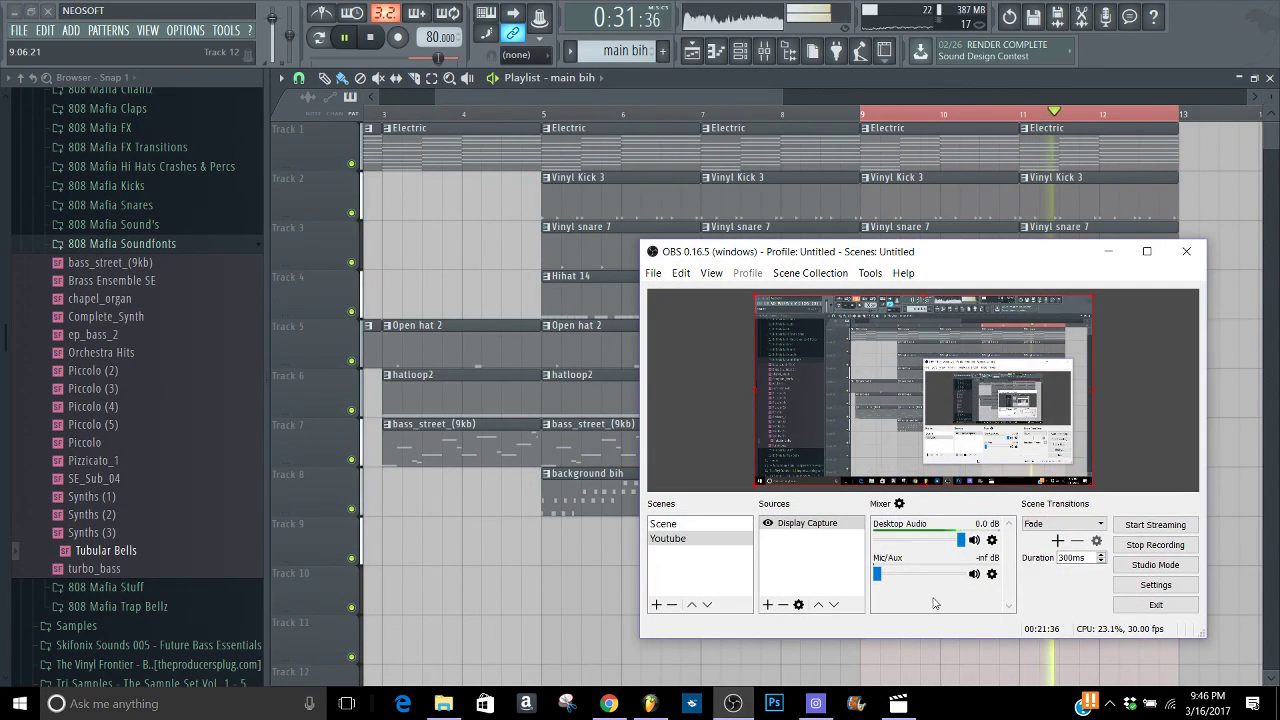